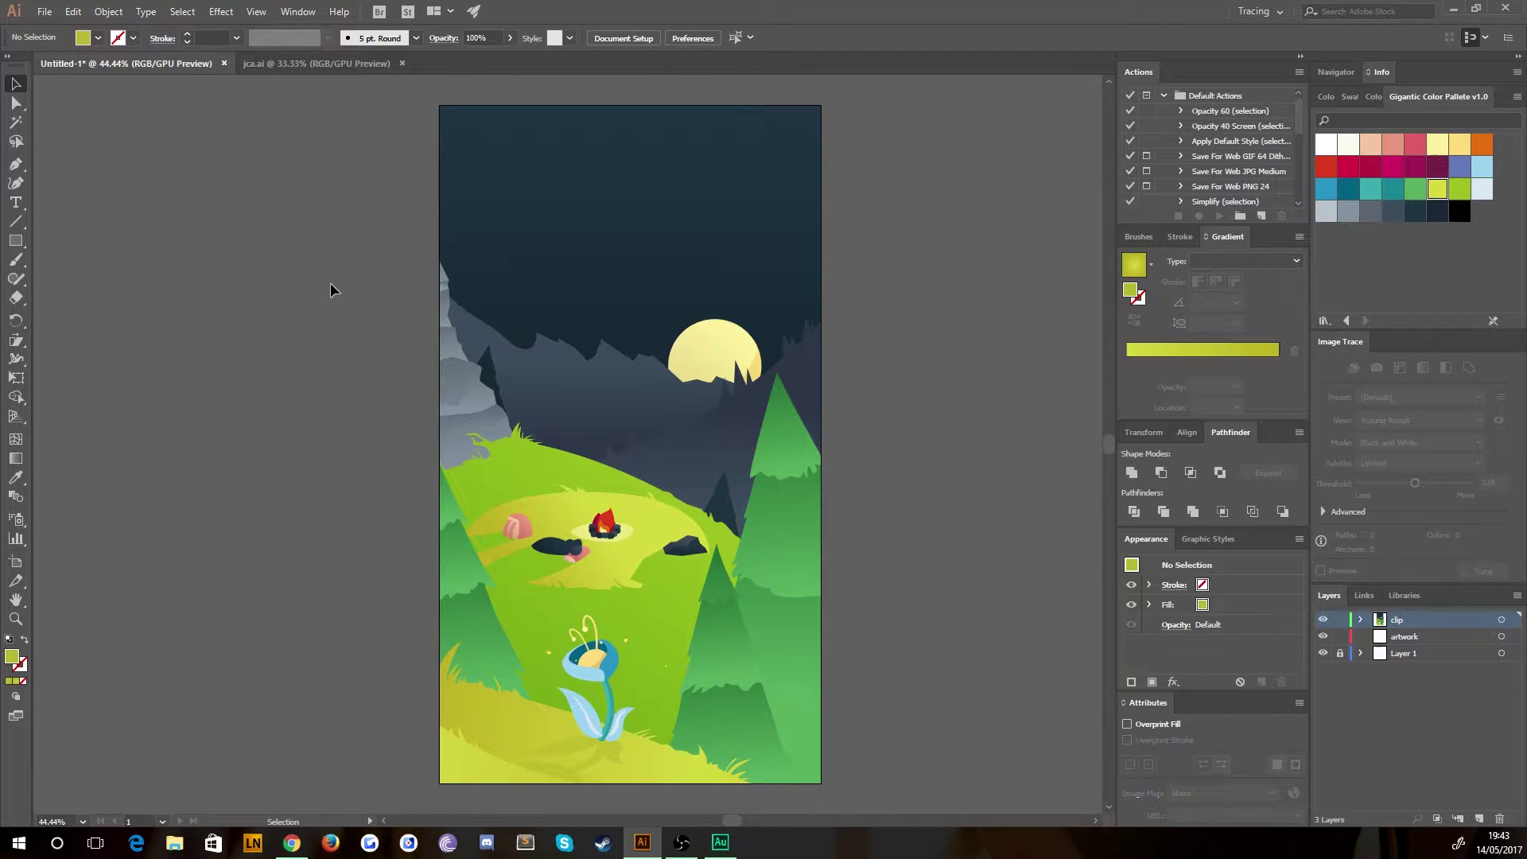
Hide the clip layer and group the distant mountain shape behind the camp hill.
{"action": "left_click", "coordinate": [1342, 621]}
{"action": "key", "text": "ctrl+z"}
{"action": "key", "text": "ctrl+z"}
{"action": "key", "text": "ctrl+z"}
{"action": "left_click", "coordinate": [992, 544]}
{"action": "key", "text": "ctrl+plus"}
{"action": "left_click", "coordinate": [555, 374]}
{"action": "key", "text": "ctrl+g"}
Find the new mountain group inside the artwork layer and rename it moutains.
{"action": "left_click", "coordinate": [1360, 637]}
{"action": "scroll", "coordinate": [1384, 708], "scroll_direction": "down", "scroll_amount": 4}
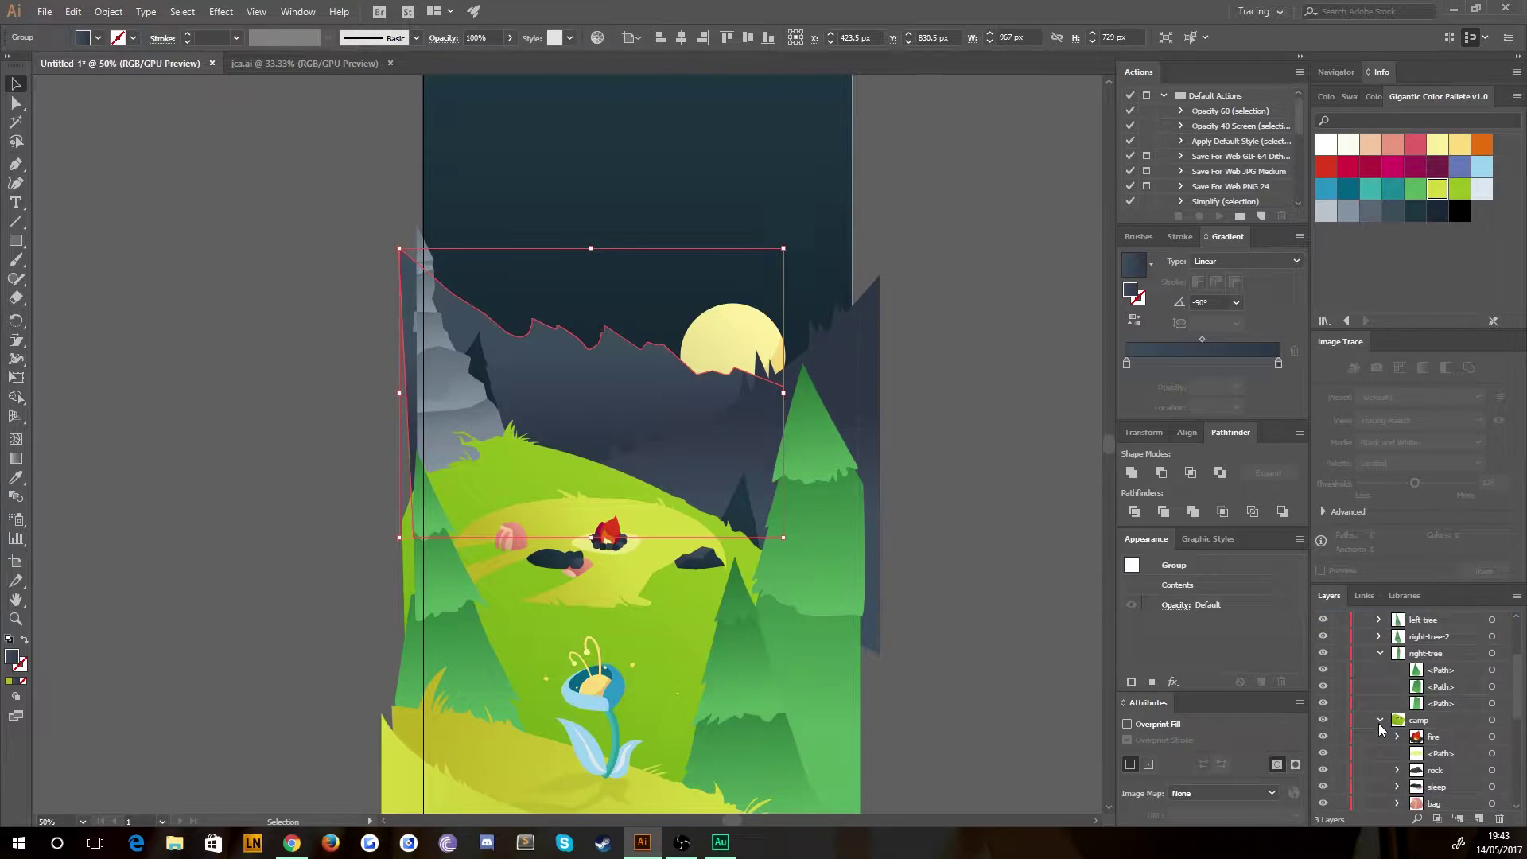
{"action": "left_click", "coordinate": [1379, 720]}
{"action": "left_click", "coordinate": [1380, 653]}
{"action": "double_click", "coordinate": [1425, 737]}
{"action": "type", "text": "moutains"}
{"action": "key", "text": "Return"}
Isolate the moutains group and draw a ridge line with the Pen tool, running from the crest down to the lower right.
{"action": "double_click", "coordinate": [523, 372]}
{"action": "key", "text": "ctrl+plus"}
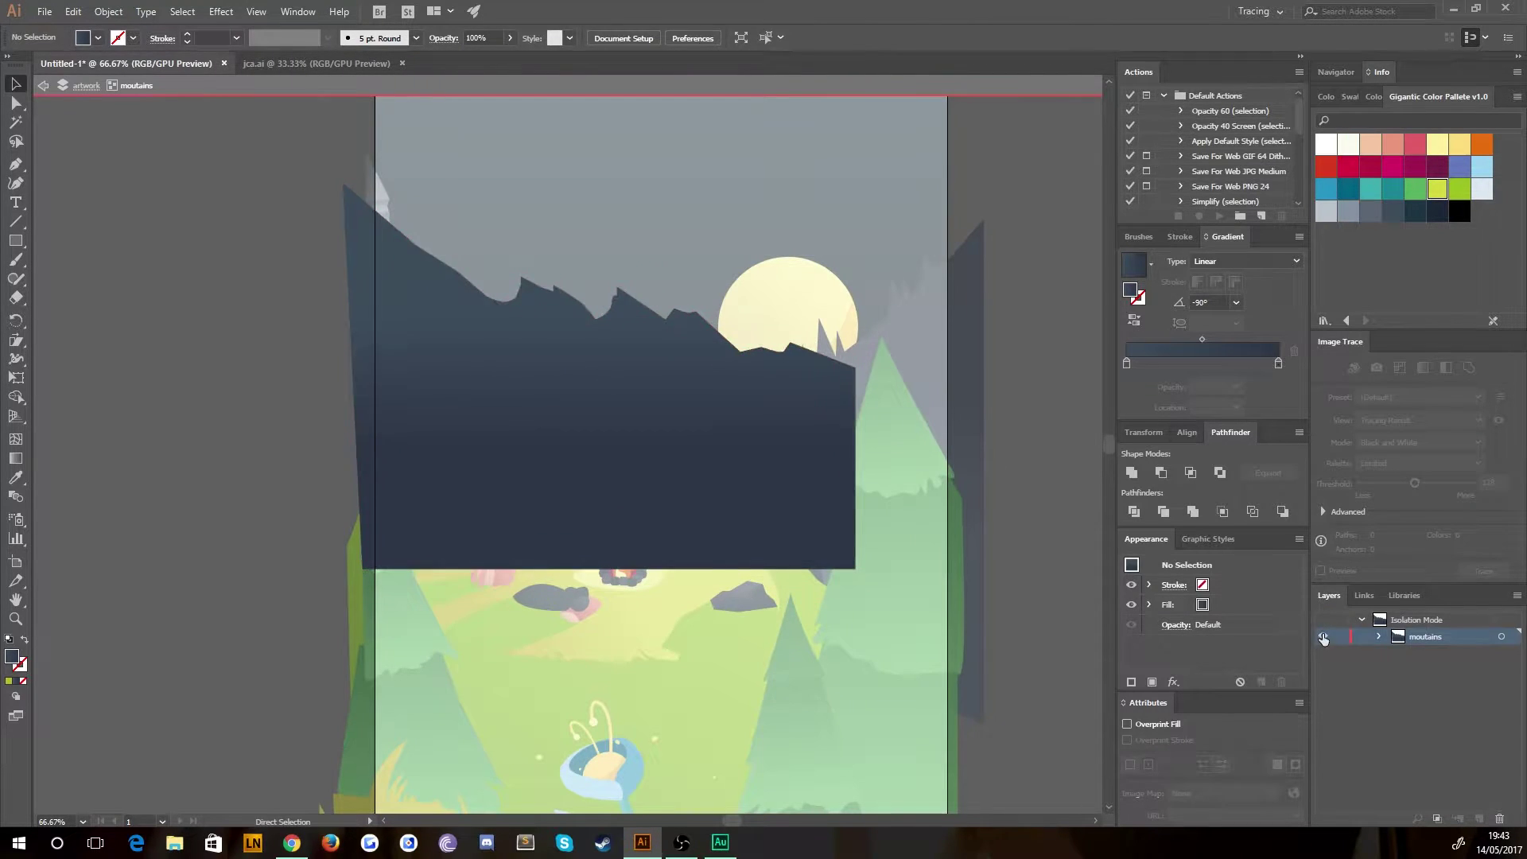
{"action": "left_click", "coordinate": [1344, 682]}
{"action": "key", "text": "p"}
{"action": "left_click", "coordinate": [481, 294]}
{"action": "left_click", "coordinate": [515, 308]}
{"action": "left_click", "coordinate": [581, 354]}
{"action": "left_click", "coordinate": [680, 420]}
{"action": "left_click", "coordinate": [807, 511]}
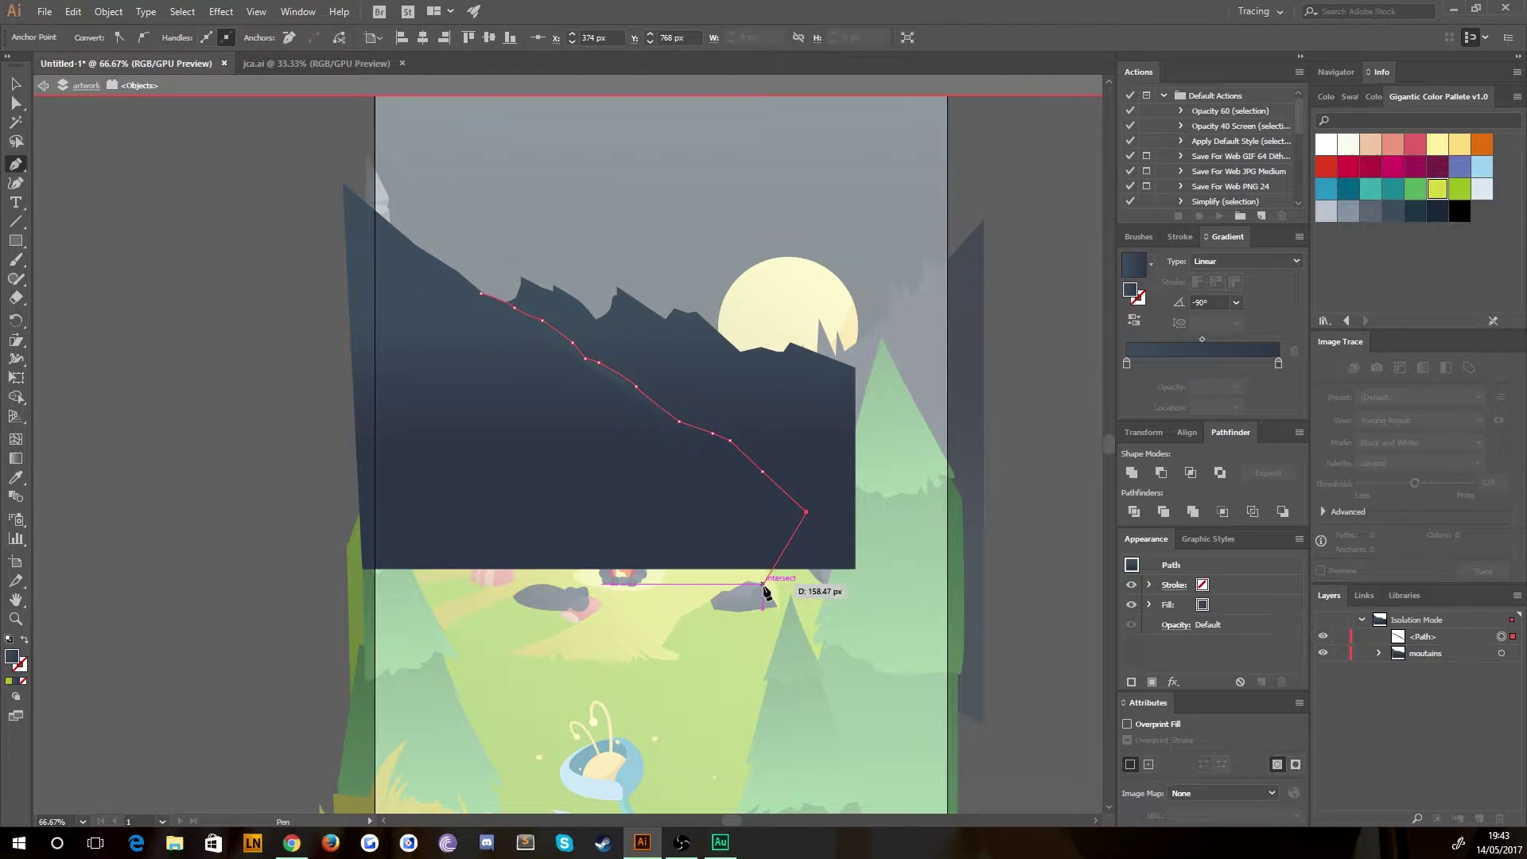
Close the ridge path around the mountain's lower and left edges to form a slope shape.
{"action": "left_click", "coordinate": [763, 584]}
{"action": "left_click", "coordinate": [365, 595]}
{"action": "left_click", "coordinate": [345, 188]}
{"action": "left_click", "coordinate": [417, 237]}
{"action": "left_click", "coordinate": [464, 269]}
{"action": "left_click", "coordinate": [481, 294]}
{"action": "key", "text": "v"}
{"action": "left_click", "coordinate": [304, 355]}
Trim the slope shape to the mountain outline by pasting a mountain copy in front and intersecting the two.
{"action": "left_click_drag", "start_coordinate": [387, 368], "coordinate": [395, 451]}
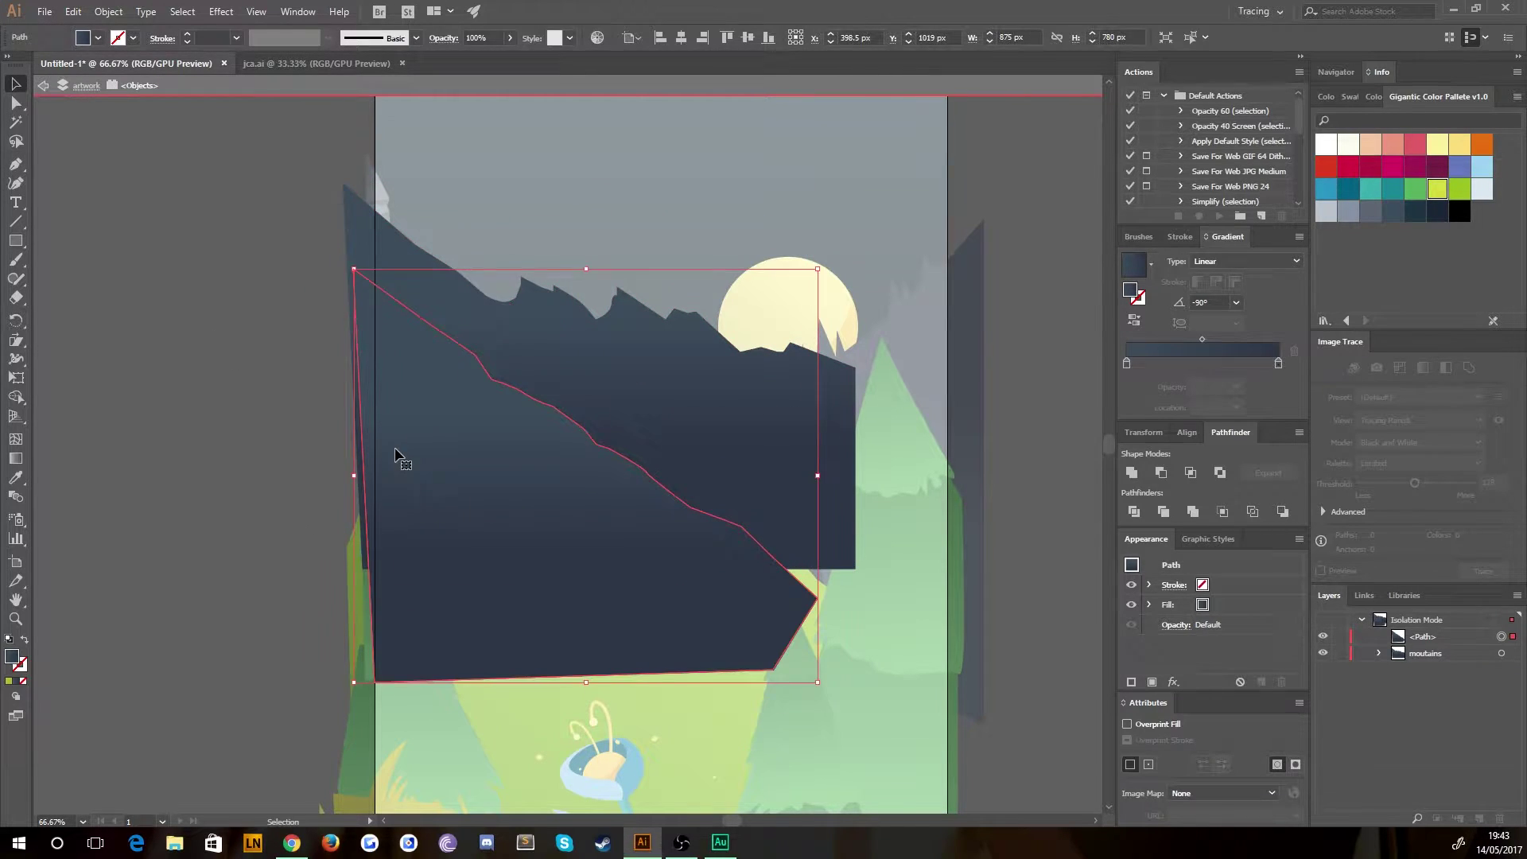
{"action": "key", "text": "ctrl+z"}
{"action": "left_click", "coordinate": [636, 362]}
{"action": "left_click", "coordinate": [288, 396]}
{"action": "key", "text": "ctrl+f"}
{"action": "left_click", "coordinate": [637, 578], "text": "shift"}
{"action": "left_click", "coordinate": [1191, 472]}
{"action": "left_click", "coordinate": [1042, 470]}
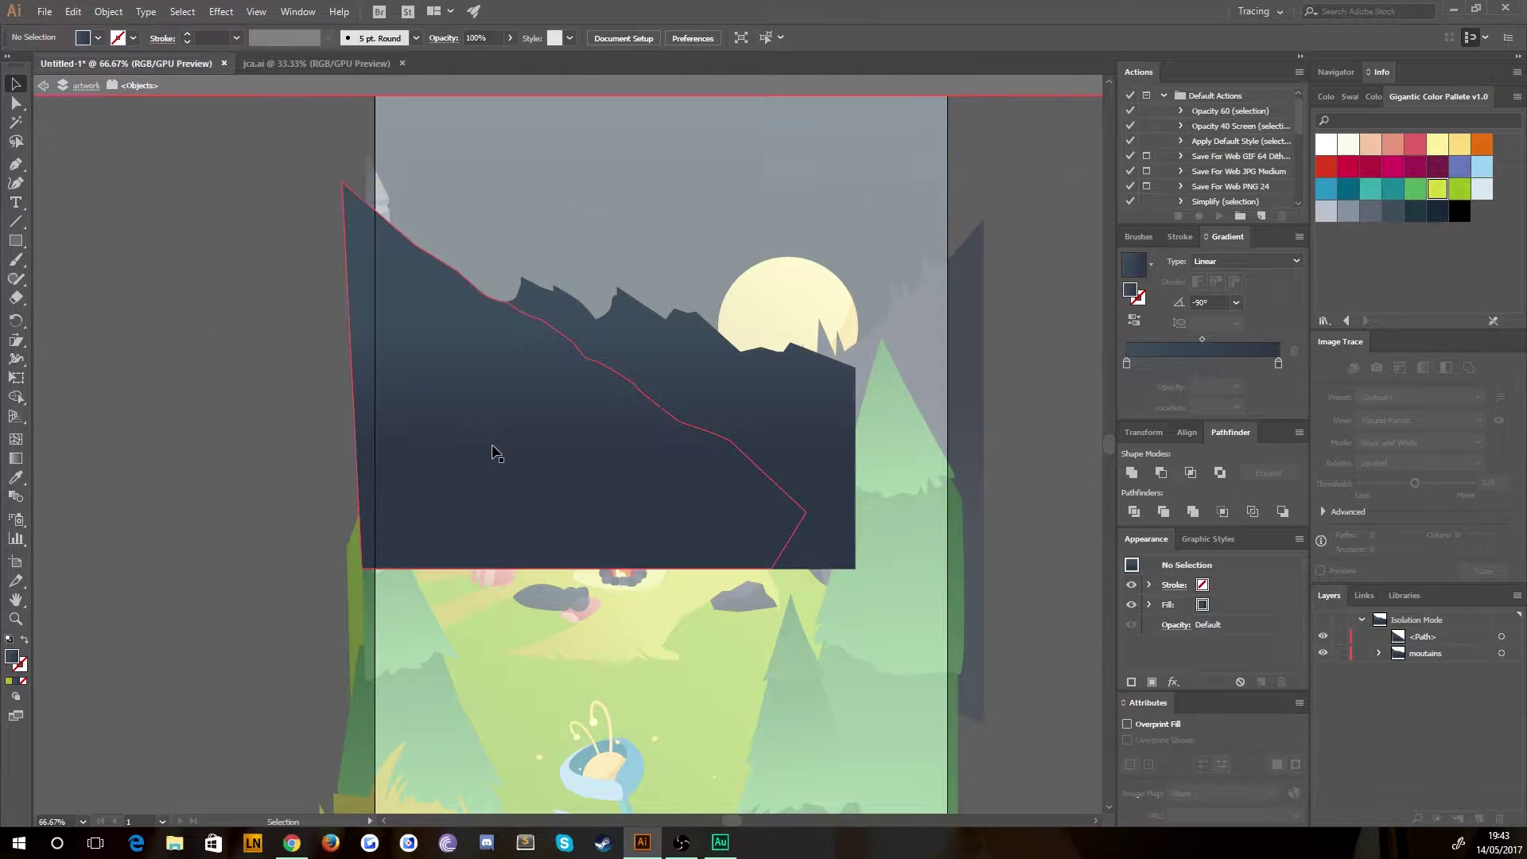
Redirect the left slope's gradient diagonally from the upper-left peak with the Gradient tool.
{"action": "left_click", "coordinate": [494, 450]}
{"action": "key", "text": "g"}
{"action": "left_click_drag", "start_coordinate": [350, 212], "coordinate": [733, 546]}
{"action": "left_click_drag", "start_coordinate": [350, 212], "coordinate": [292, 285]}
{"action": "key", "text": "v"}
{"action": "left_click", "coordinate": [301, 389]}
Draw a second closed slope shape with the Pen tool, stepping down across the middle and right part of the mountain.
{"action": "left_click", "coordinate": [680, 368]}
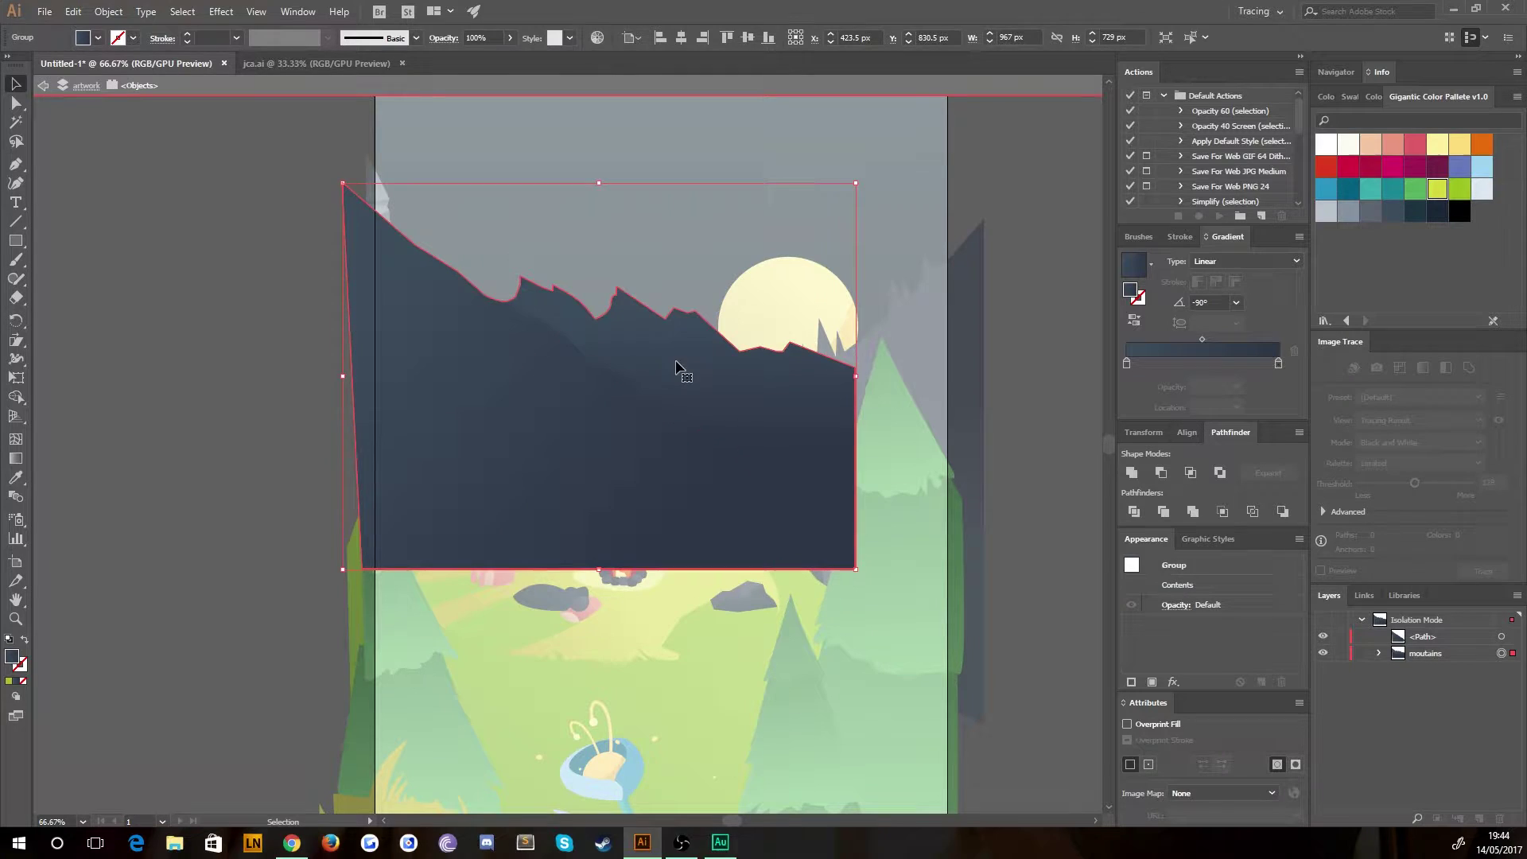
{"action": "key", "text": "p"}
{"action": "left_click", "coordinate": [585, 252]}
{"action": "left_click", "coordinate": [644, 304]}
{"action": "left_click", "coordinate": [717, 400]}
{"action": "left_click", "coordinate": [870, 451]}
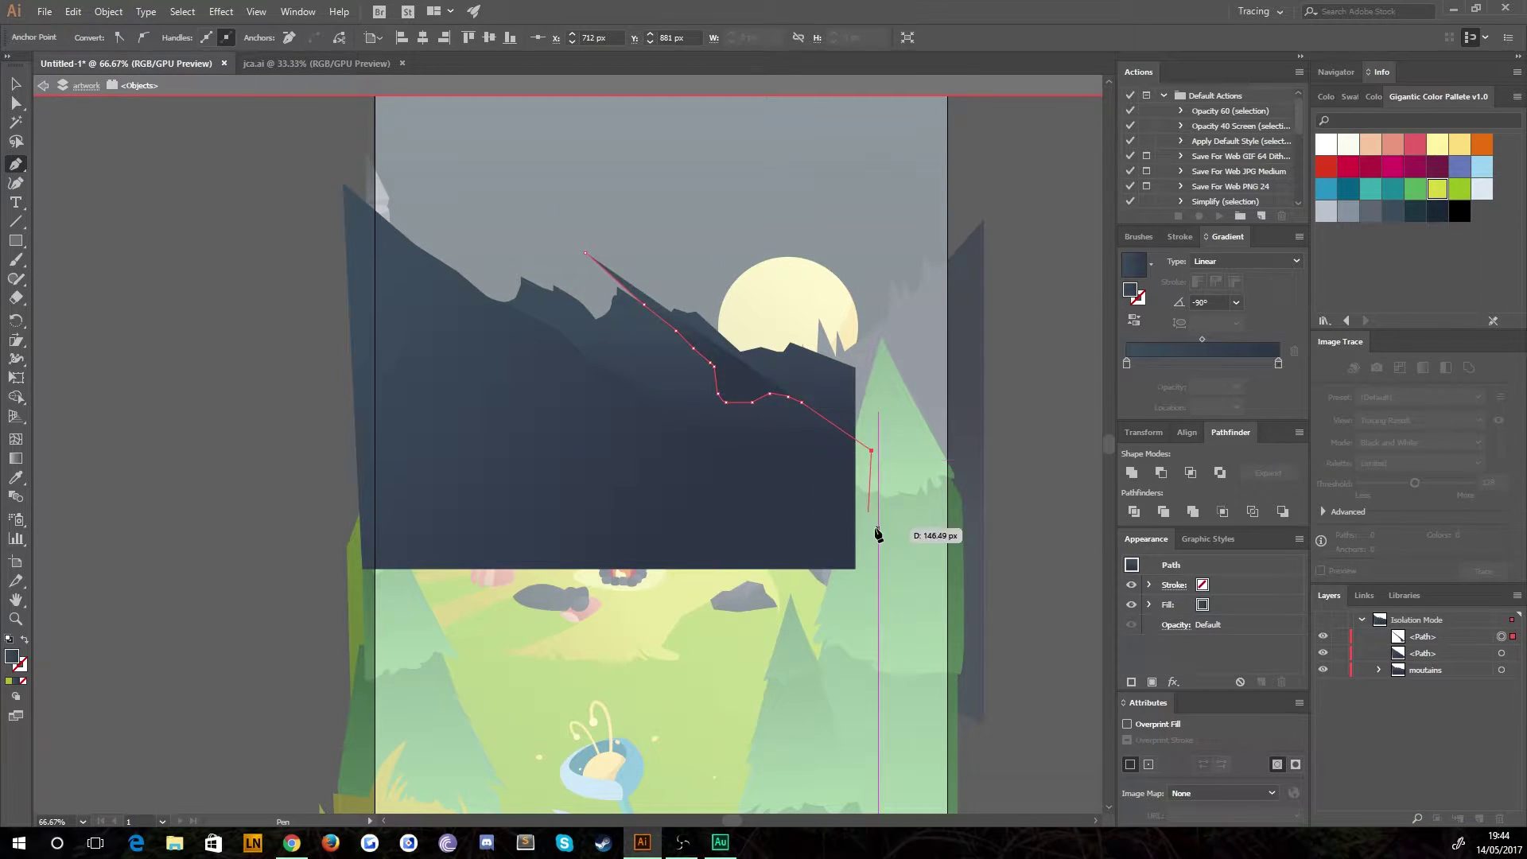
{"action": "left_click", "coordinate": [878, 588]}
{"action": "left_click", "coordinate": [677, 596]}
{"action": "left_click", "coordinate": [458, 291]}
{"action": "left_click", "coordinate": [509, 253]}
{"action": "left_click", "coordinate": [586, 253]}
Trim the second slope by intersecting it with a mountain copy, and bring the left slope forward above it.
{"action": "key", "text": "v"}
{"action": "left_click", "coordinate": [780, 364]}
{"action": "key", "text": "ctrl+c"}
{"action": "key", "text": "ctrl+f"}
{"action": "left_click", "coordinate": [739, 583], "text": "shift"}
{"action": "left_click", "coordinate": [1190, 472]}
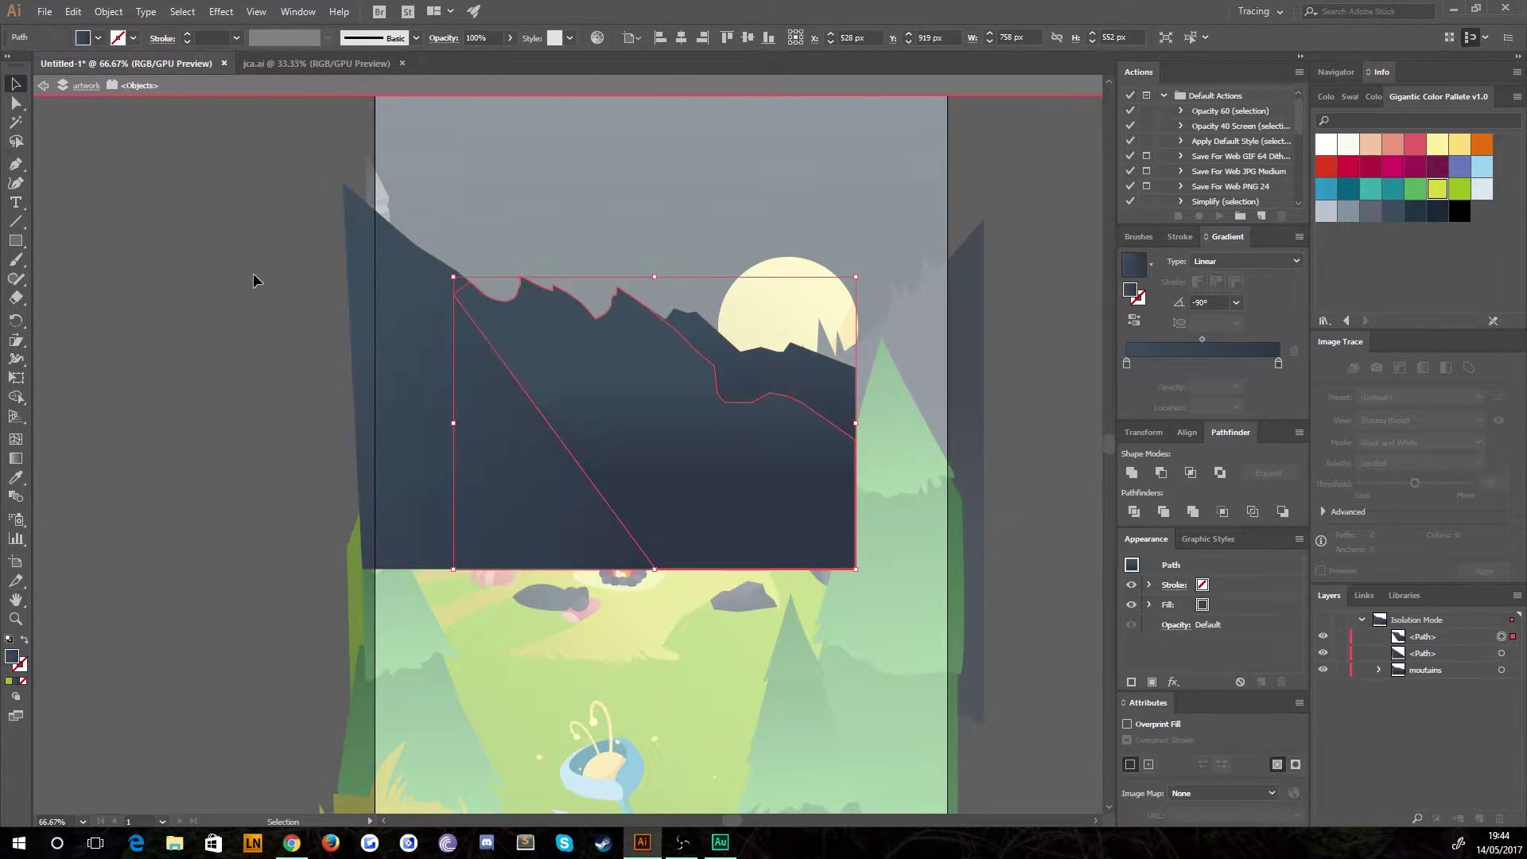
{"action": "left_click", "coordinate": [513, 419]}
{"action": "key", "text": "ctrl+]"}
Redirect the middle slope's gradient diagonally from its upper ridge down to the lower right.
{"action": "left_click", "coordinate": [664, 361]}
{"action": "key", "text": "g"}
{"action": "left_click_drag", "start_coordinate": [564, 315], "coordinate": [824, 525]}
{"action": "left_click_drag", "start_coordinate": [545, 342], "coordinate": [794, 532]}
Angle the base mountain's gradient diagonally at about -37.5° and leave the moutains group's isolation.
{"action": "key", "text": "v"}
{"action": "left_click", "coordinate": [767, 373]}
{"action": "key", "text": "g"}
{"action": "left_click_drag", "start_coordinate": [690, 328], "coordinate": [839, 438]}
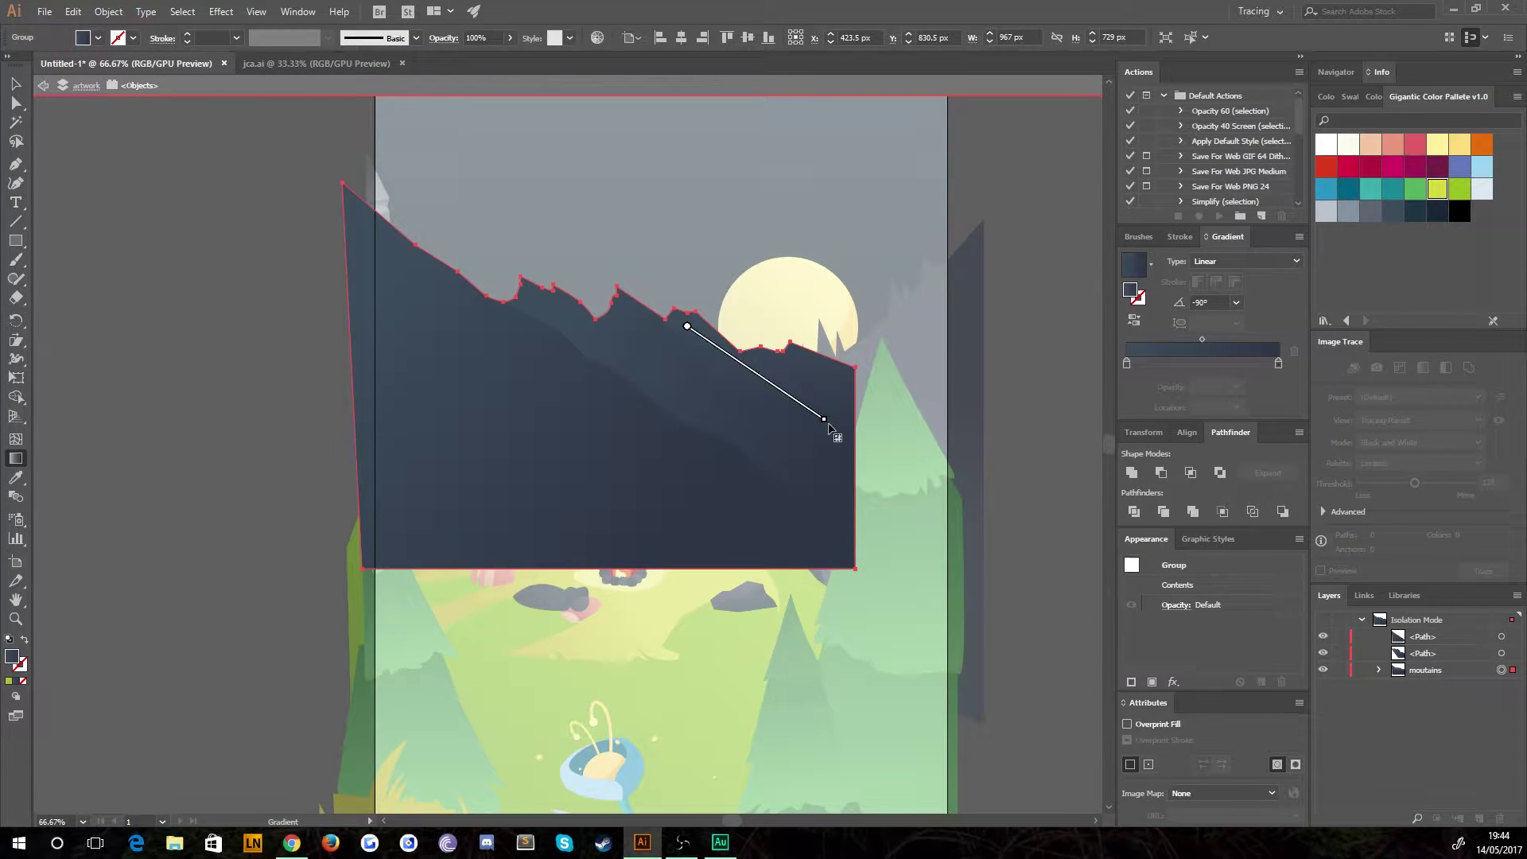
{"action": "left_click", "coordinate": [16, 84]}
{"action": "double_click", "coordinate": [184, 372]}
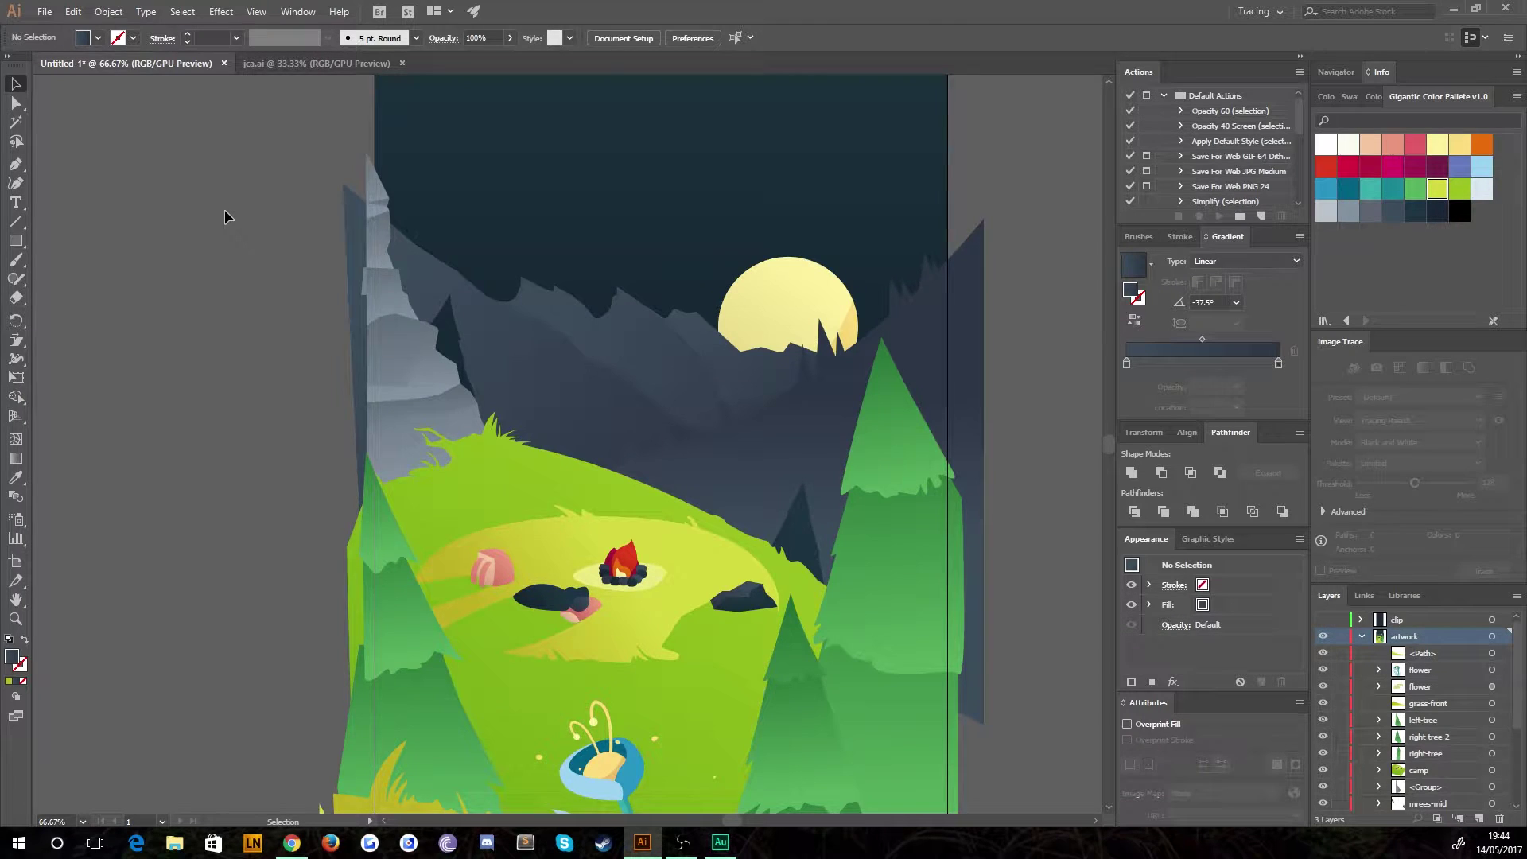
Group the left tree and the two right trees together.
{"action": "key", "text": "ctrl+minus"}
{"action": "scroll", "coordinate": [270, 370], "scroll_direction": "up", "scroll_amount": 2}
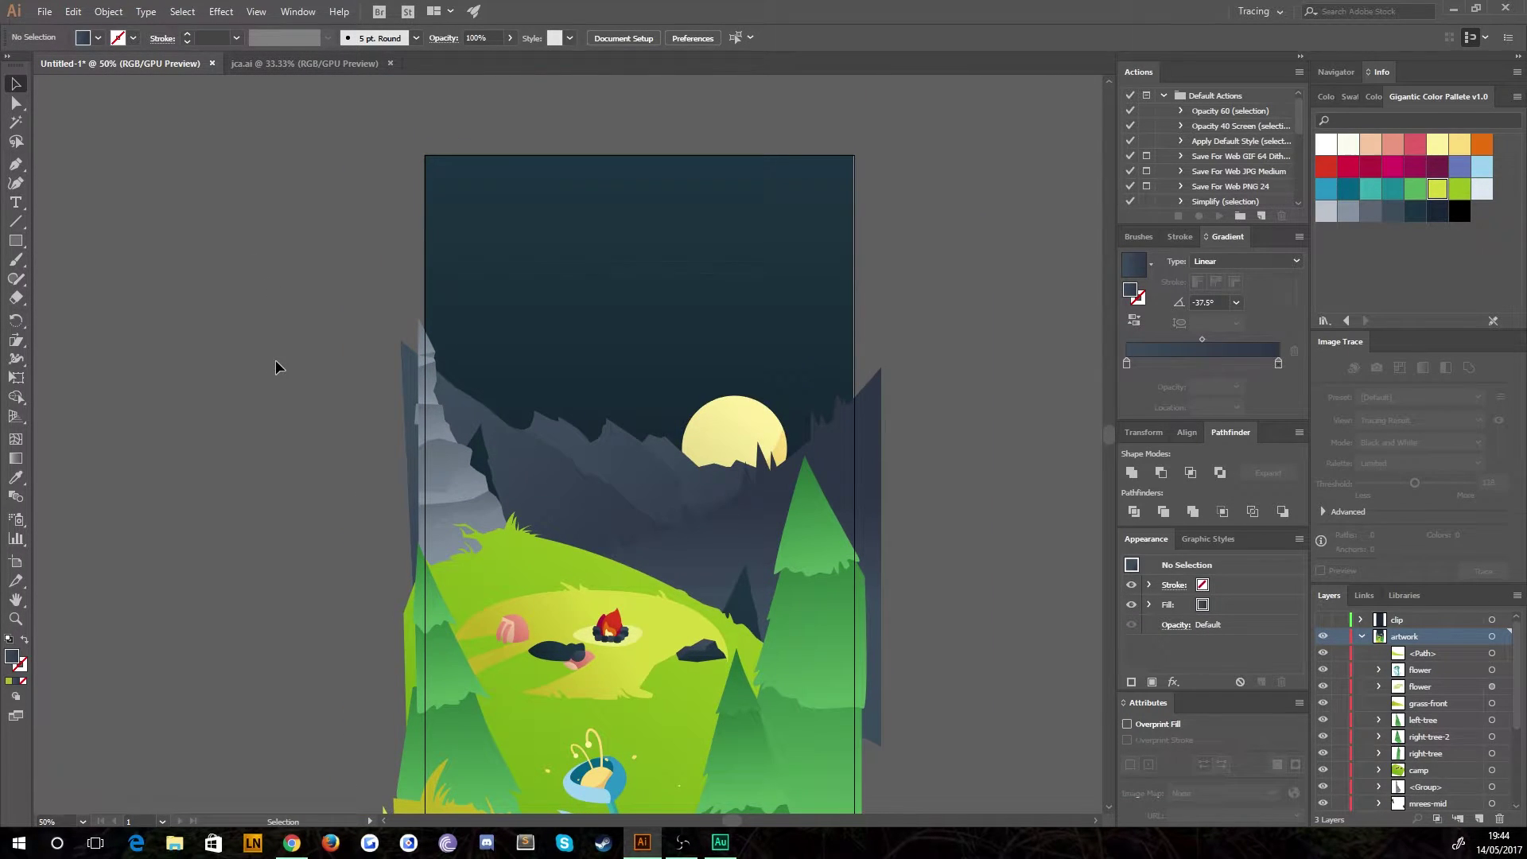
{"action": "scroll", "coordinate": [275, 359], "scroll_direction": "down", "scroll_amount": 2}
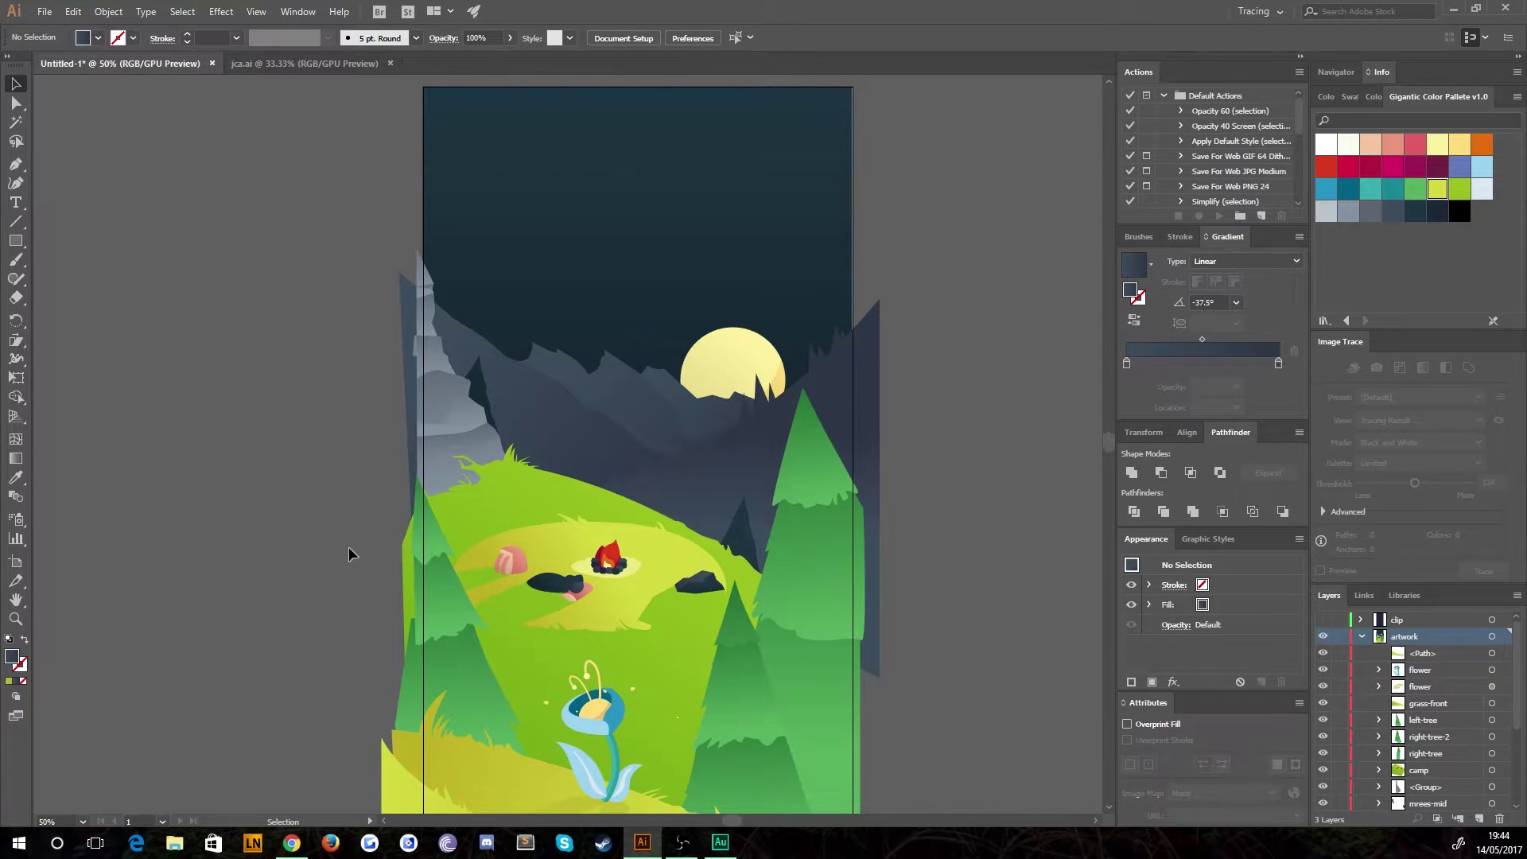
{"action": "scroll", "coordinate": [350, 556], "scroll_direction": "down", "scroll_amount": 2}
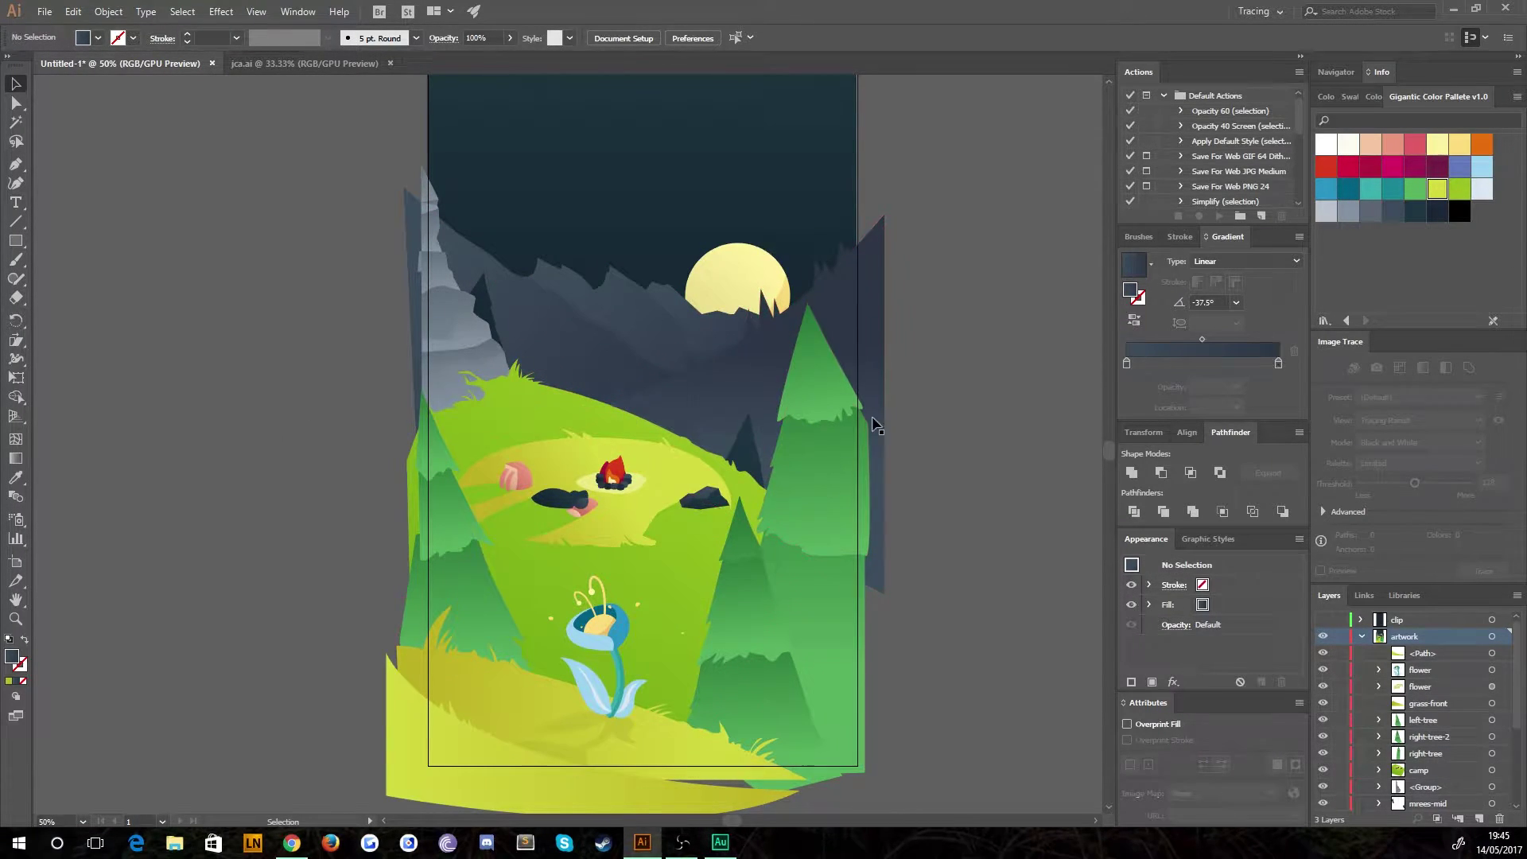
{"action": "left_click", "coordinate": [761, 582]}
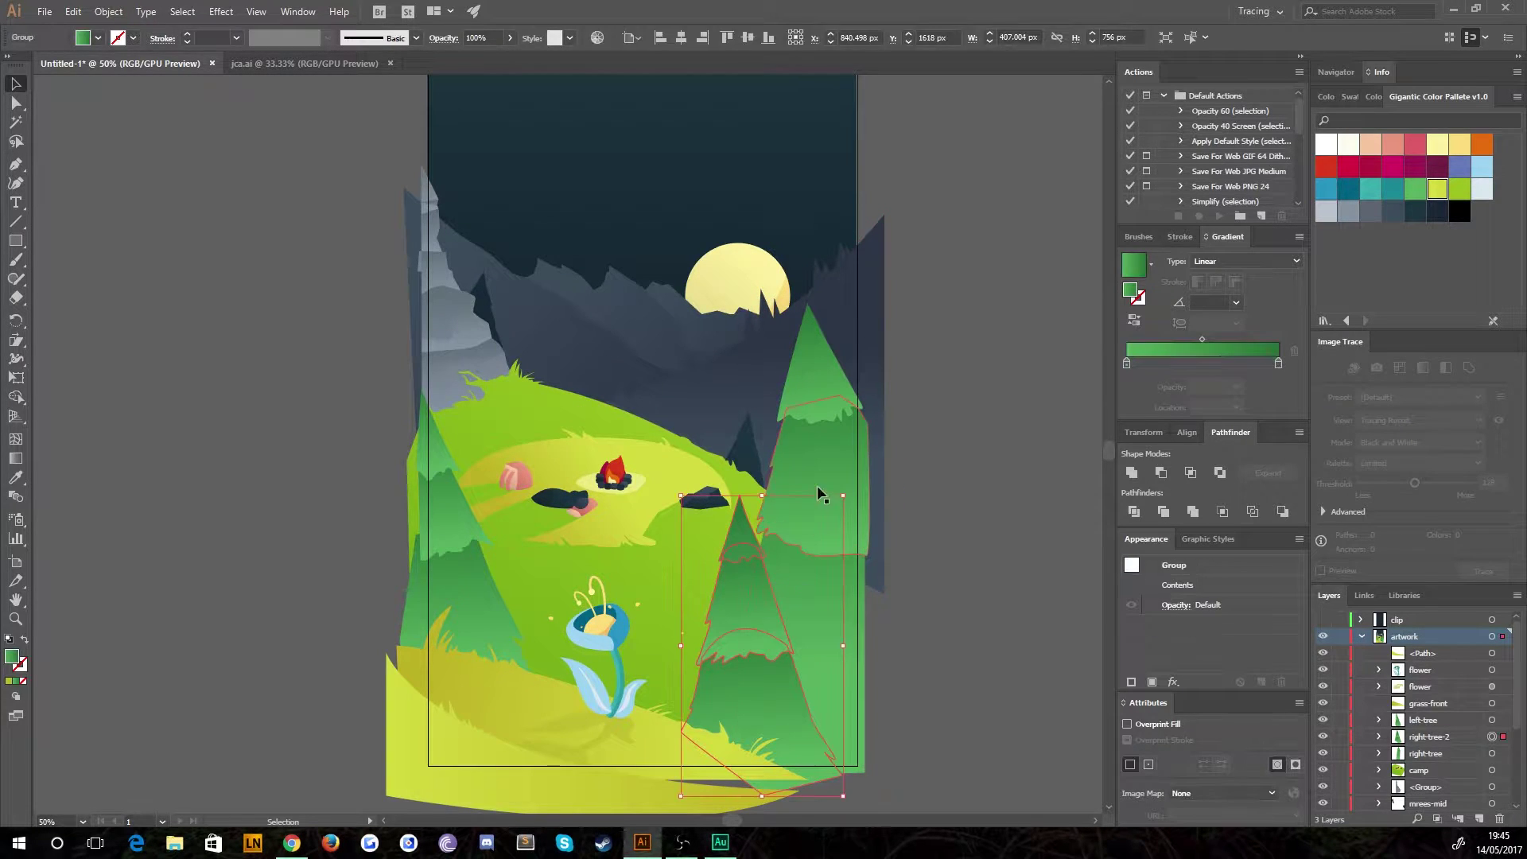
{"action": "left_click", "coordinate": [806, 445]}
{"action": "left_click", "coordinate": [719, 607]}
{"action": "left_click", "coordinate": [795, 479]}
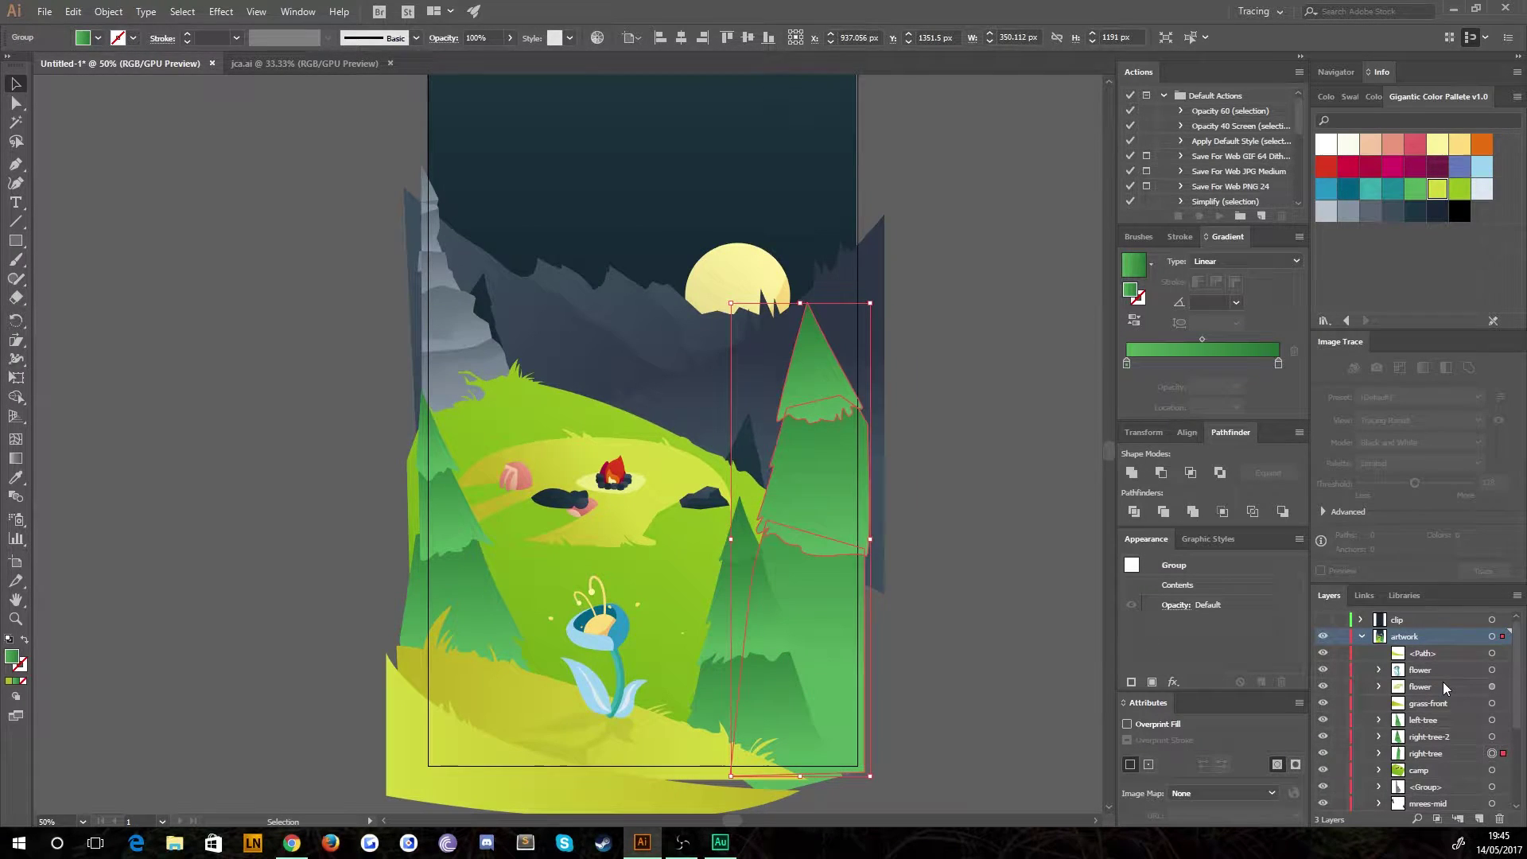
{"action": "left_click", "coordinate": [714, 614], "text": "shift"}
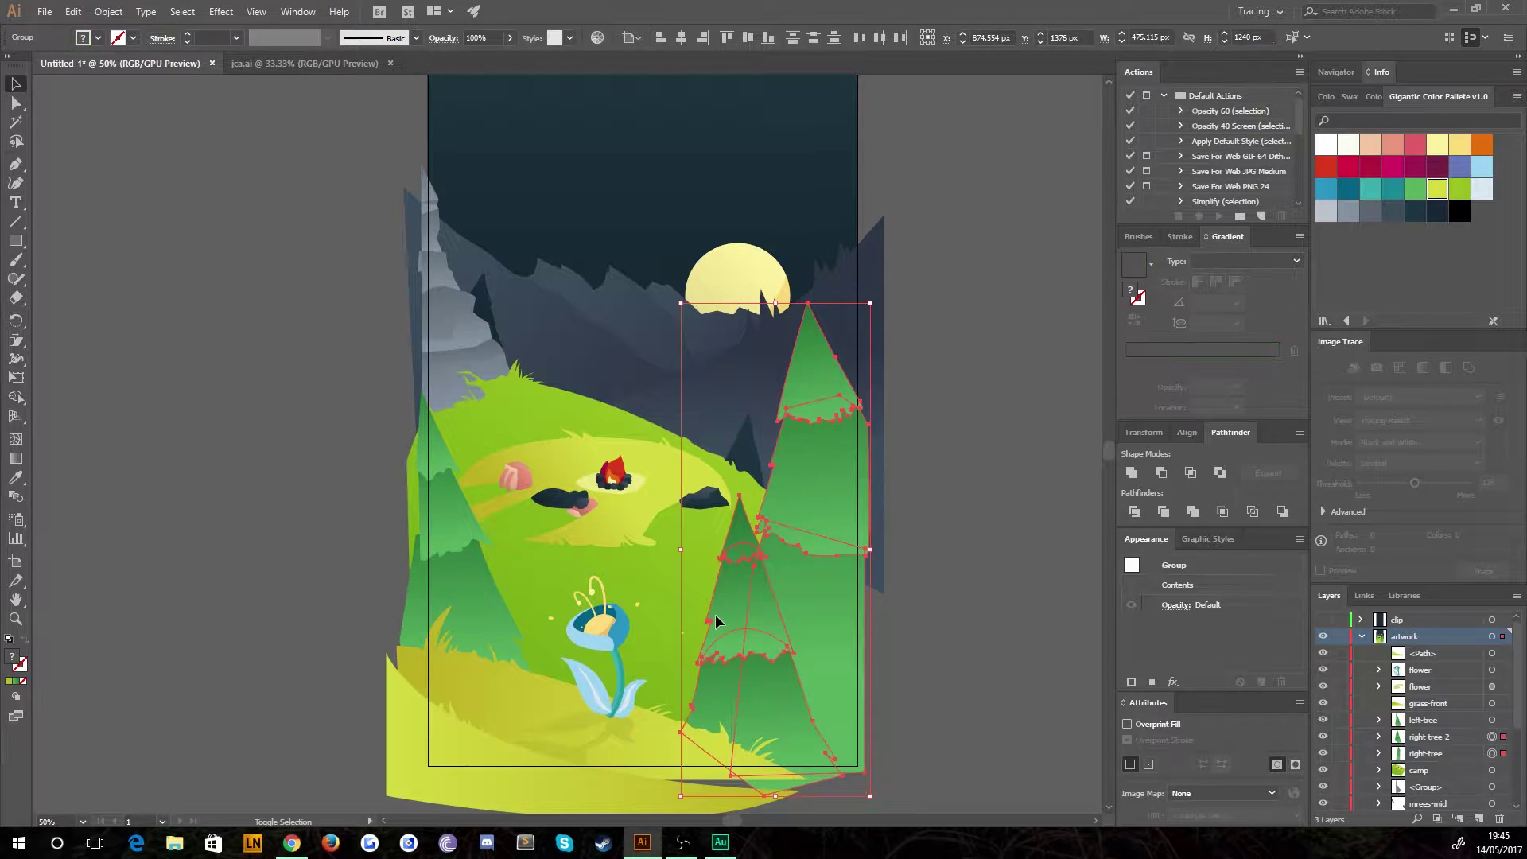
{"action": "left_click", "coordinate": [456, 598], "text": "shift"}
{"action": "key", "text": "ctrl+g"}
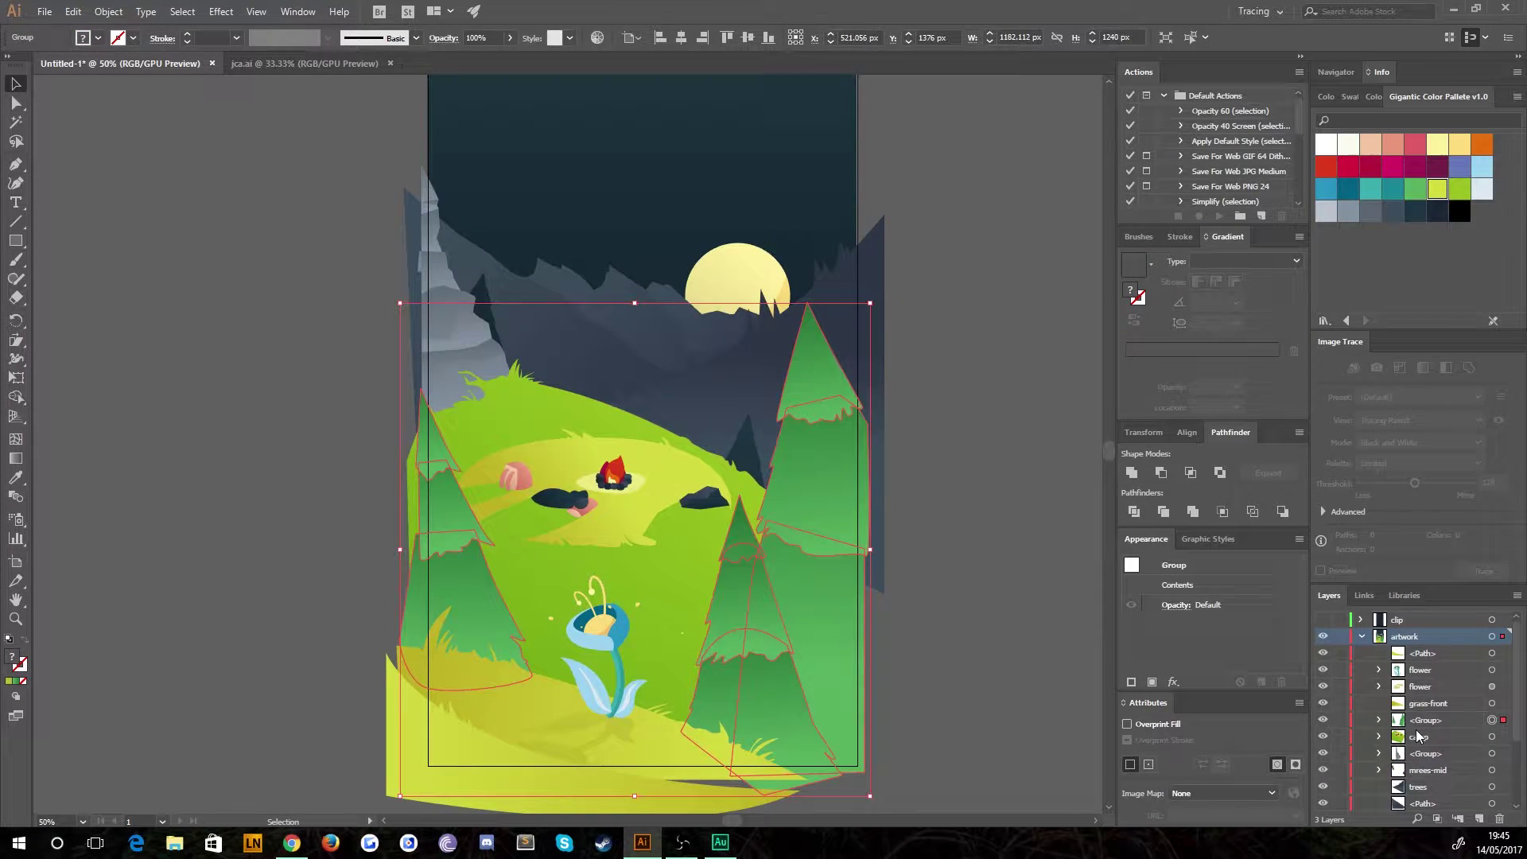
Rename the new tree group as trees.
{"action": "double_click", "coordinate": [1423, 720]}
{"action": "type", "text": "trees"}
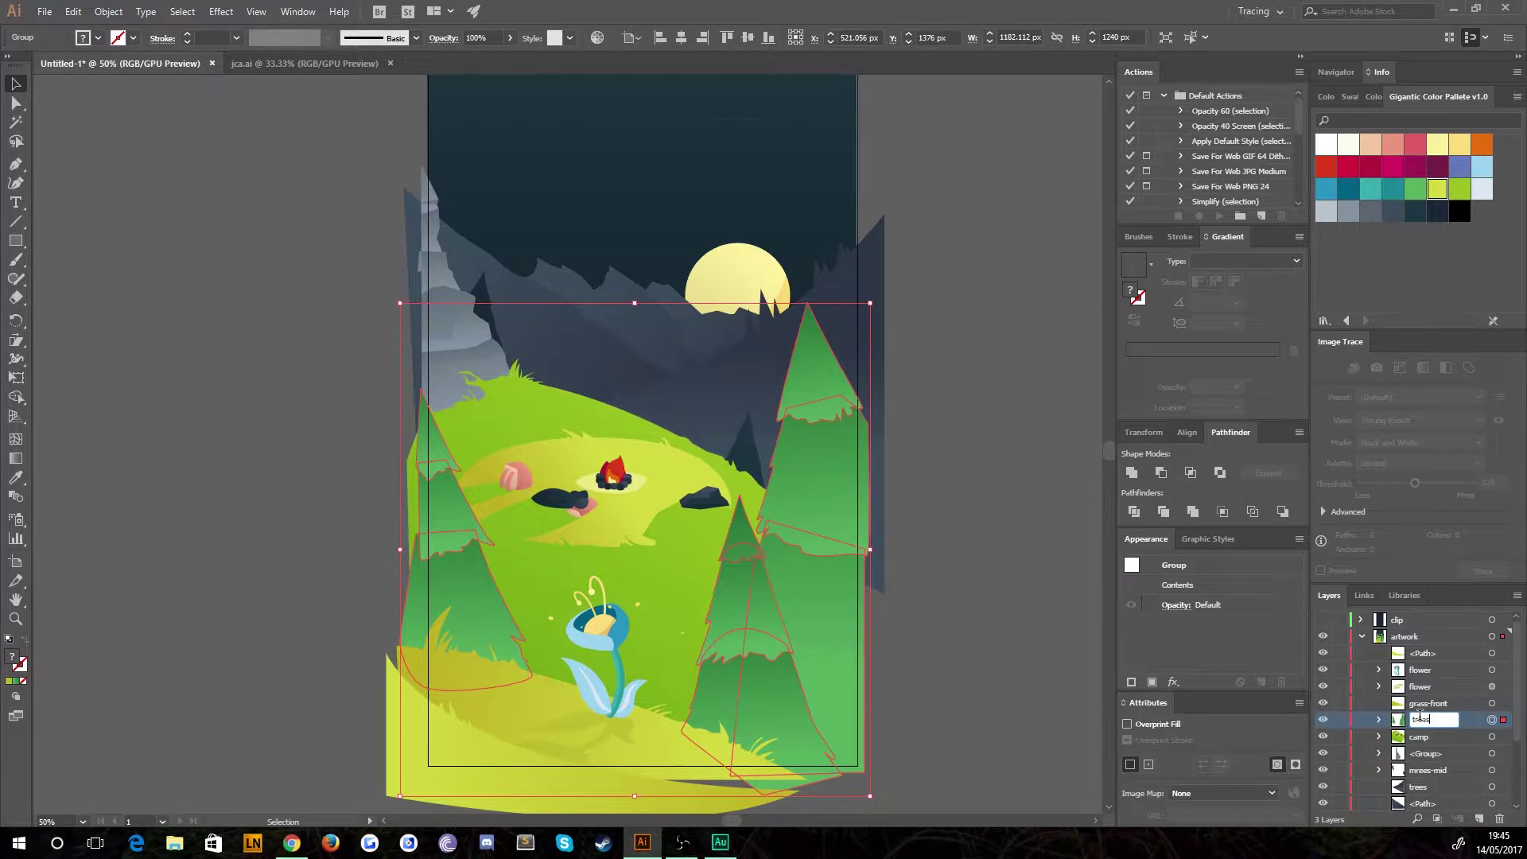
{"action": "key", "text": "Return"}
Examine the nested tree groups and the left tree's separate parts in isolation mode.
{"action": "double_click", "coordinate": [785, 447]}
{"action": "left_click", "coordinate": [836, 481]}
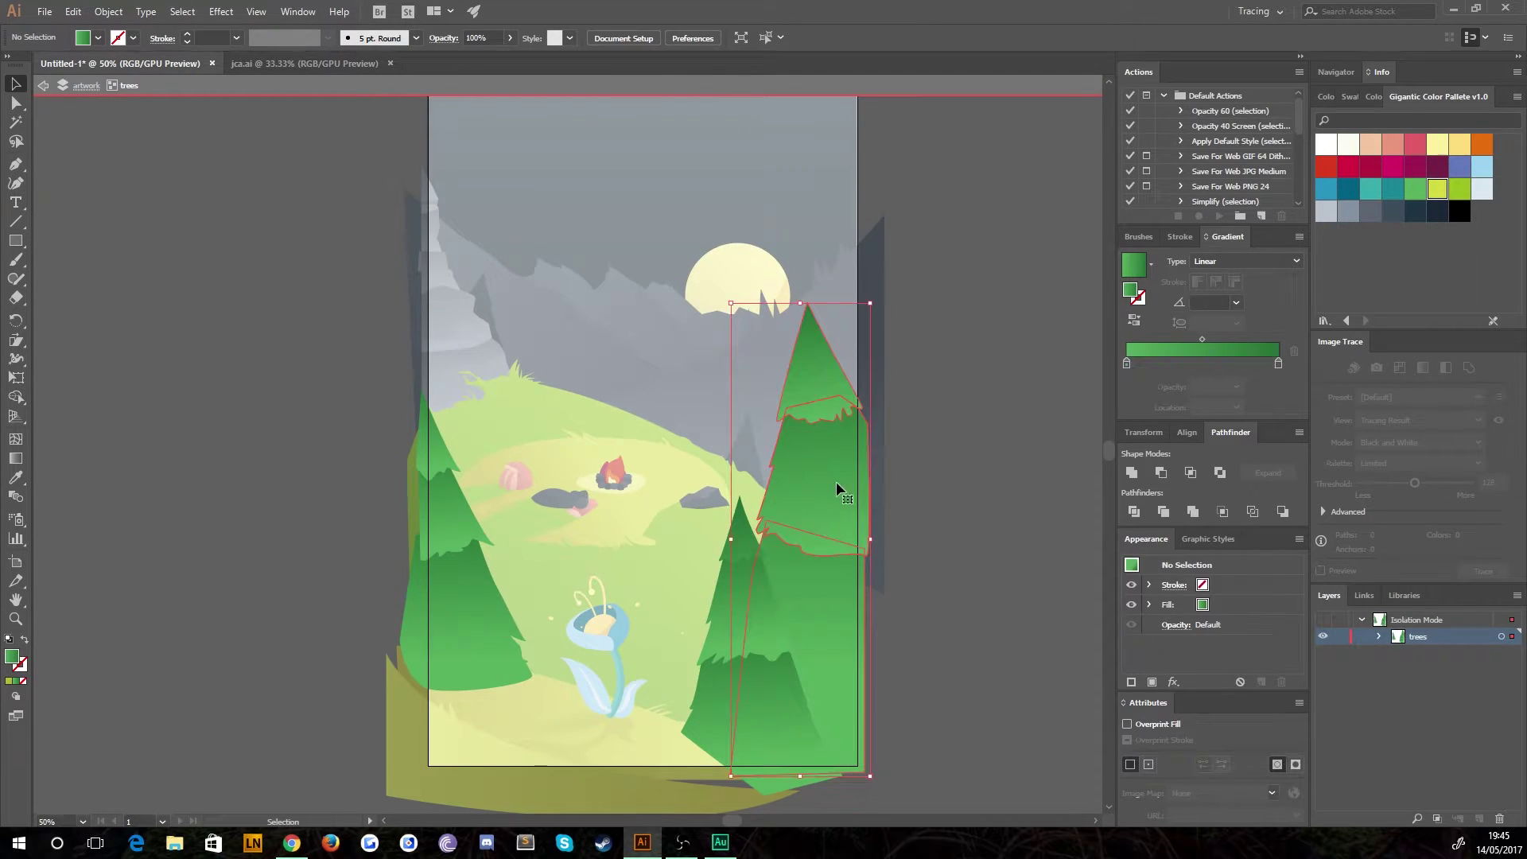
{"action": "left_click", "coordinate": [431, 459]}
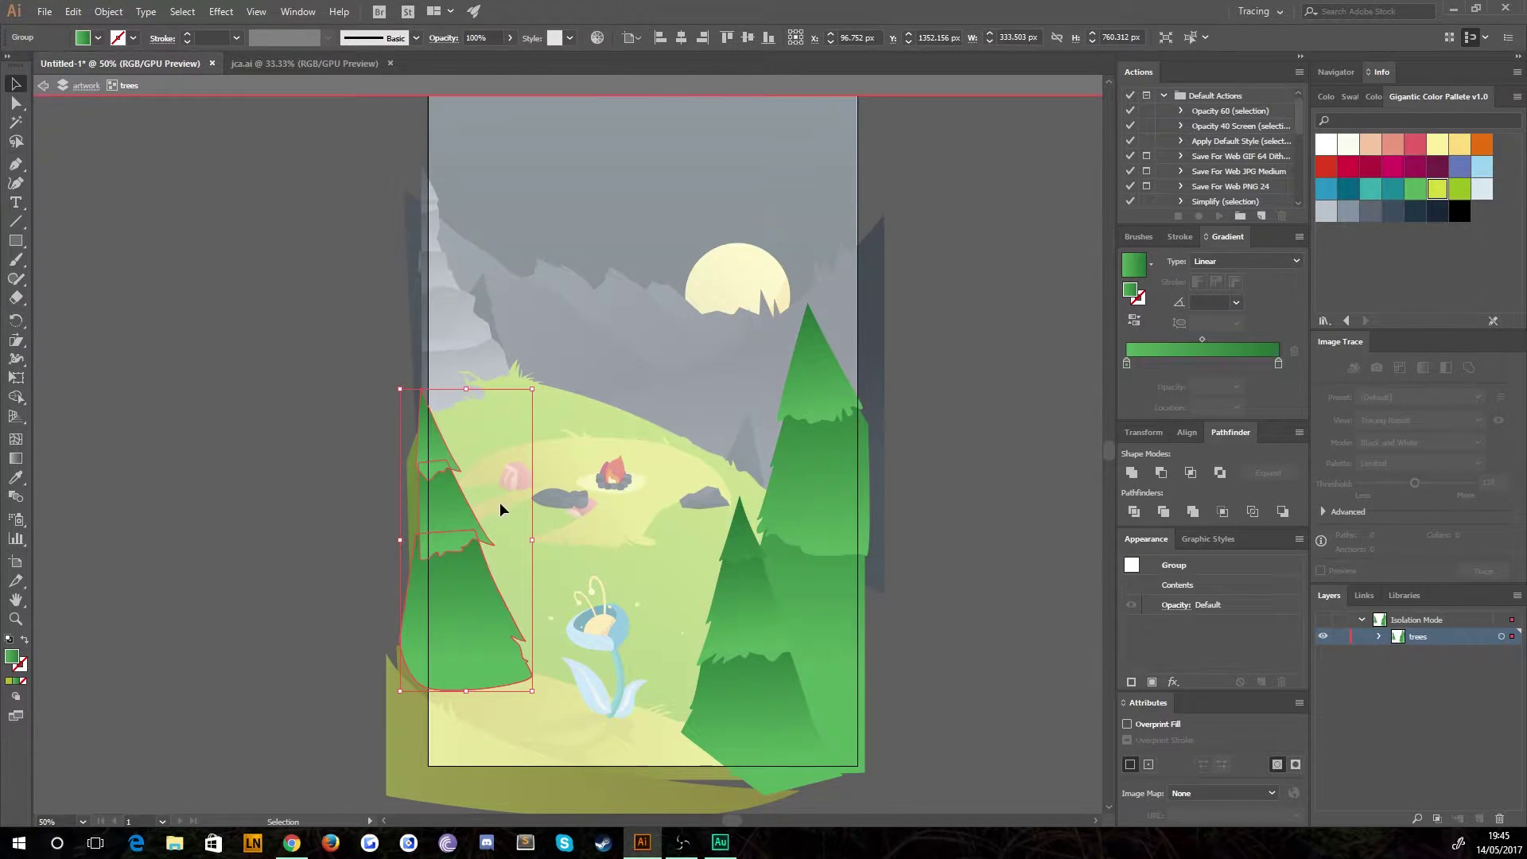
{"action": "double_click", "coordinate": [480, 598]}
{"action": "left_click", "coordinate": [447, 512]}
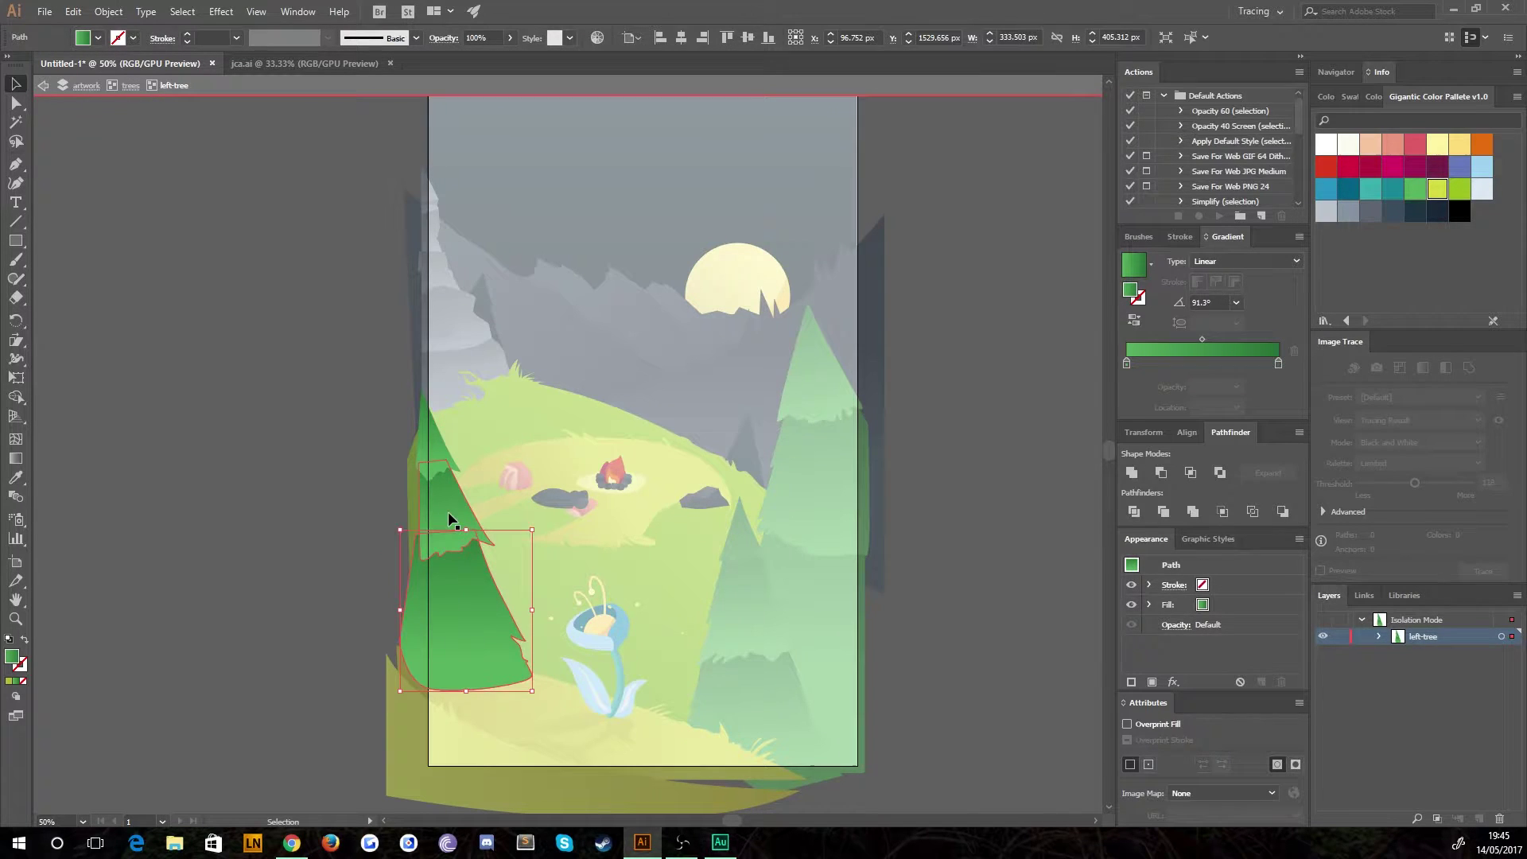
{"action": "left_click", "coordinate": [436, 463]}
{"action": "double_click", "coordinate": [259, 501]}
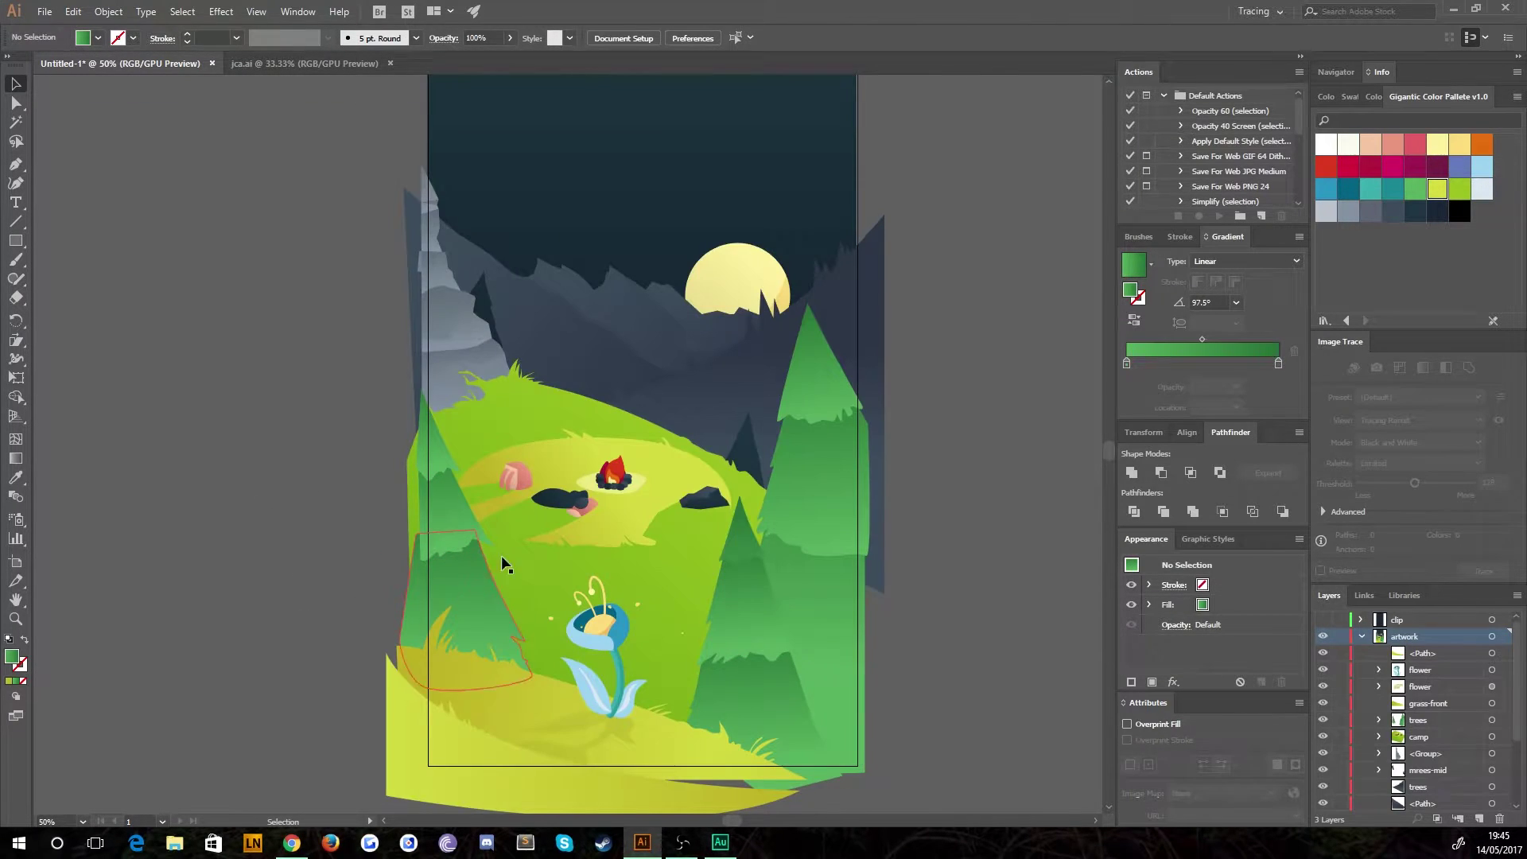
Isolate the trees group, duplicate the left tree onto the empty canvas left of the artboard, and select the copy.
{"action": "double_click", "coordinate": [465, 571]}
{"action": "left_click", "coordinate": [470, 561]}
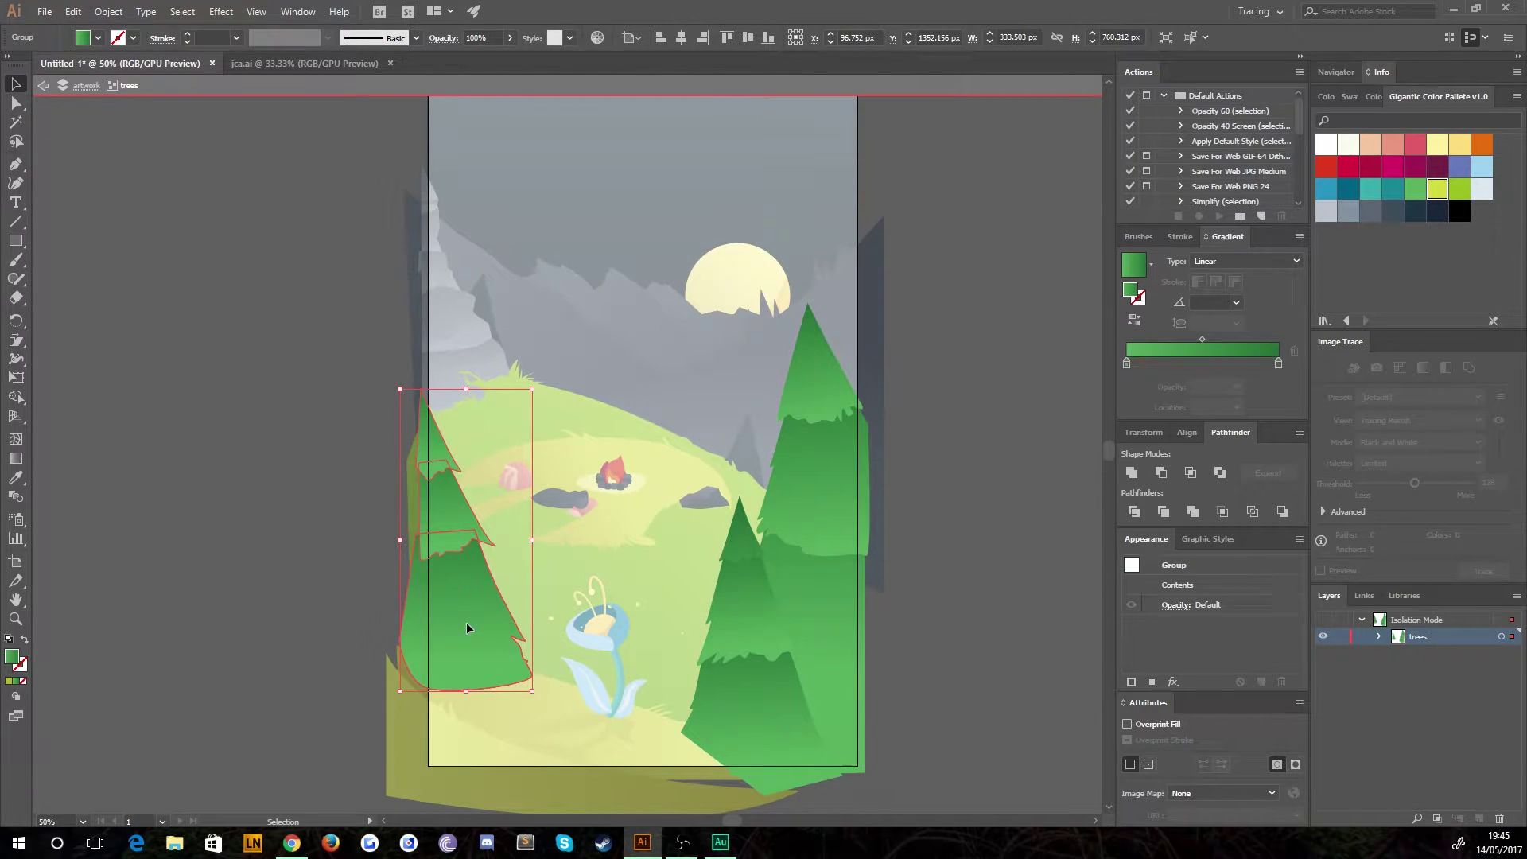
{"action": "left_click_drag", "start_coordinate": [466, 622], "coordinate": [288, 638]}
{"action": "left_click", "coordinate": [370, 583]}
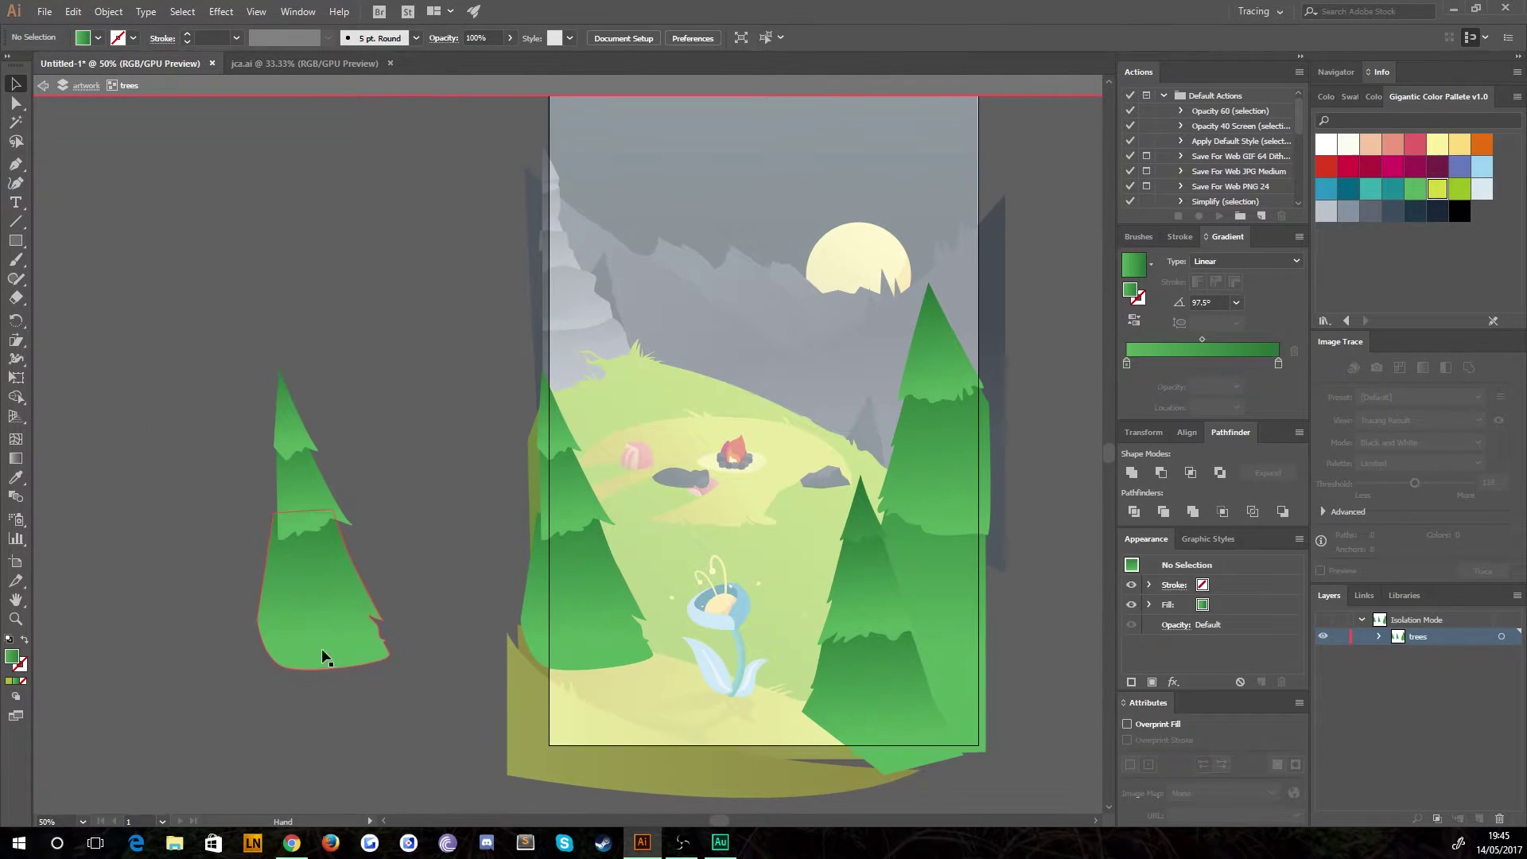
{"action": "left_click", "coordinate": [298, 609]}
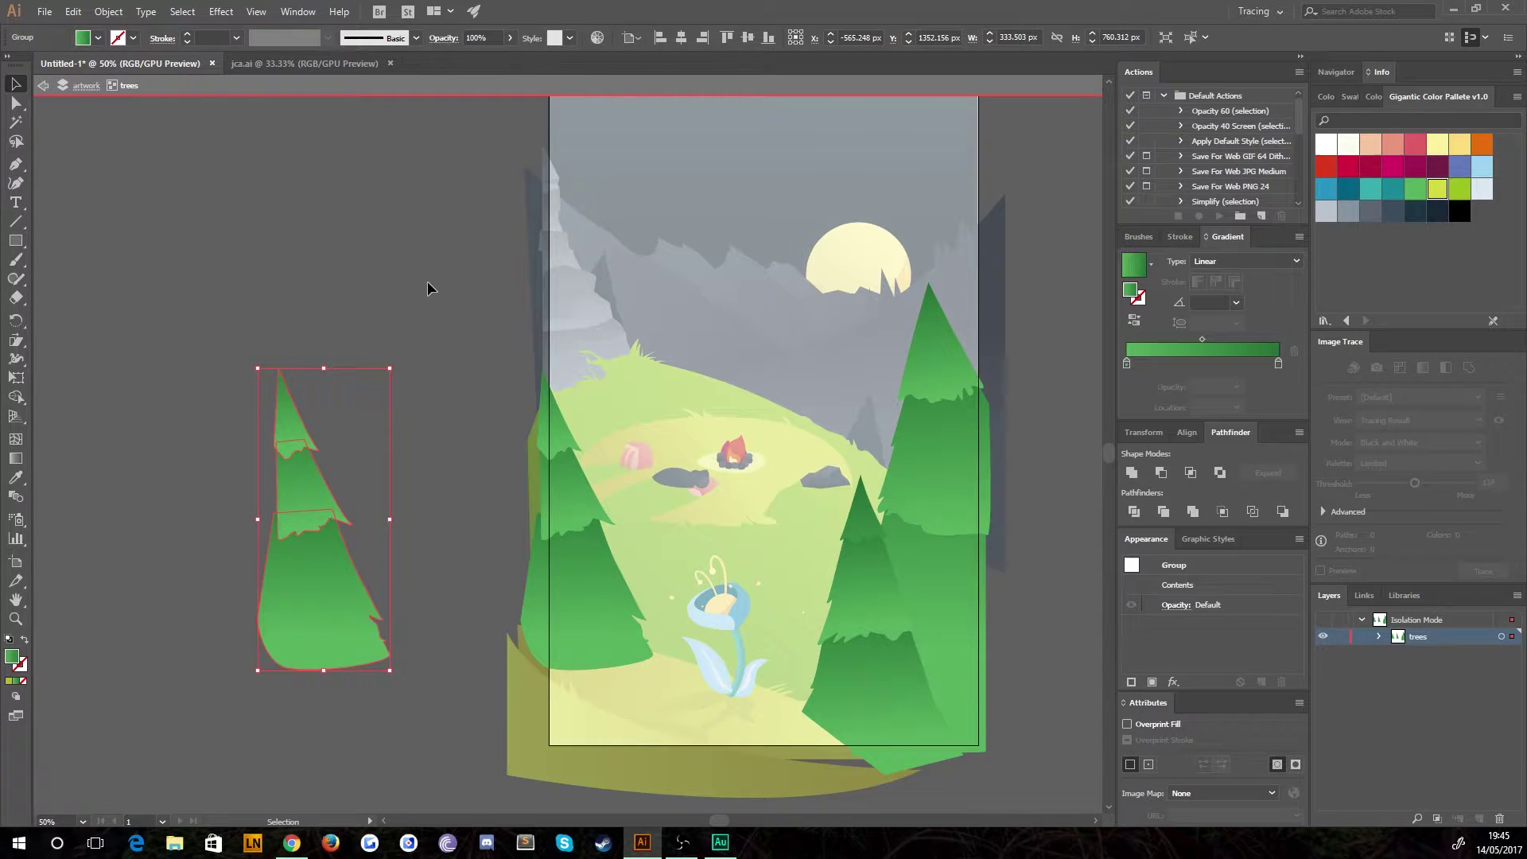
{"action": "left_click", "coordinate": [216, 12]}
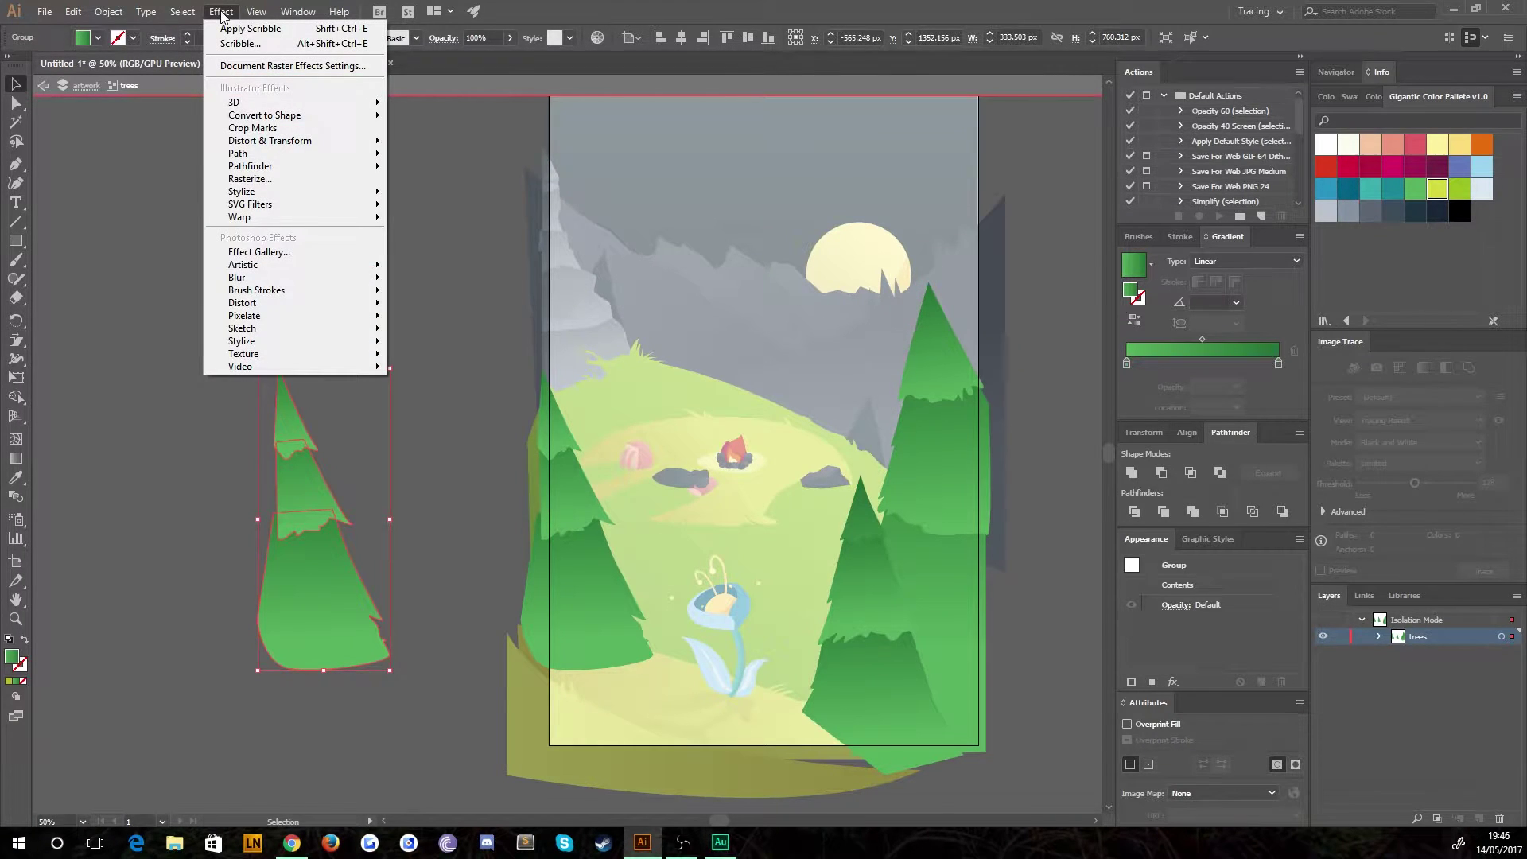
{"action": "mouse_move", "coordinate": [311, 188]}
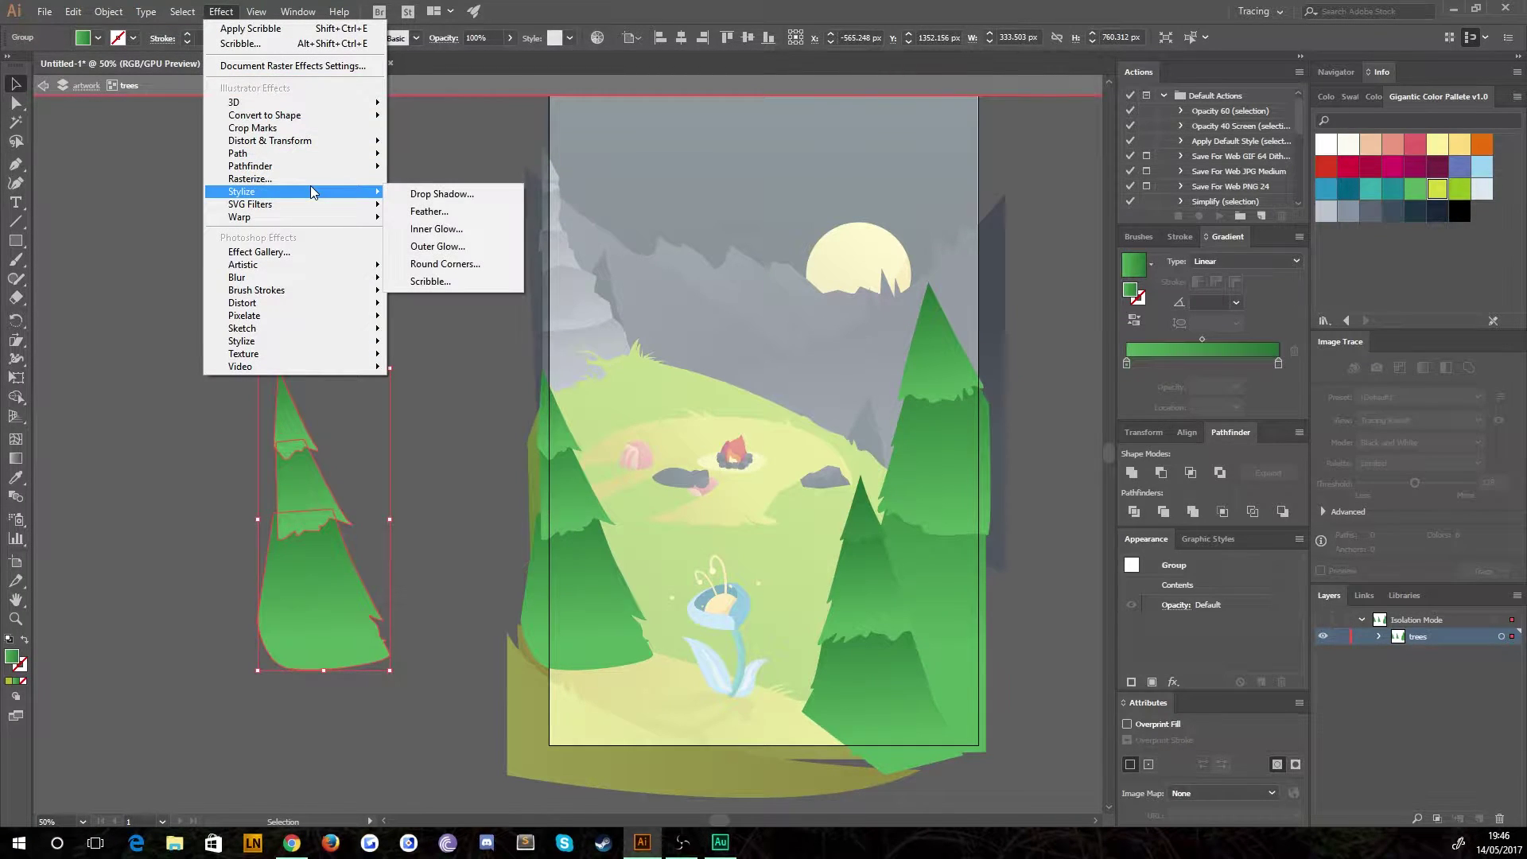
{"action": "left_click", "coordinate": [459, 283]}
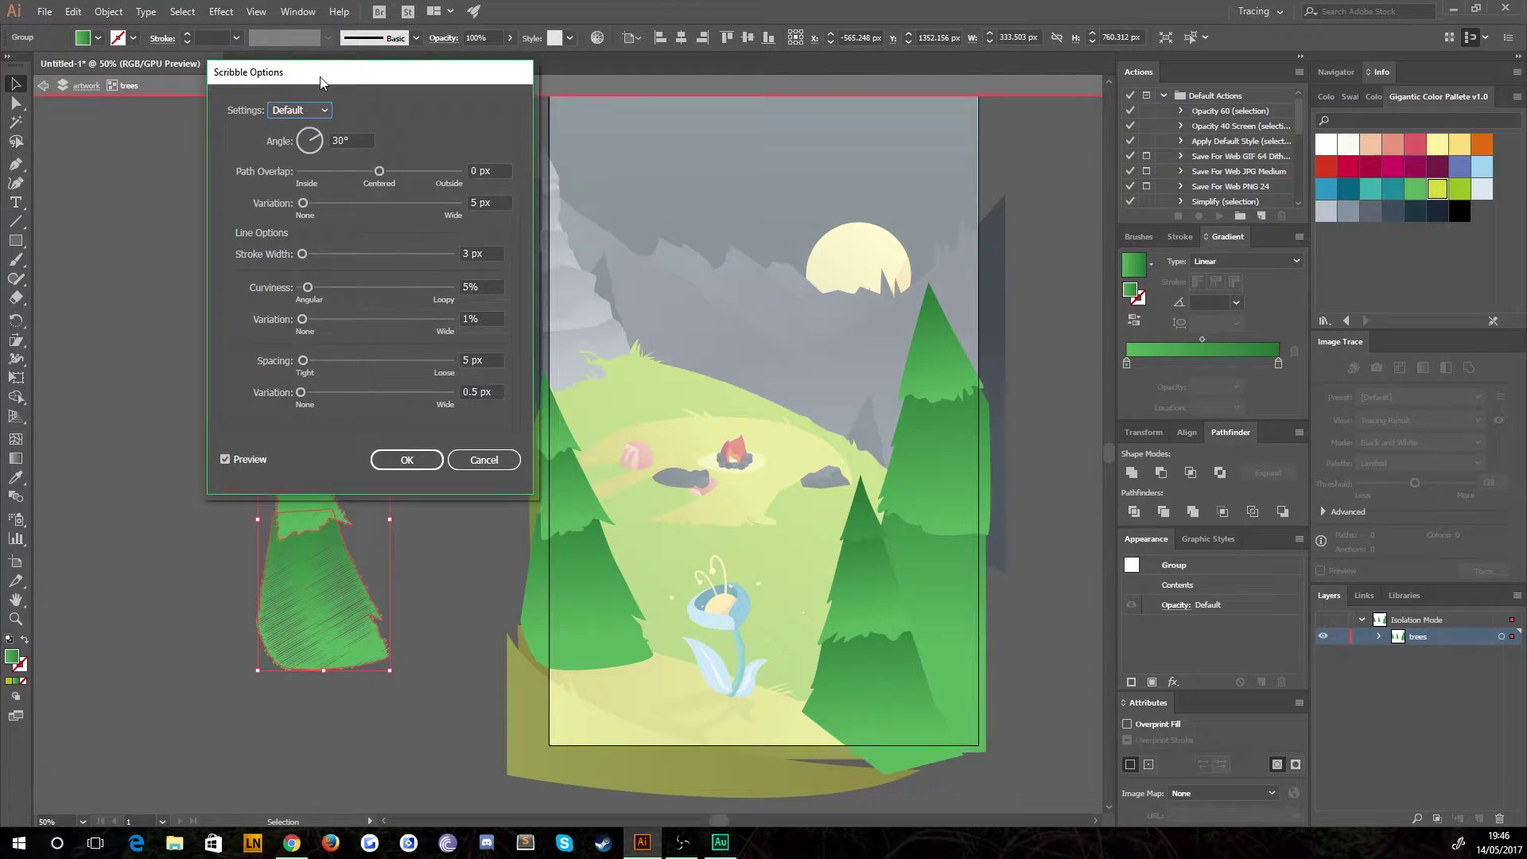
{"action": "left_click_drag", "start_coordinate": [311, 77], "coordinate": [594, 126]}
{"action": "left_click", "coordinate": [511, 513]}
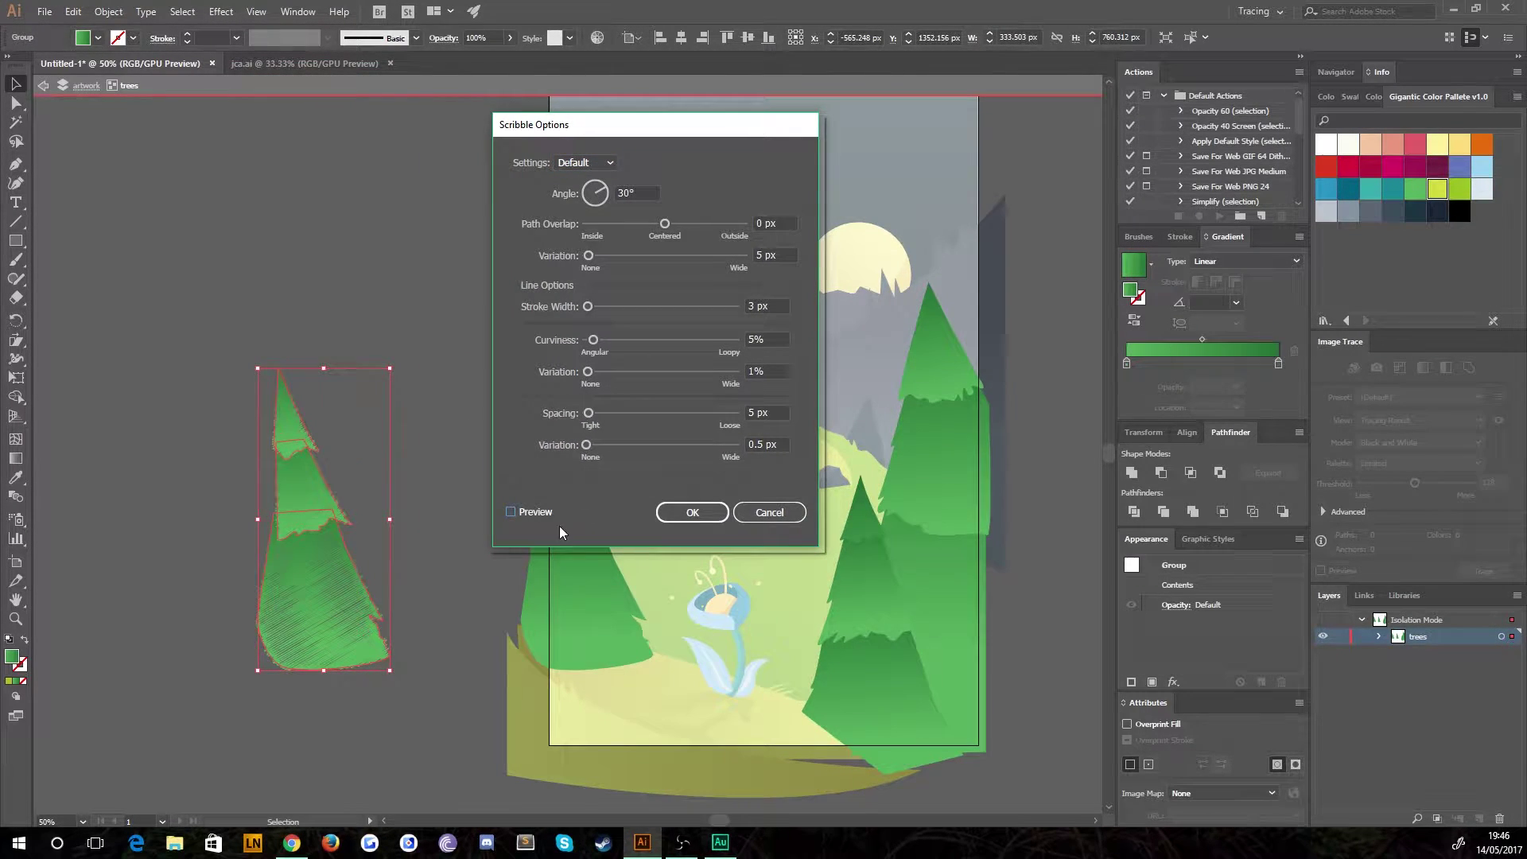
{"action": "left_click", "coordinate": [769, 513]}
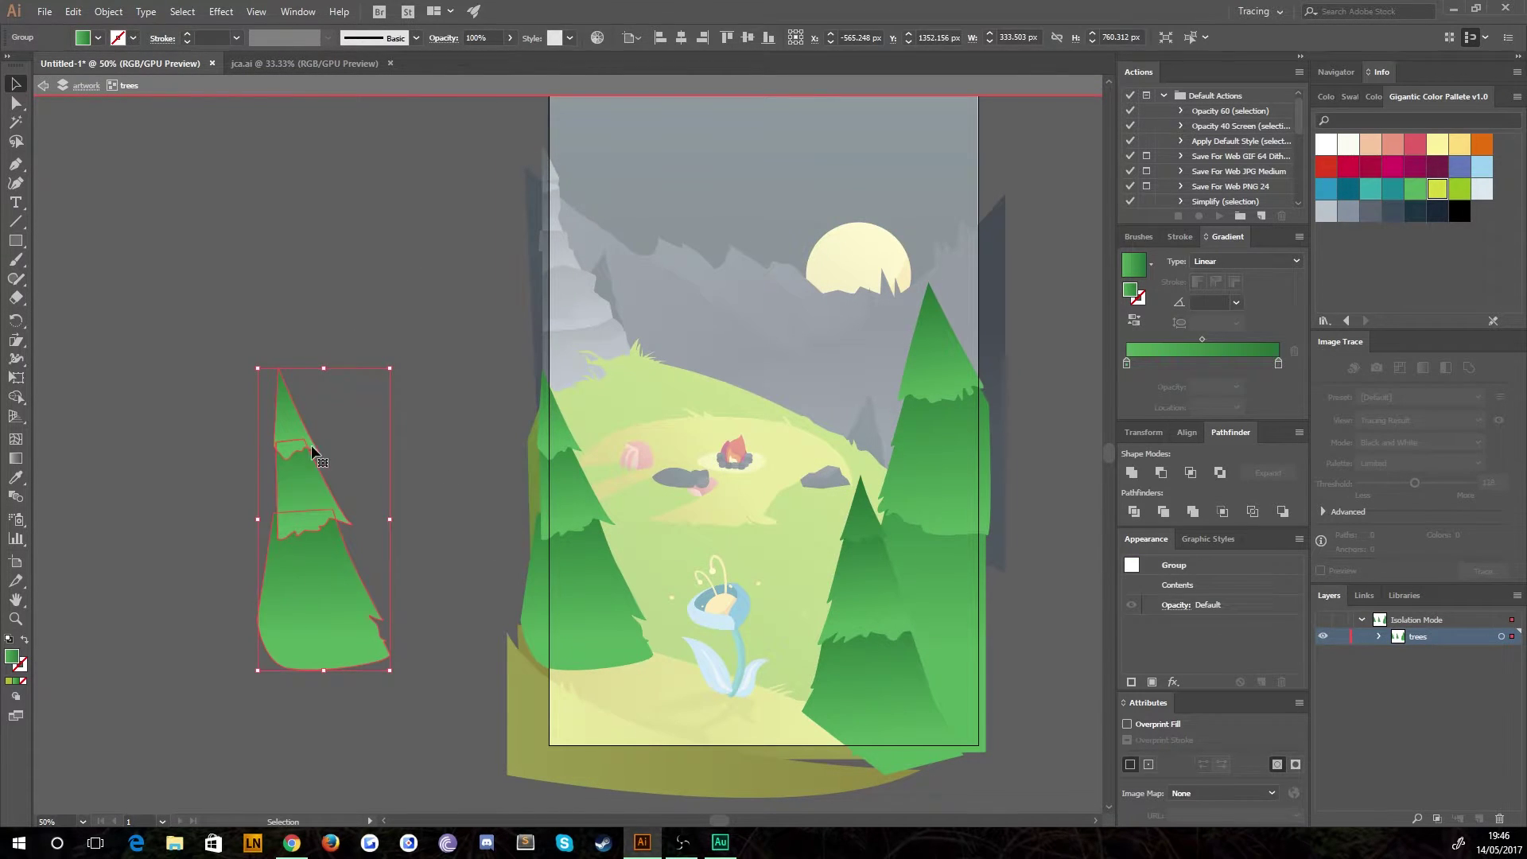
Start a Scribble effect on the tree copy with the preview enabled.
{"action": "left_click", "coordinate": [221, 11]}
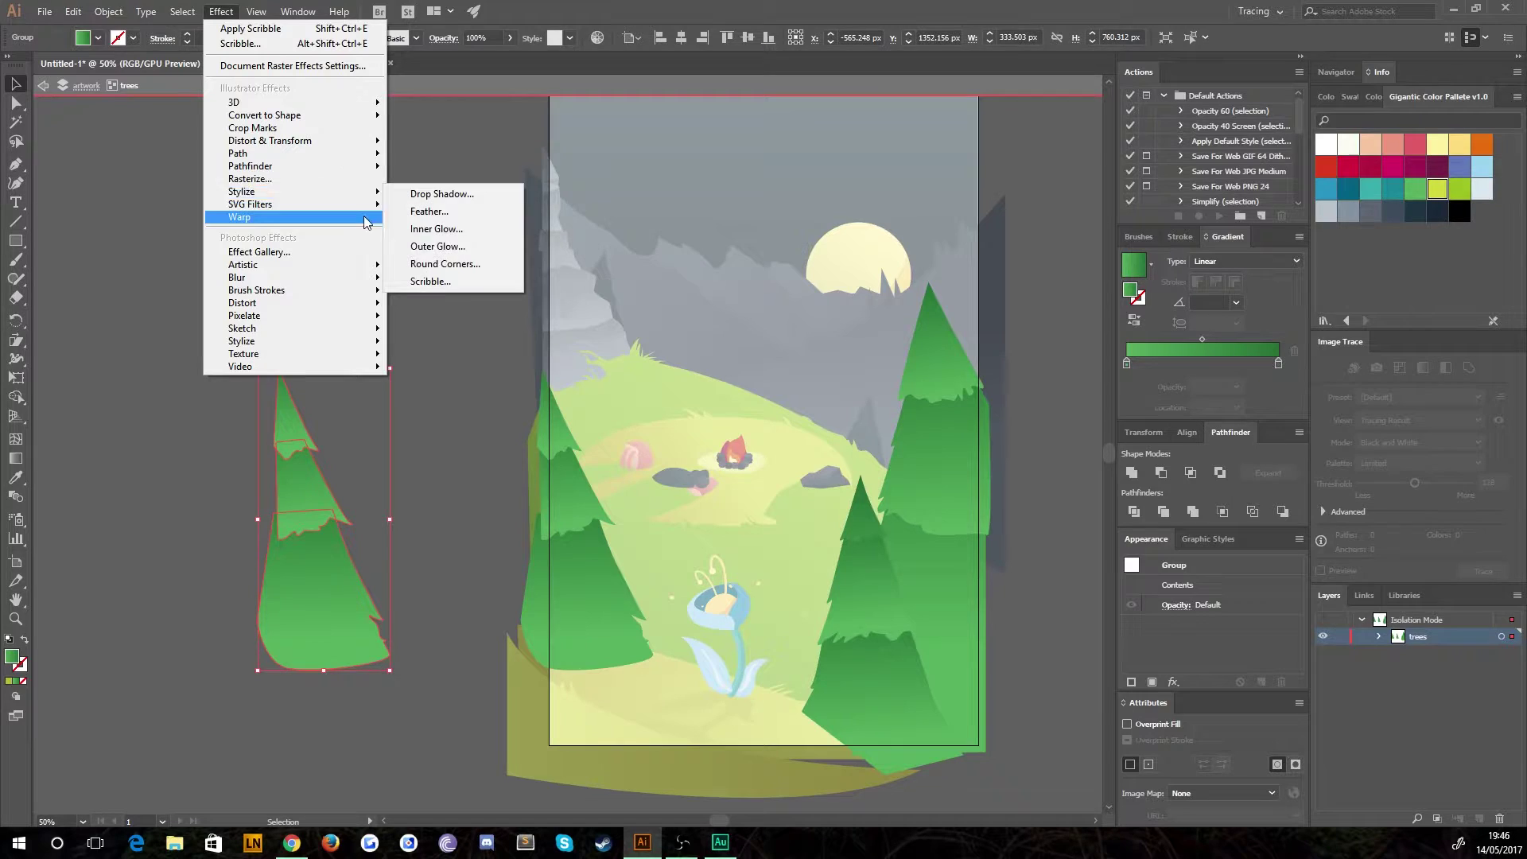
{"action": "left_click", "coordinate": [452, 282]}
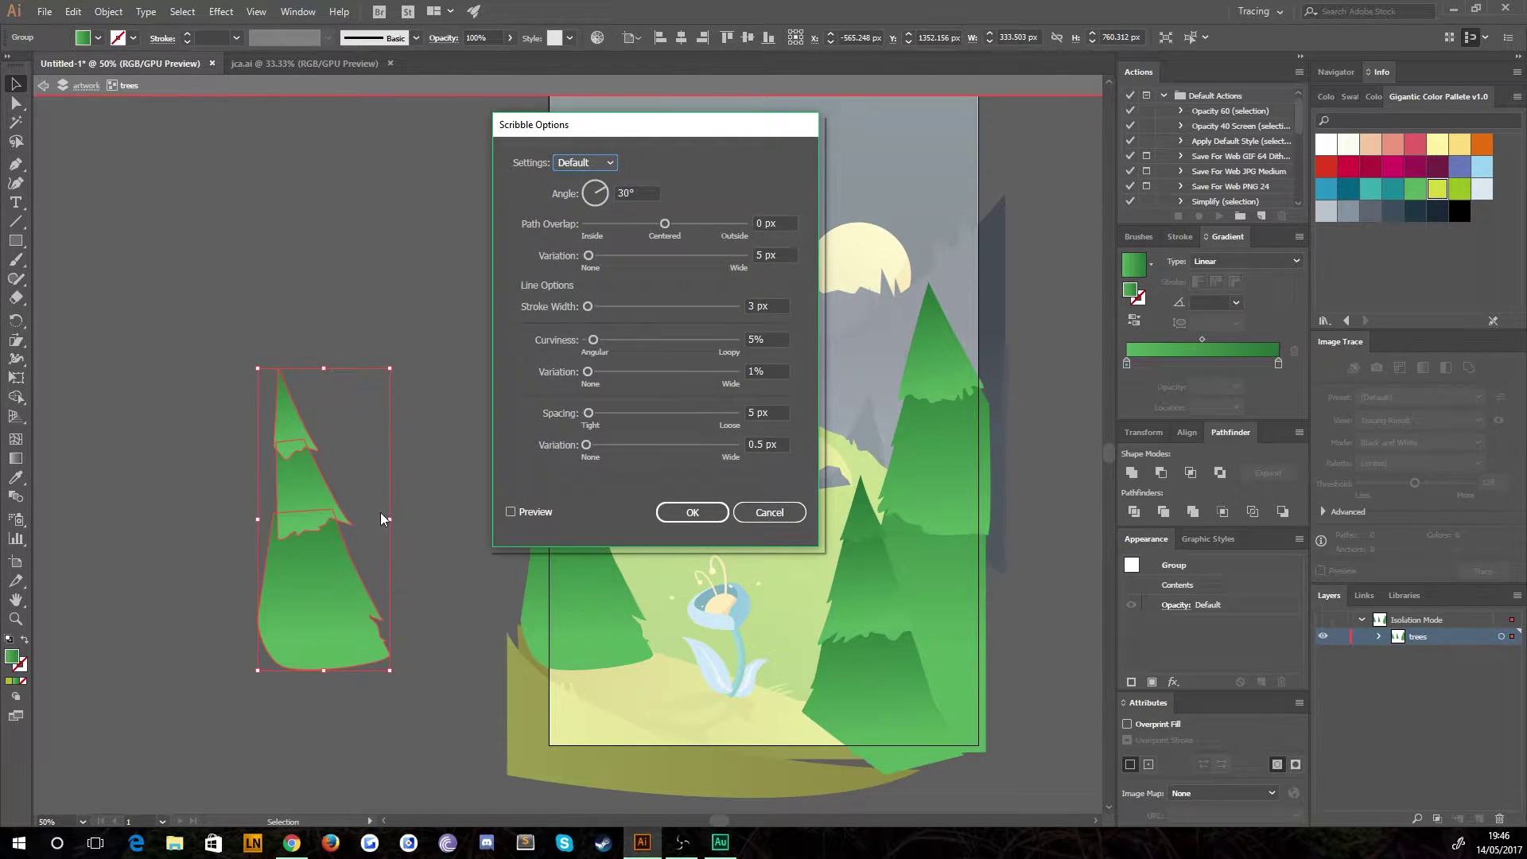
{"action": "left_click", "coordinate": [511, 512]}
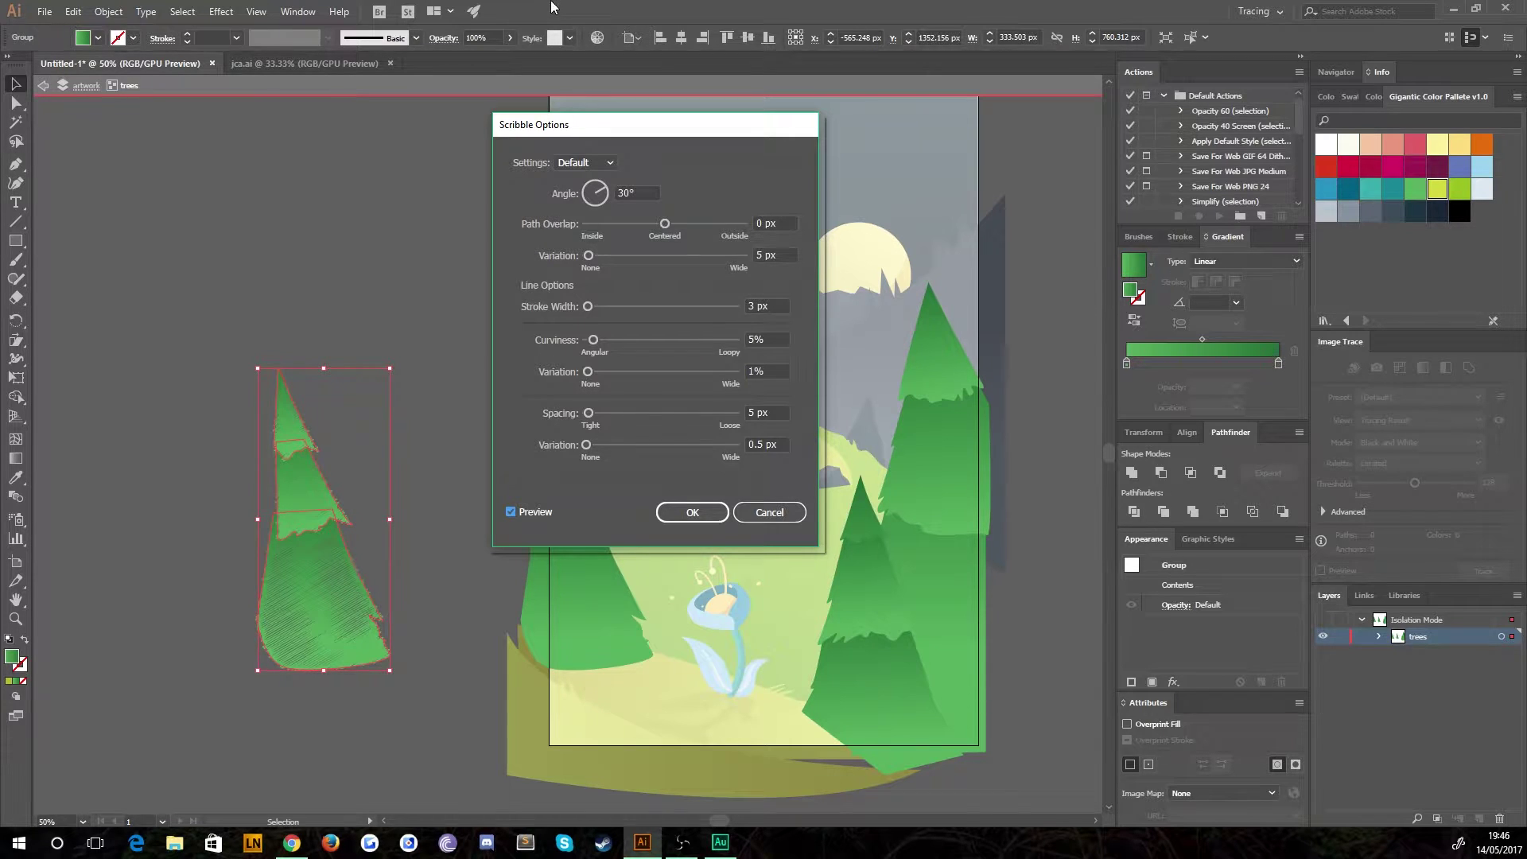
Try the Tight, Zig-zag and Moiré scribble presets on the tree copy and return to the Default preset.
{"action": "left_click", "coordinate": [588, 165]}
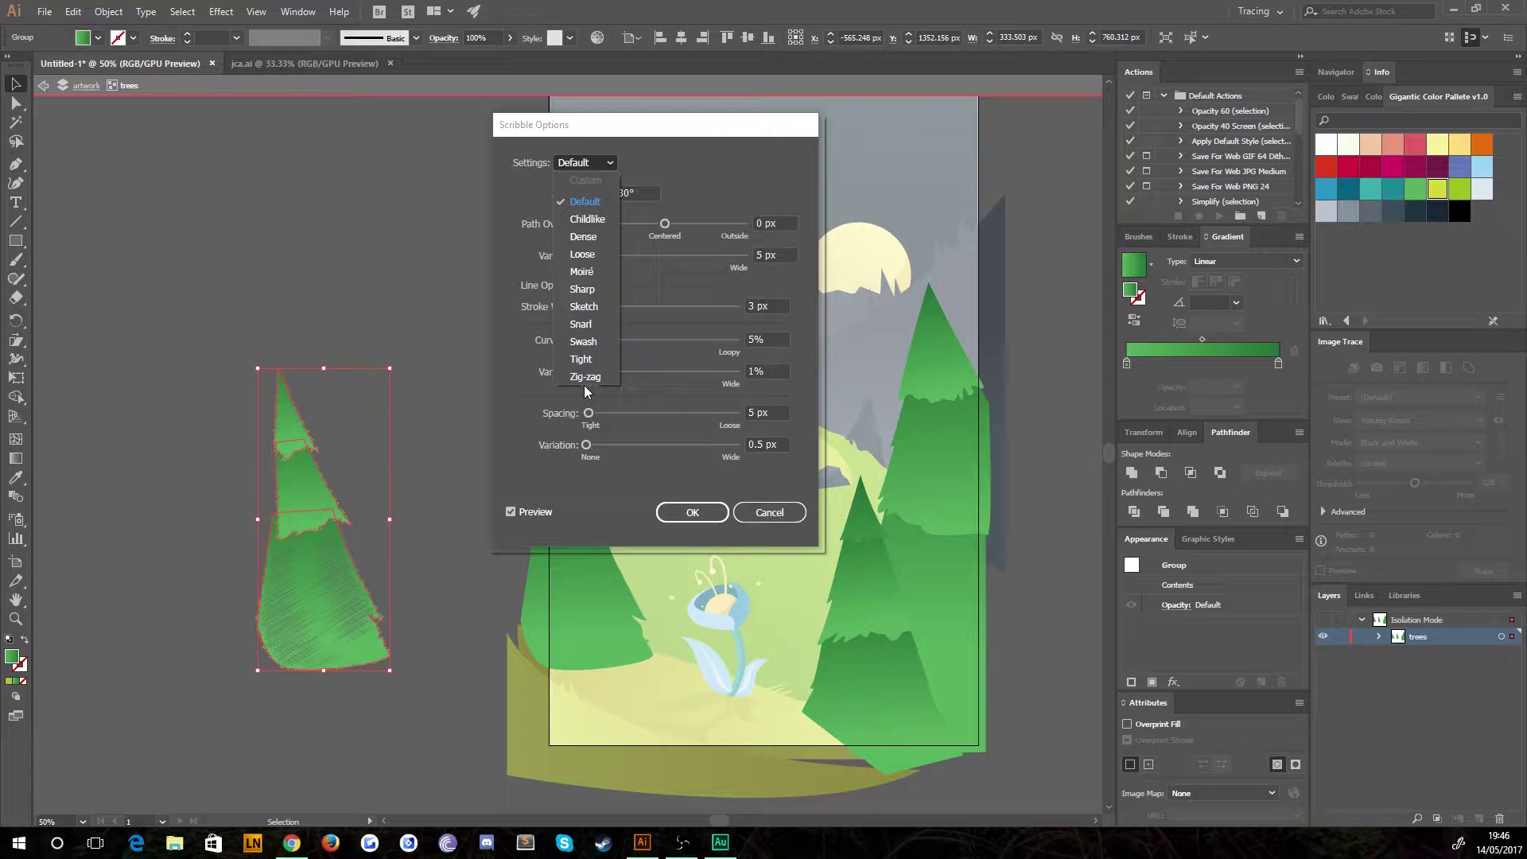
{"action": "left_click", "coordinate": [579, 359]}
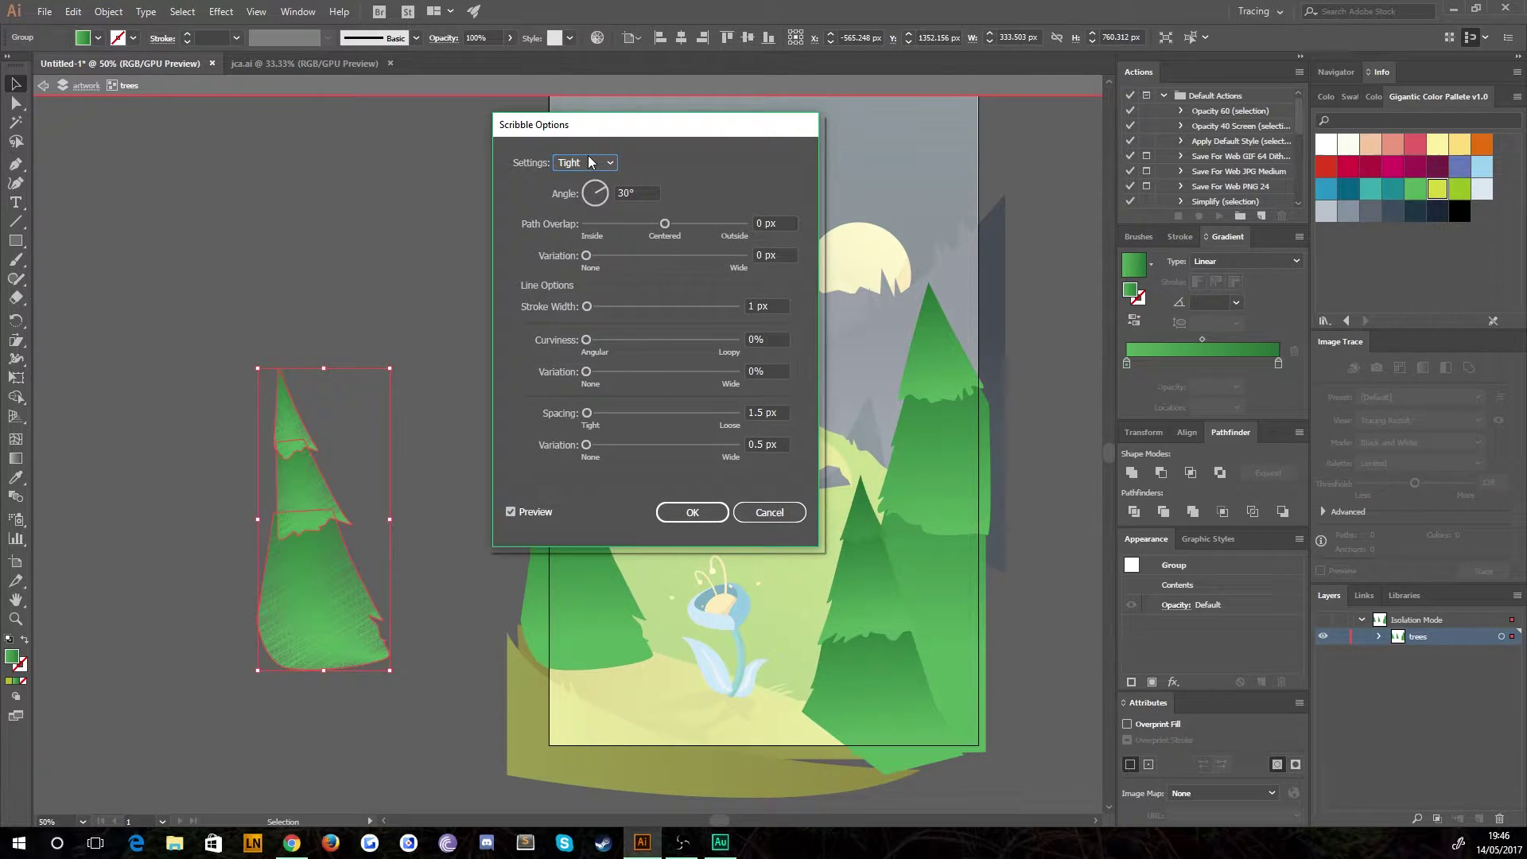
{"action": "left_click", "coordinate": [592, 163]}
{"action": "left_click", "coordinate": [589, 376]}
{"action": "left_click", "coordinate": [593, 165]}
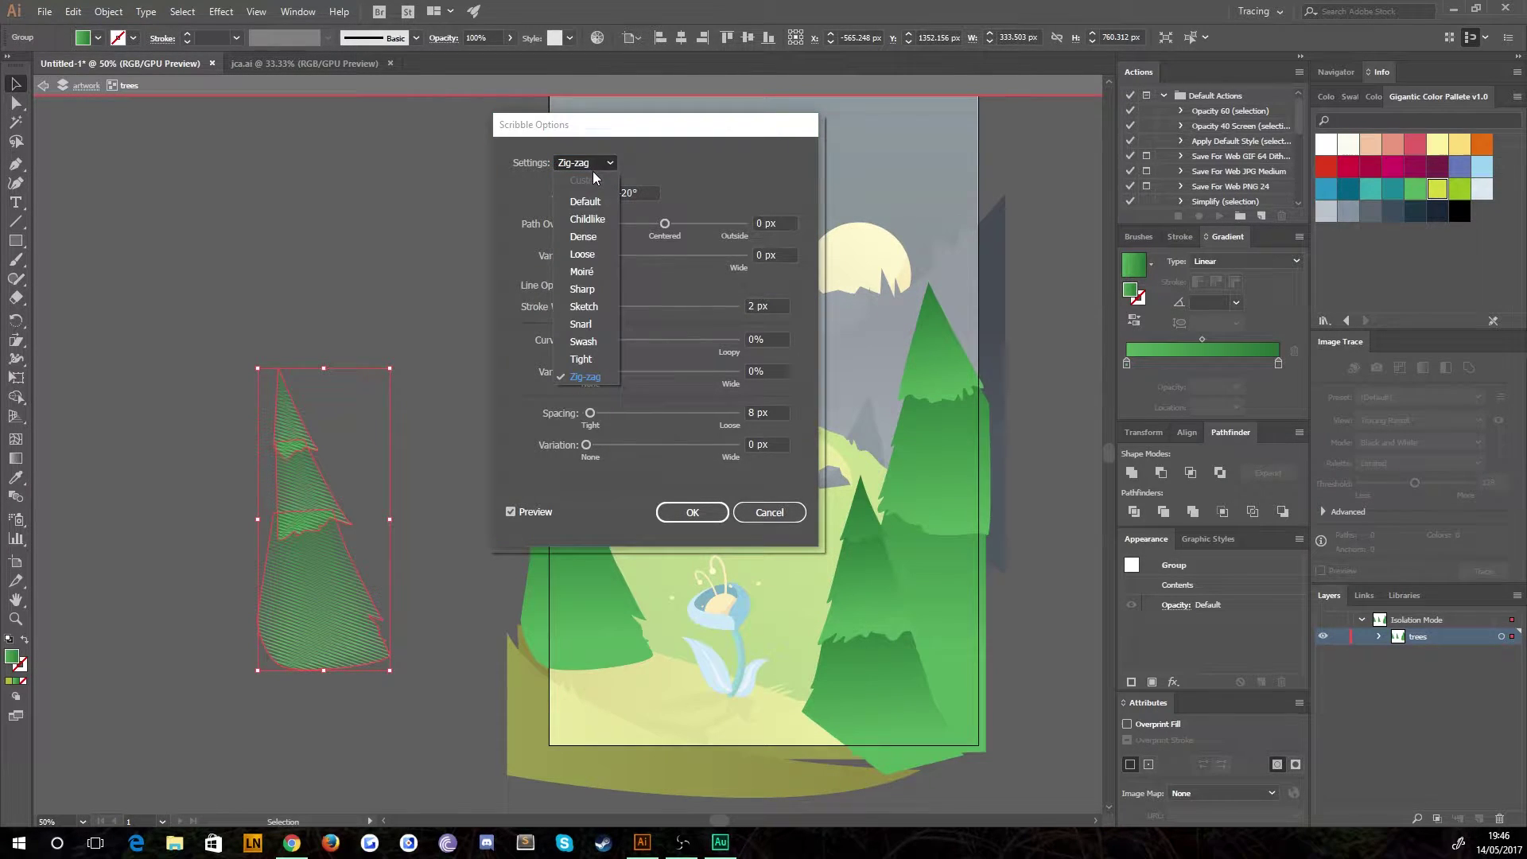
{"action": "left_click", "coordinate": [593, 277]}
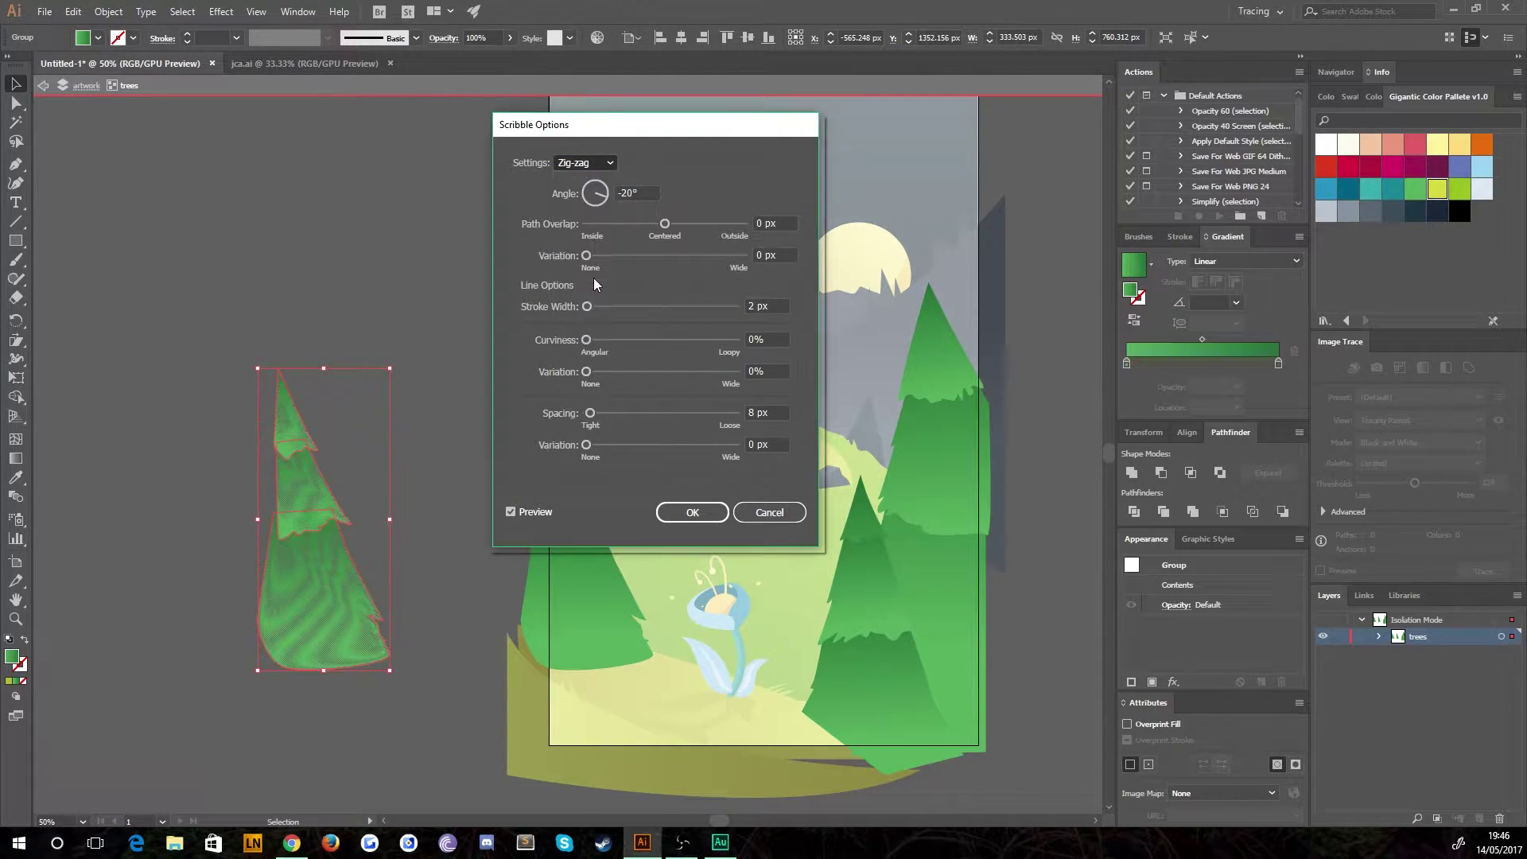
{"action": "left_click", "coordinate": [586, 163]}
{"action": "left_click", "coordinate": [585, 360]}
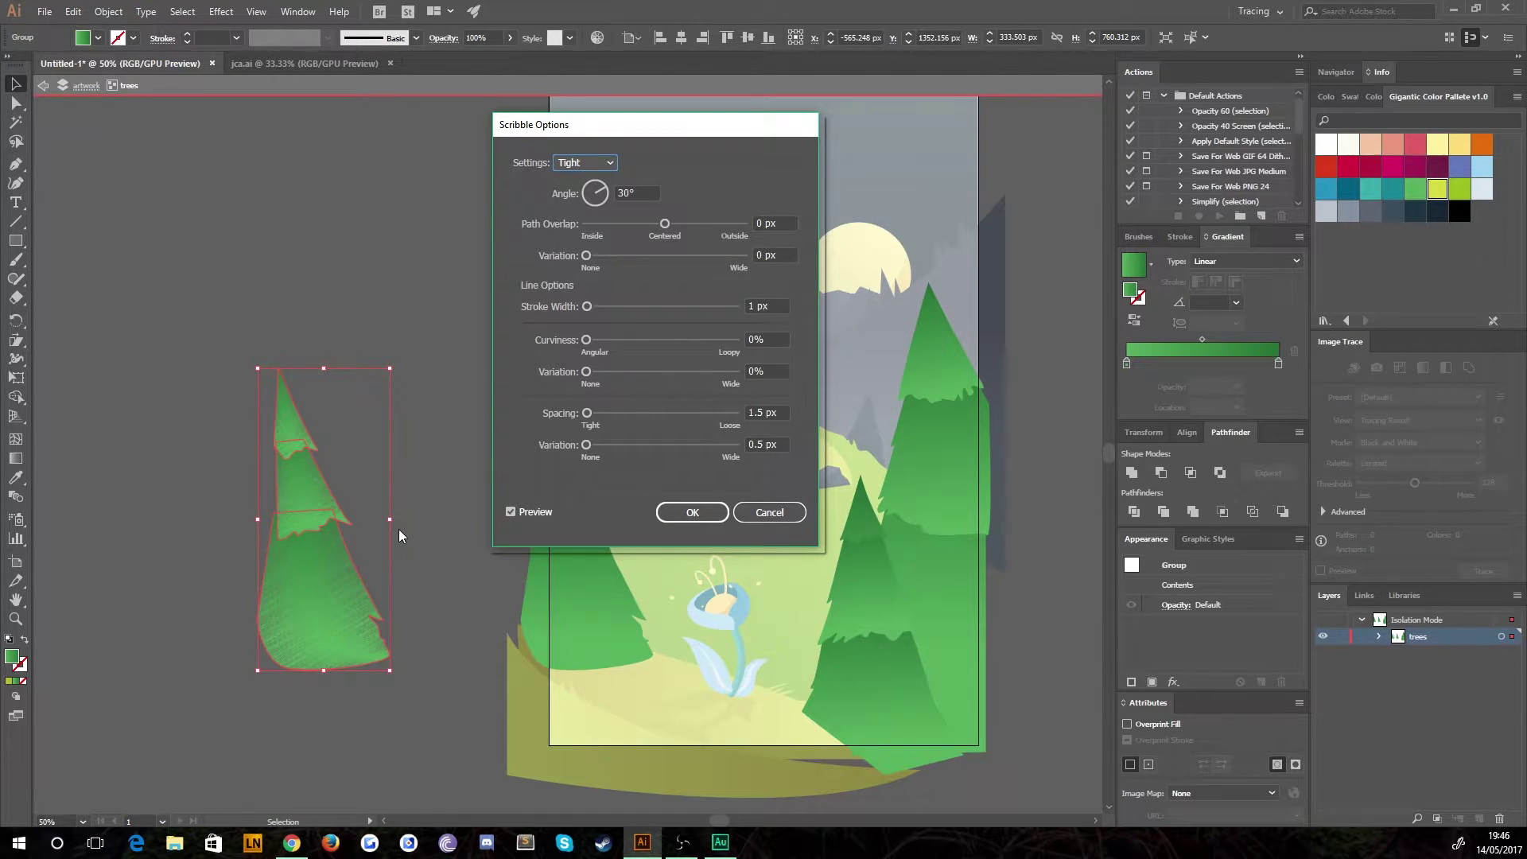
{"action": "left_click", "coordinate": [577, 163]}
{"action": "left_click", "coordinate": [587, 200]}
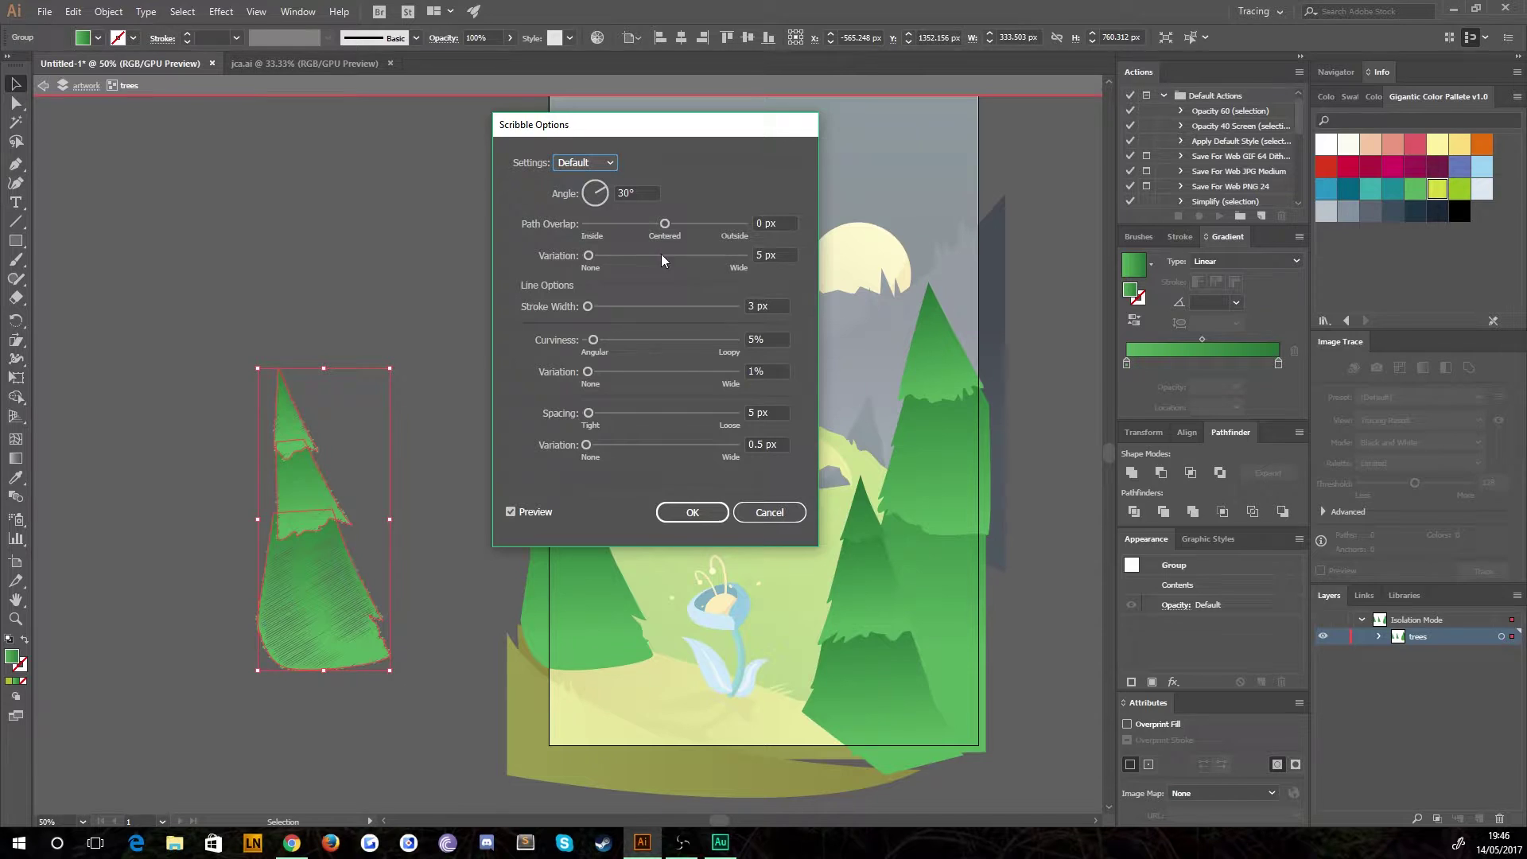
Set the scribble's path overlap variation to 3 px.
{"action": "left_click", "coordinate": [777, 254]}
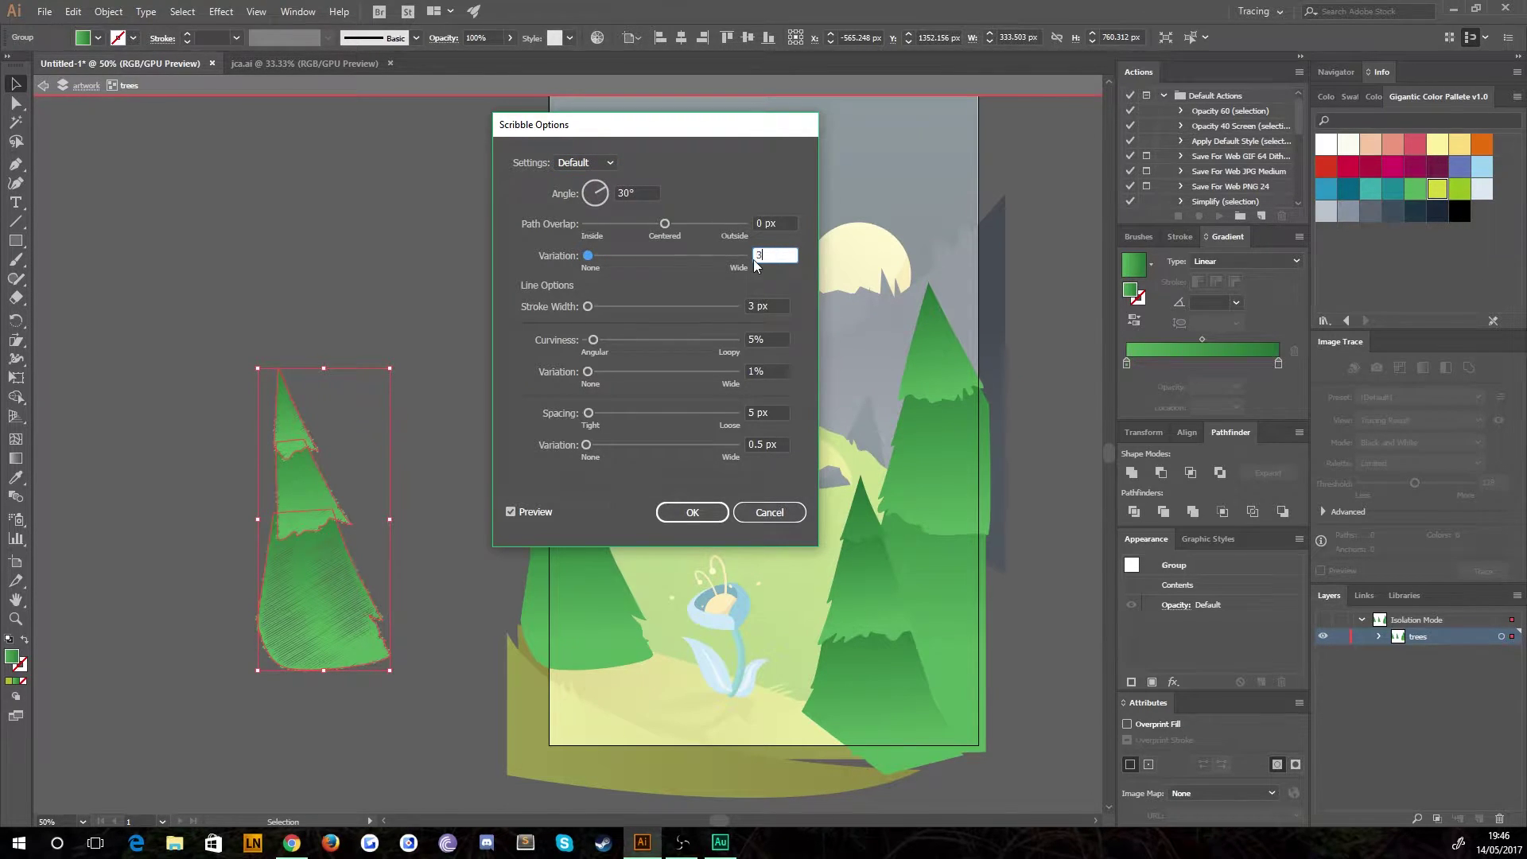
{"action": "type", "text": "3"}
{"action": "left_click", "coordinate": [767, 307]}
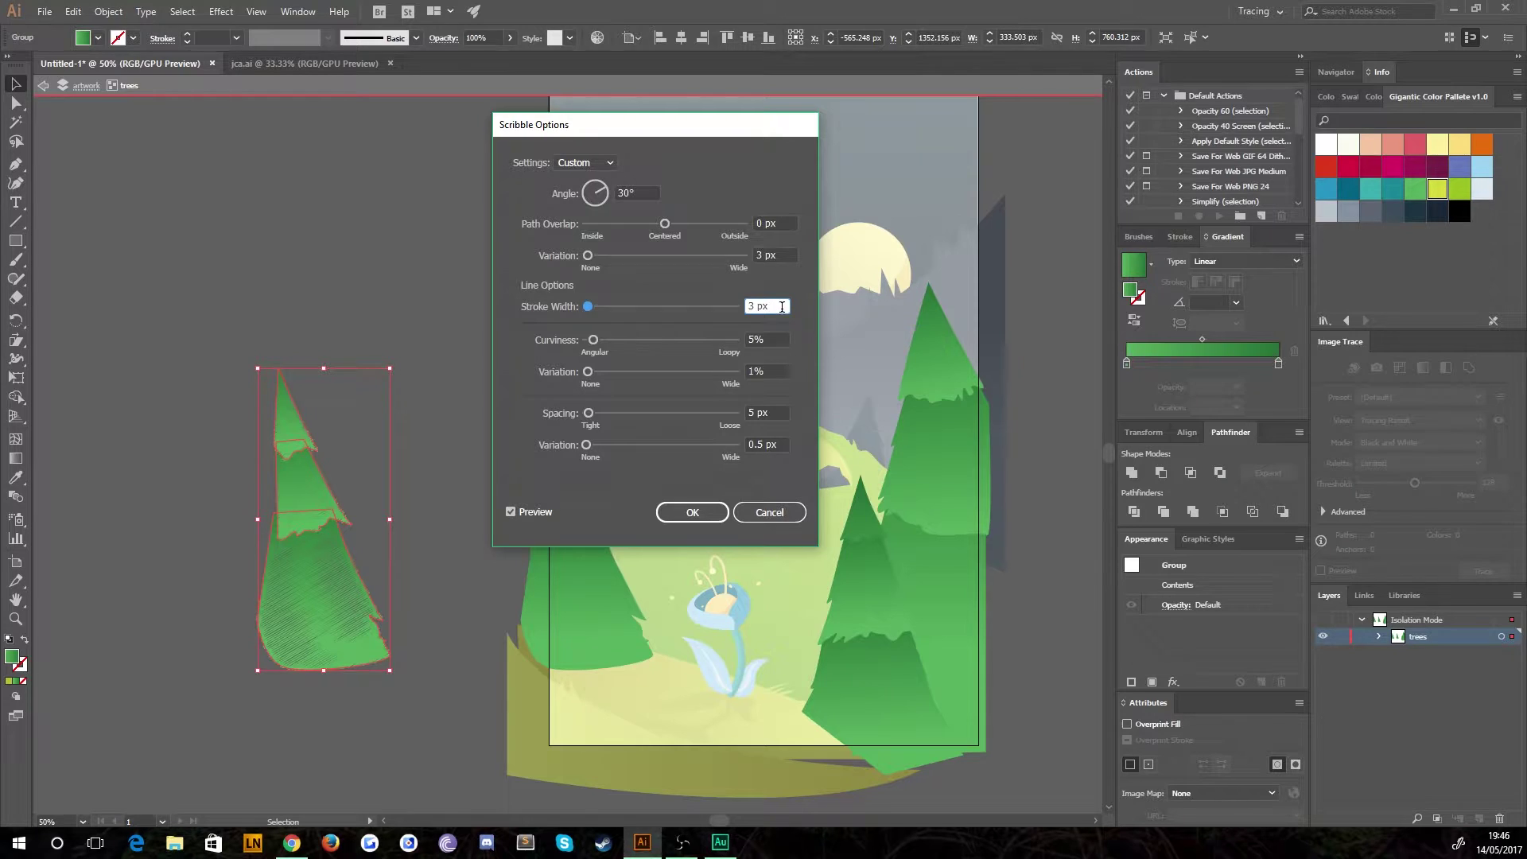
Try a 2 px scribble stroke width and return it to 3 px.
{"action": "left_click_drag", "start_coordinate": [781, 307], "coordinate": [737, 312]}
{"action": "type", "text": "2"}
{"action": "left_click", "coordinate": [768, 339]}
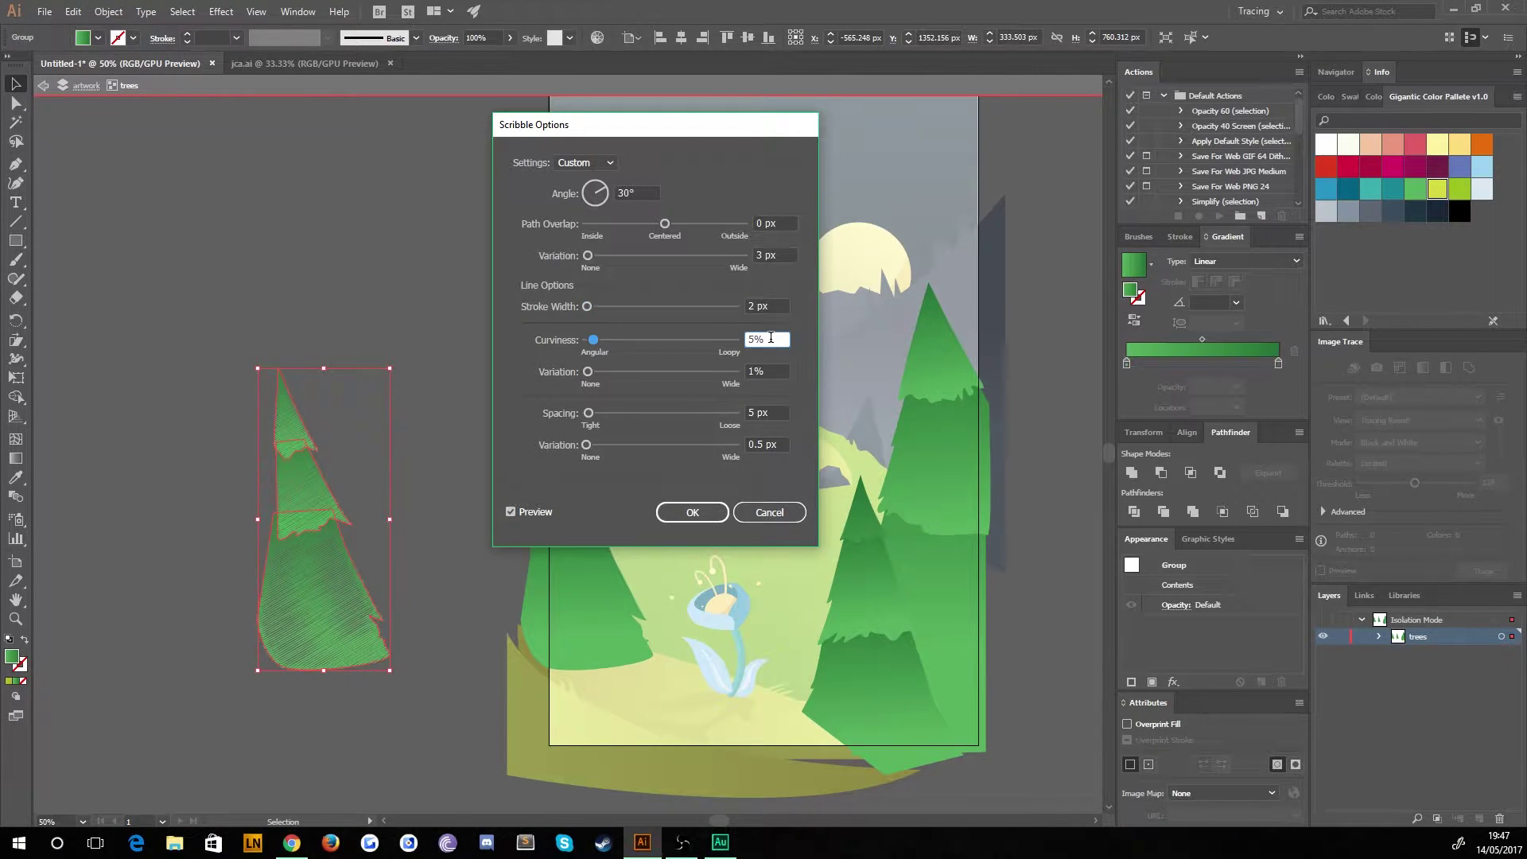
{"action": "left_click_drag", "start_coordinate": [779, 307], "coordinate": [721, 307]}
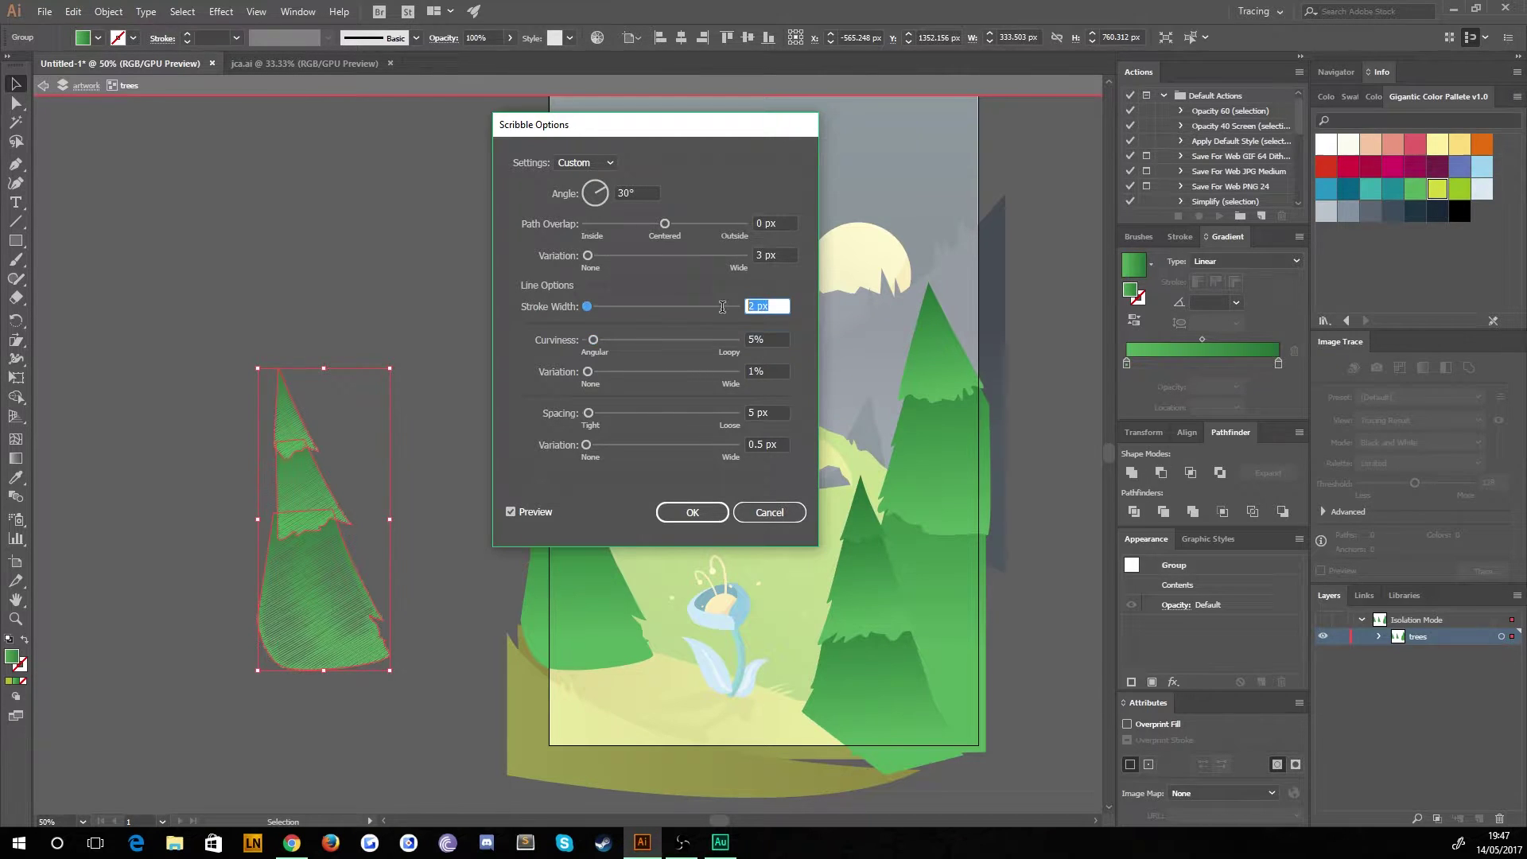
{"action": "type", "text": "3px"}
Try a scribble curviness of 3%, and settle on 4%.
{"action": "key", "text": "Tab"}
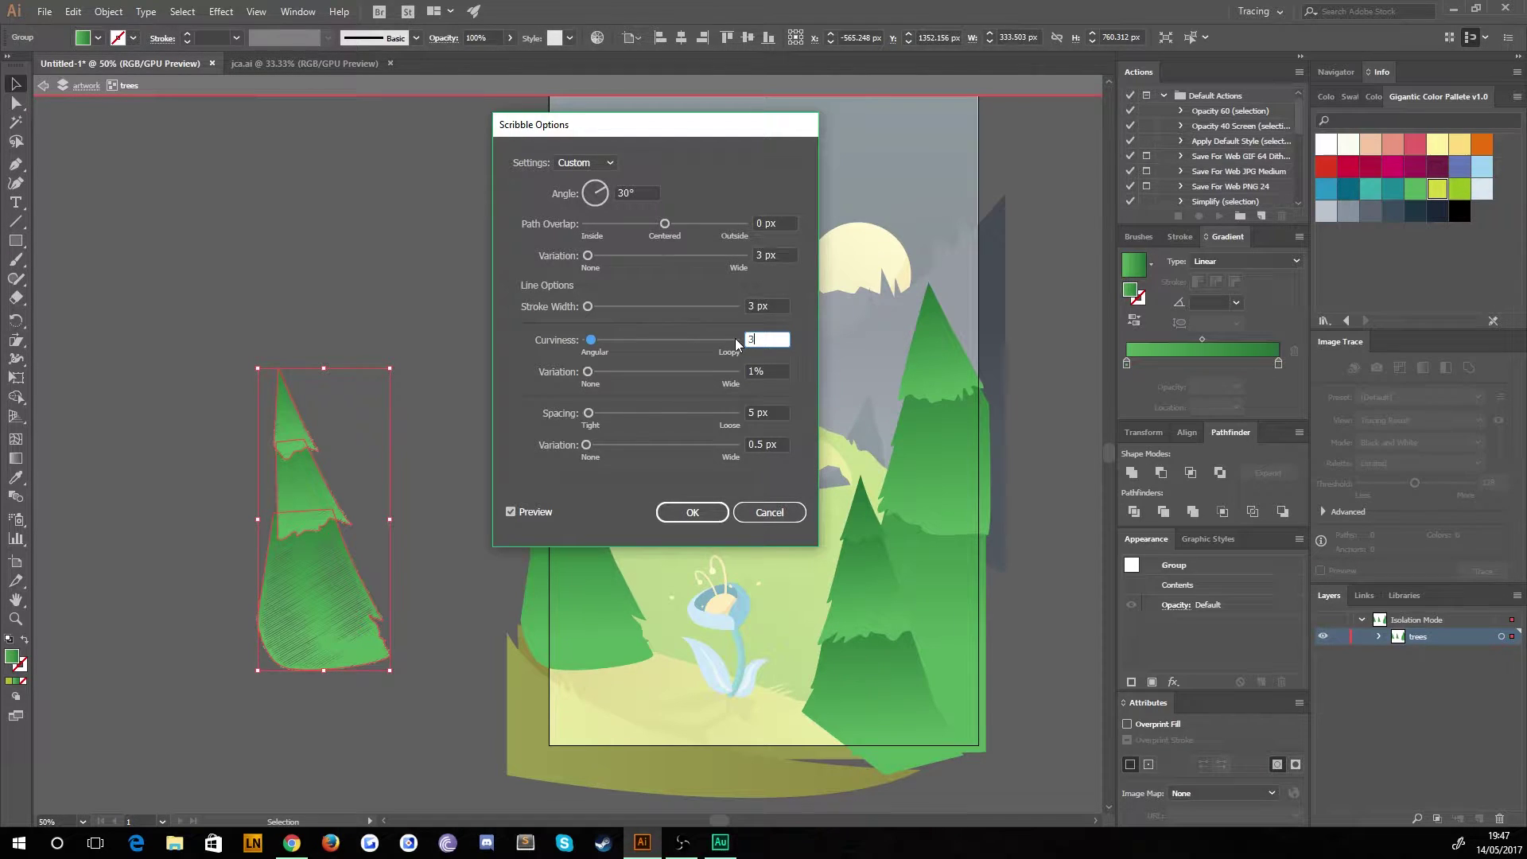
{"action": "type", "text": "%"}
{"action": "left_click", "coordinate": [768, 371]}
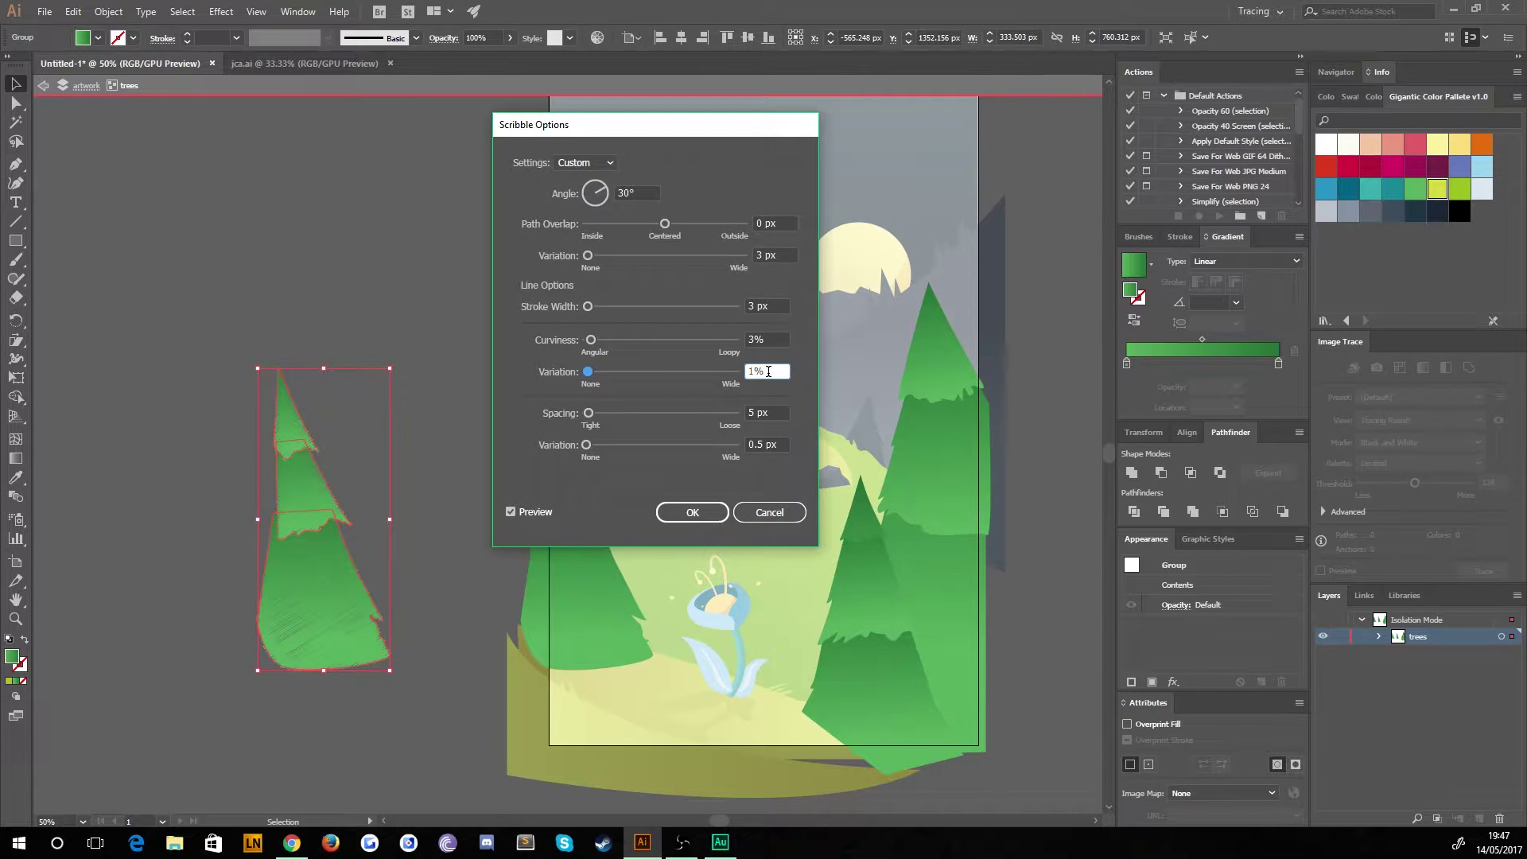
{"action": "left_click_drag", "start_coordinate": [769, 340], "coordinate": [689, 345]}
{"action": "type", "text": "4%"}
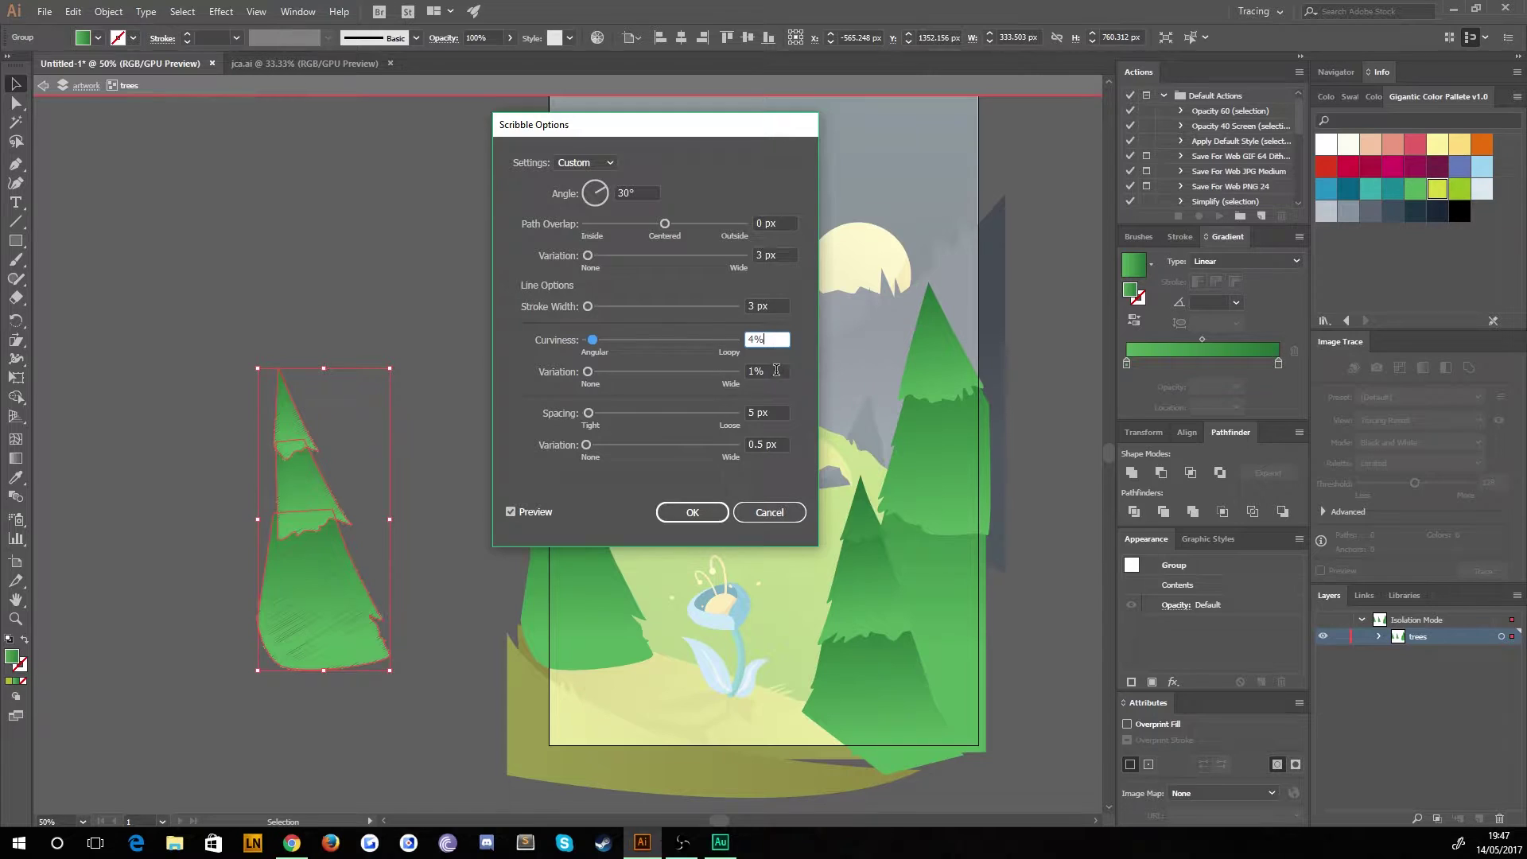
Set the curviness variation to 1.5%, apply the Scribble effect to the tree copy and deselect it.
{"action": "left_click", "coordinate": [766, 372]}
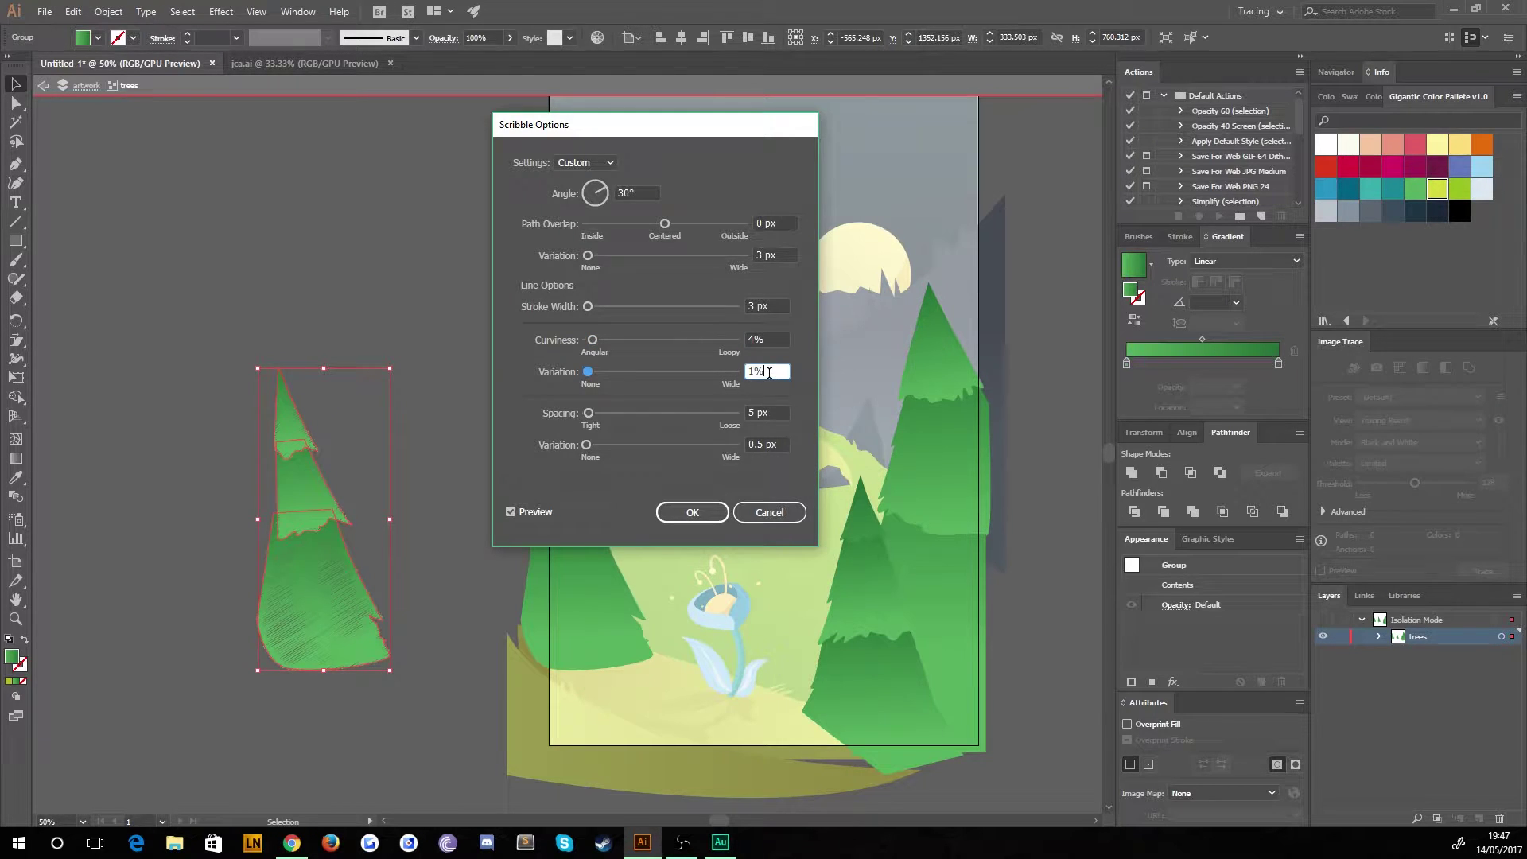
{"action": "left_click_drag", "start_coordinate": [769, 373], "coordinate": [719, 373]}
{"action": "type", "text": "1.5%"}
{"action": "left_click", "coordinate": [779, 413]}
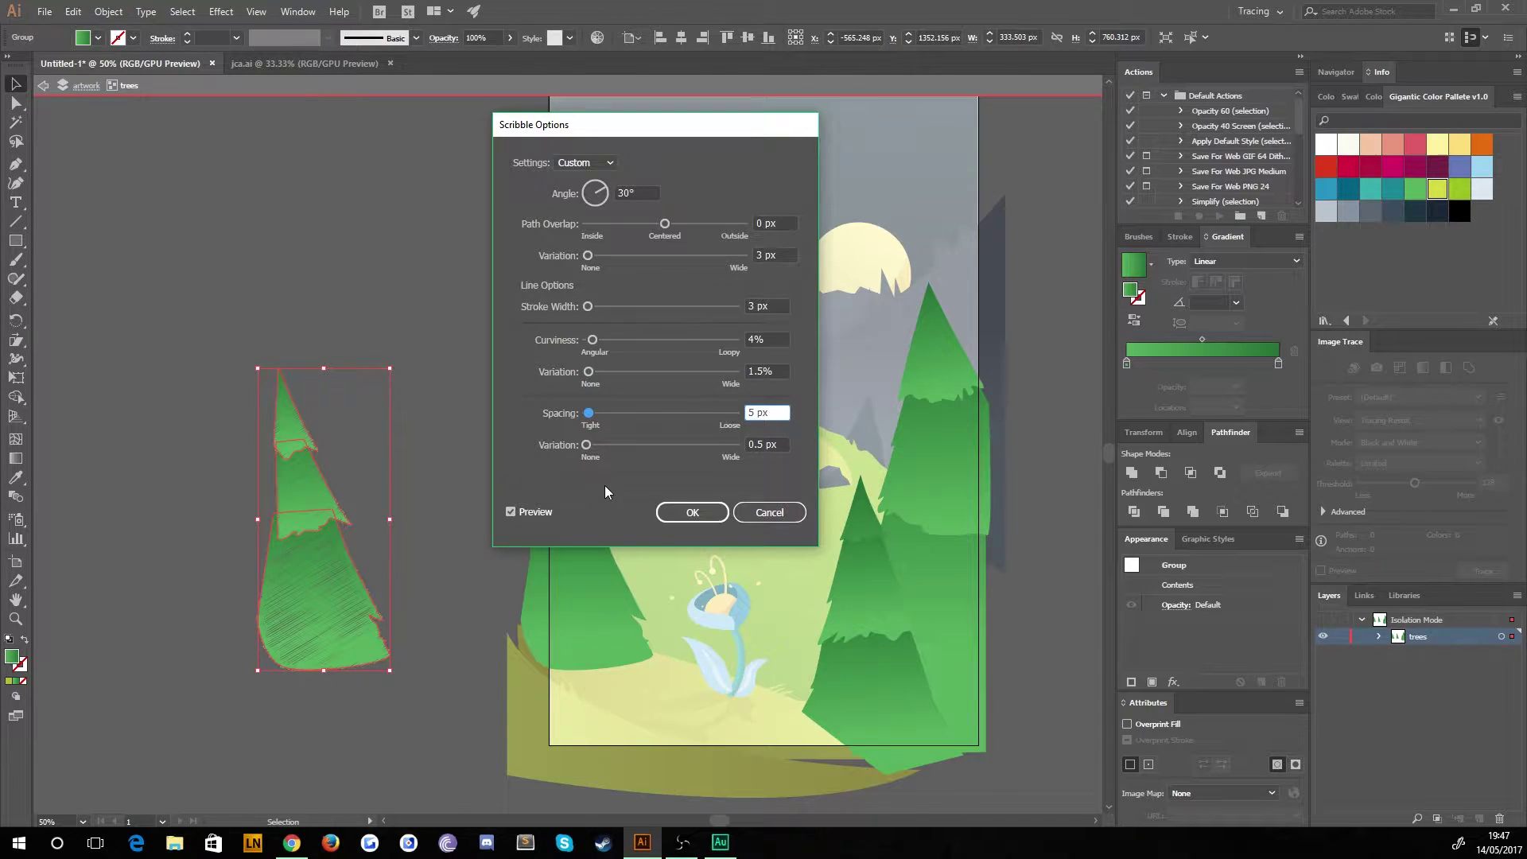
{"action": "left_click", "coordinate": [693, 515]}
{"action": "left_click", "coordinate": [157, 450]}
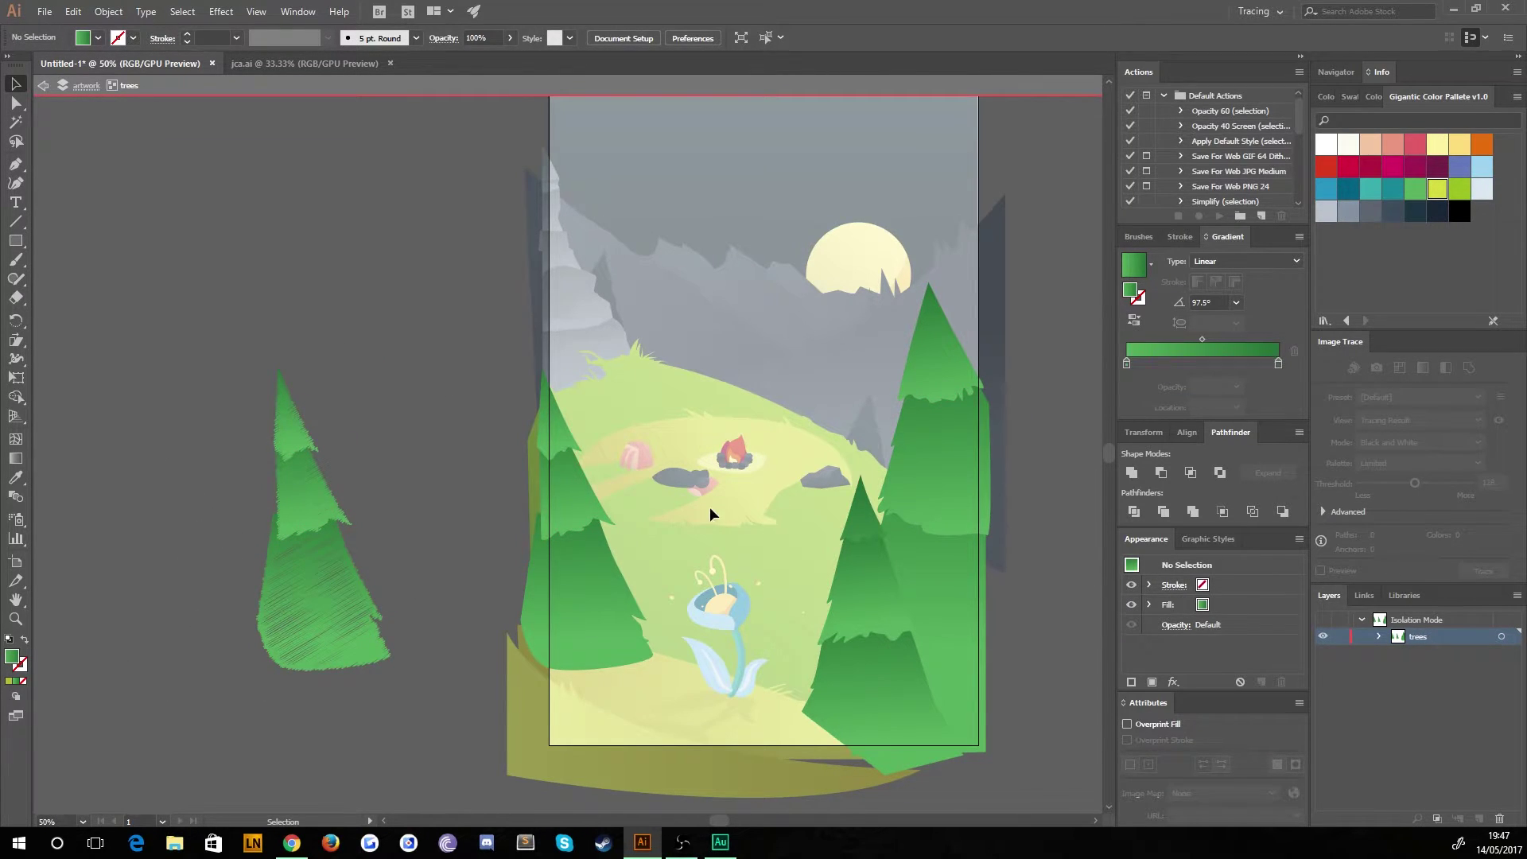
Move the scribbled tree copy over the original left tree, align it with that tree and deselect it.
{"action": "left_click_drag", "start_coordinate": [296, 565], "coordinate": [547, 565]}
{"action": "key", "text": "ctrl+equal"}
{"action": "key", "text": "ctrl+equal"}
{"action": "key", "text": "ctrl+equal"}
{"action": "key", "text": "ctrl+equal"}
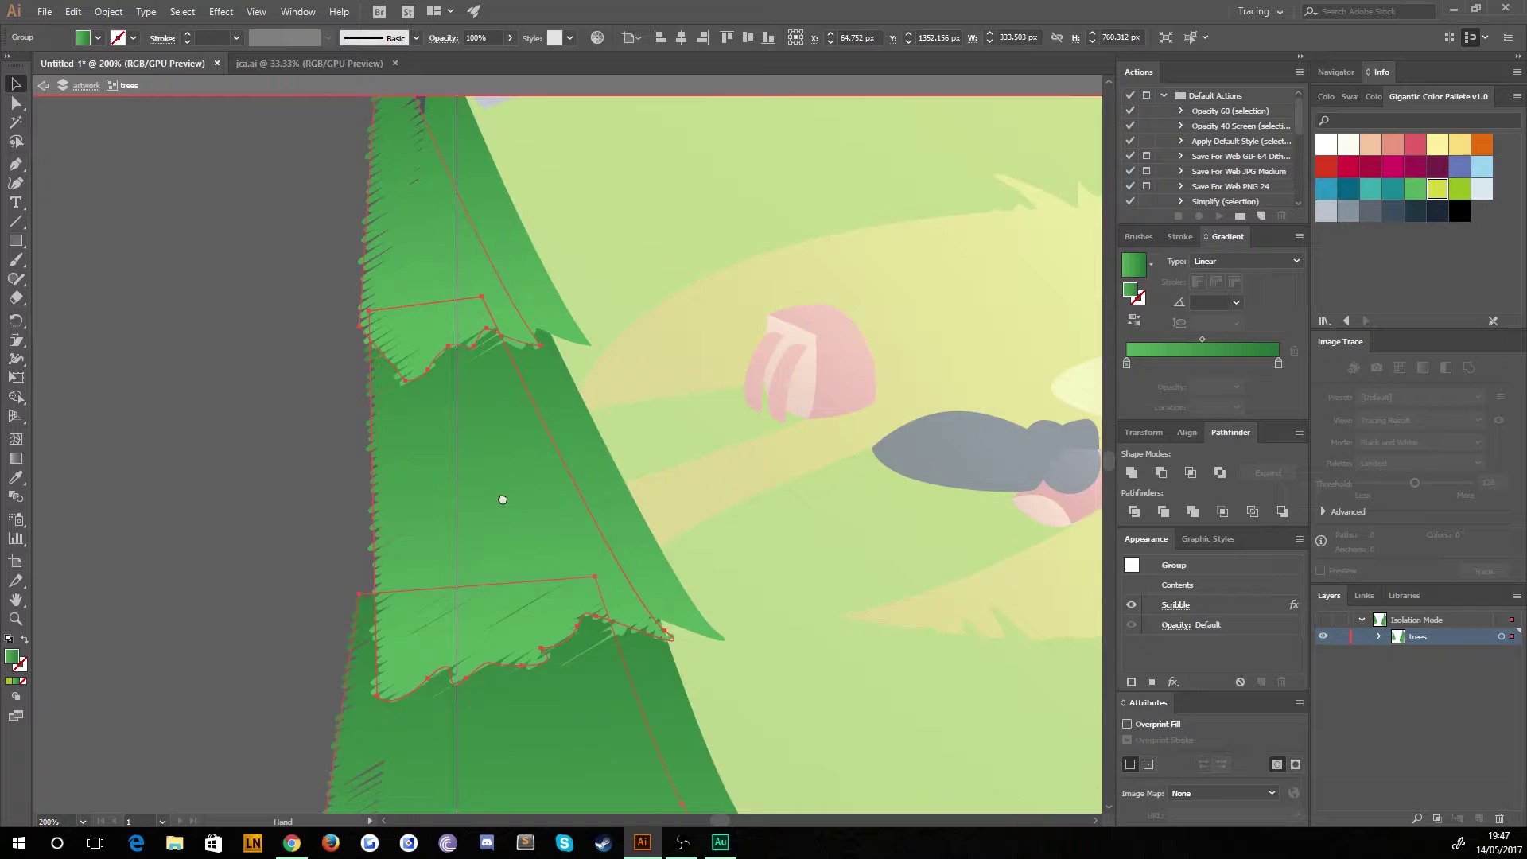
{"action": "left_click_drag", "start_coordinate": [488, 428], "coordinate": [529, 429]}
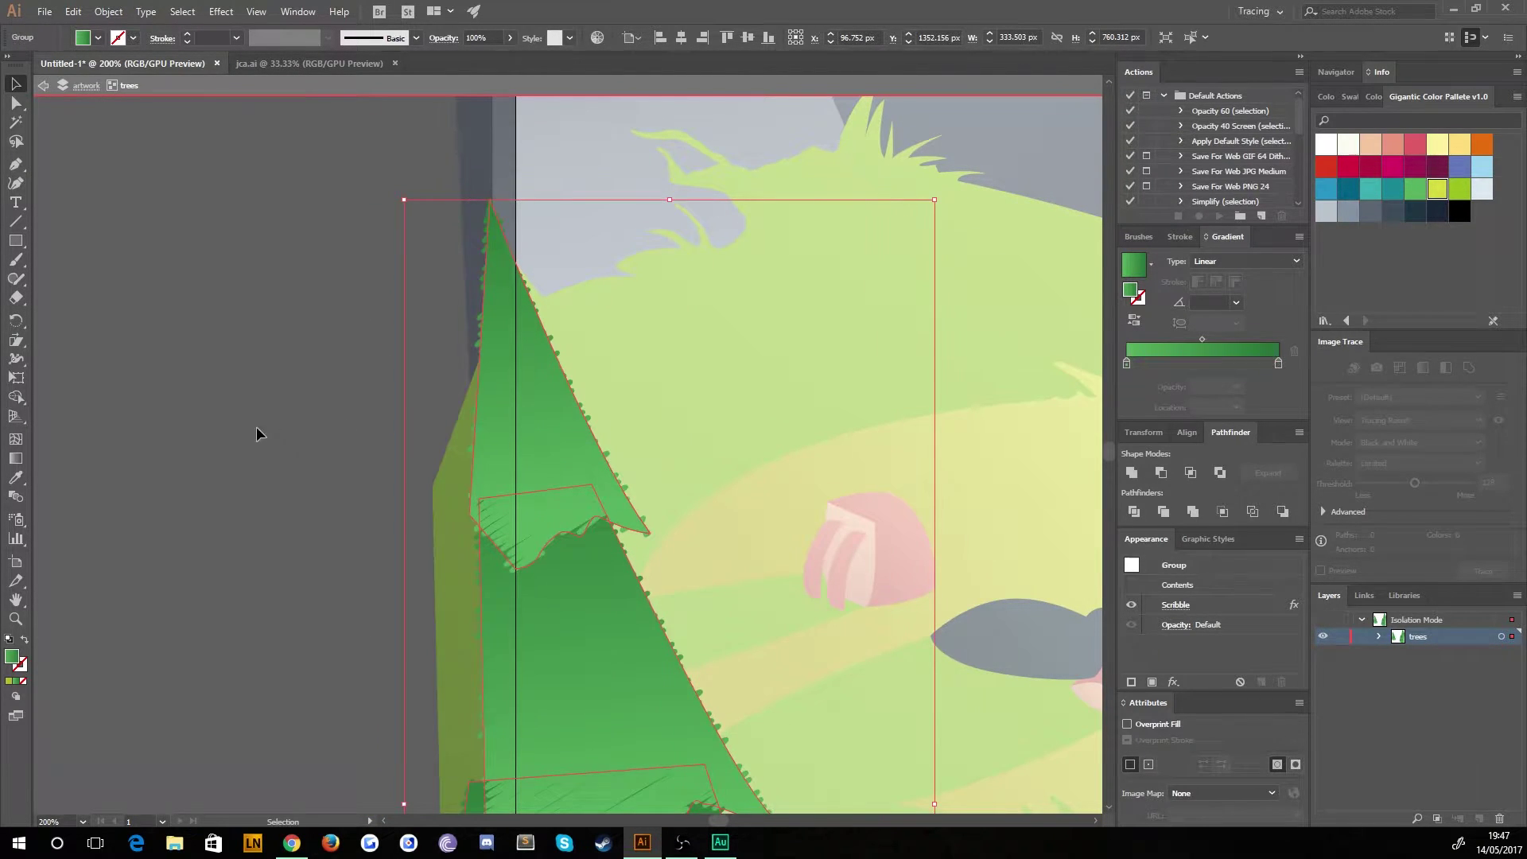
{"action": "left_click", "coordinate": [237, 447]}
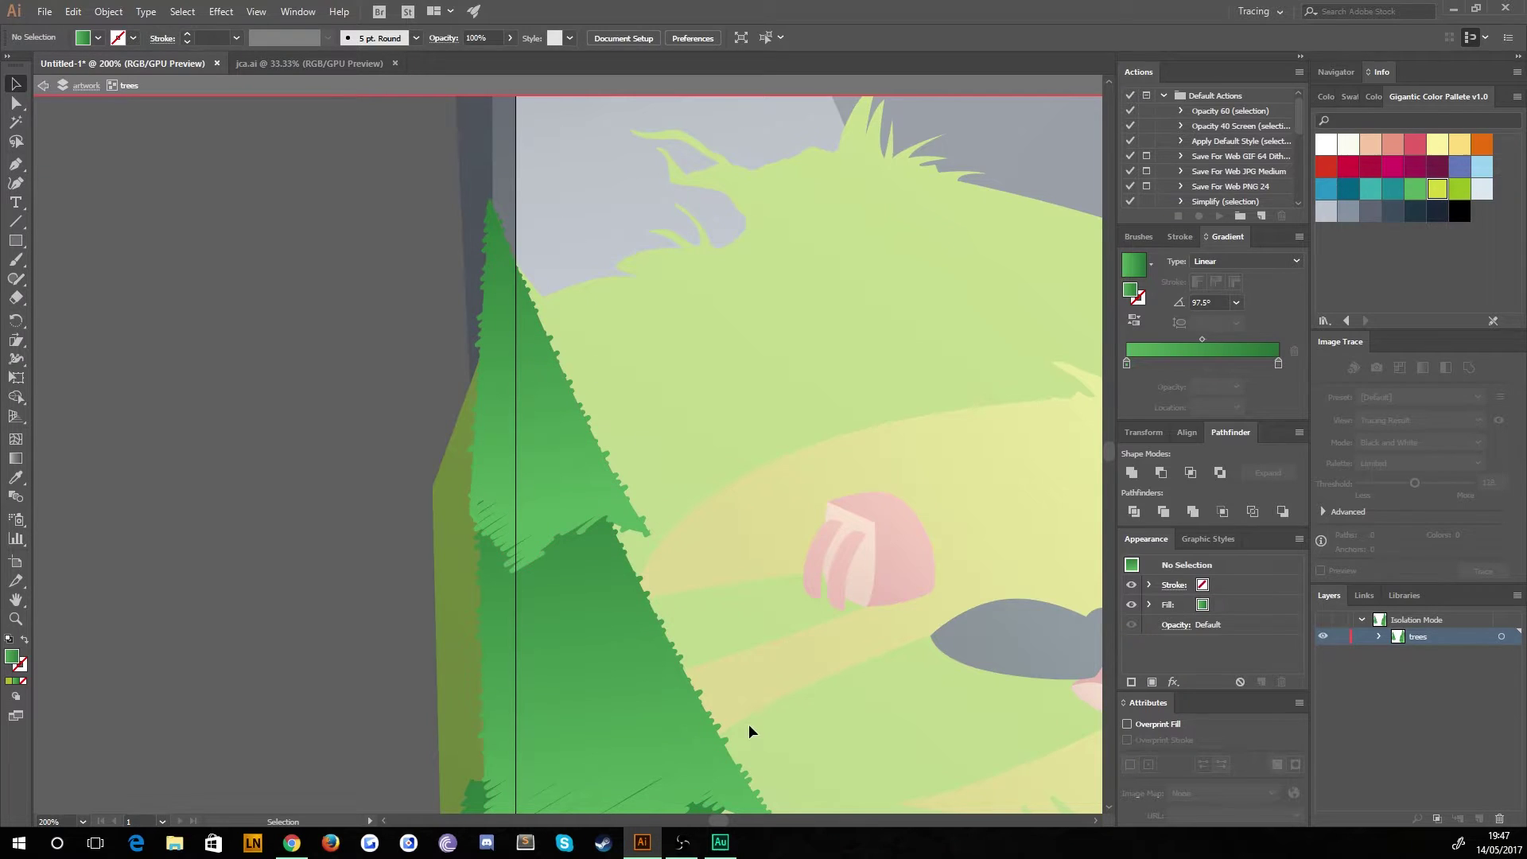
Duplicate both right trees onto the empty canvas right of the artboard and select the taller copy.
{"action": "key", "text": "ctrl+minus"}
{"action": "key", "text": "ctrl+minus"}
{"action": "key", "text": "ctrl+minus"}
{"action": "key", "text": "ctrl+minus"}
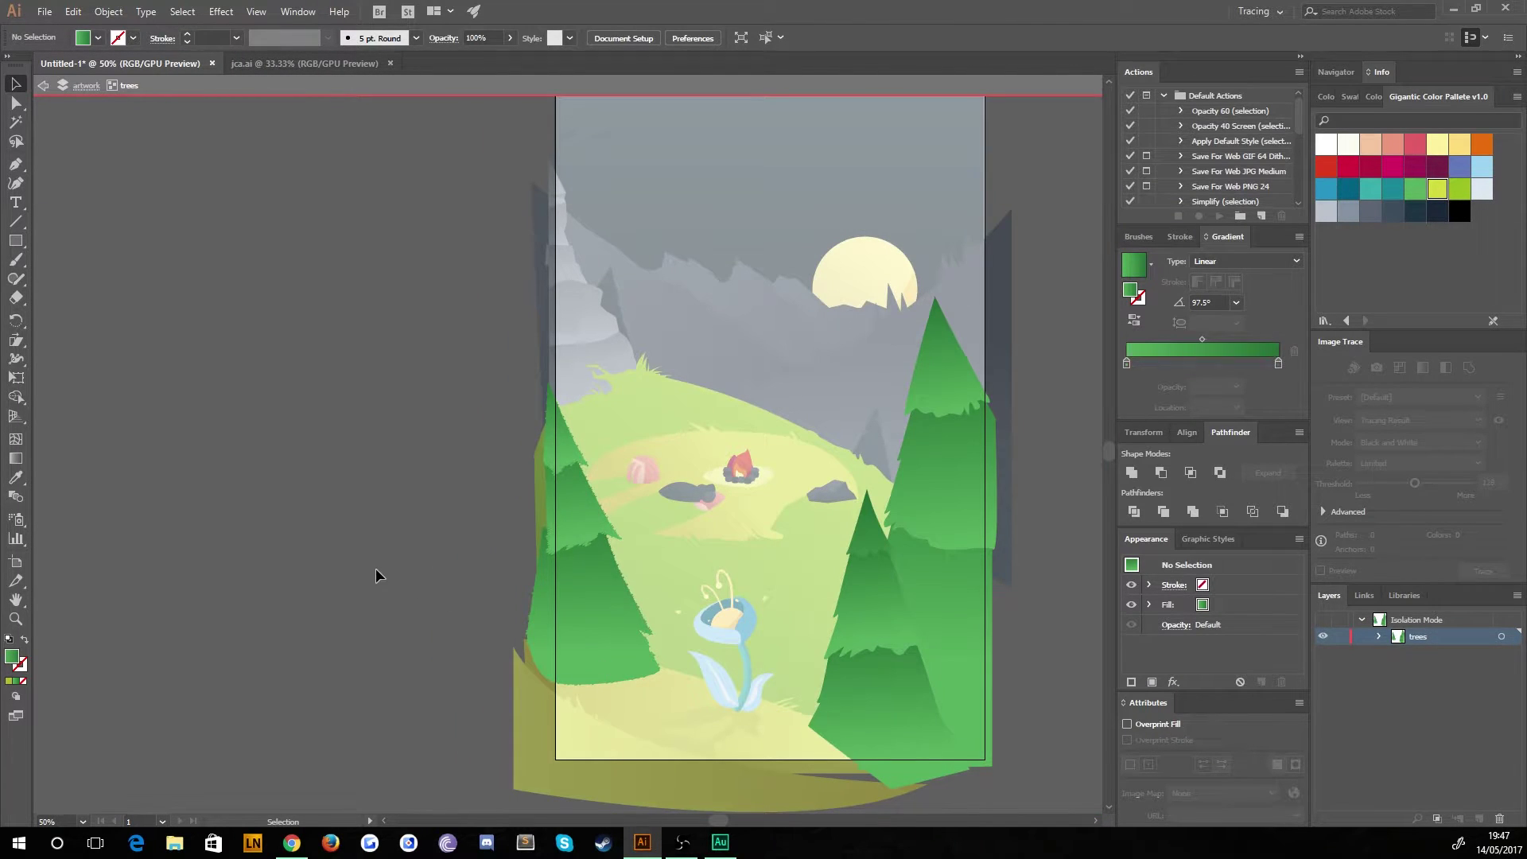
{"action": "key", "text": "ctrl+minus"}
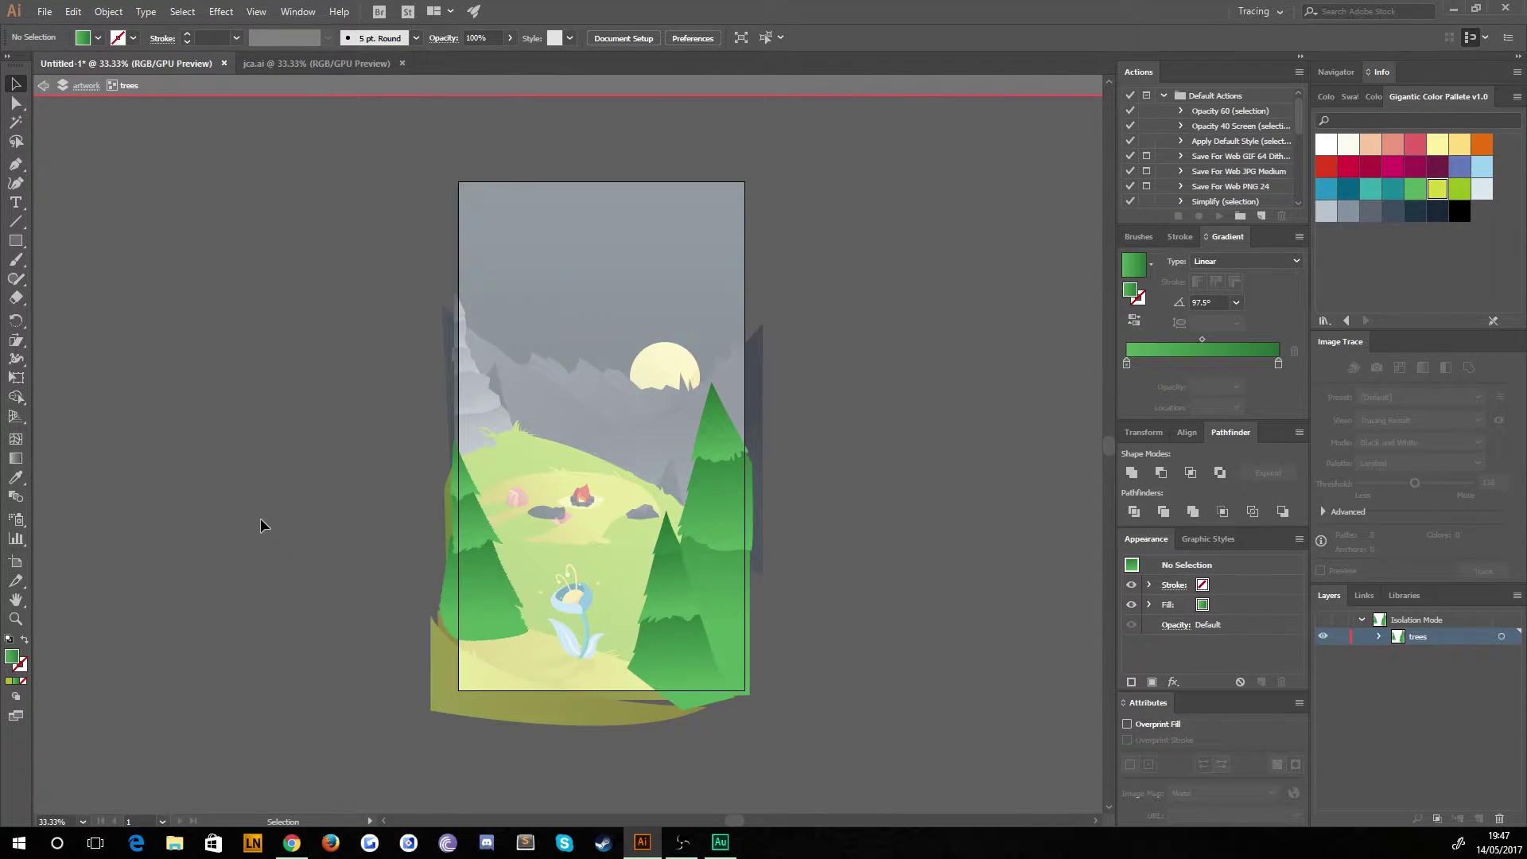
{"action": "left_click_drag", "start_coordinate": [338, 594], "coordinate": [275, 575]}
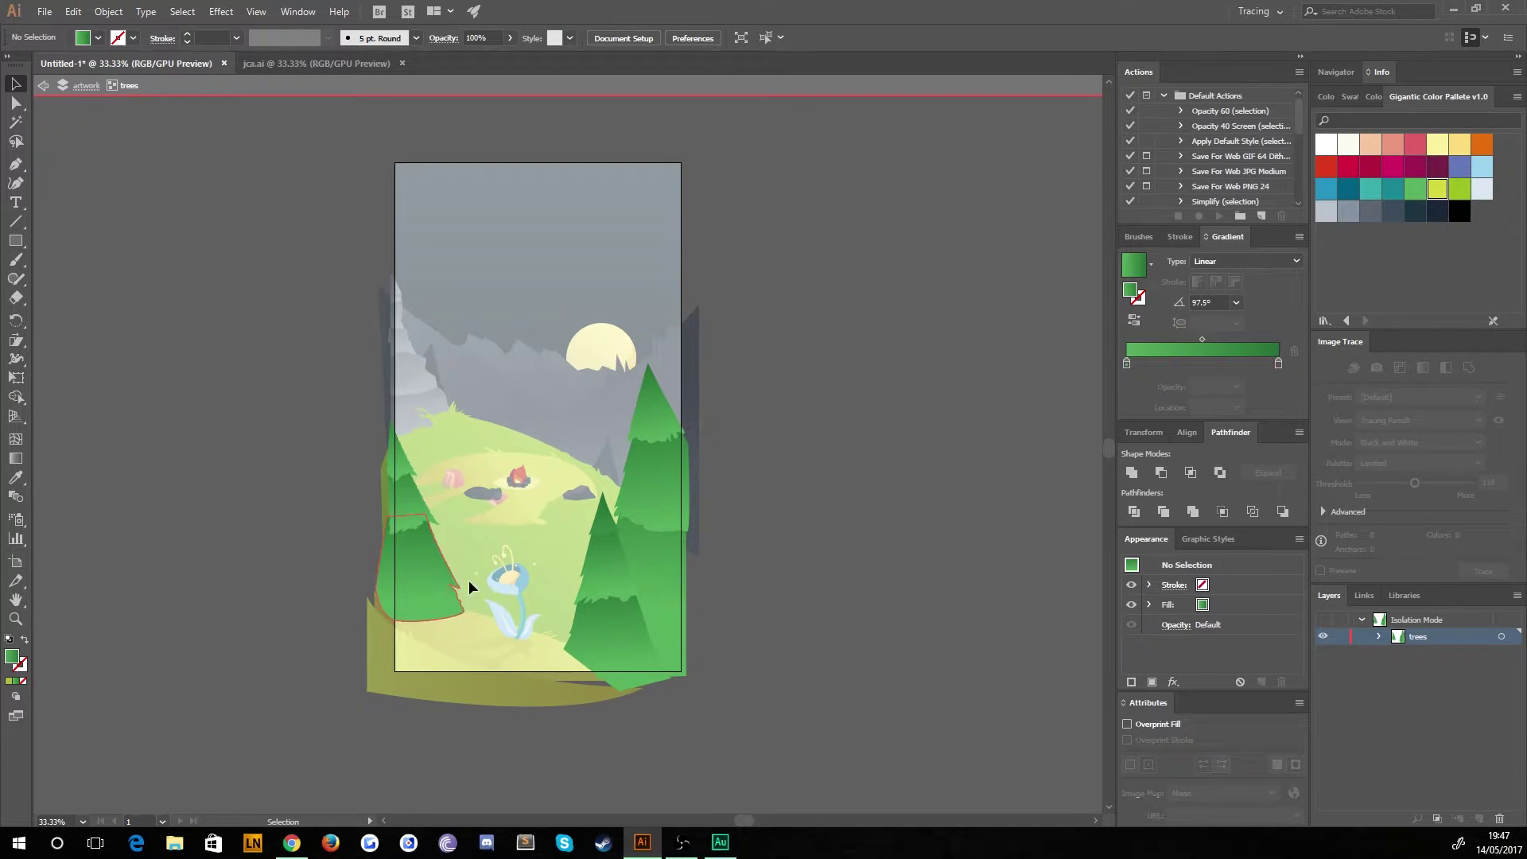
{"action": "left_click", "coordinate": [671, 505]}
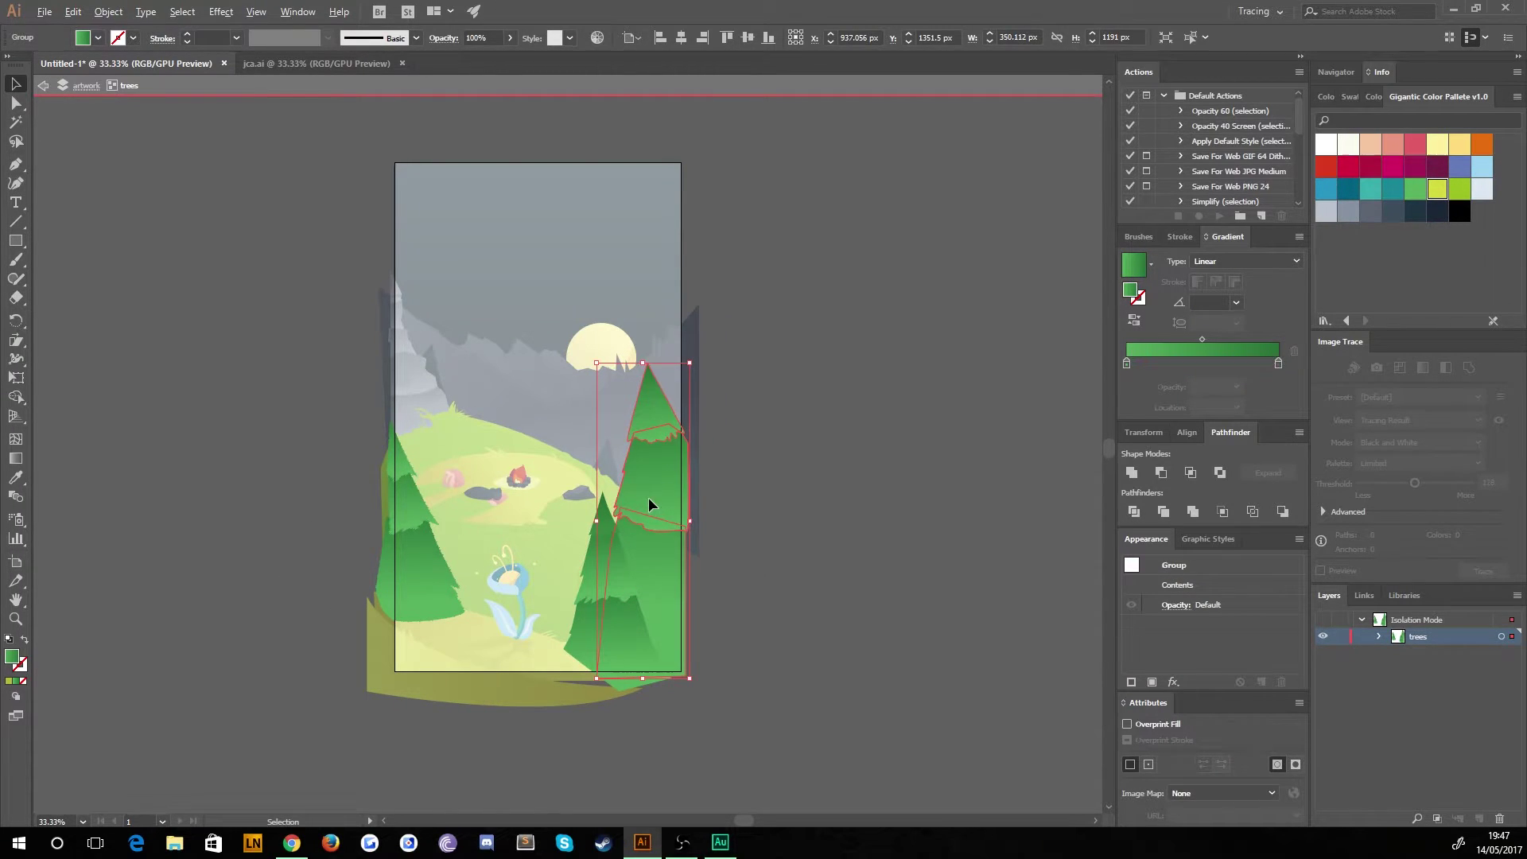
{"action": "left_click_drag", "start_coordinate": [647, 498], "coordinate": [911, 509]}
{"action": "left_click_drag", "start_coordinate": [584, 598], "coordinate": [743, 598]}
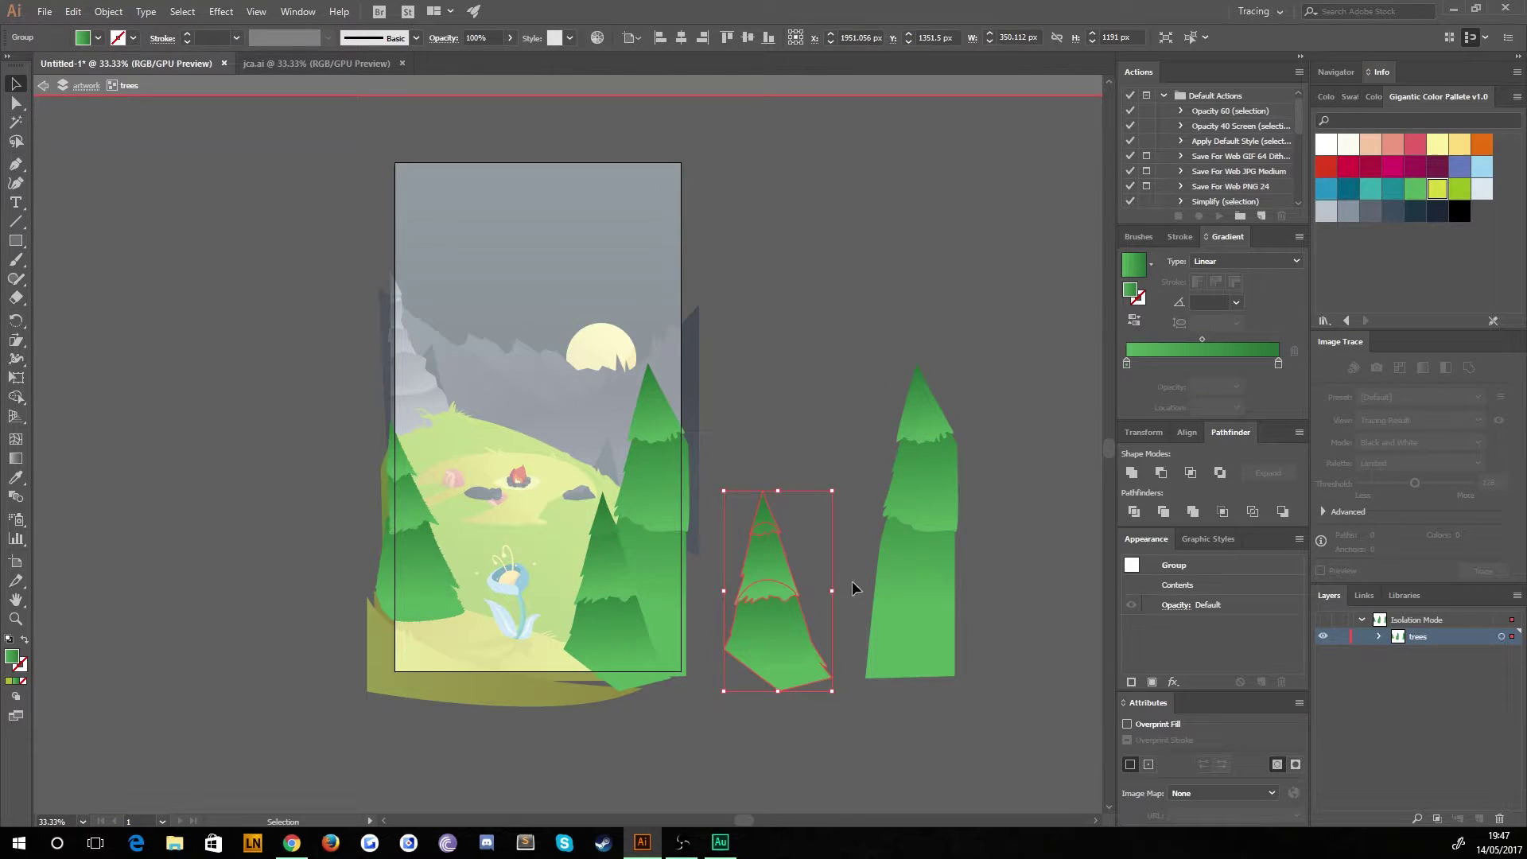
{"action": "left_click", "coordinate": [890, 557]}
{"action": "left_click", "coordinate": [220, 11]}
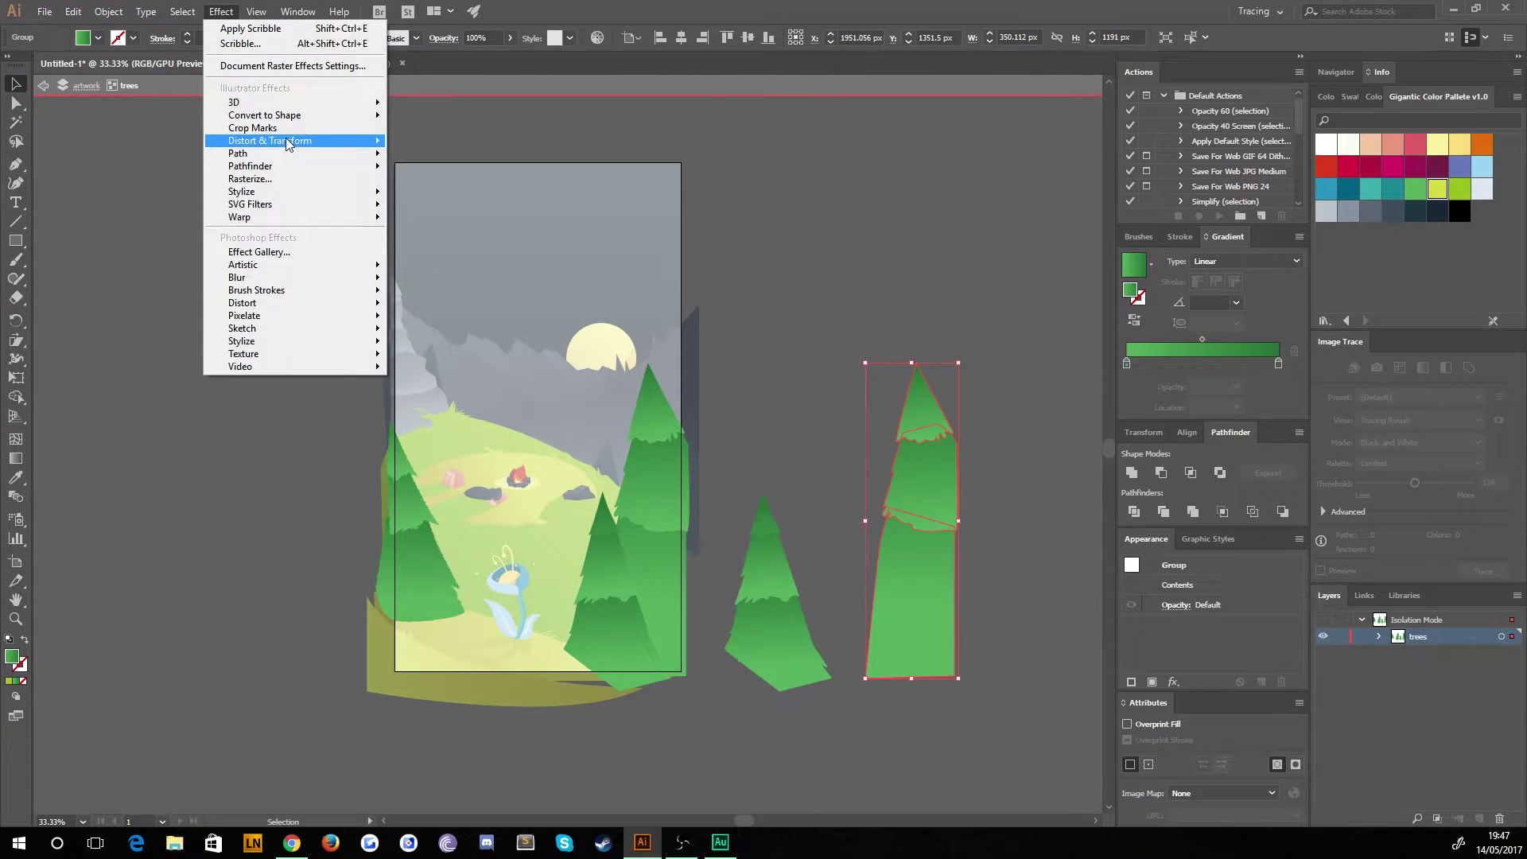
{"action": "left_click", "coordinate": [263, 178]}
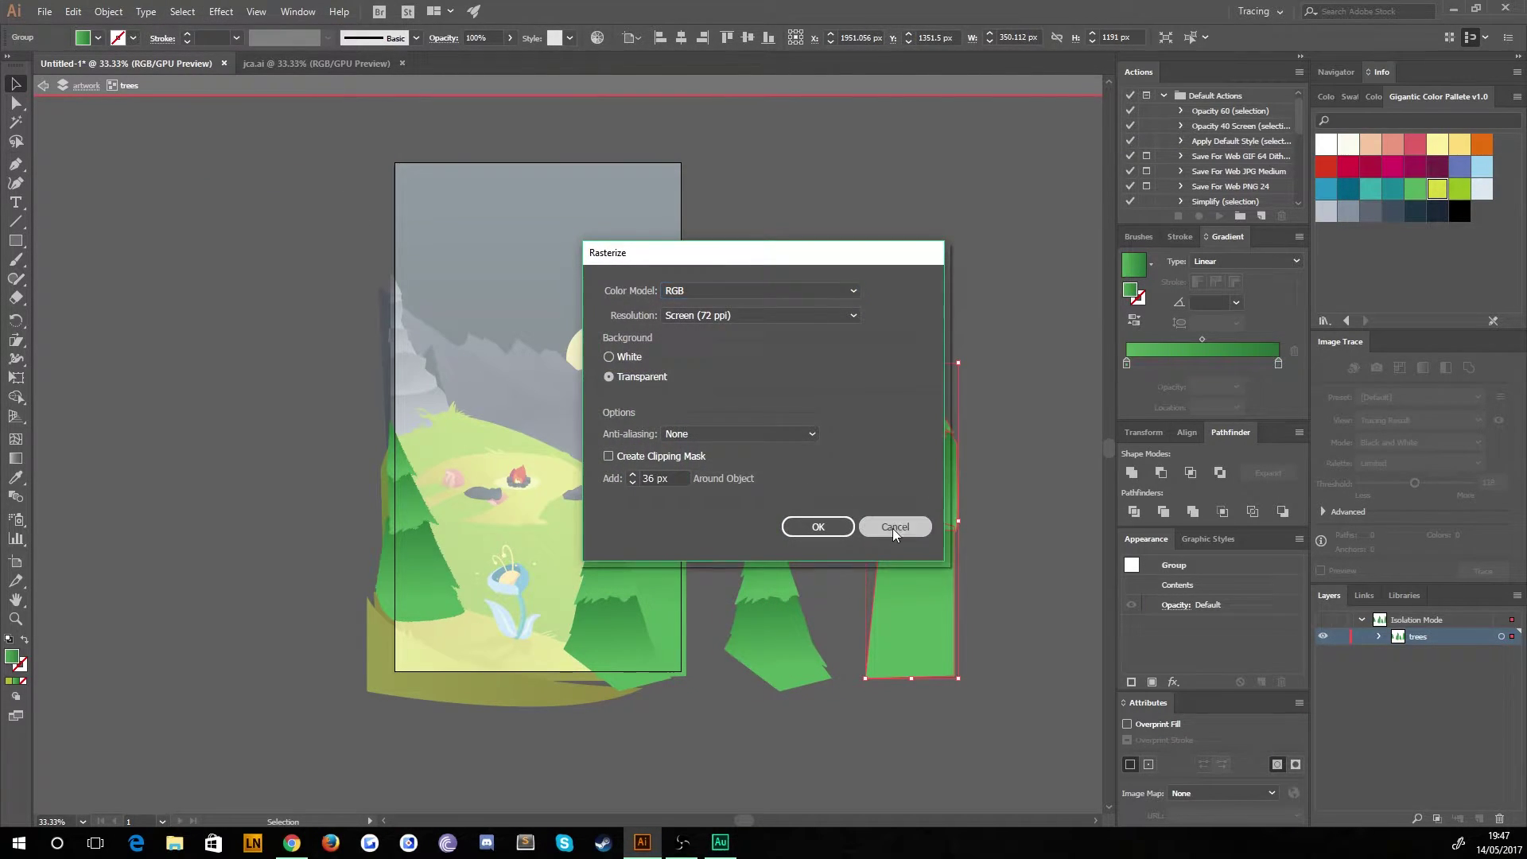
{"action": "left_click", "coordinate": [892, 526]}
Apply the Scribble effect with the same custom settings to the taller tree copy and deselect it.
{"action": "left_click", "coordinate": [220, 11]}
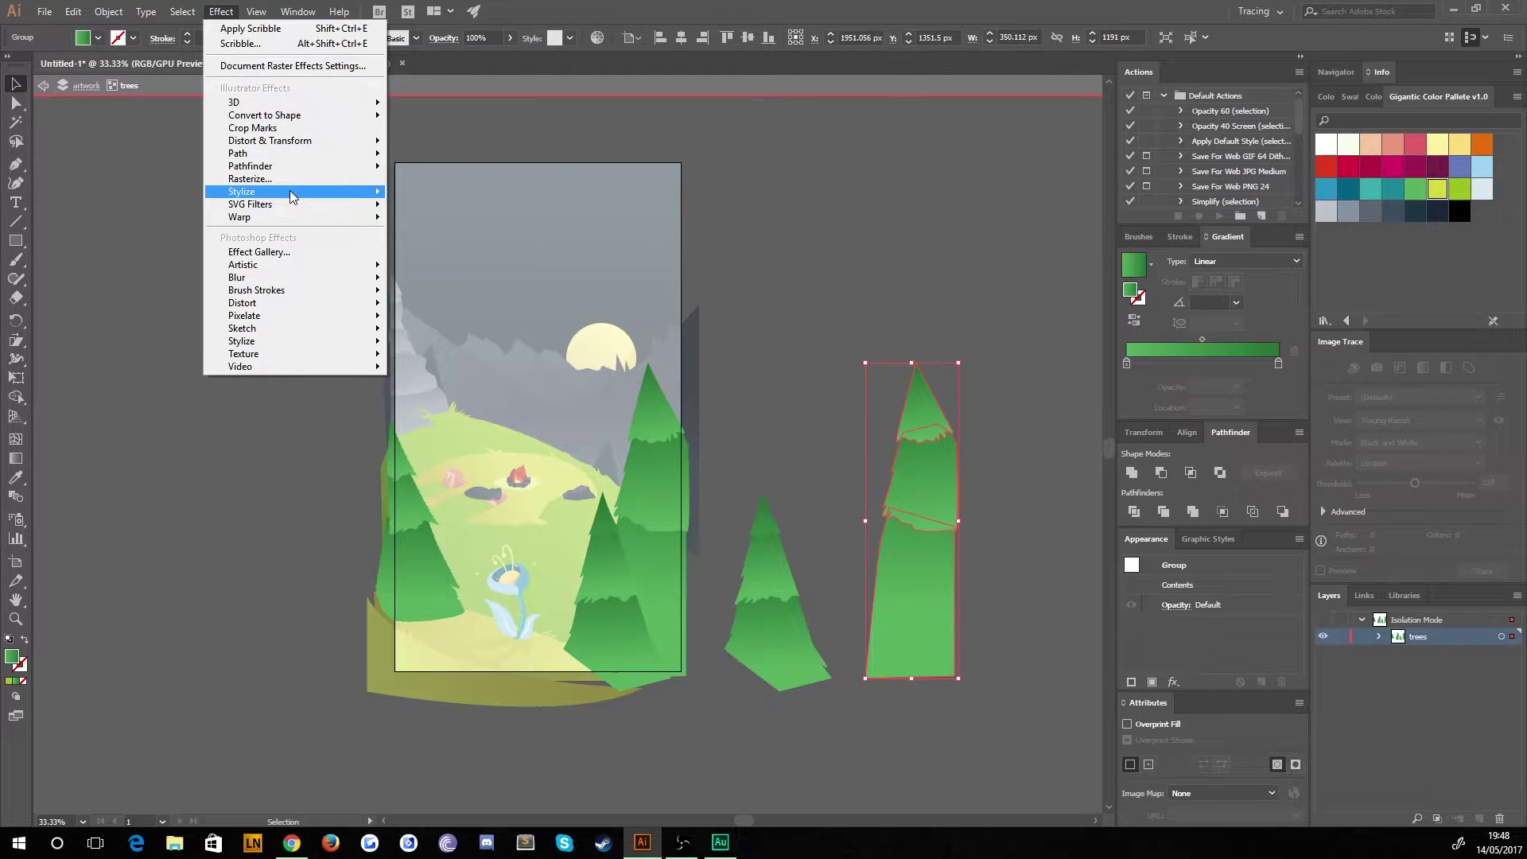
{"action": "mouse_move", "coordinate": [290, 189]}
{"action": "left_click", "coordinate": [431, 281]}
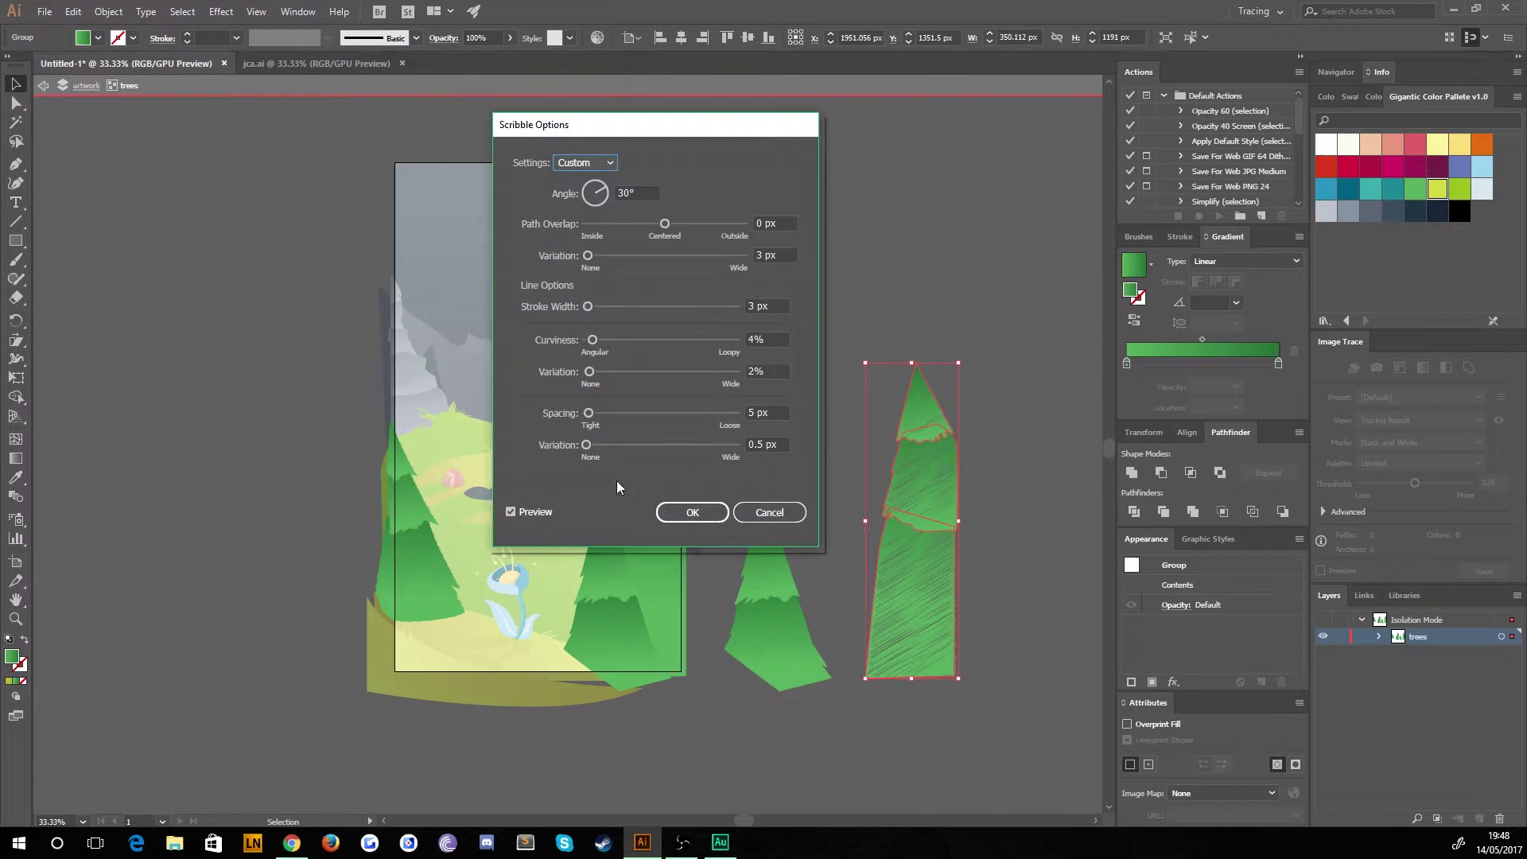
{"action": "left_click", "coordinate": [690, 513]}
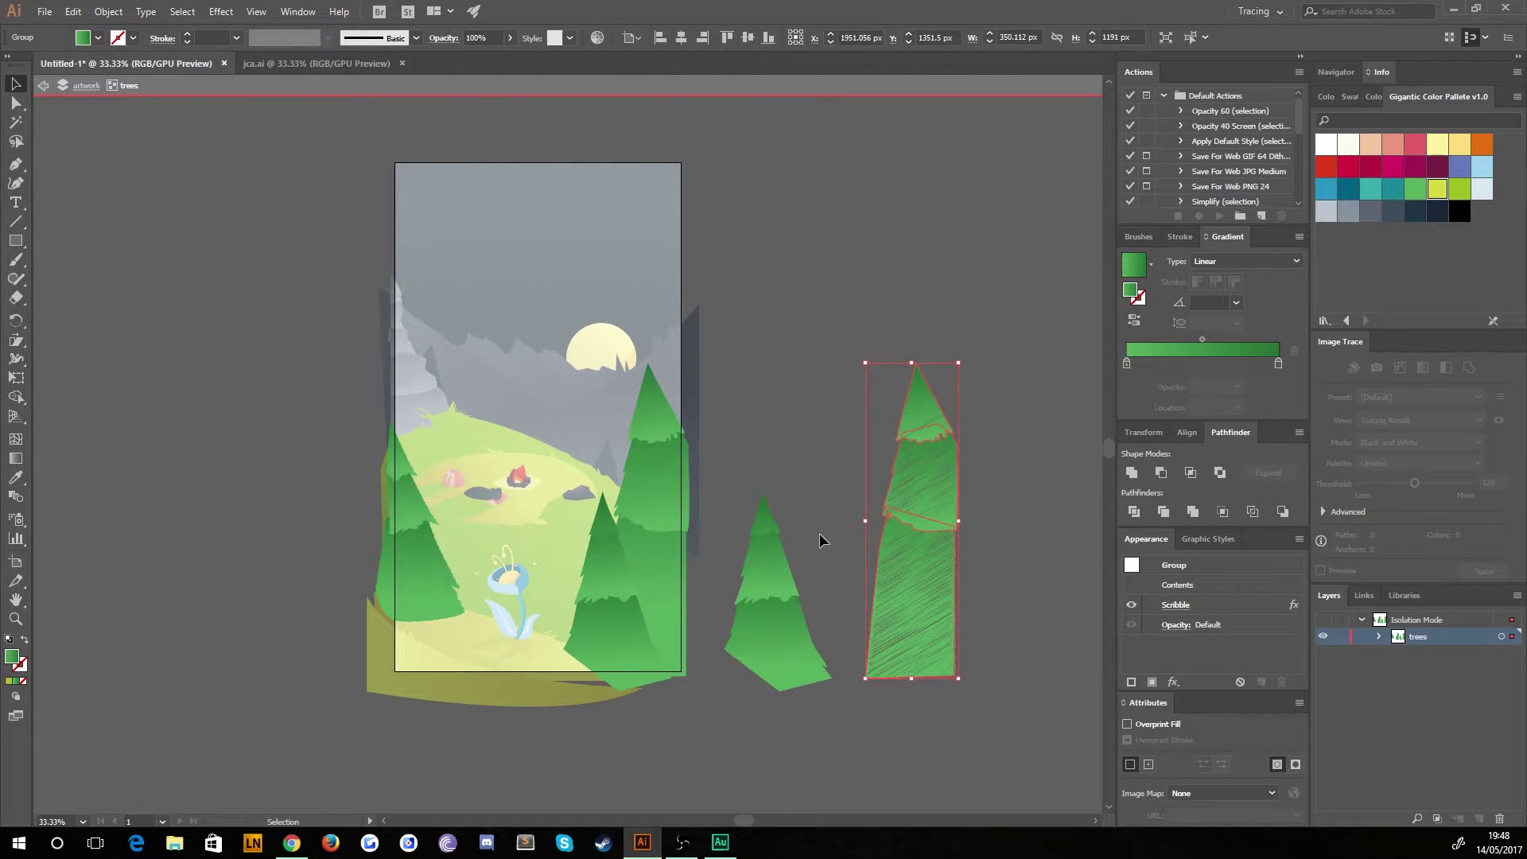
{"action": "left_click", "coordinate": [820, 532]}
Apply the Scribble effect with the same custom settings to the shorter tree copy and deselect it.
{"action": "left_click", "coordinate": [762, 585]}
{"action": "left_click", "coordinate": [195, 12]}
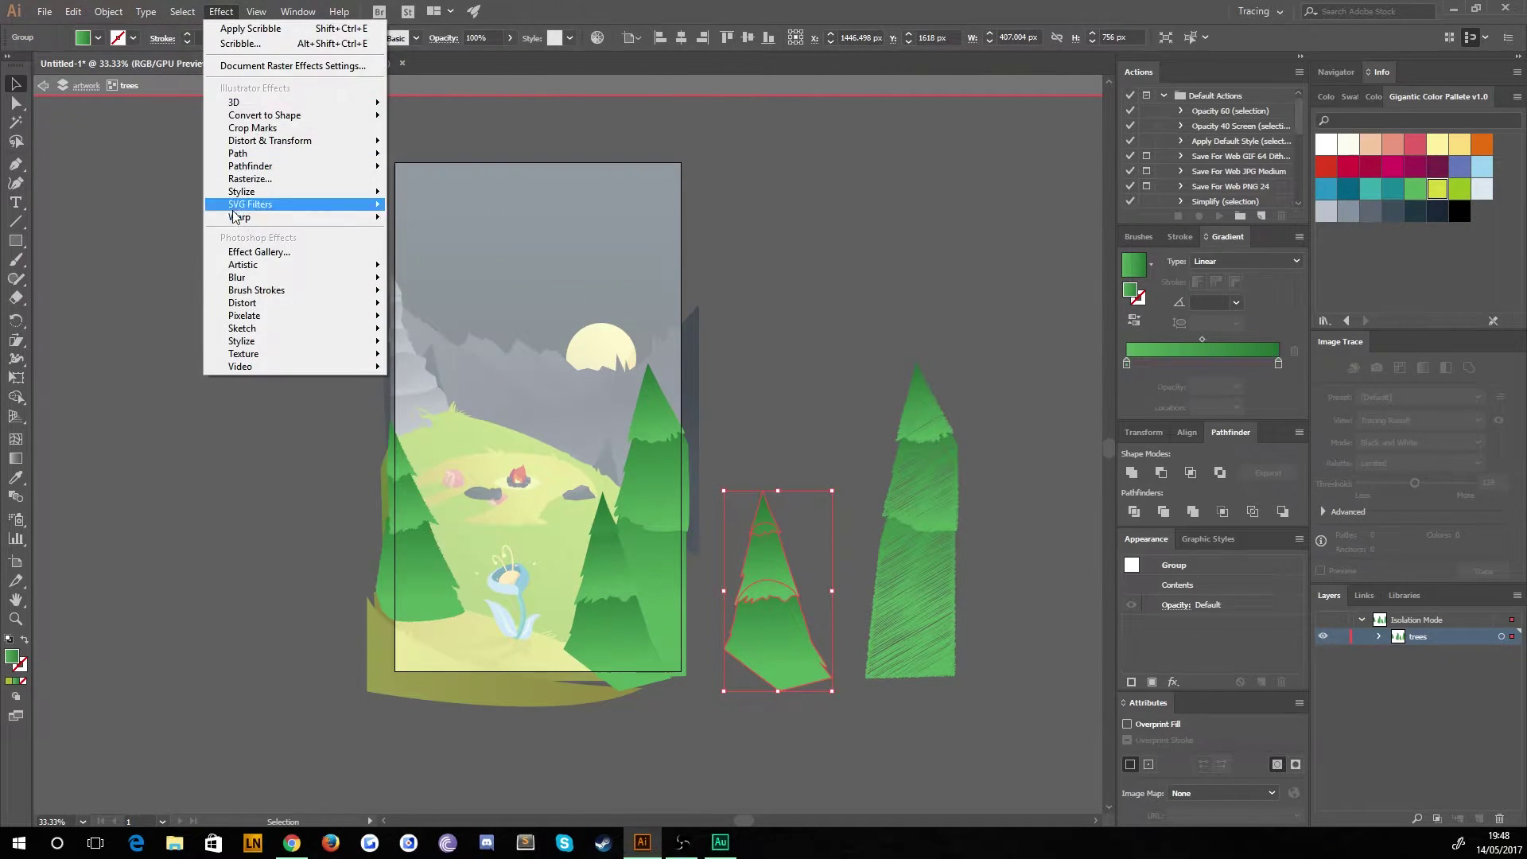
{"action": "mouse_move", "coordinate": [262, 191]}
{"action": "left_click", "coordinate": [420, 282]}
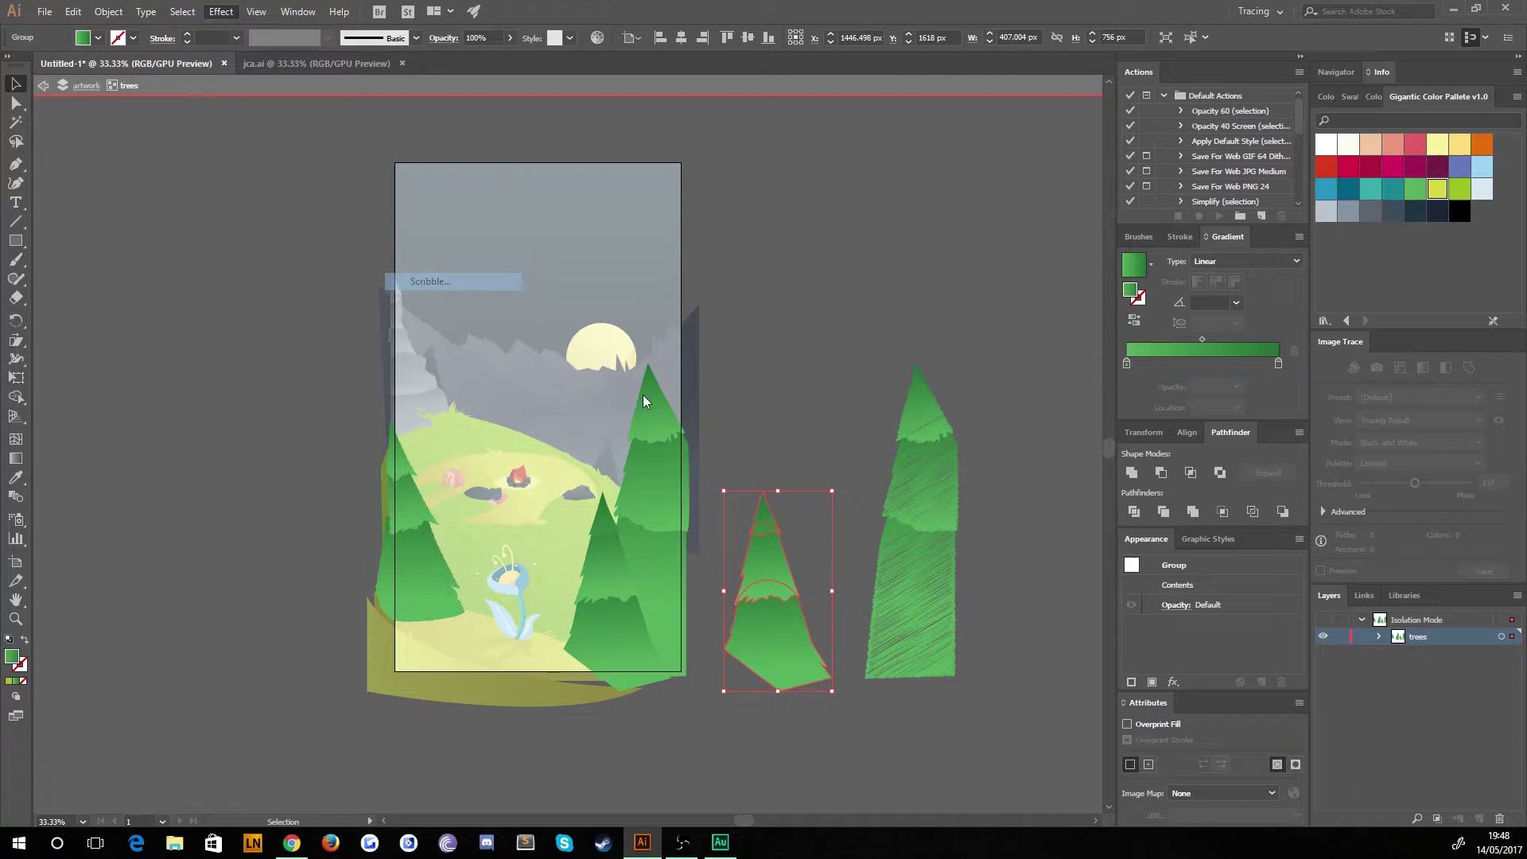
{"action": "left_click", "coordinate": [707, 516]}
{"action": "left_click", "coordinate": [805, 470]}
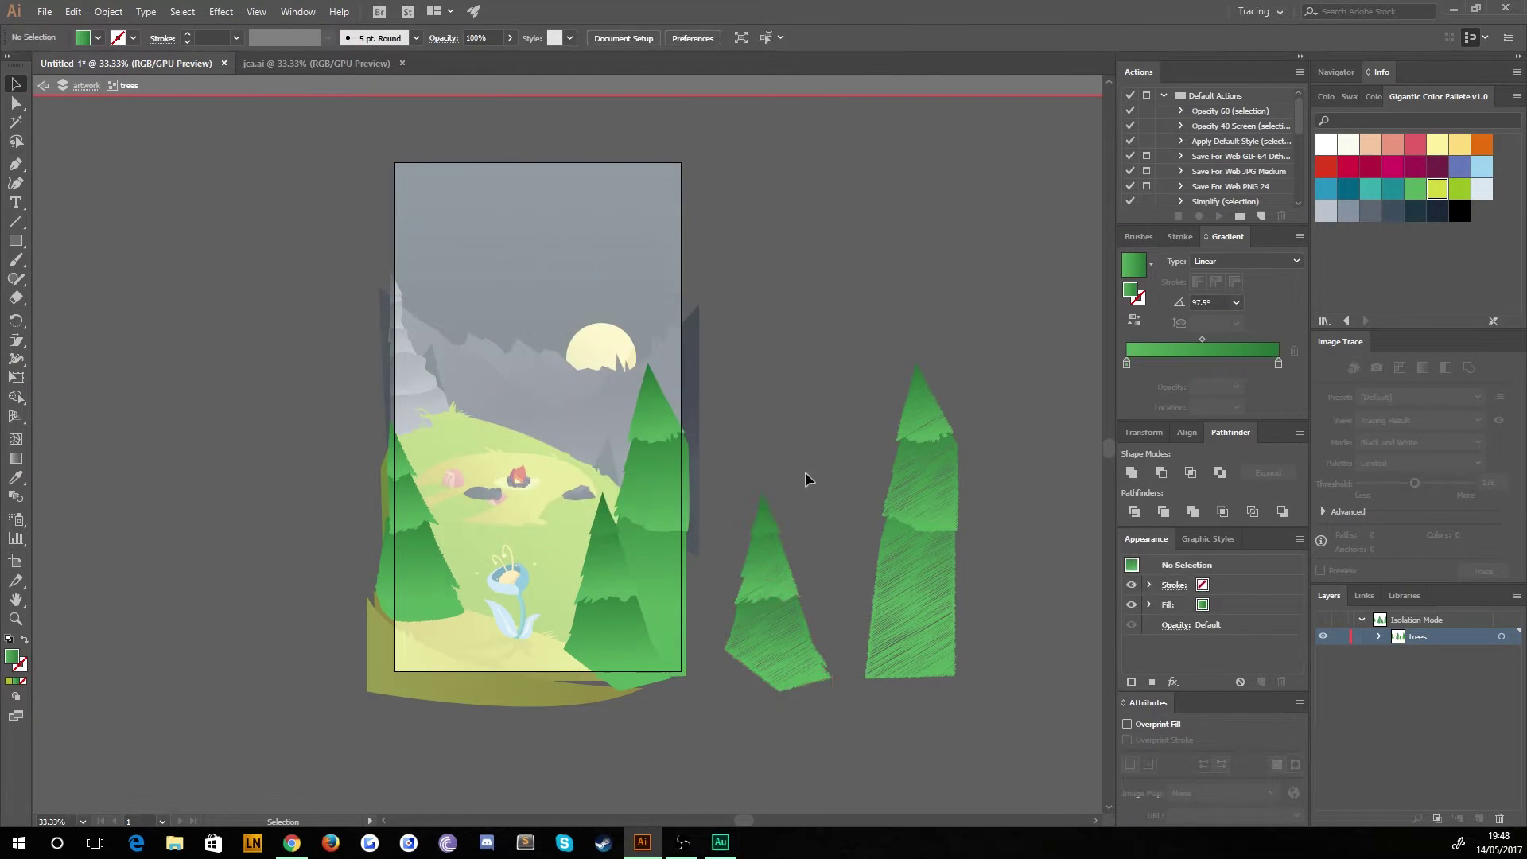
Move both scribbled tree copies over the original right trees, align each with its original and deselect them.
{"action": "key", "text": "ctrl+plus"}
{"action": "key", "text": "ctrl+plus"}
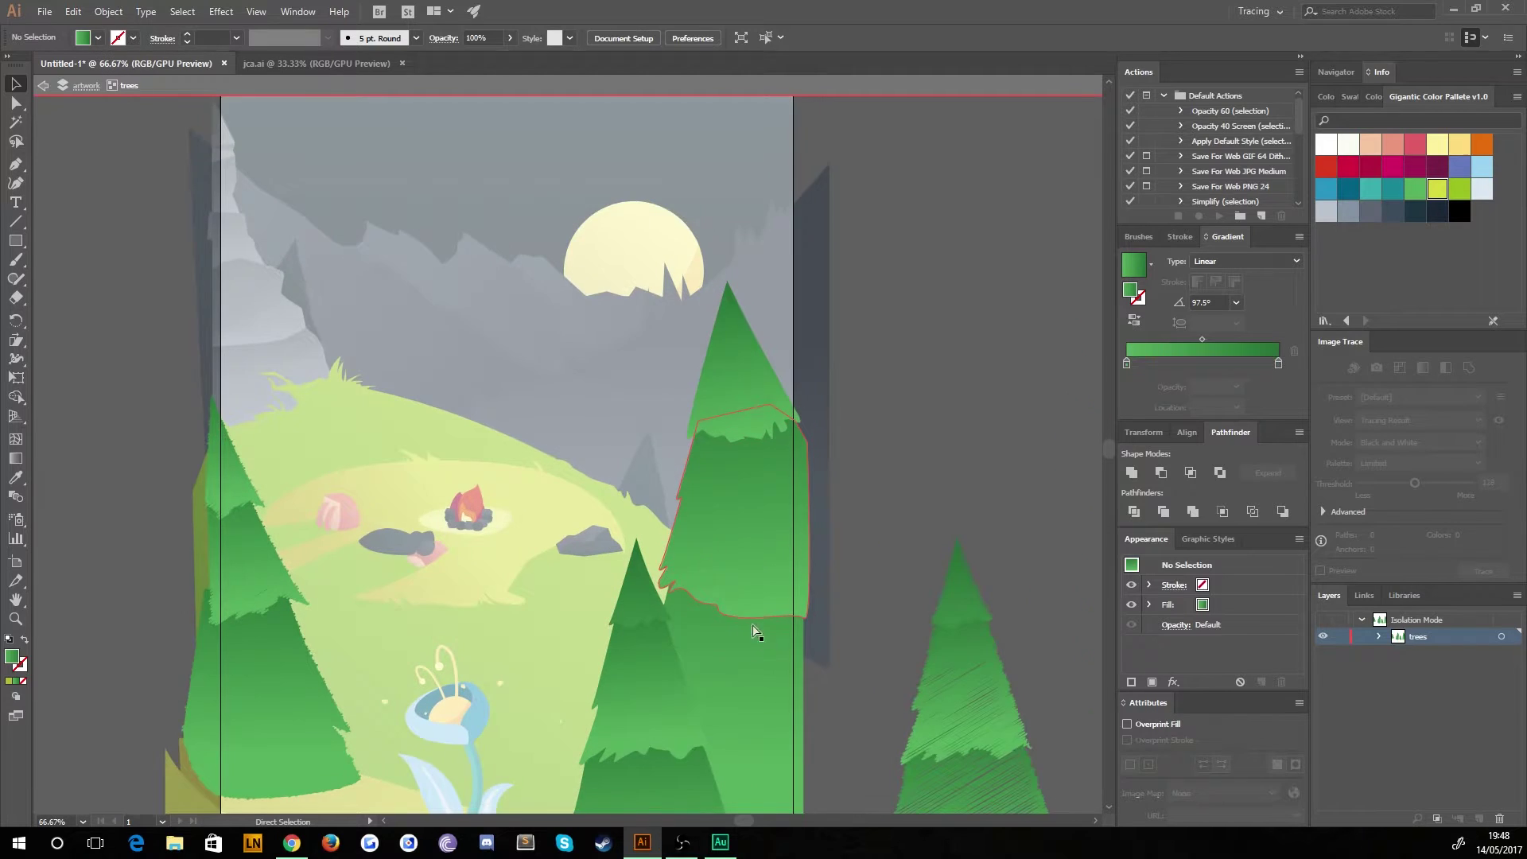
{"action": "left_click_drag", "start_coordinate": [831, 653], "coordinate": [608, 415]}
{"action": "left_click_drag", "start_coordinate": [740, 472], "coordinate": [421, 459]}
{"action": "mouse_move", "coordinate": [1039, 341]}
{"action": "left_mouse_down"}
{"action": "mouse_move", "coordinate": [726, 358]}
{"action": "mouse_move", "coordinate": [494, 331]}
{"action": "mouse_move", "coordinate": [516, 330]}
{"action": "left_mouse_up"}
{"action": "left_click", "coordinate": [774, 406]}
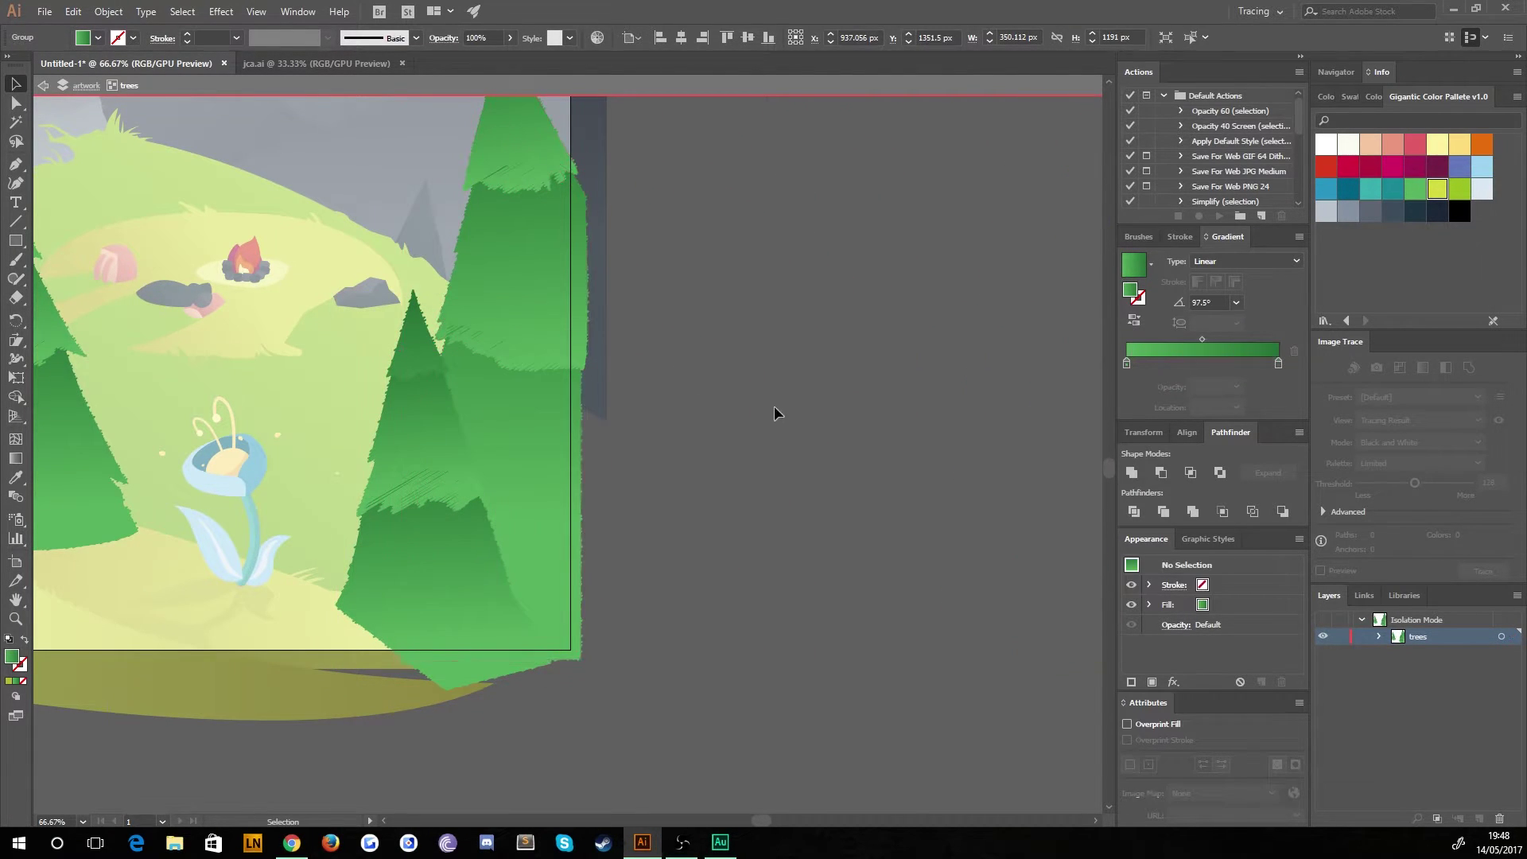
Leave isolation mode of the trees group and return to the full illustration.
{"action": "left_click_drag", "start_coordinate": [244, 284], "coordinate": [552, 440]}
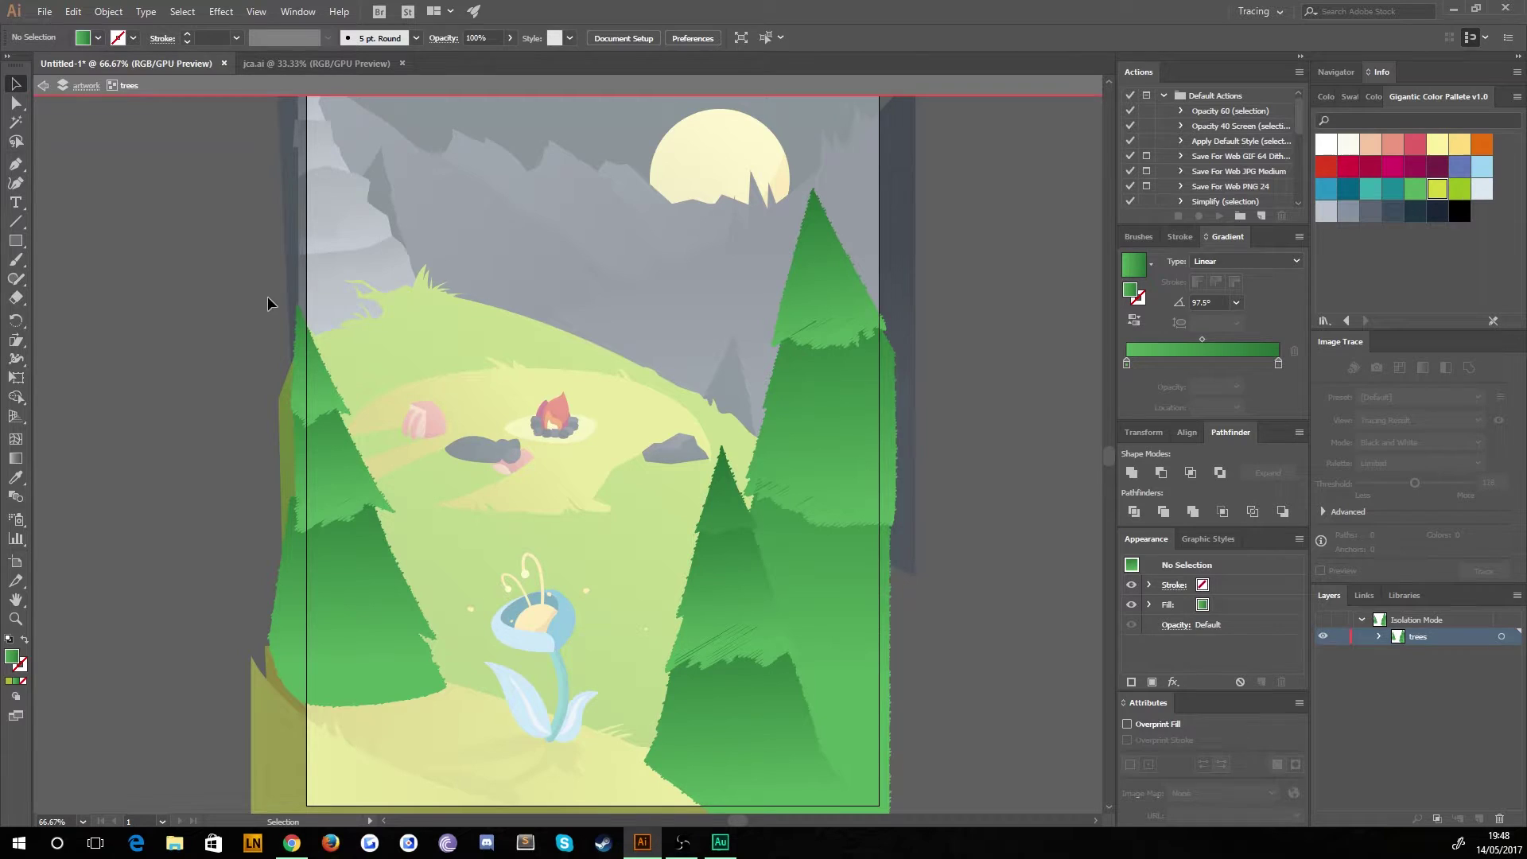
{"action": "key", "text": "ctrl+minus"}
{"action": "key", "text": "ctrl+minus"}
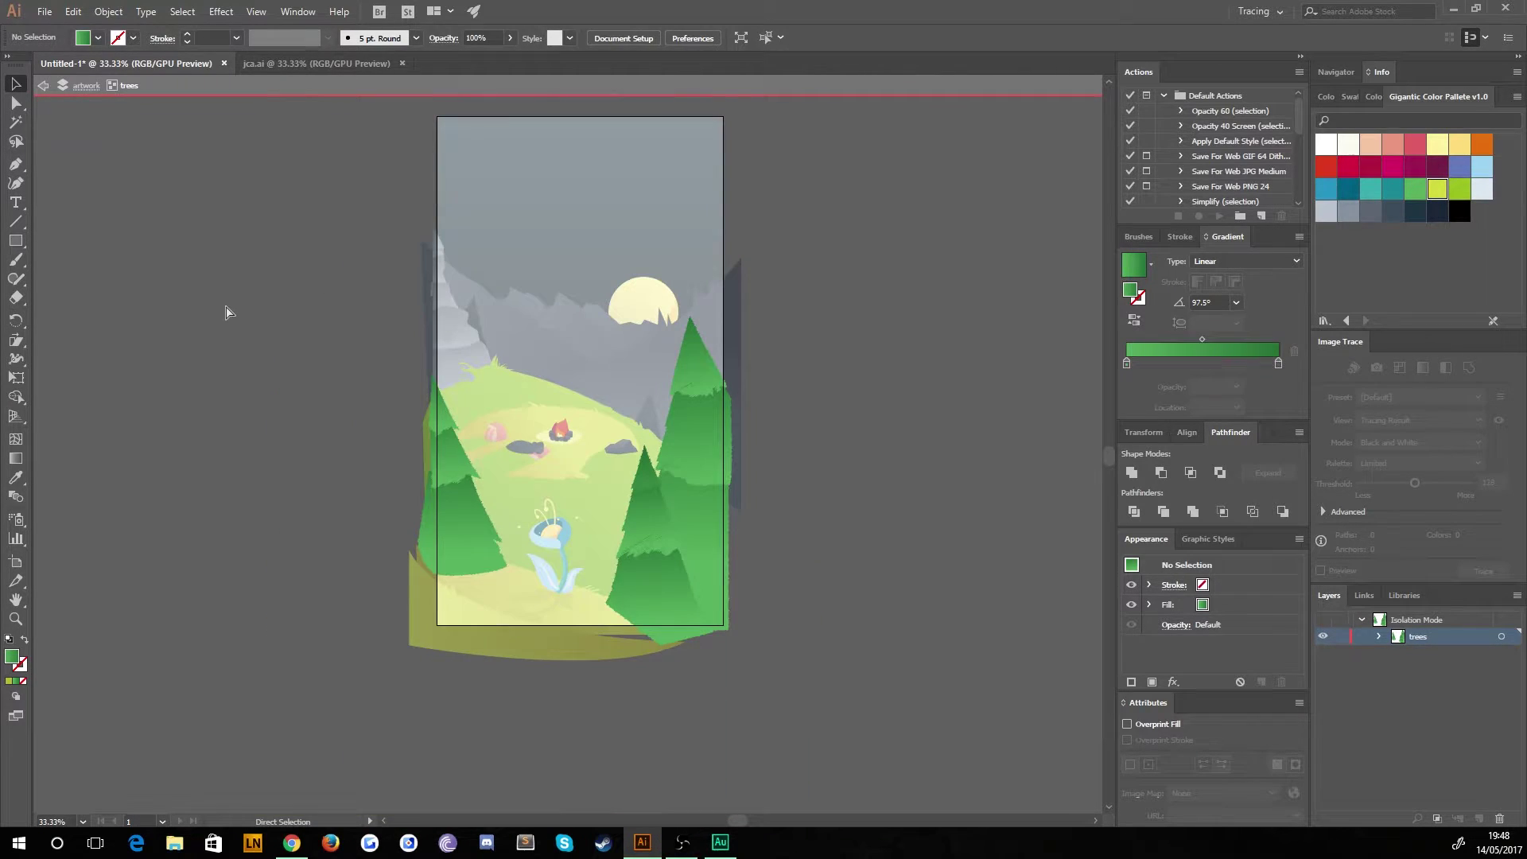
{"action": "scroll", "coordinate": [323, 407], "scroll_direction": "up", "scroll_amount": 2}
{"action": "double_click", "coordinate": [279, 360]}
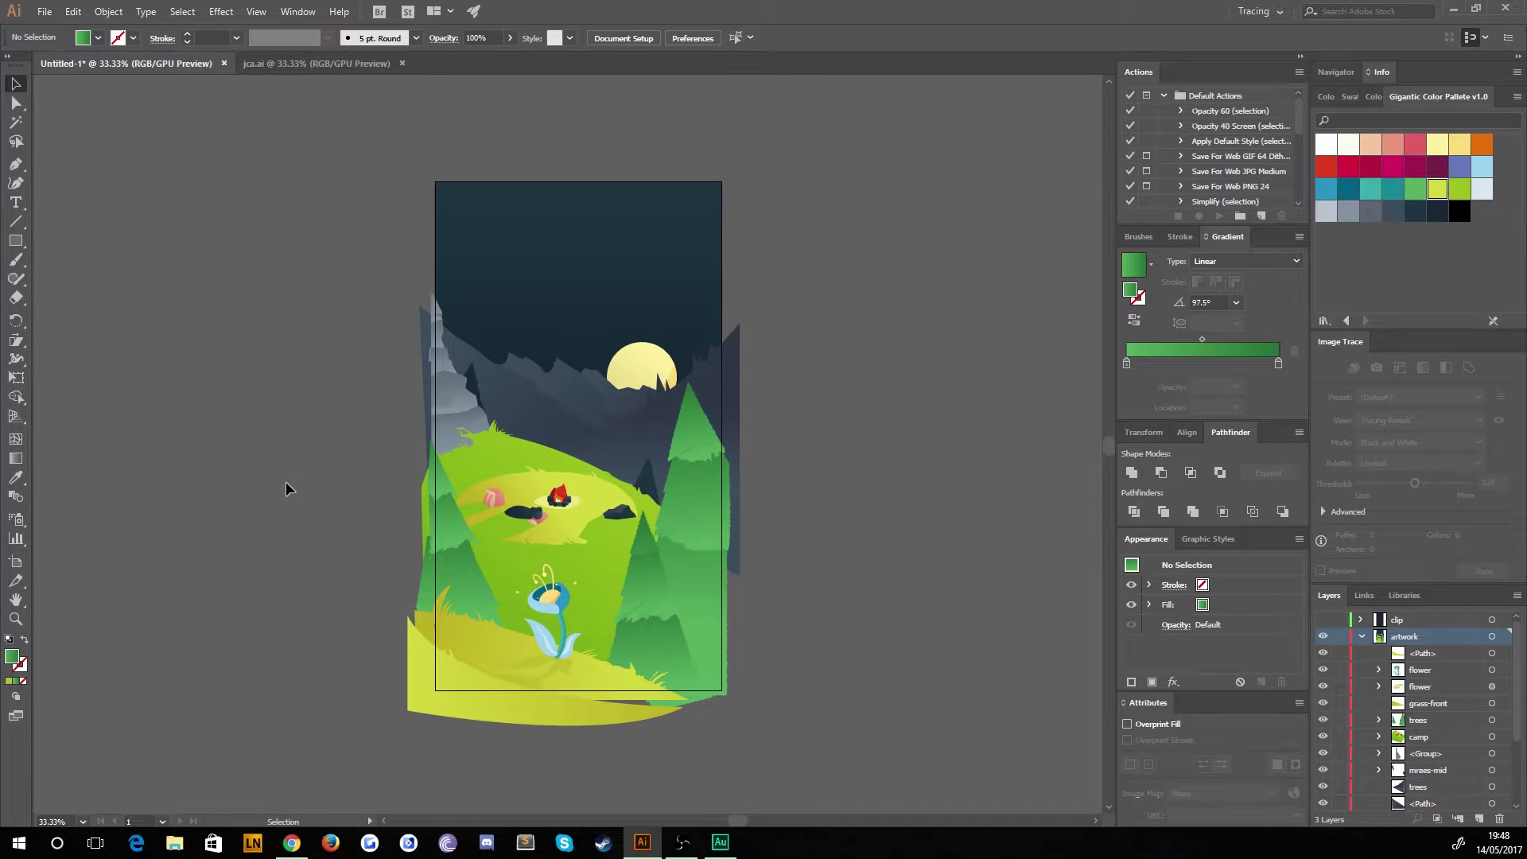
Examine the foreground grass shapes and the flower's ground shadow by selecting them individually.
{"action": "key", "text": "ctrl+plus"}
{"action": "scroll", "coordinate": [261, 570], "scroll_direction": "down", "scroll_amount": 5}
{"action": "left_click", "coordinate": [401, 545]}
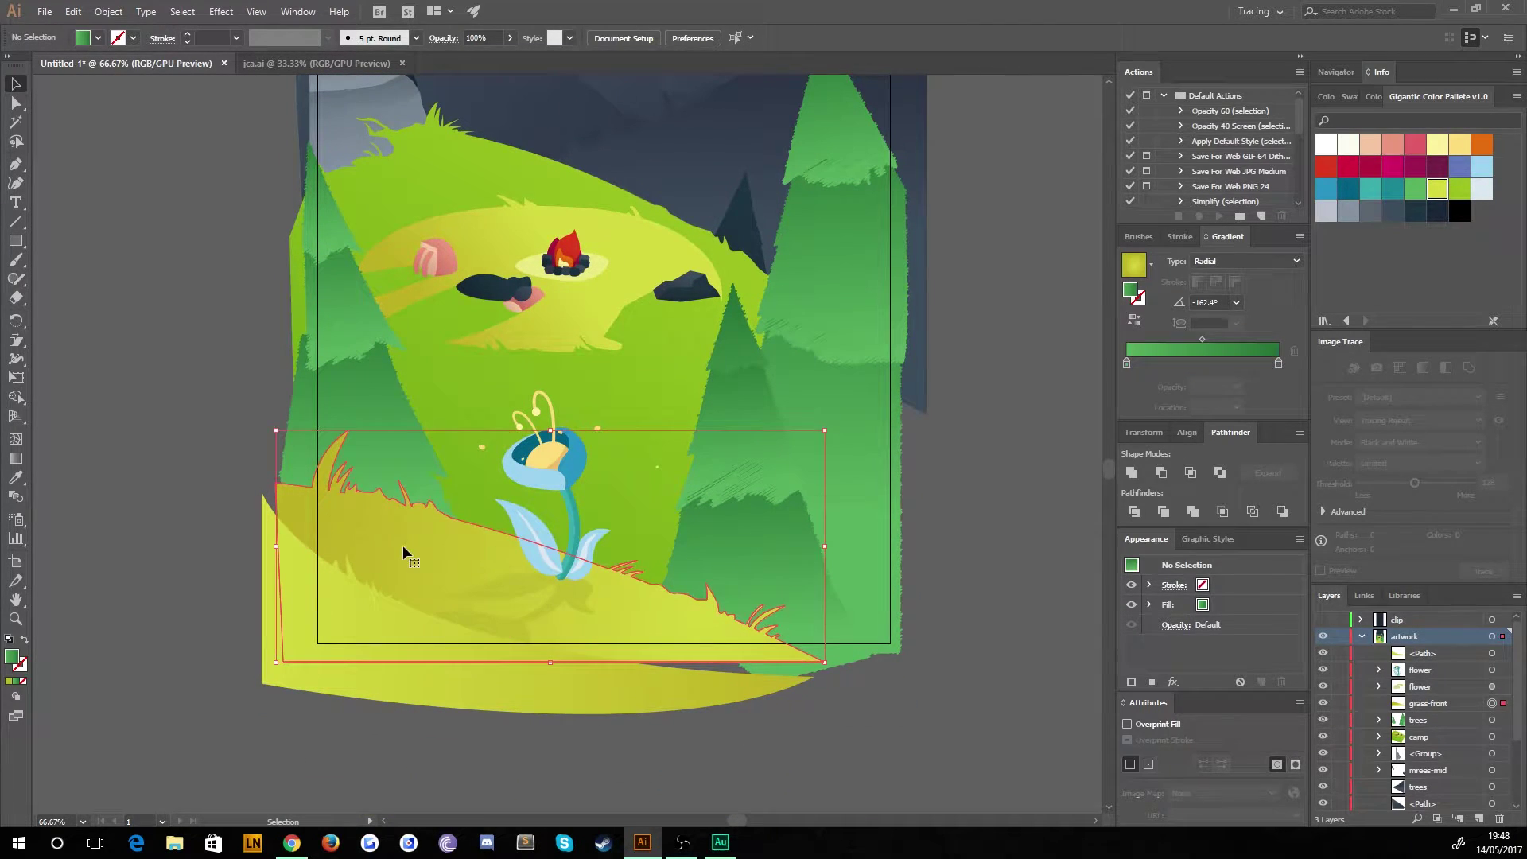
{"action": "left_click", "coordinate": [388, 551], "text": "shift"}
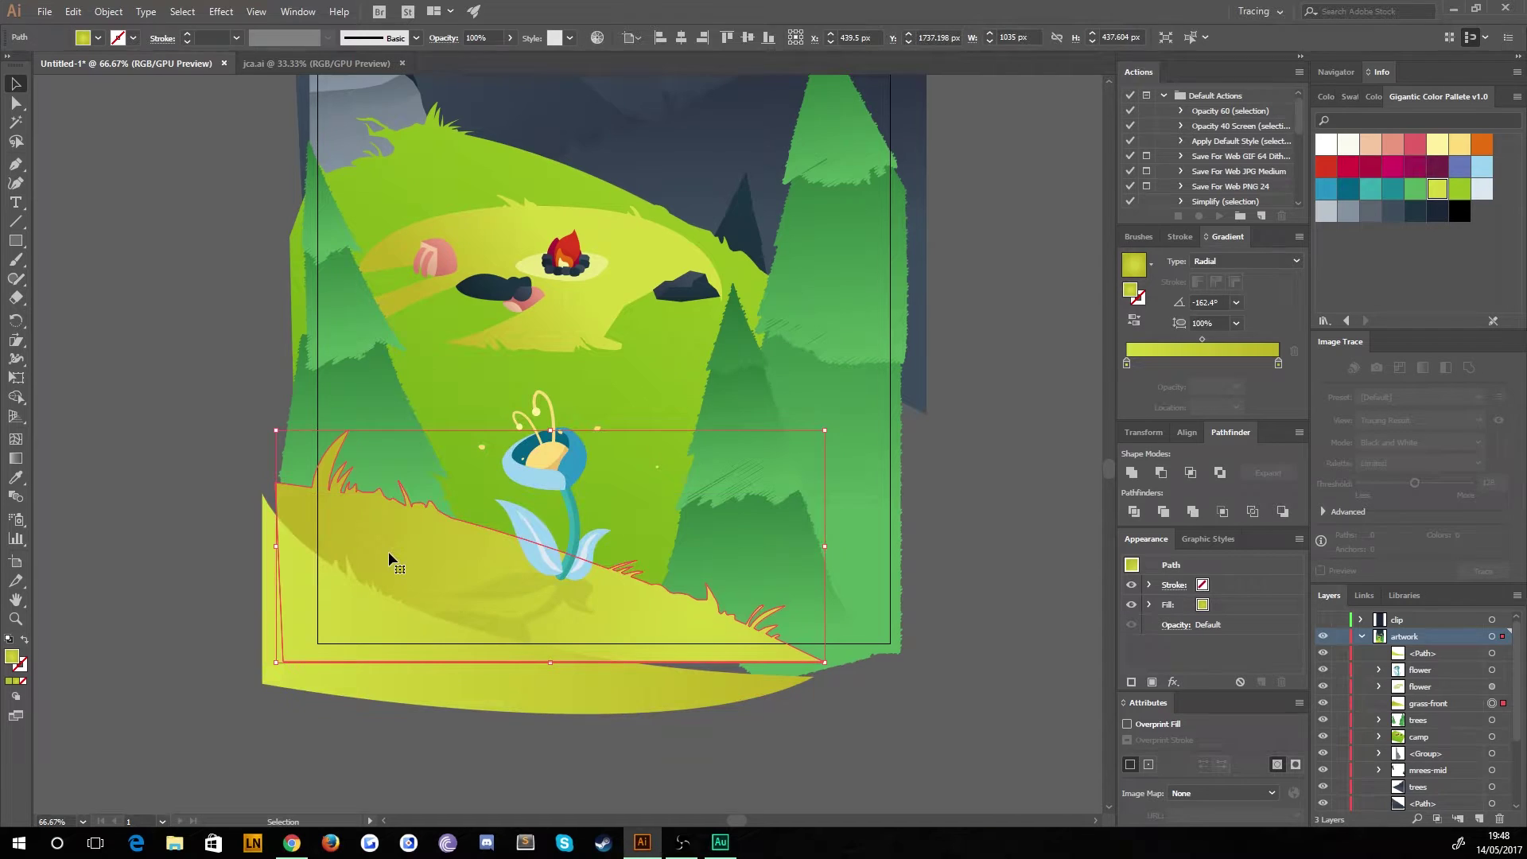
{"action": "left_click", "coordinate": [357, 614], "text": "shift"}
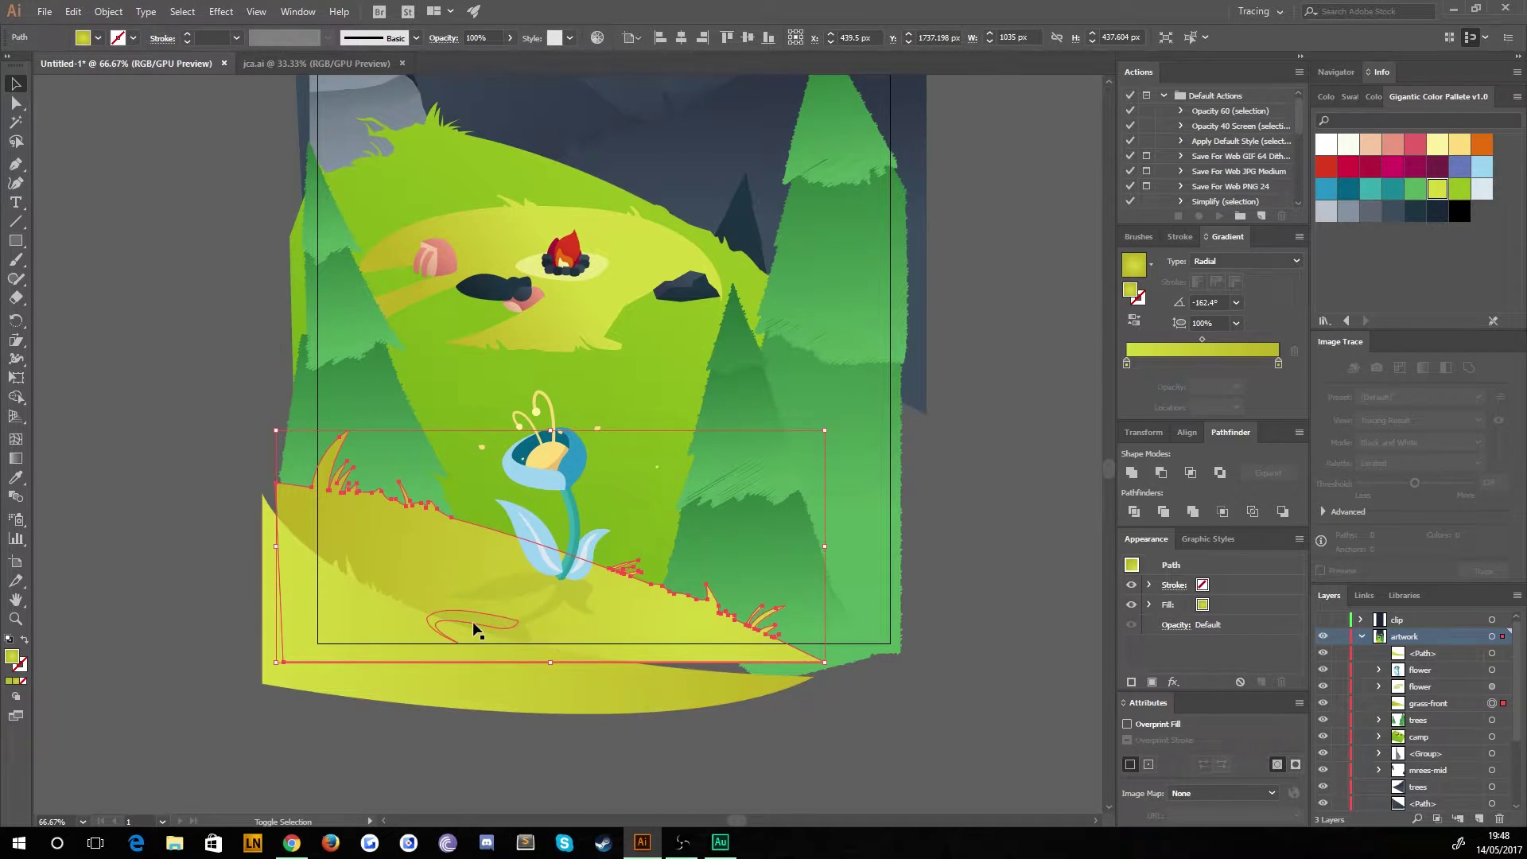
{"action": "left_click", "coordinate": [194, 447]}
{"action": "left_click", "coordinate": [515, 602]}
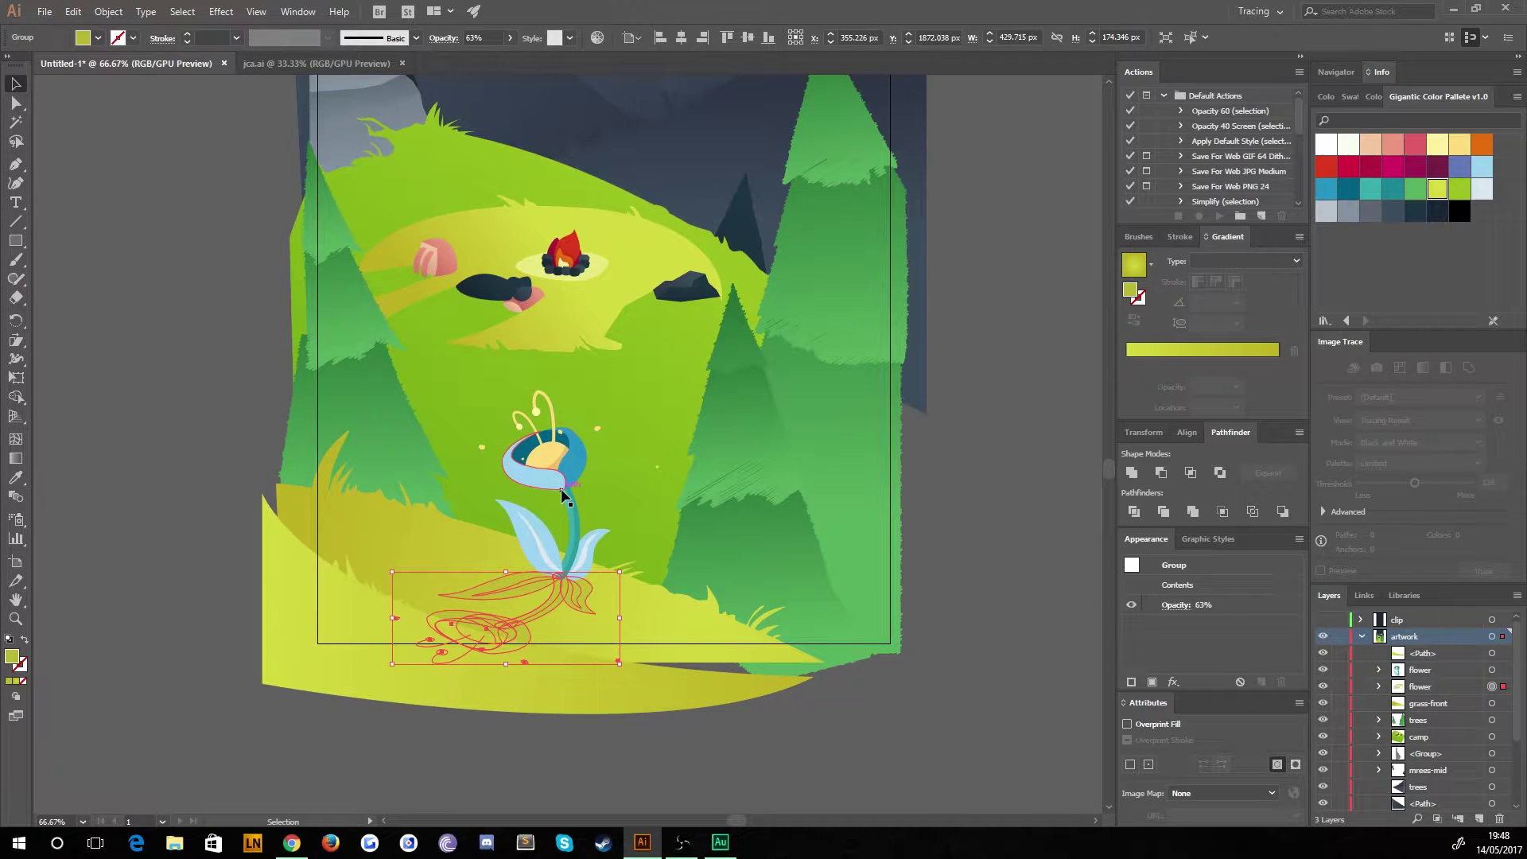
Duplicate the flower beside the original, flip the copy downwards and skew it into a cast-shadow shape.
{"action": "left_click_drag", "start_coordinate": [550, 483], "coordinate": [737, 483]}
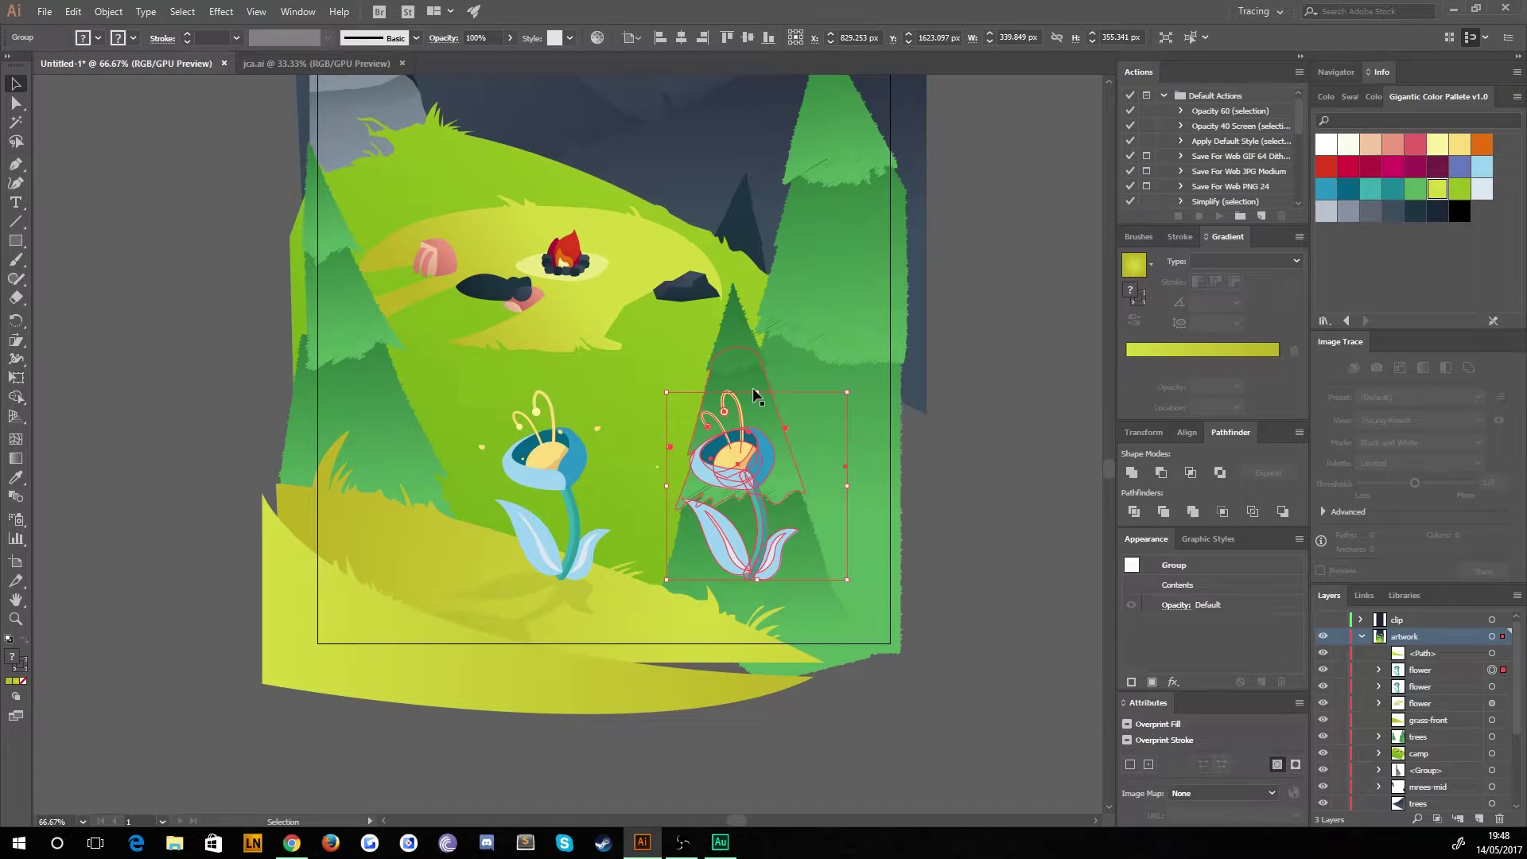
{"action": "left_click_drag", "start_coordinate": [757, 392], "coordinate": [710, 691]}
{"action": "left_click", "coordinate": [15, 339]}
{"action": "key", "text": "v"}
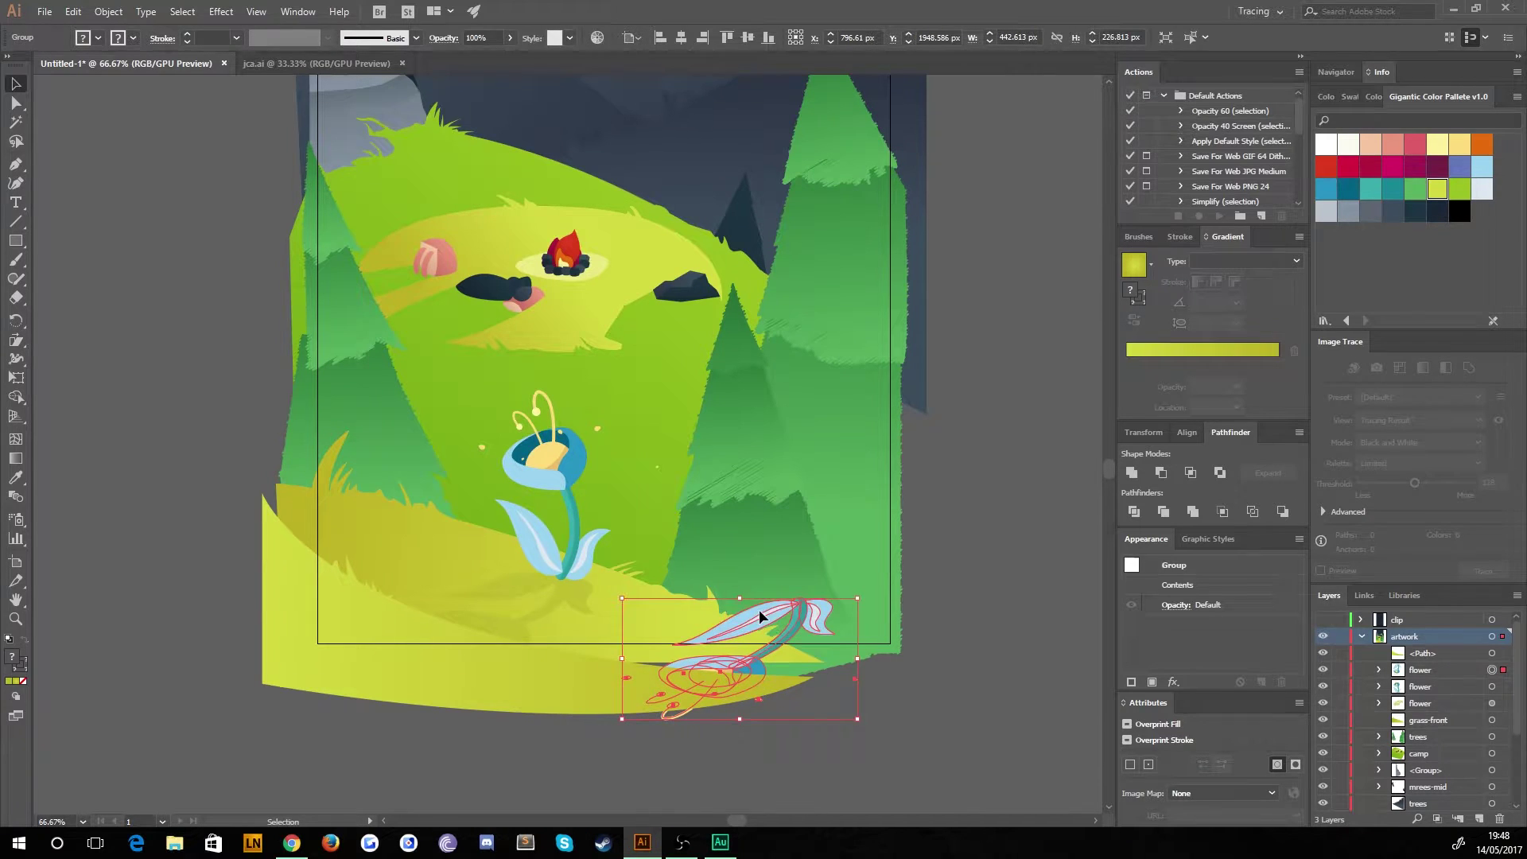
Lay the skewed flower copy over the ground shadow, recolor it from the front grass and delete it.
{"action": "left_click_drag", "start_coordinate": [760, 615], "coordinate": [516, 581]}
{"action": "key", "text": "i"}
{"action": "left_click", "coordinate": [350, 439]}
{"action": "key", "text": "v"}
{"action": "left_click", "coordinate": [141, 153]}
{"action": "key", "text": "Delete"}
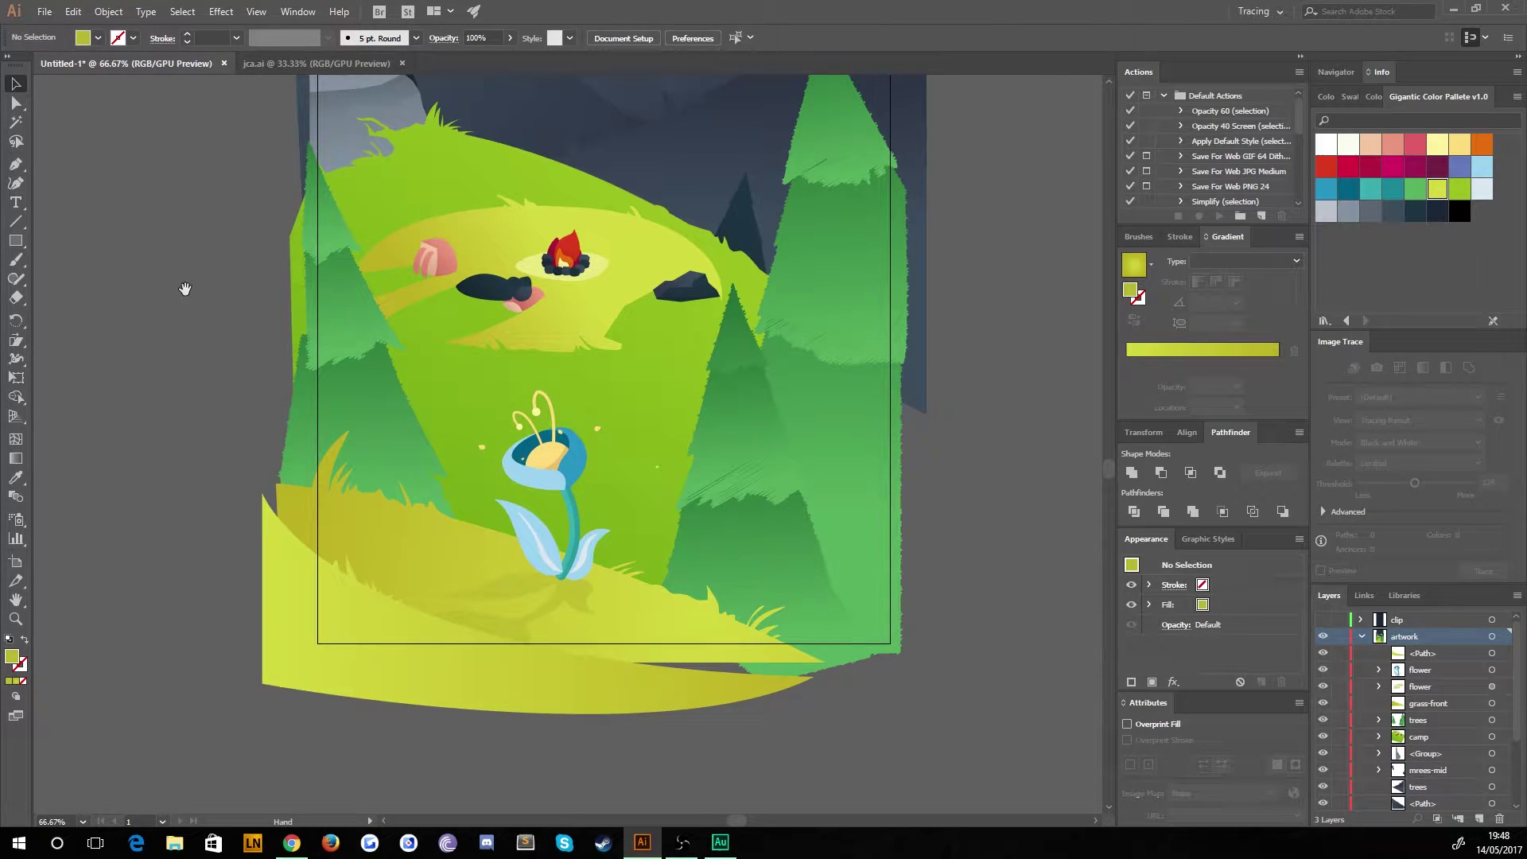
Duplicate both foreground grass shapes onto the empty canvas left of the artboard and deselect the copies.
{"action": "left_click_drag", "start_coordinate": [185, 289], "coordinate": [244, 305]}
{"action": "left_click", "coordinate": [427, 557]}
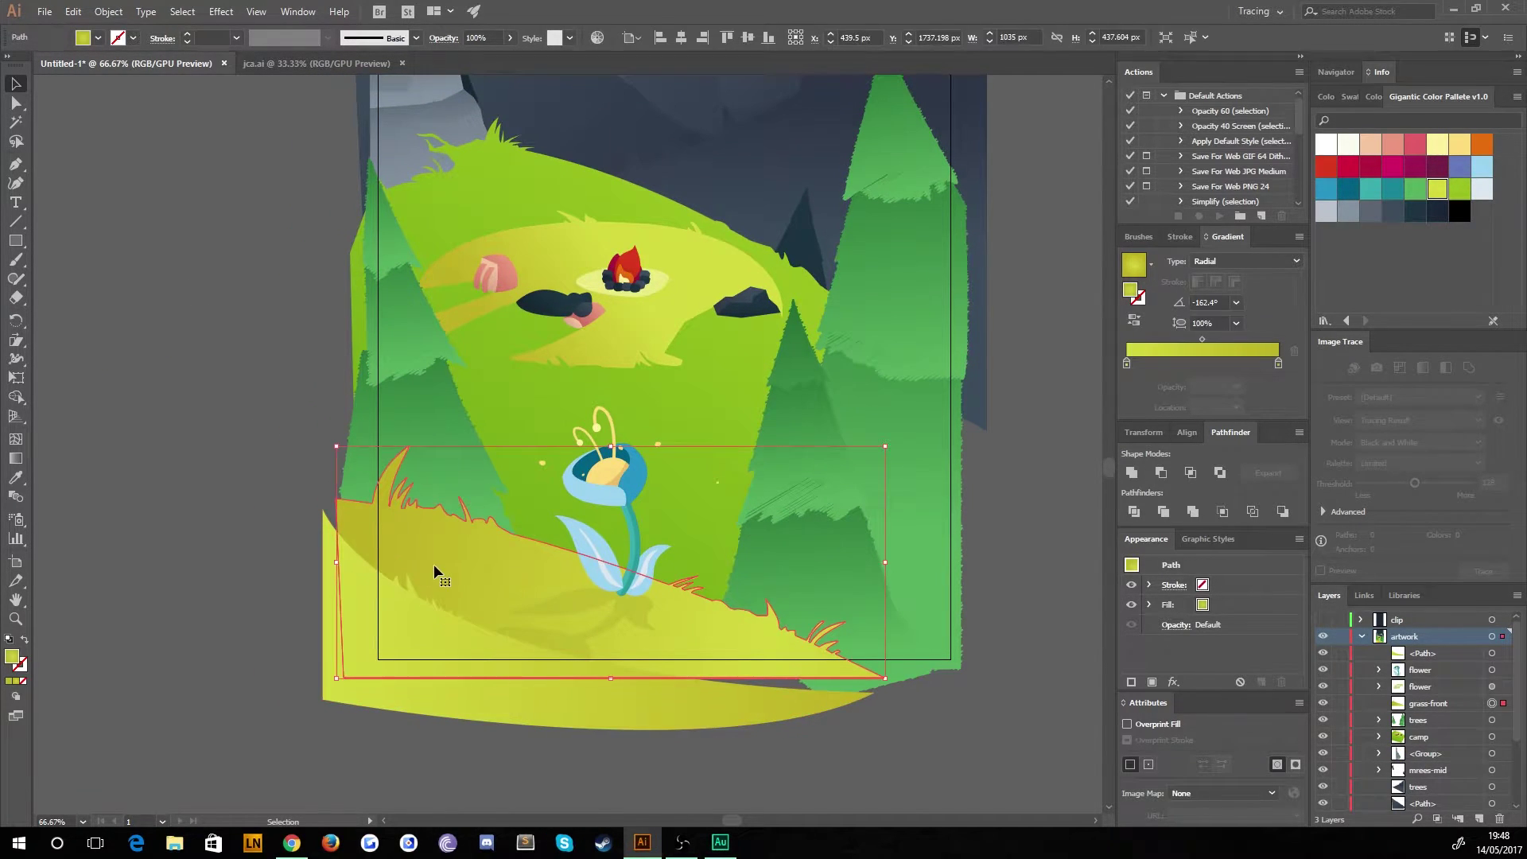
{"action": "left_click", "coordinate": [353, 608], "text": "shift"}
{"action": "left_click_drag", "start_coordinate": [421, 556], "coordinate": [218, 574]}
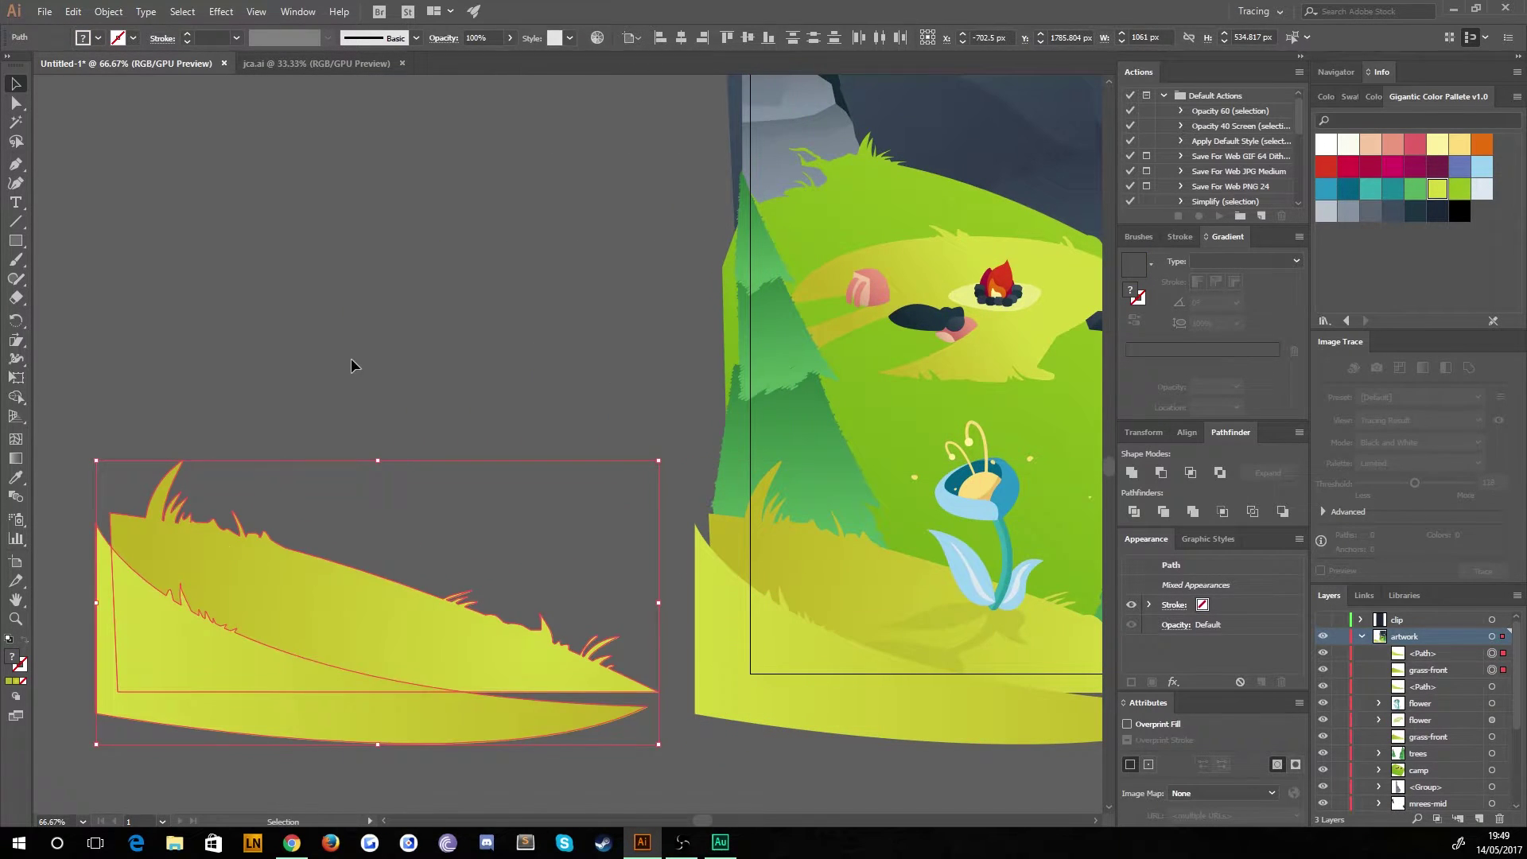
{"action": "left_click", "coordinate": [350, 365]}
Start a Scribble effect on the upper grass copy with spacing 7 px and path overlap variation 1 px.
{"action": "left_click", "coordinate": [289, 591]}
{"action": "left_click", "coordinate": [182, 11]}
{"action": "mouse_move", "coordinate": [220, 11]}
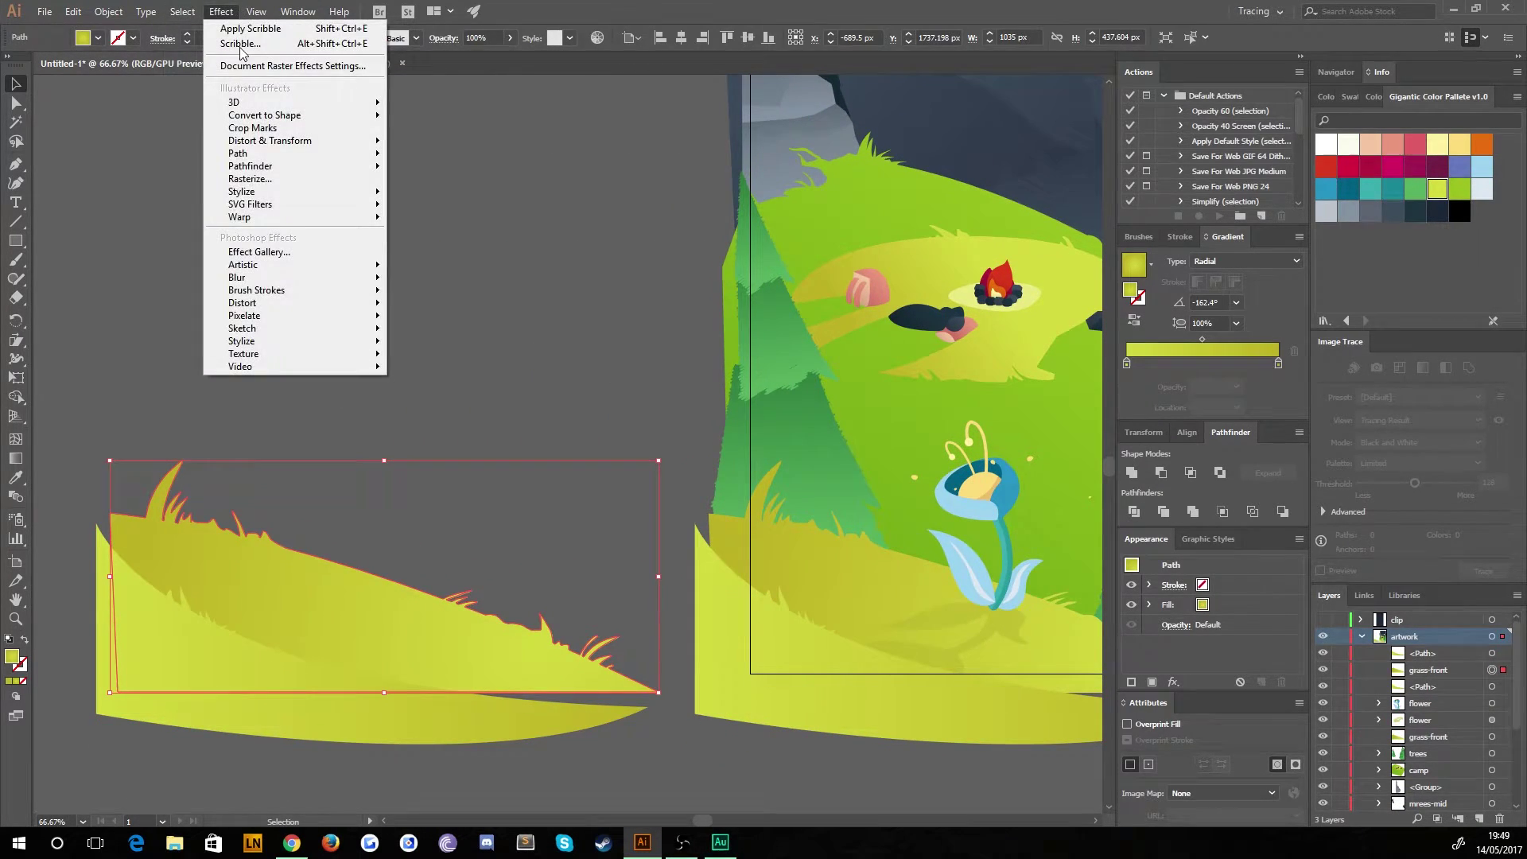
{"action": "mouse_move", "coordinate": [291, 199]}
{"action": "left_click", "coordinate": [459, 288]}
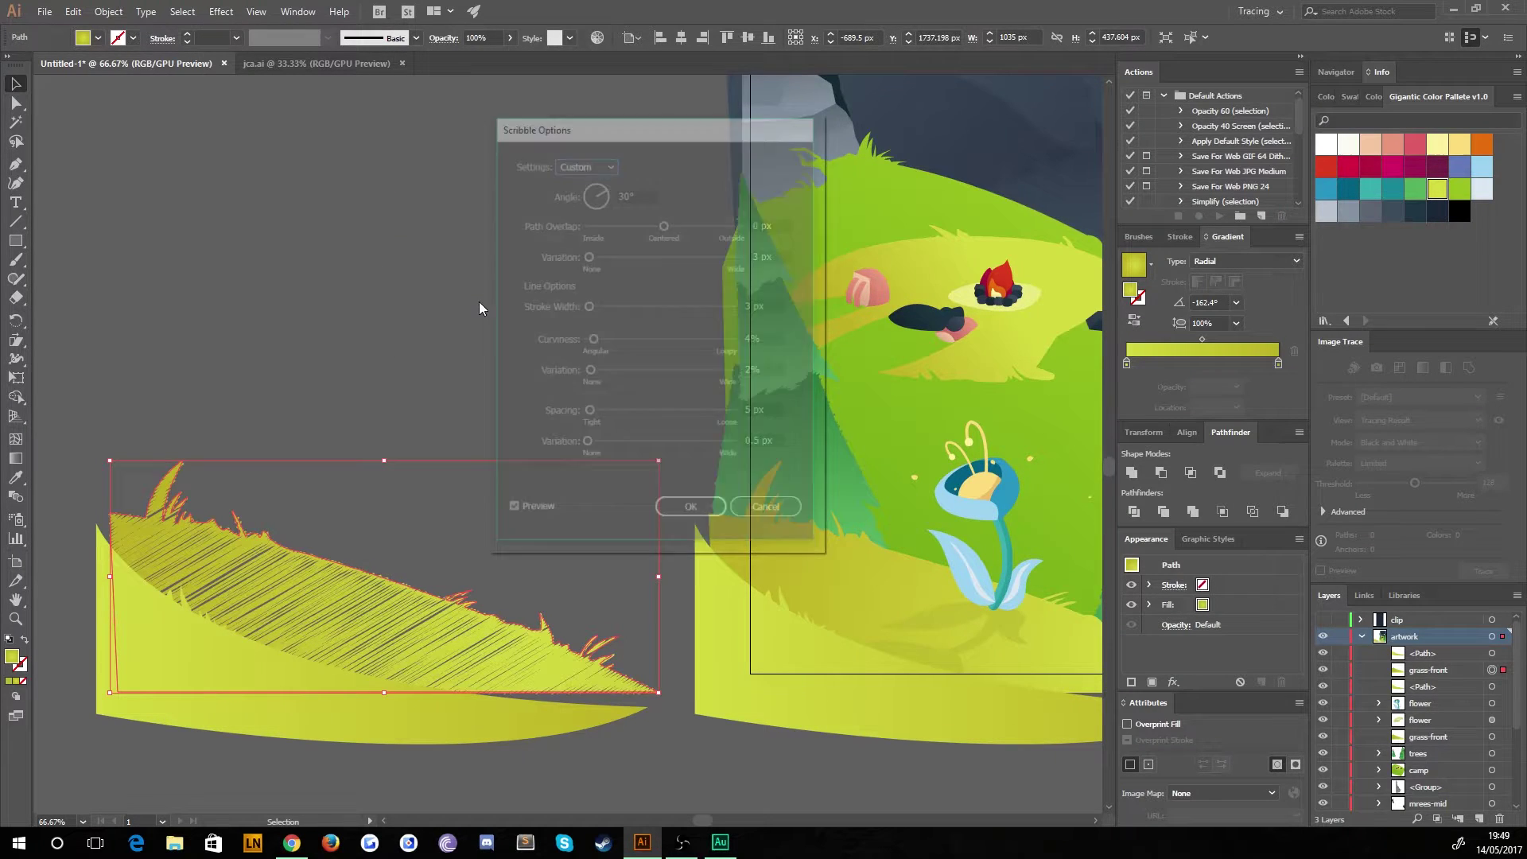
{"action": "left_click", "coordinate": [777, 412]}
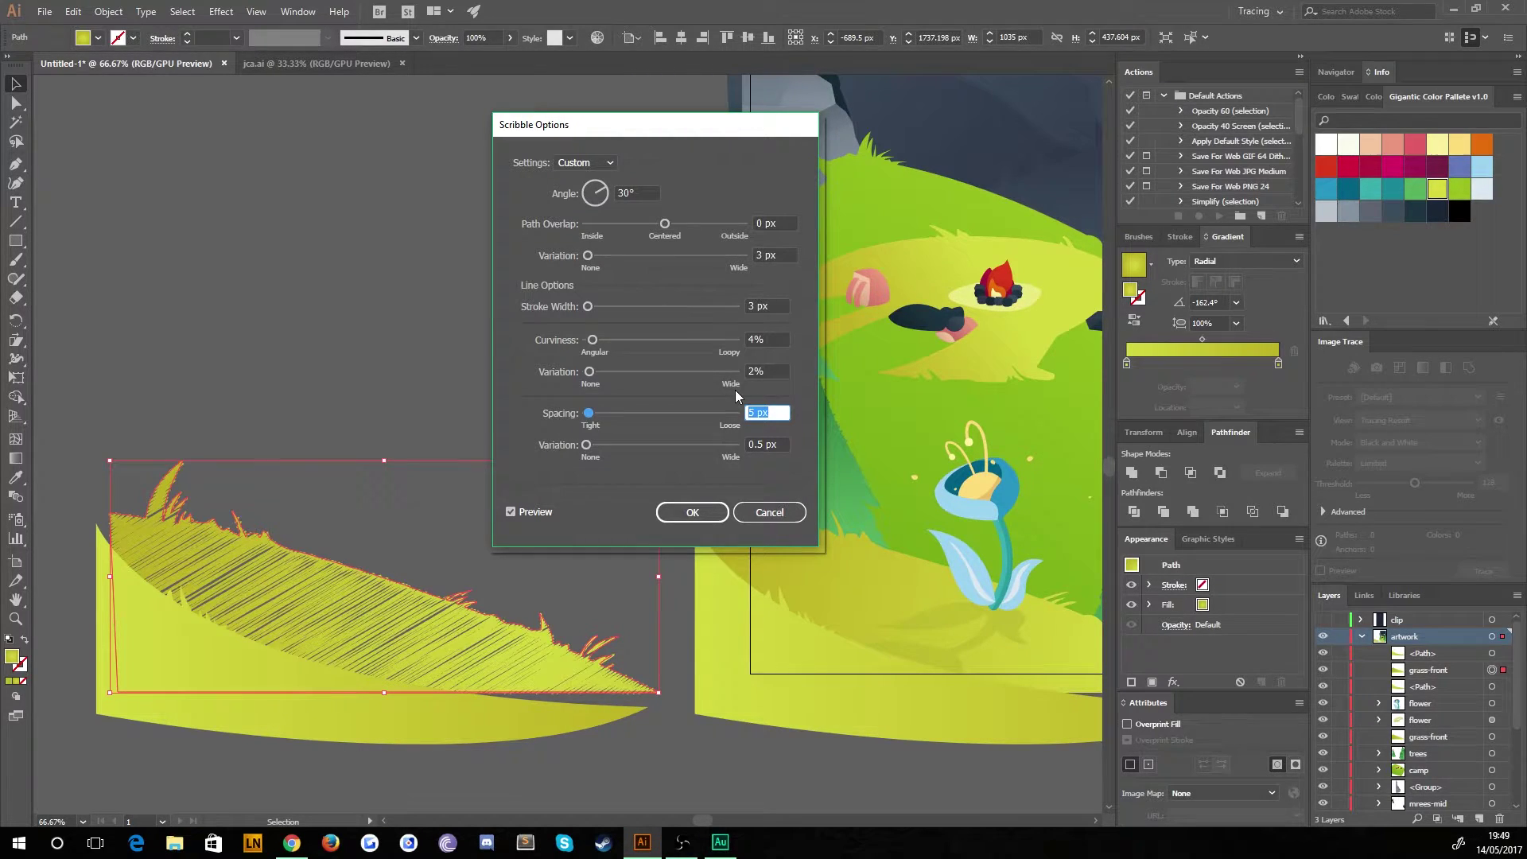
{"action": "type", "text": "7px"}
{"action": "left_click", "coordinate": [776, 370]}
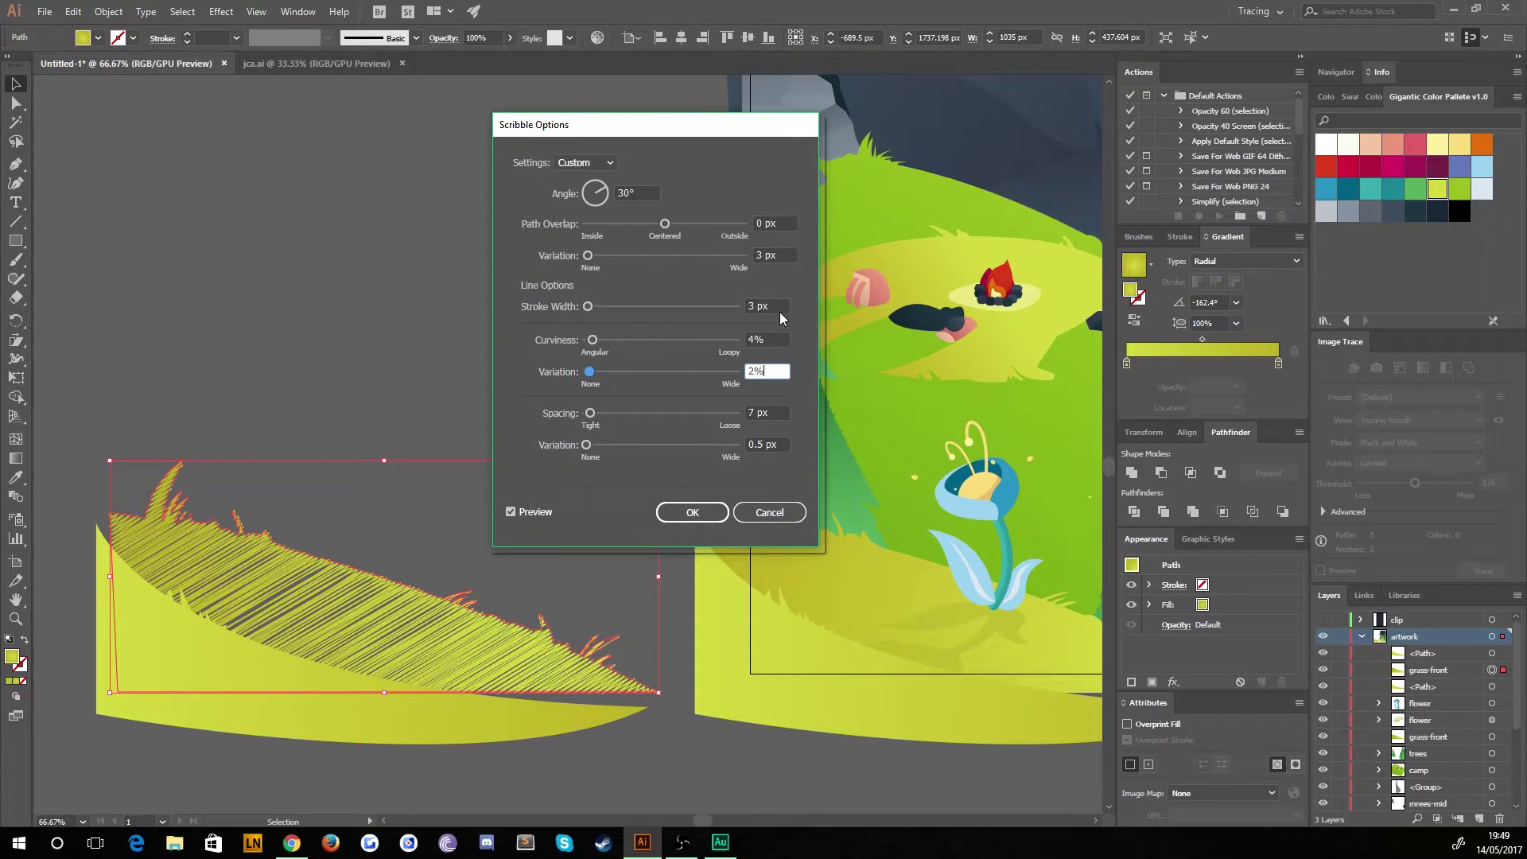
{"action": "left_click", "coordinate": [775, 254]}
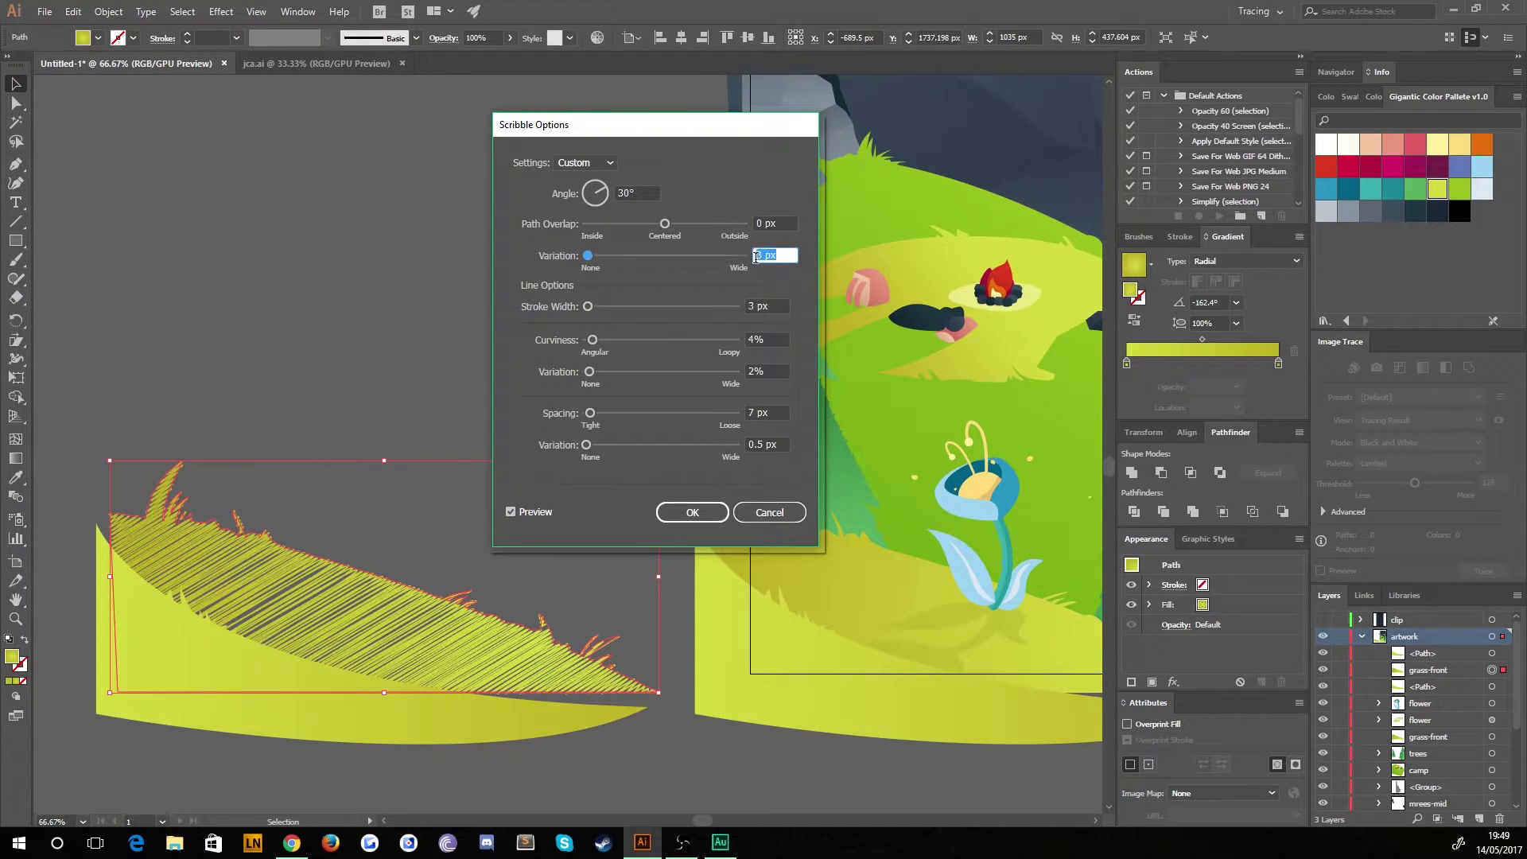
{"action": "type", "text": "1px"}
{"action": "left_click", "coordinate": [769, 307]}
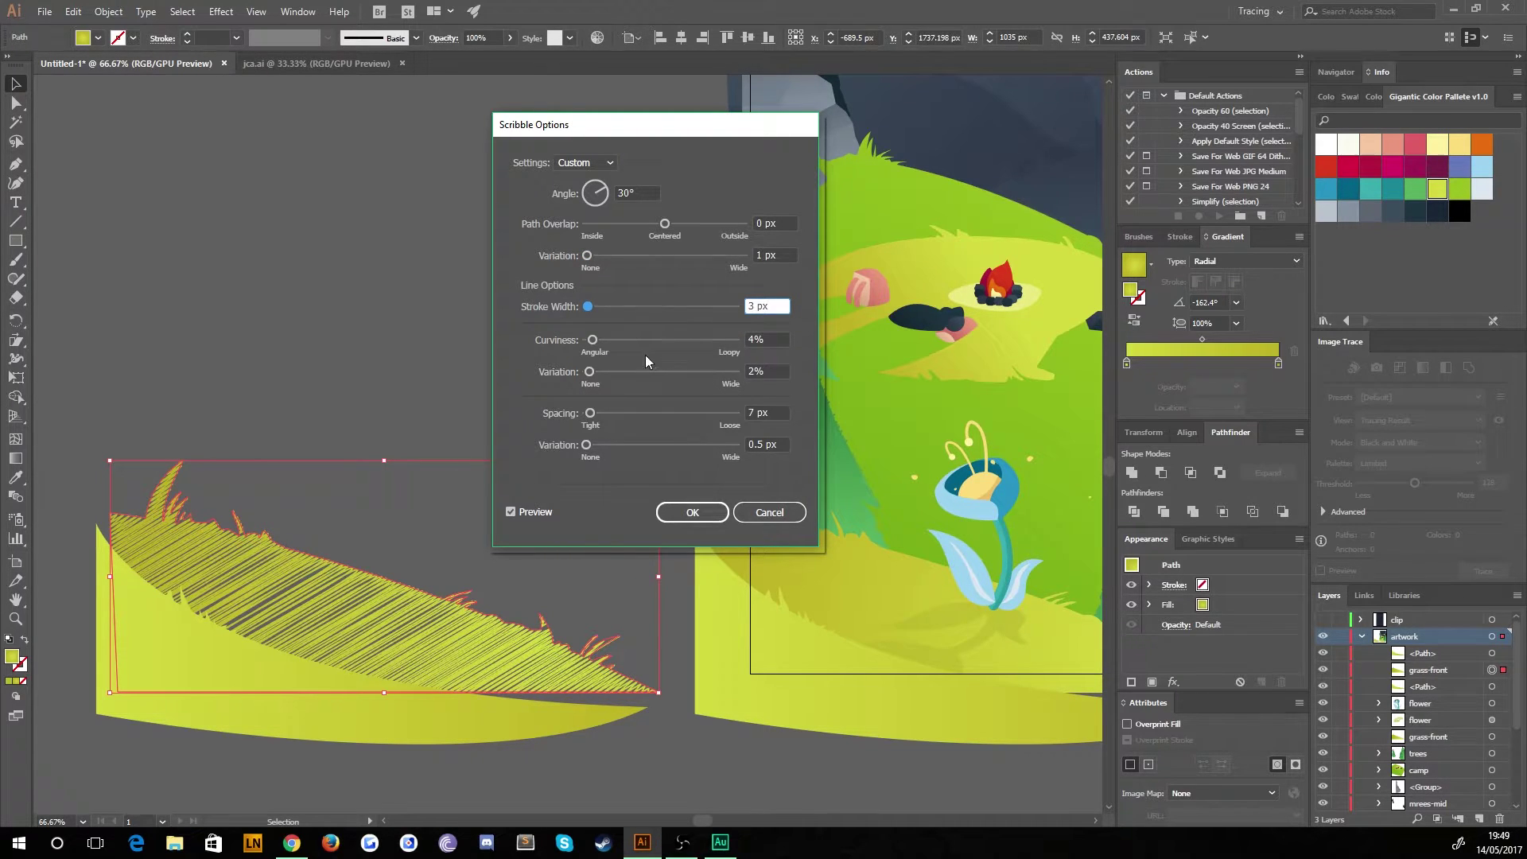
{"action": "key", "text": "Tab"}
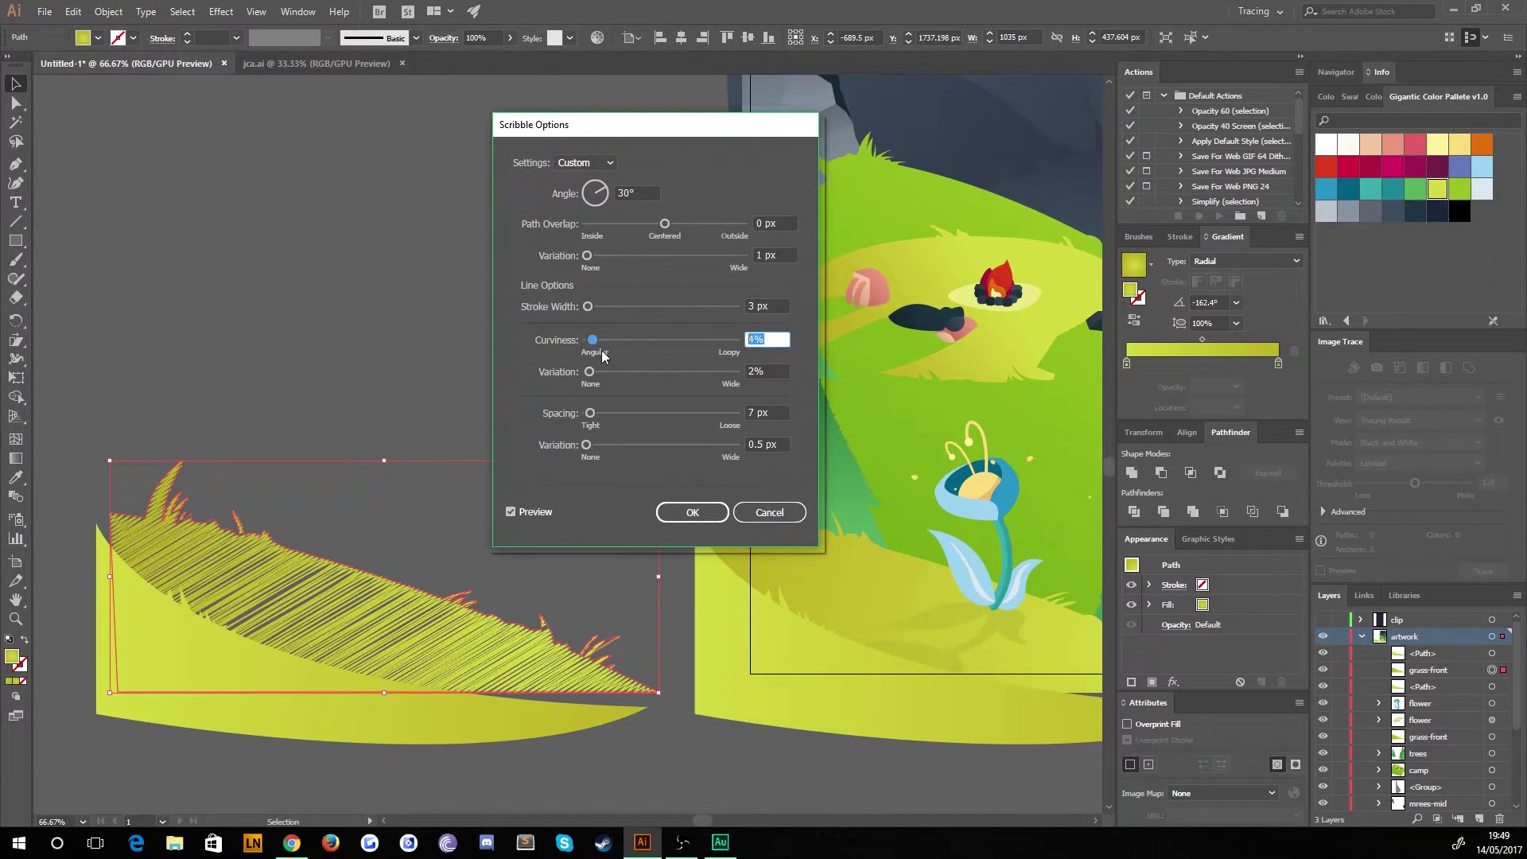
Set the scribble's curviness to 1%, spacing to 6 px and stroke width to 2 px, apply it and deselect.
{"action": "left_click_drag", "start_coordinate": [593, 340], "coordinate": [574, 342]}
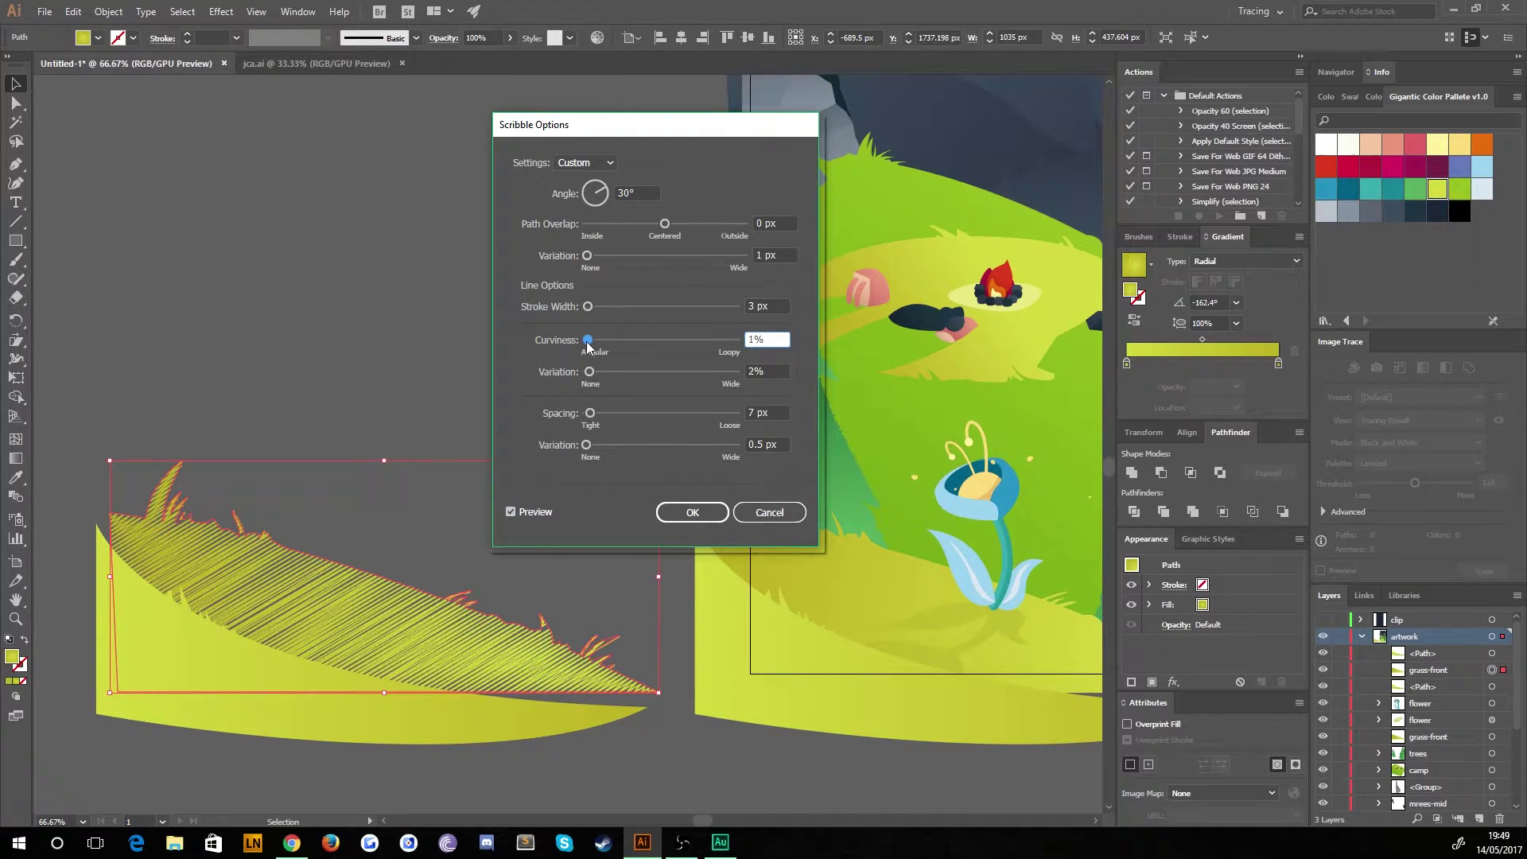
{"action": "mouse_move", "coordinate": [601, 376]}
{"action": "left_mouse_down"}
{"action": "mouse_move", "coordinate": [555, 374]}
{"action": "mouse_move", "coordinate": [594, 380]}
{"action": "mouse_move", "coordinate": [591, 419]}
{"action": "left_mouse_up"}
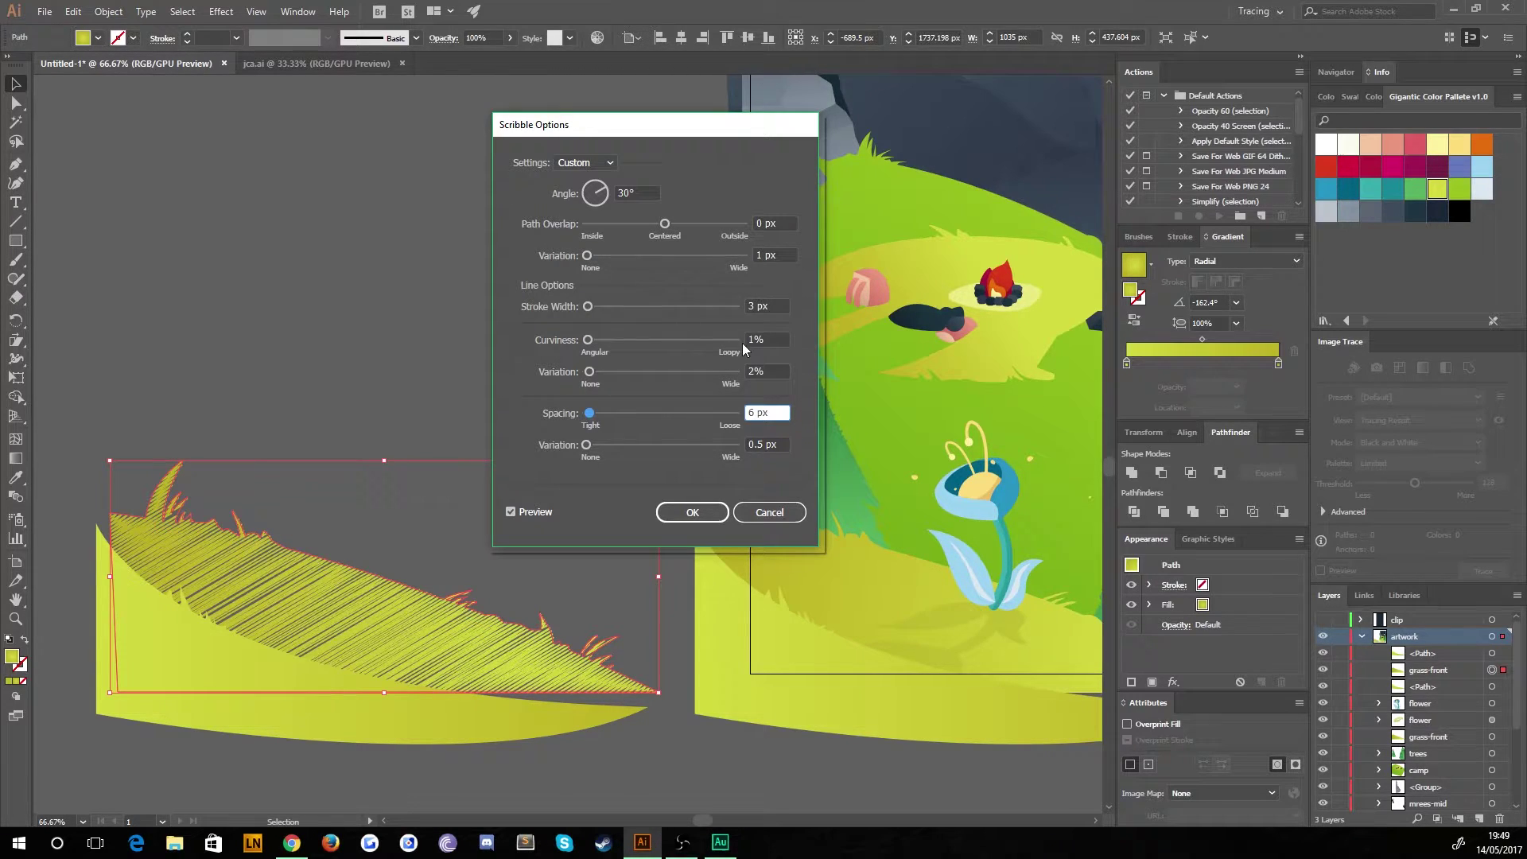
{"action": "left_click_drag", "start_coordinate": [781, 310], "coordinate": [711, 312]}
{"action": "type", "text": "2"}
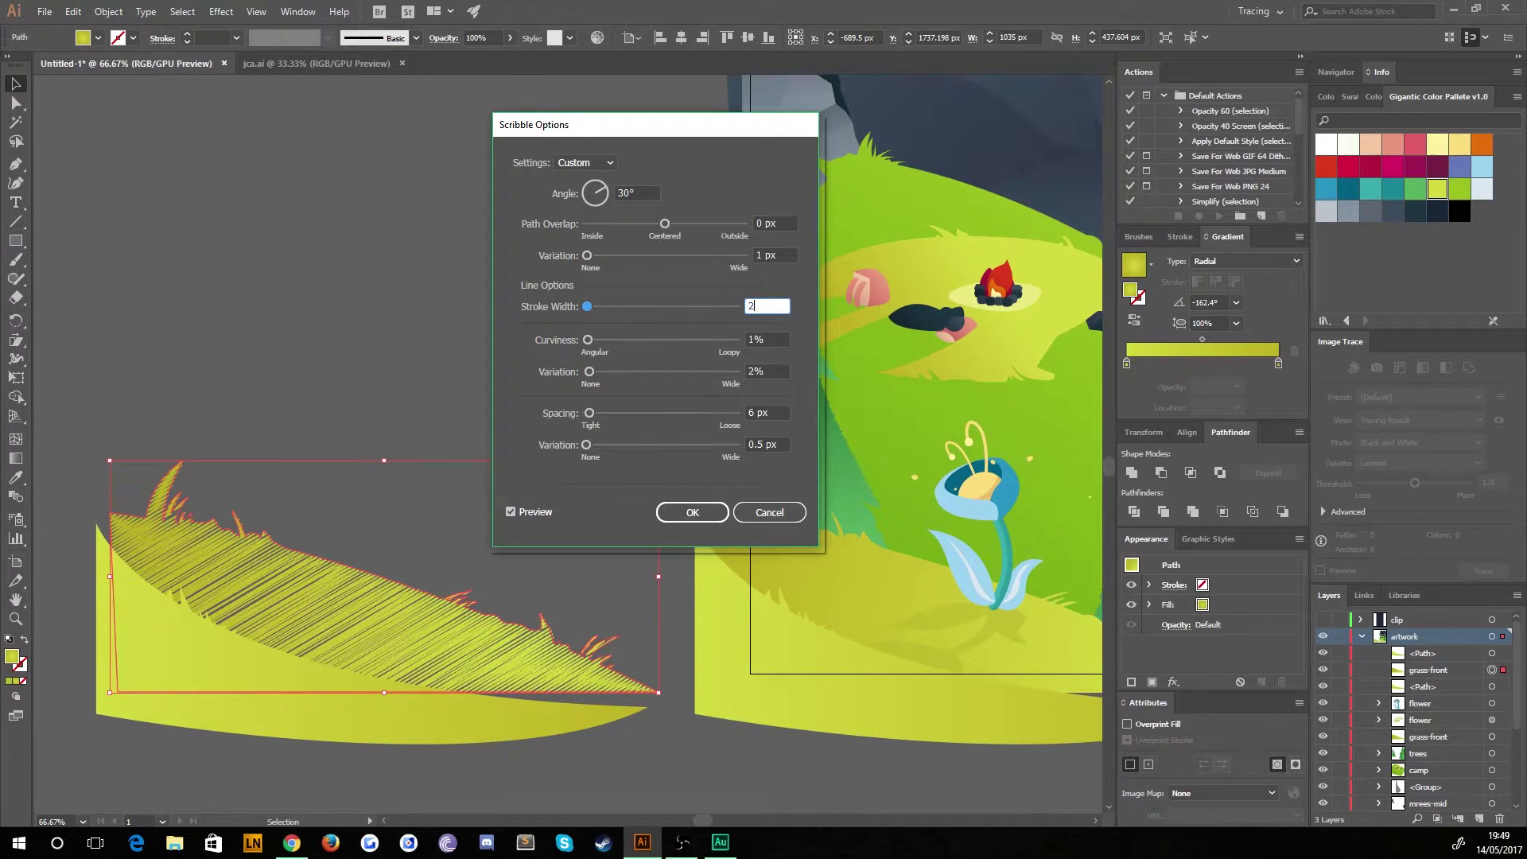
{"action": "left_click", "coordinate": [769, 342]}
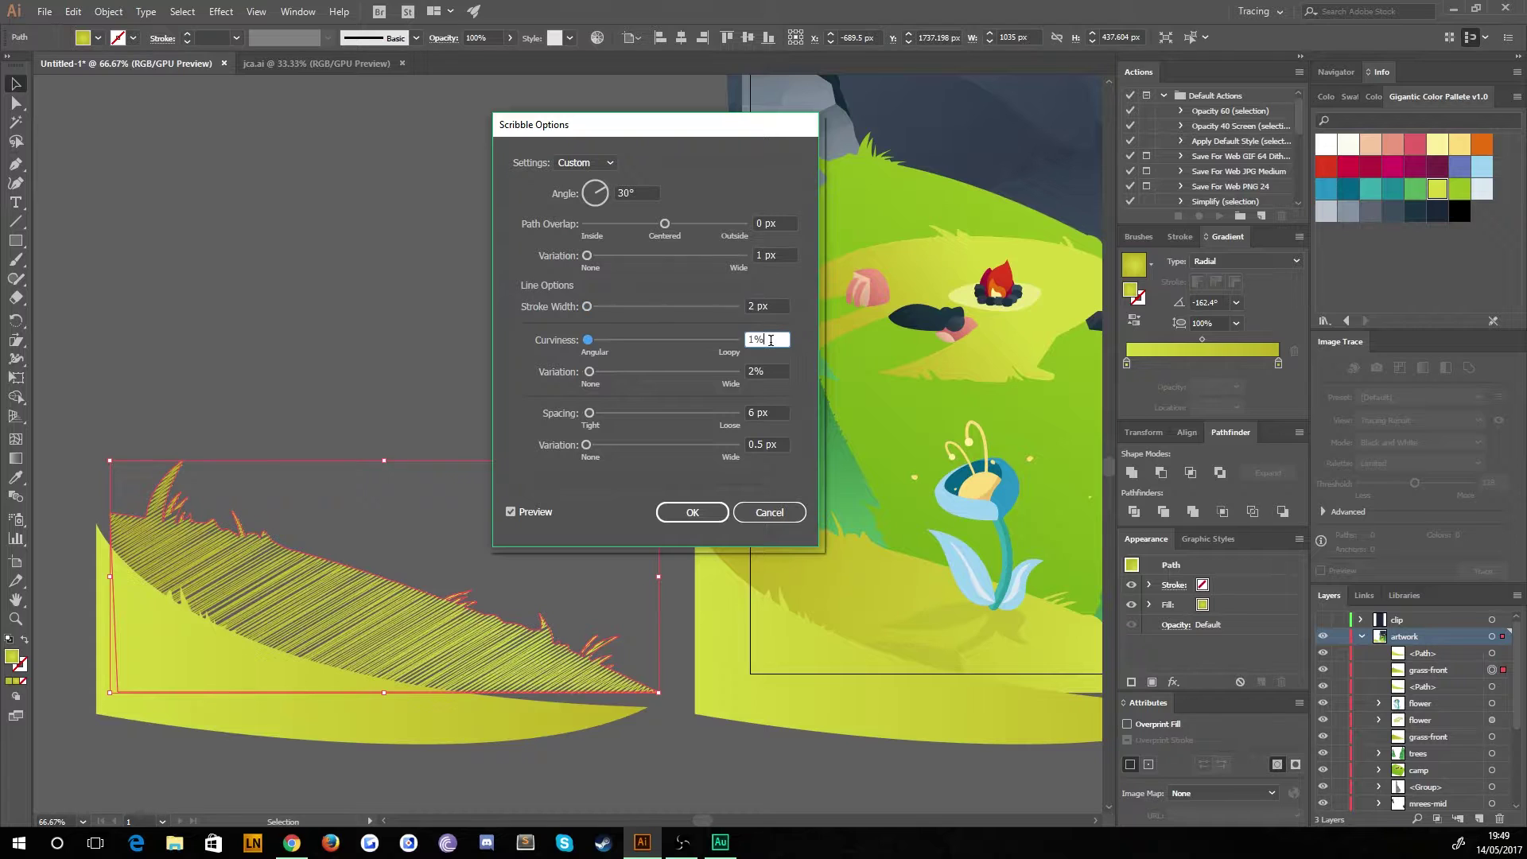
{"action": "left_click", "coordinate": [692, 518]}
{"action": "left_click", "coordinate": [471, 361]}
Move the scribbled upper grass copy over the original front grass, align its outline precisely and deselect it.
{"action": "mouse_move", "coordinate": [556, 644]}
{"action": "left_mouse_down"}
{"action": "mouse_move", "coordinate": [468, 571]}
{"action": "mouse_move", "coordinate": [987, 506]}
{"action": "left_mouse_up"}
{"action": "key", "text": "ctrl+equal"}
{"action": "key", "text": "ctrl+equal"}
{"action": "key", "text": "ctrl+equal"}
{"action": "left_click_drag", "start_coordinate": [382, 342], "coordinate": [983, 477]}
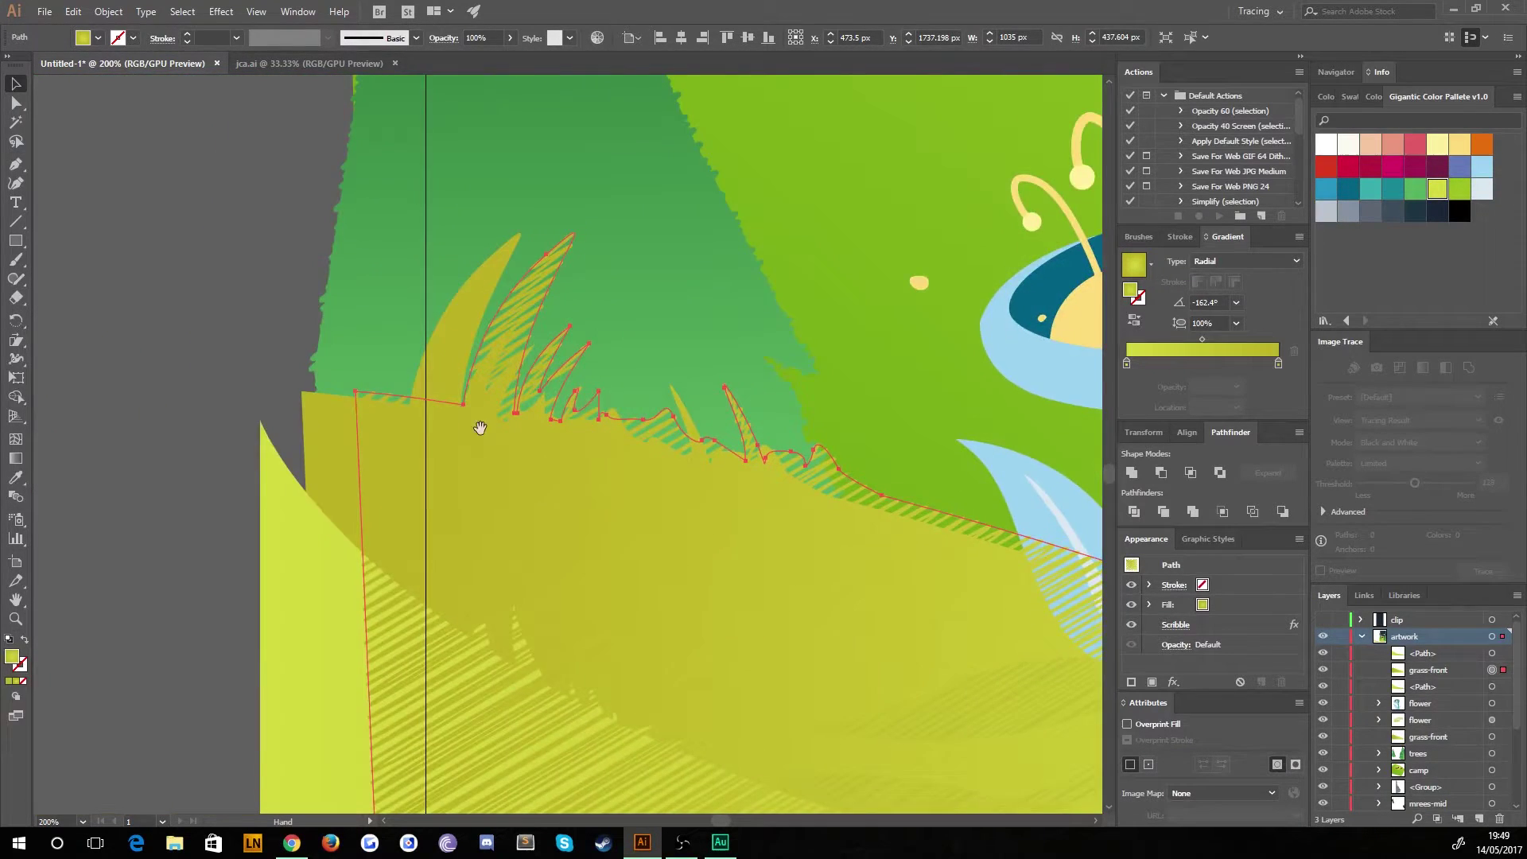
{"action": "left_click_drag", "start_coordinate": [479, 428], "coordinate": [629, 495]}
{"action": "left_click_drag", "start_coordinate": [661, 394], "coordinate": [608, 399]}
{"action": "left_click", "coordinate": [334, 314]}
{"action": "left_click_drag", "start_coordinate": [700, 477], "coordinate": [392, 333]}
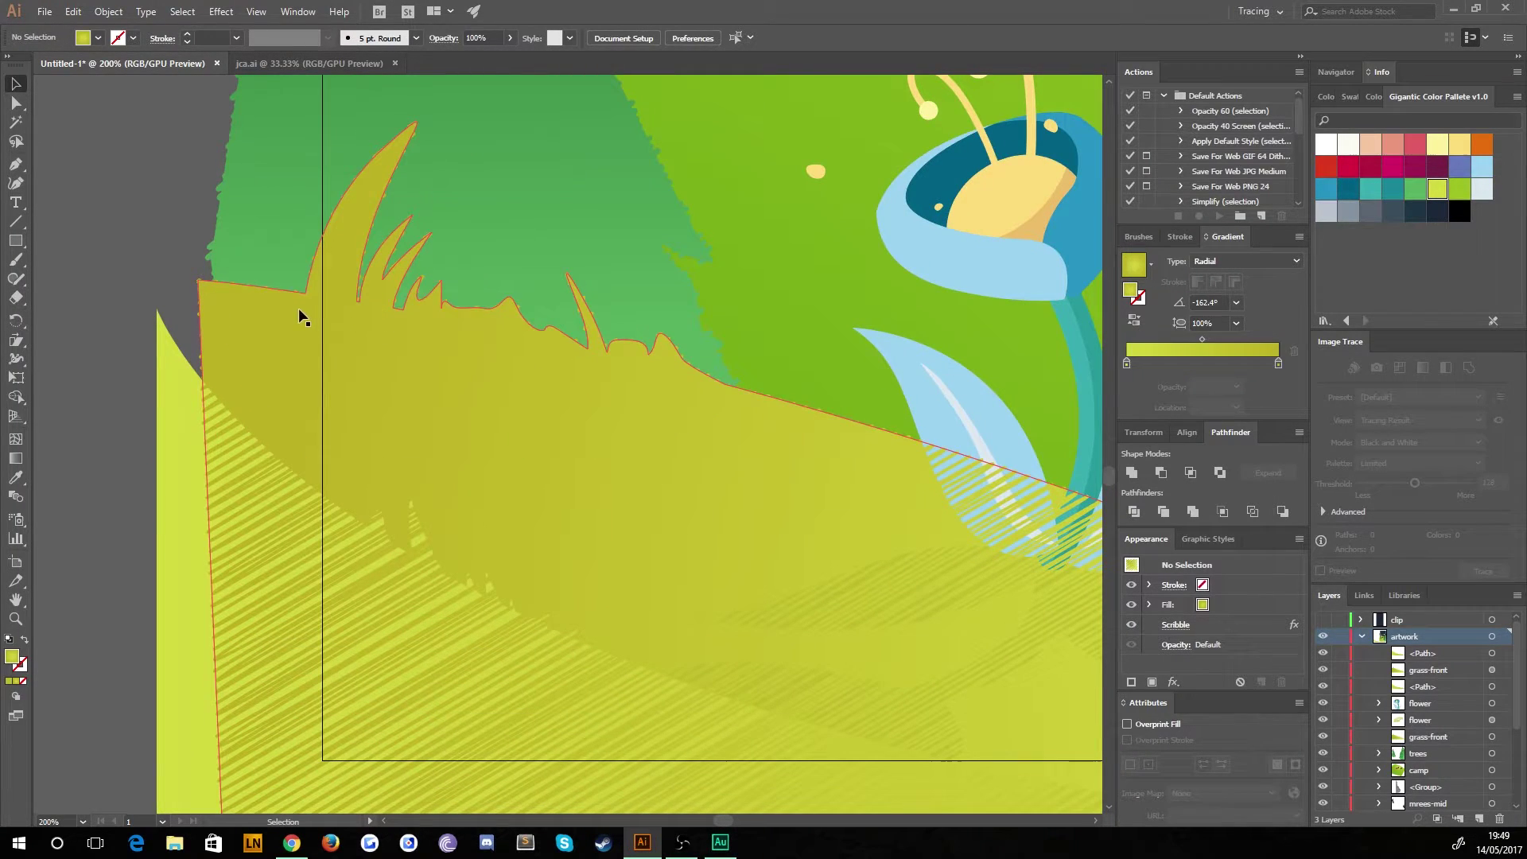
Send the scribbled grass copy backward behind the flower and its ground shadow, and deselect it.
{"action": "left_click", "coordinate": [659, 510]}
{"action": "key", "text": "ctrl+minus"}
{"action": "key", "text": "ctrl+bracketleft"}
{"action": "key", "text": "ctrl+bracketleft"}
{"action": "key", "text": "ctrl+bracketleft"}
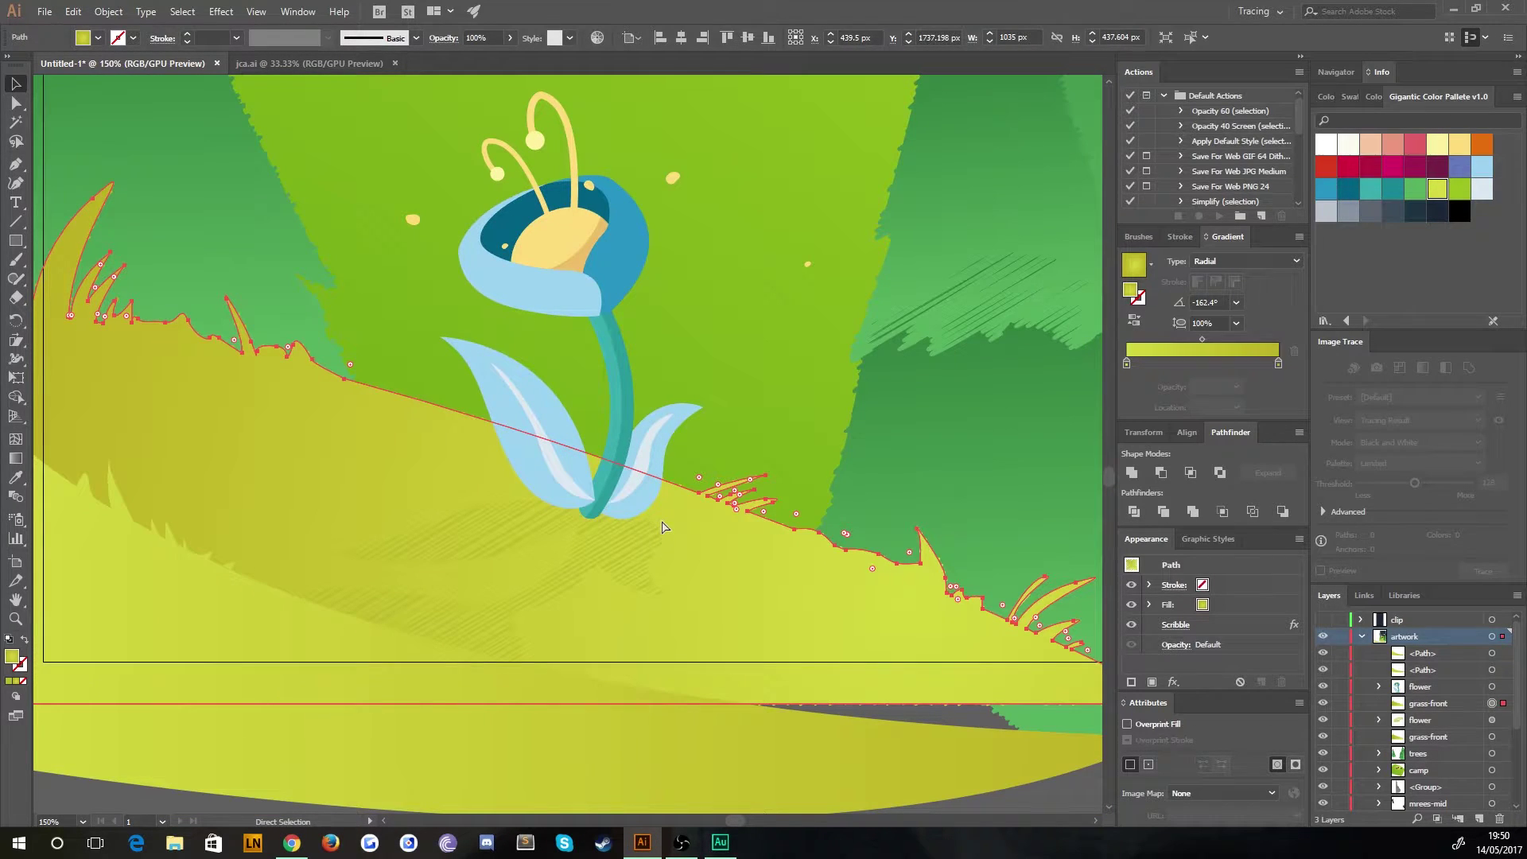
{"action": "key", "text": "v"}
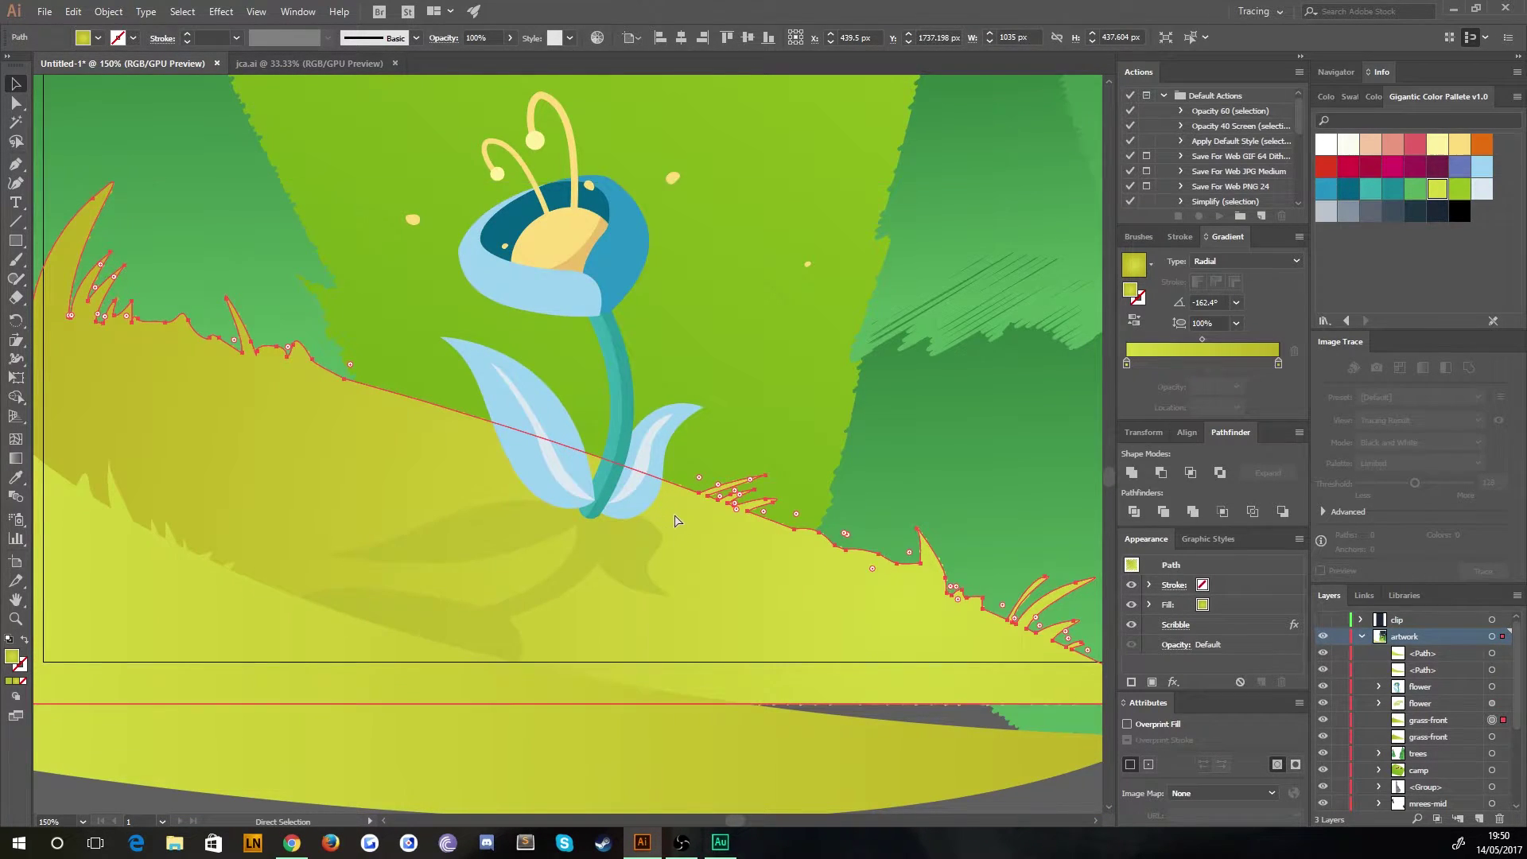
{"action": "key", "text": "ctrl+minus"}
{"action": "key", "text": "ctrl+minus"}
{"action": "left_click", "coordinate": [188, 282]}
Apply the Scribble effect to the lower grass copy with path overlap variation 2 px and deselect it.
{"action": "key", "text": "space"}
{"action": "left_click_drag", "start_coordinate": [192, 355], "coordinate": [276, 287]}
{"action": "left_click_drag", "start_coordinate": [273, 366], "coordinate": [434, 388]}
{"action": "key", "text": "space"}
{"action": "left_click", "coordinate": [256, 495]}
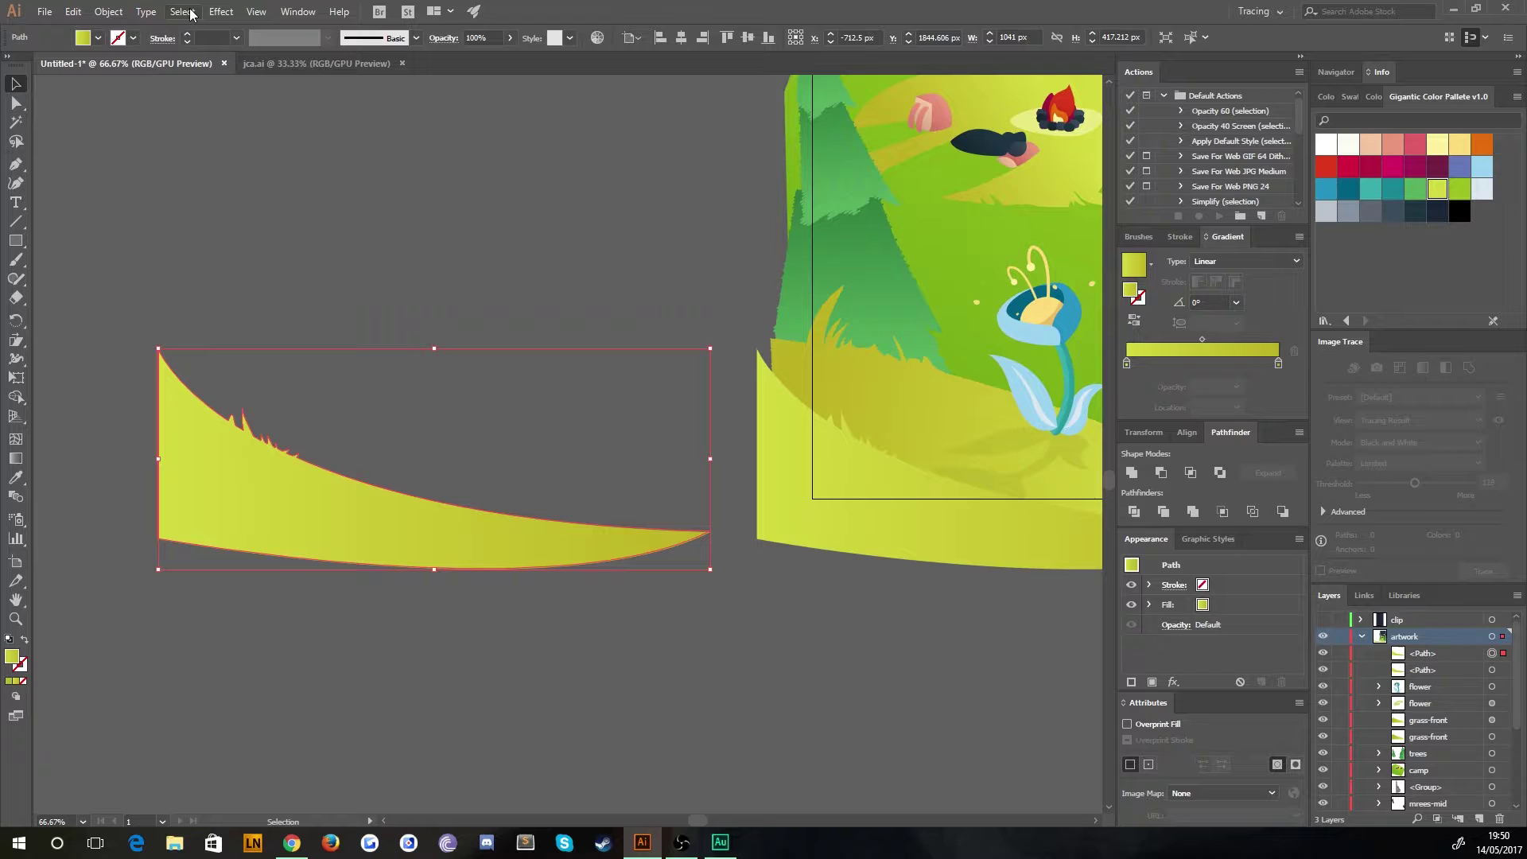
{"action": "left_click", "coordinate": [182, 11]}
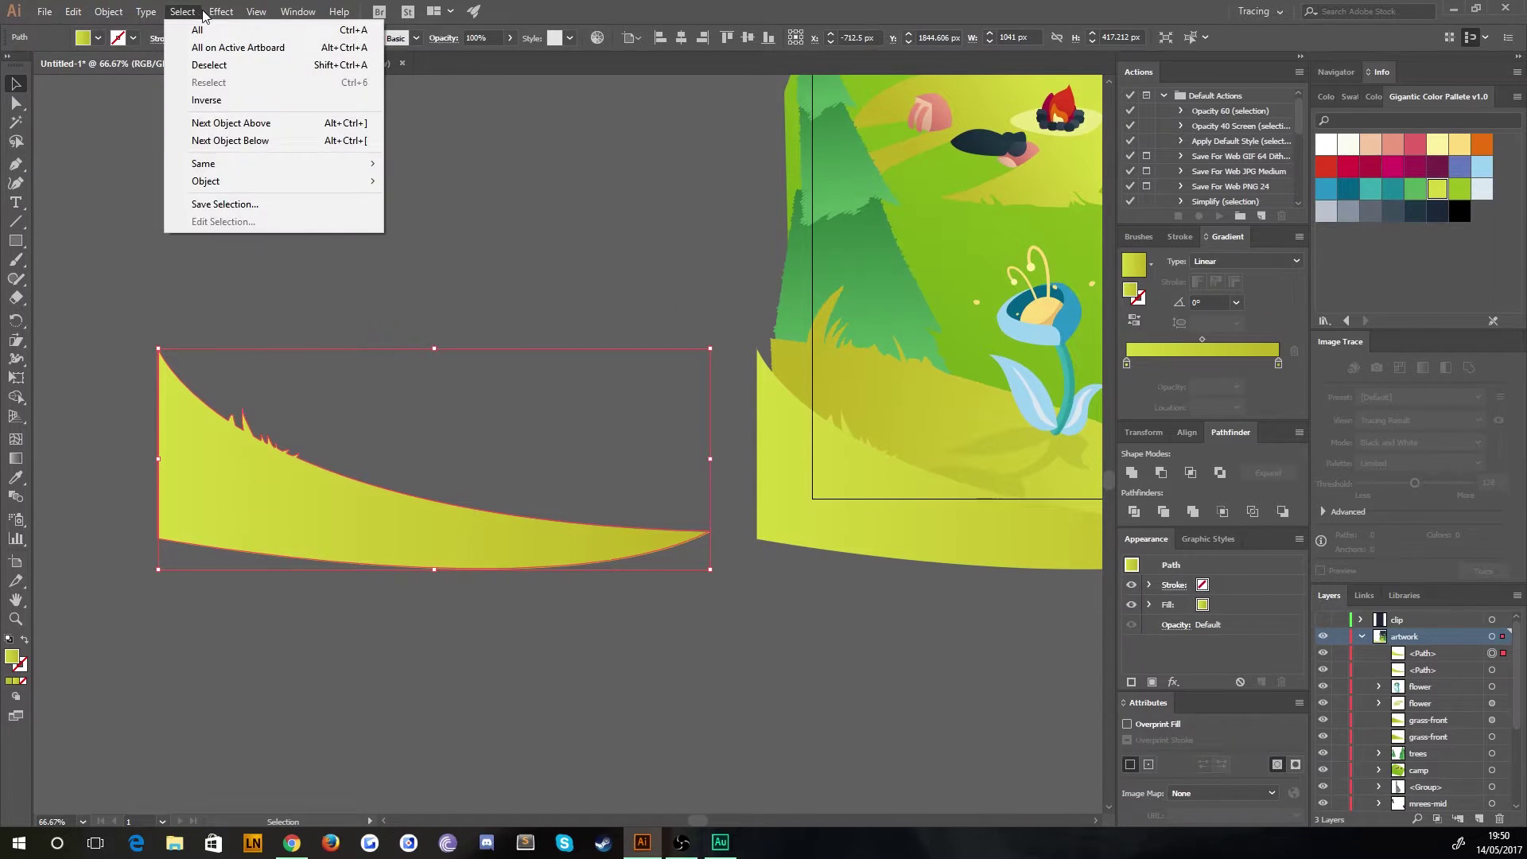
{"action": "mouse_move", "coordinate": [221, 11]}
{"action": "mouse_move", "coordinate": [334, 192]}
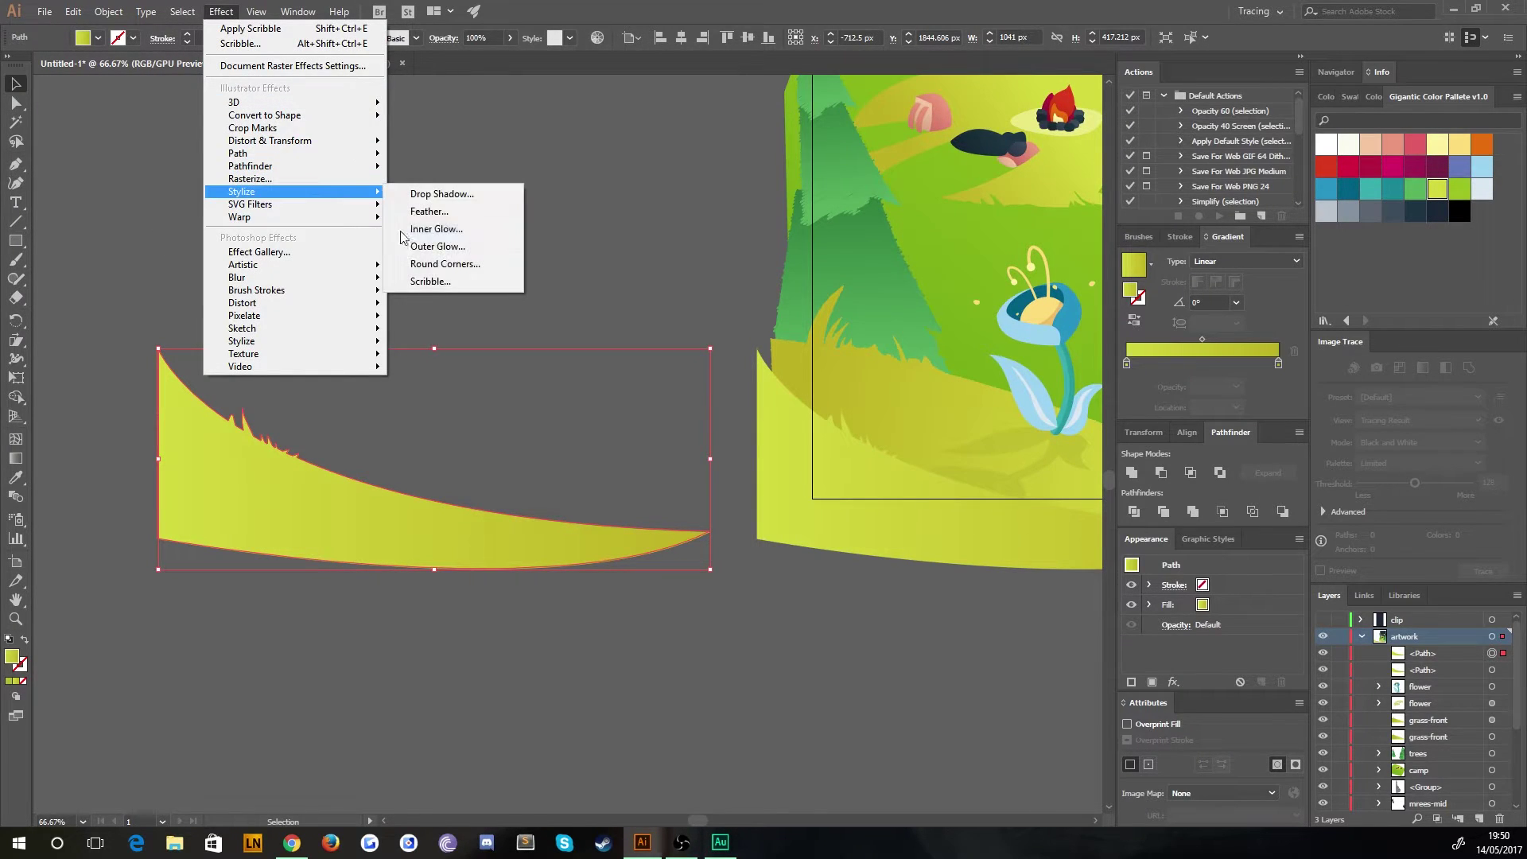
{"action": "left_click", "coordinate": [433, 280]}
{"action": "left_click", "coordinate": [775, 252]}
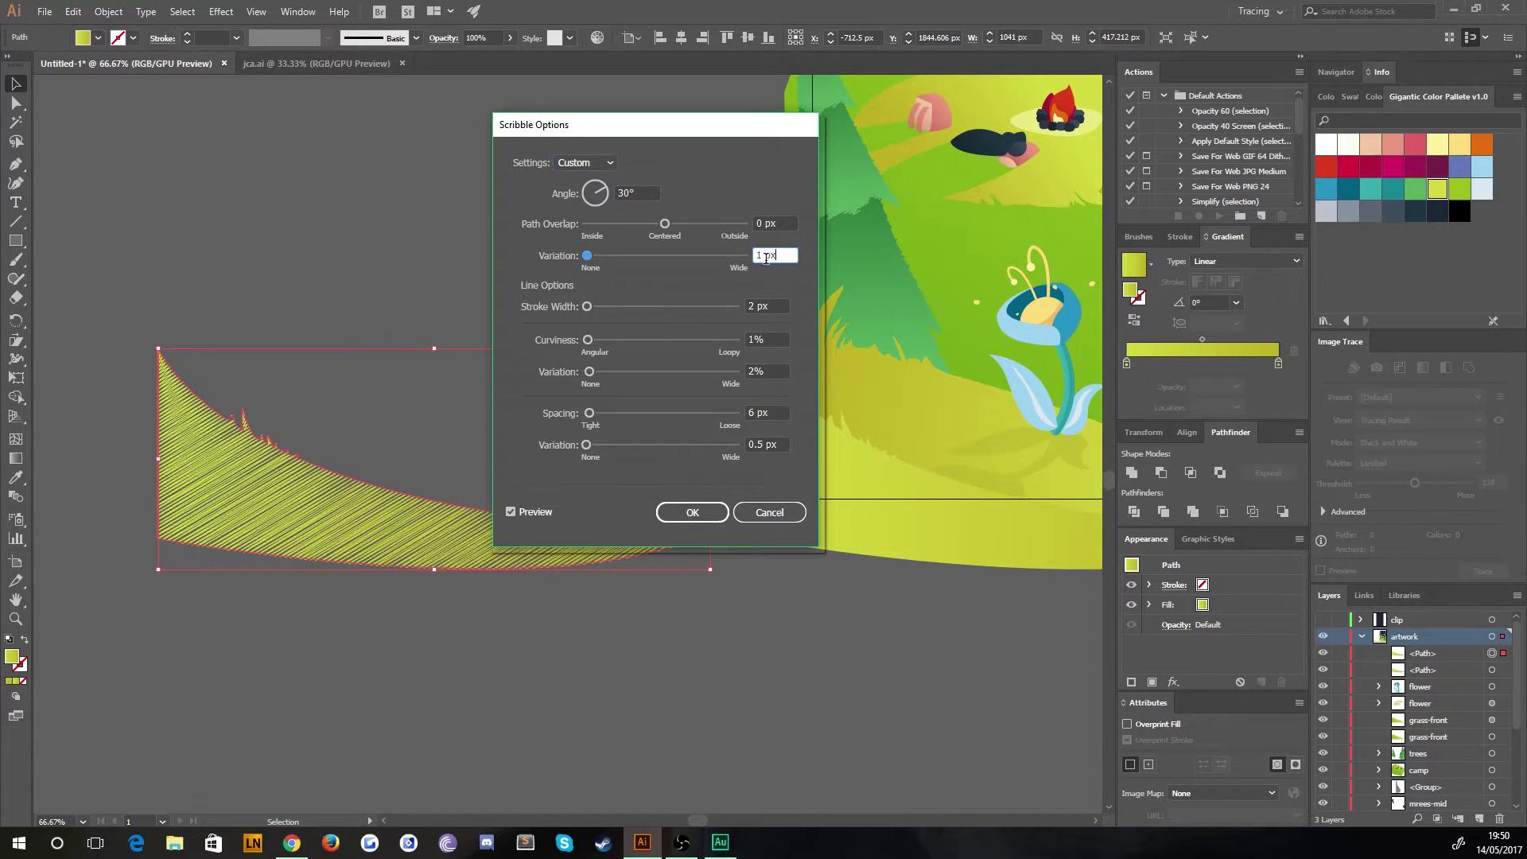
{"action": "left_click_drag", "start_coordinate": [776, 252], "coordinate": [702, 257]}
{"action": "type", "text": "2 px"}
{"action": "left_click", "coordinate": [692, 512]}
{"action": "left_click", "coordinate": [359, 212]}
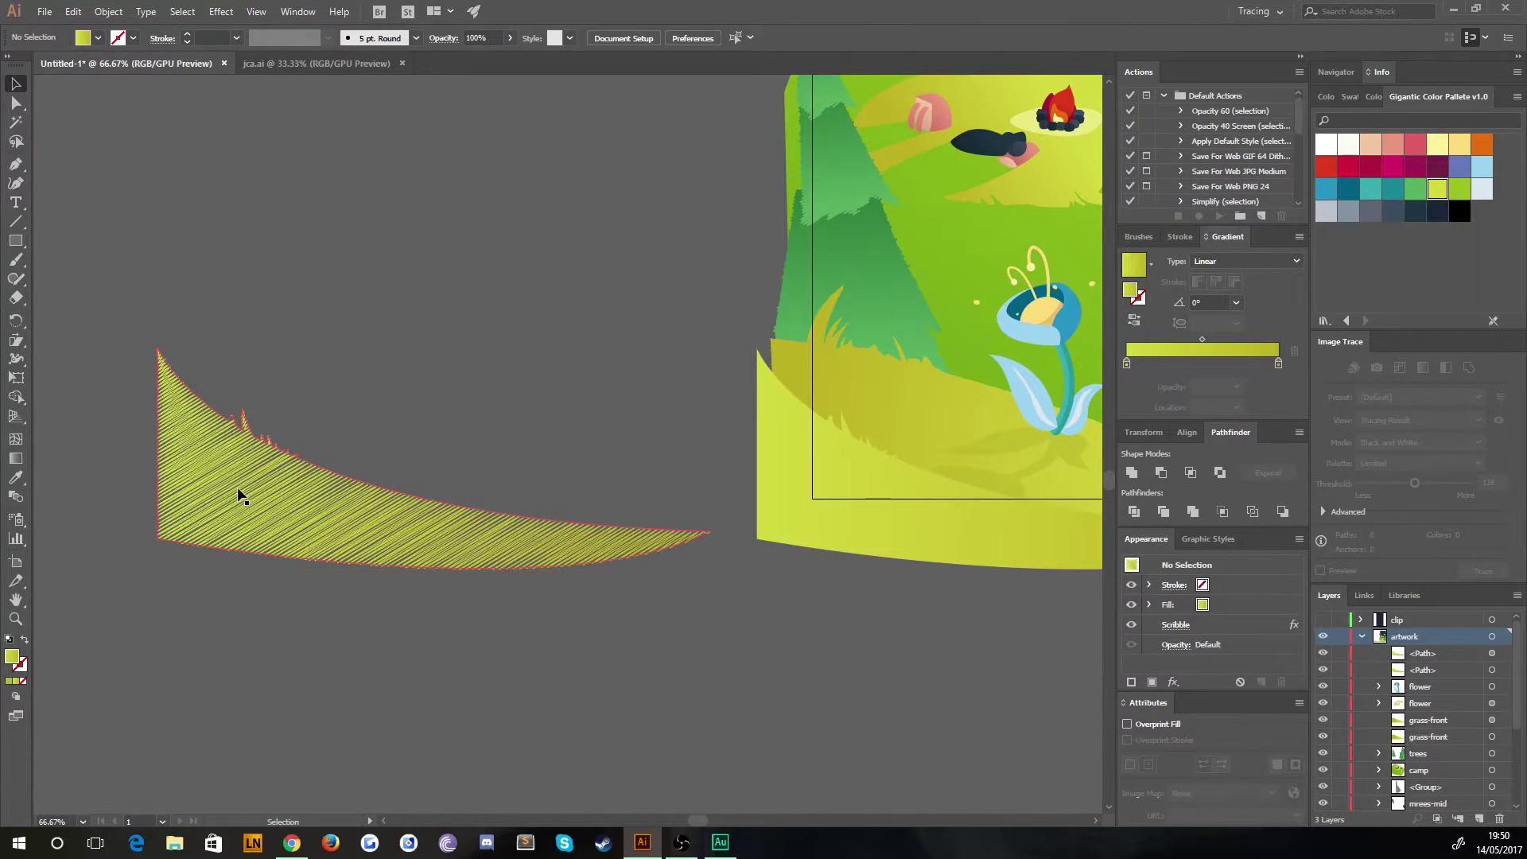
Move the scribbled lower grass copy over the original lower grass, align its outline precisely and deselect it.
{"action": "left_click_drag", "start_coordinate": [238, 494], "coordinate": [827, 441]}
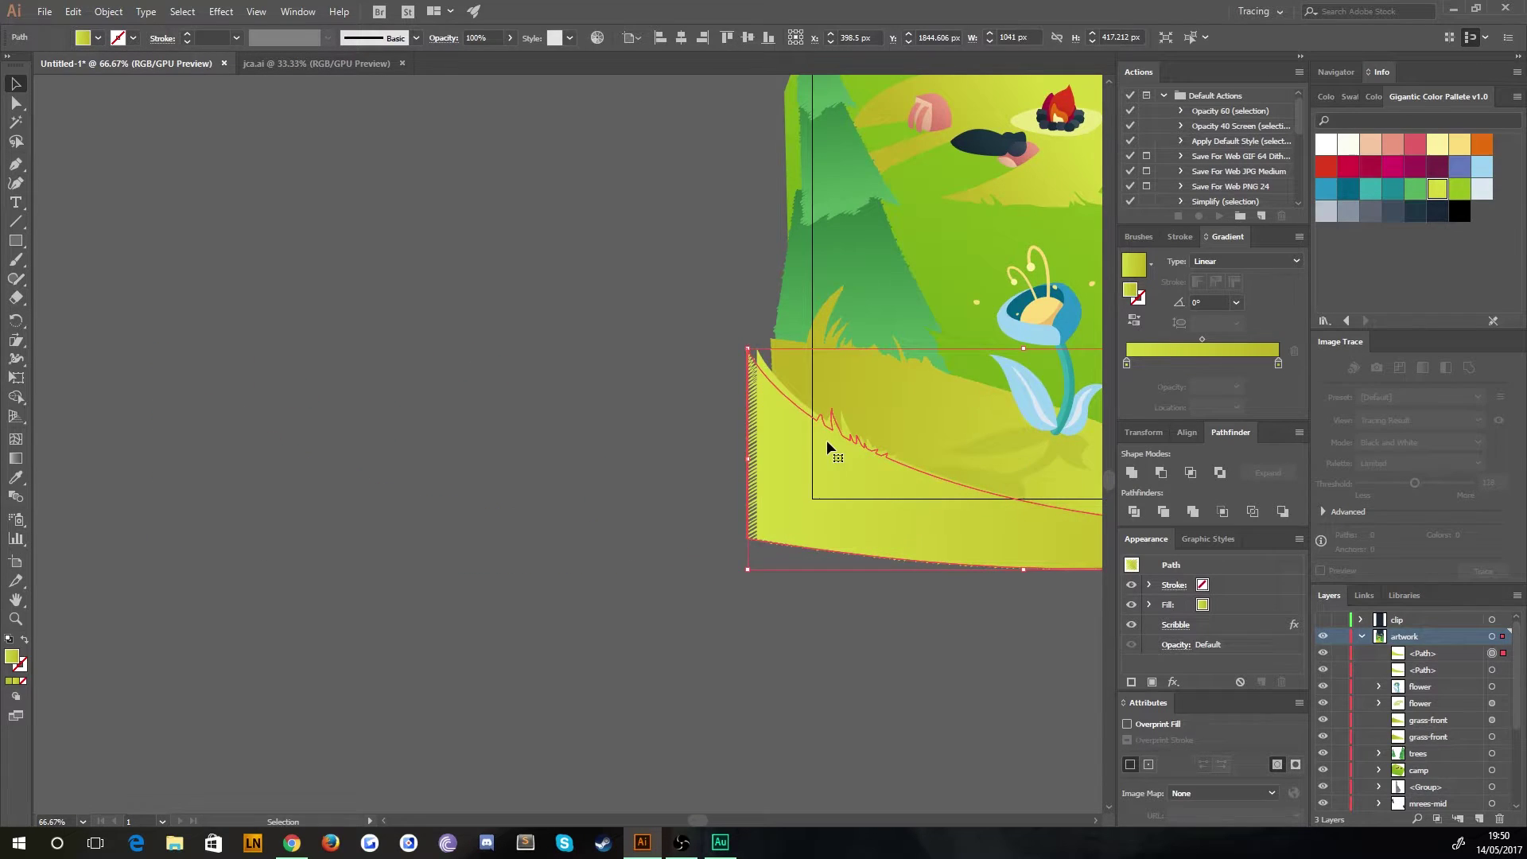
{"action": "key", "text": "ctrl+equal"}
{"action": "key", "text": "ctrl+equal"}
{"action": "key", "text": "ctrl+equal"}
{"action": "left_click_drag", "start_coordinate": [279, 426], "coordinate": [805, 437]}
{"action": "mouse_move", "coordinate": [450, 307]}
{"action": "left_mouse_down"}
{"action": "mouse_move", "coordinate": [700, 450]}
{"action": "mouse_move", "coordinate": [652, 462]}
{"action": "left_mouse_up"}
{"action": "left_click", "coordinate": [523, 450]}
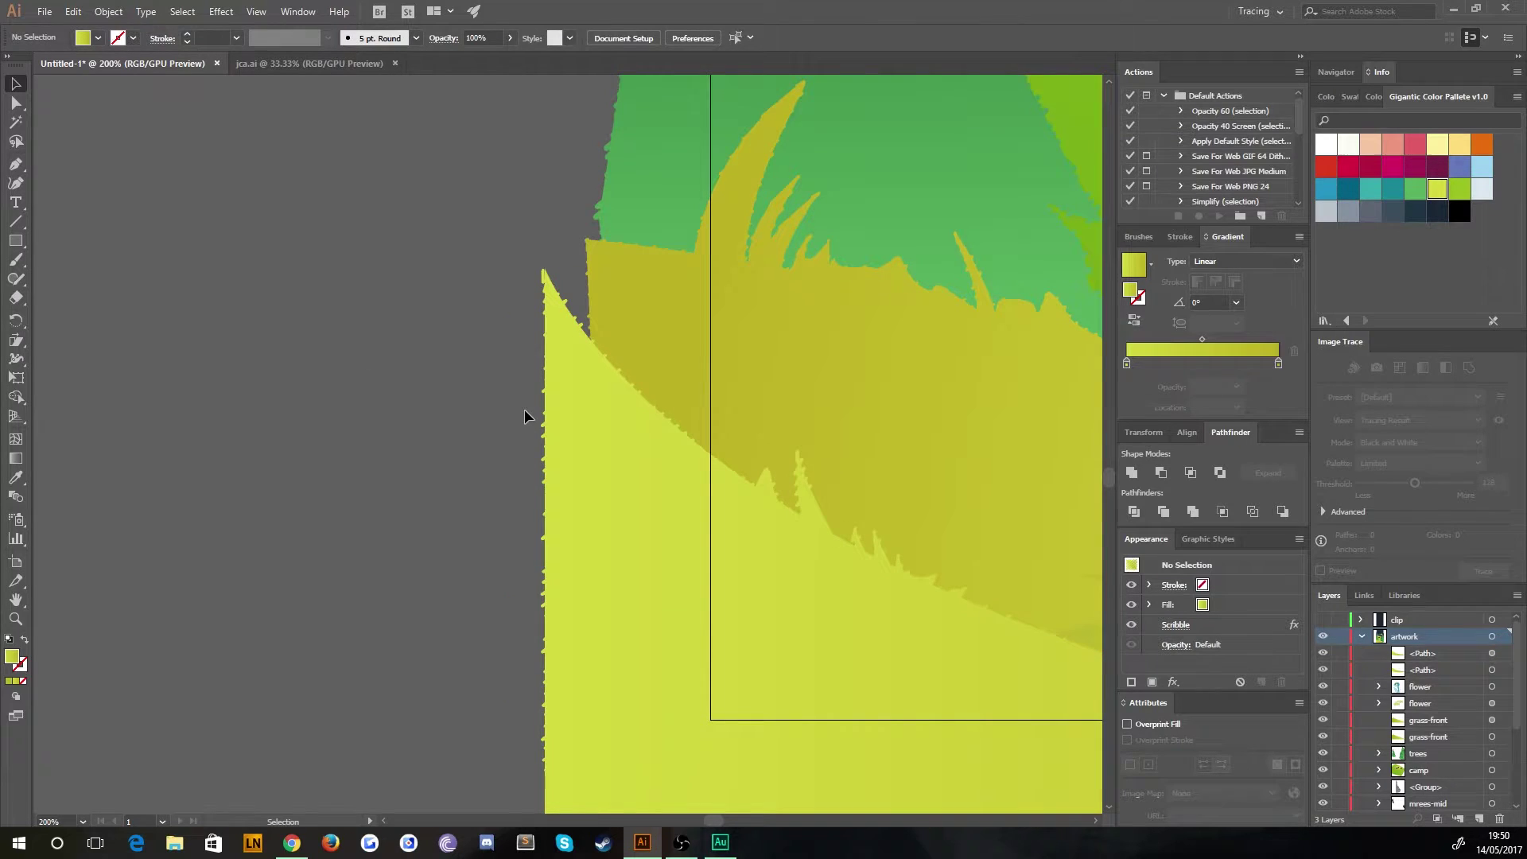
Isolate the camp group and place a duplicate of its green hill shape on the empty canvas beside the artboard.
{"action": "key", "text": "ctrl+minus"}
{"action": "key", "text": "ctrl+minus"}
{"action": "key", "text": "ctrl+minus"}
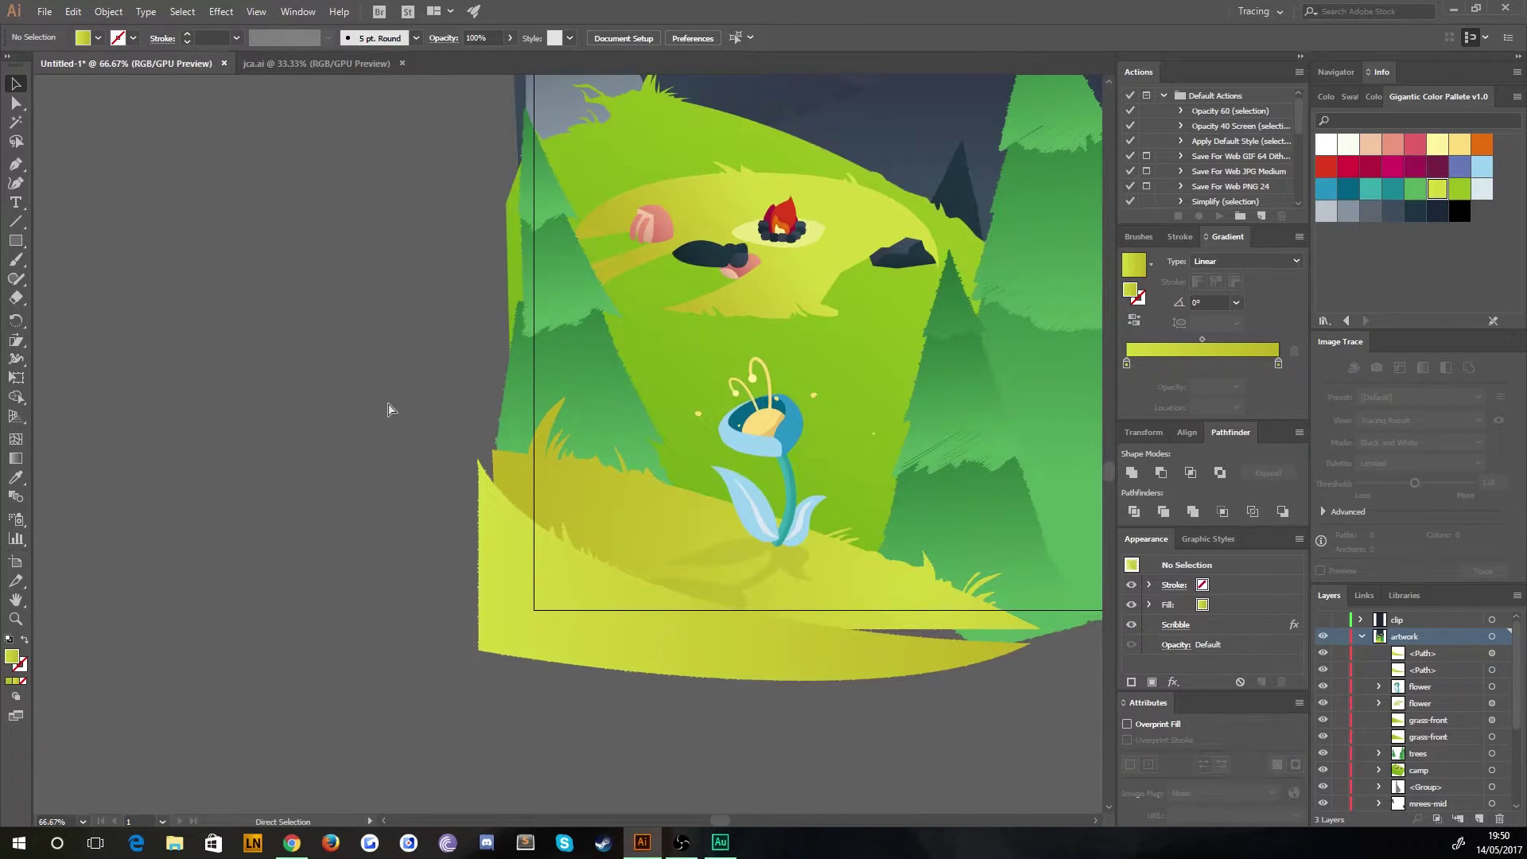
{"action": "key", "text": "ctrl+minus"}
{"action": "left_click_drag", "start_coordinate": [349, 377], "coordinate": [350, 450]}
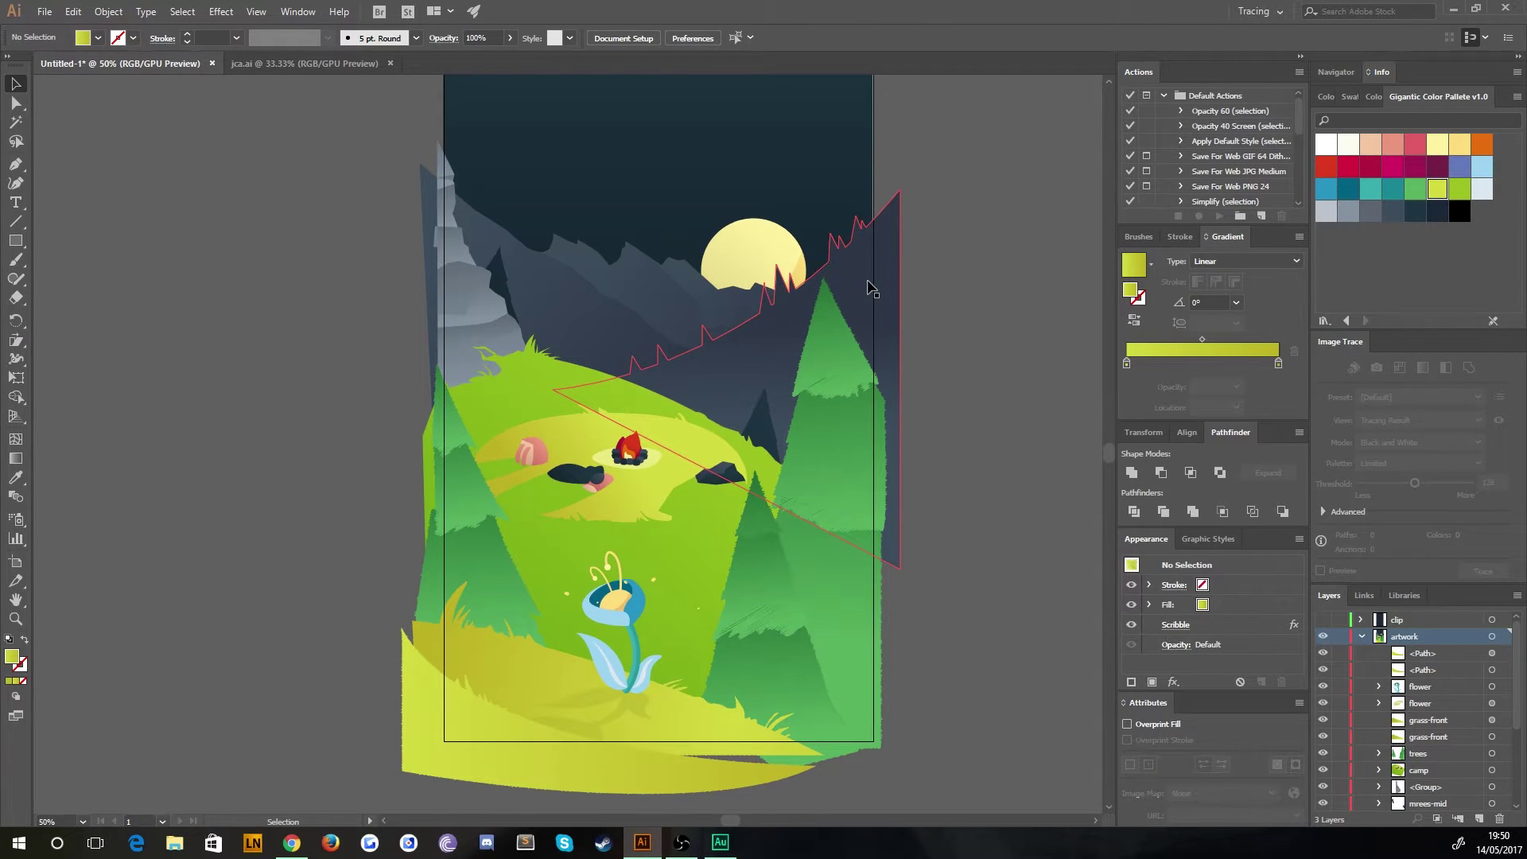
{"action": "left_click", "coordinate": [768, 434]}
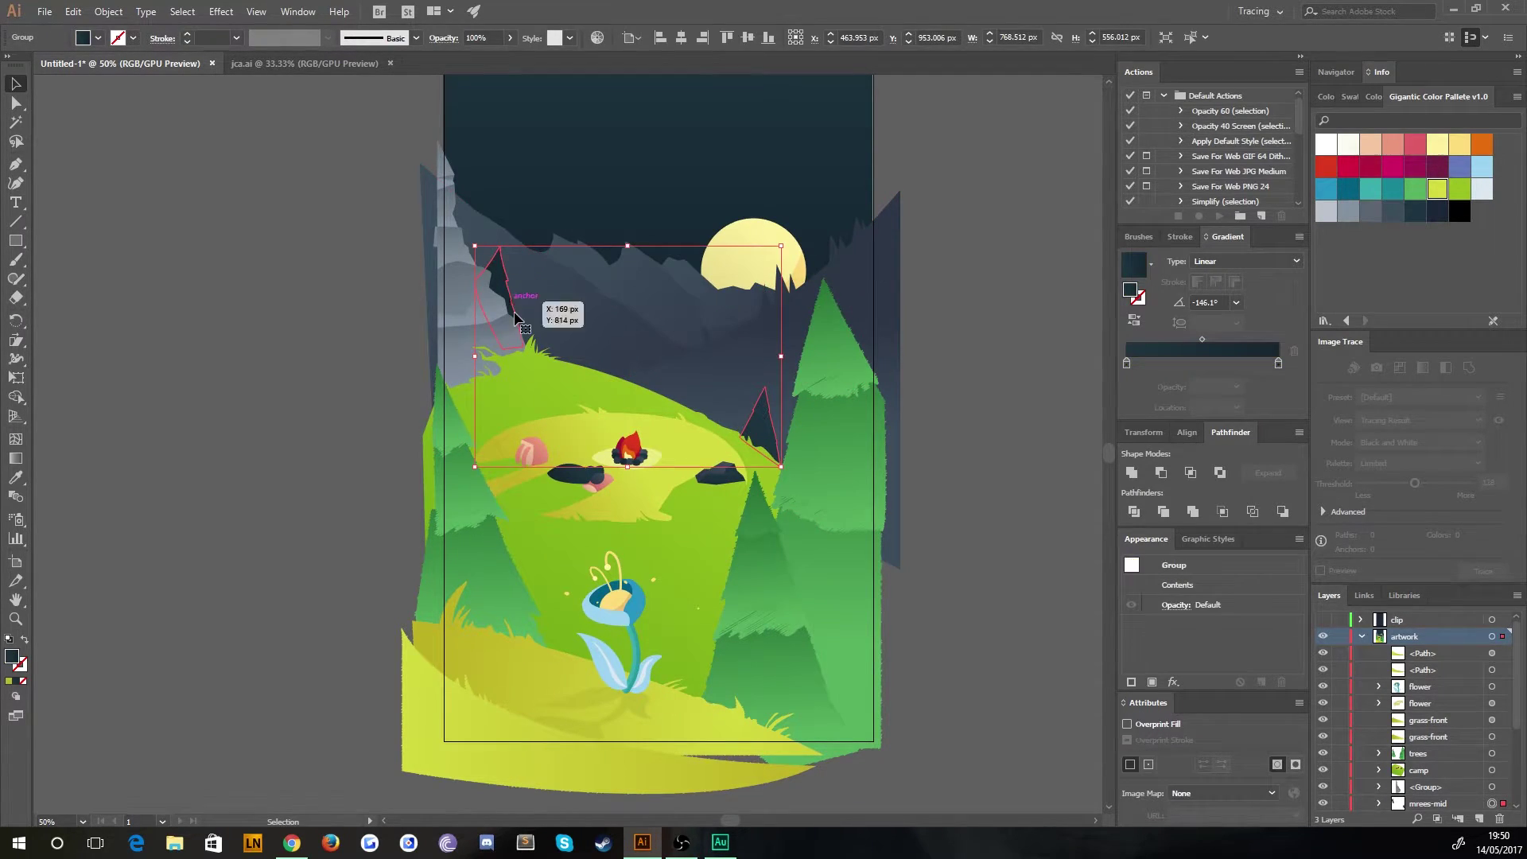
{"action": "key", "text": "ctrl+shift+a"}
{"action": "left_click", "coordinate": [509, 399]}
{"action": "key", "text": "ctrl+plus"}
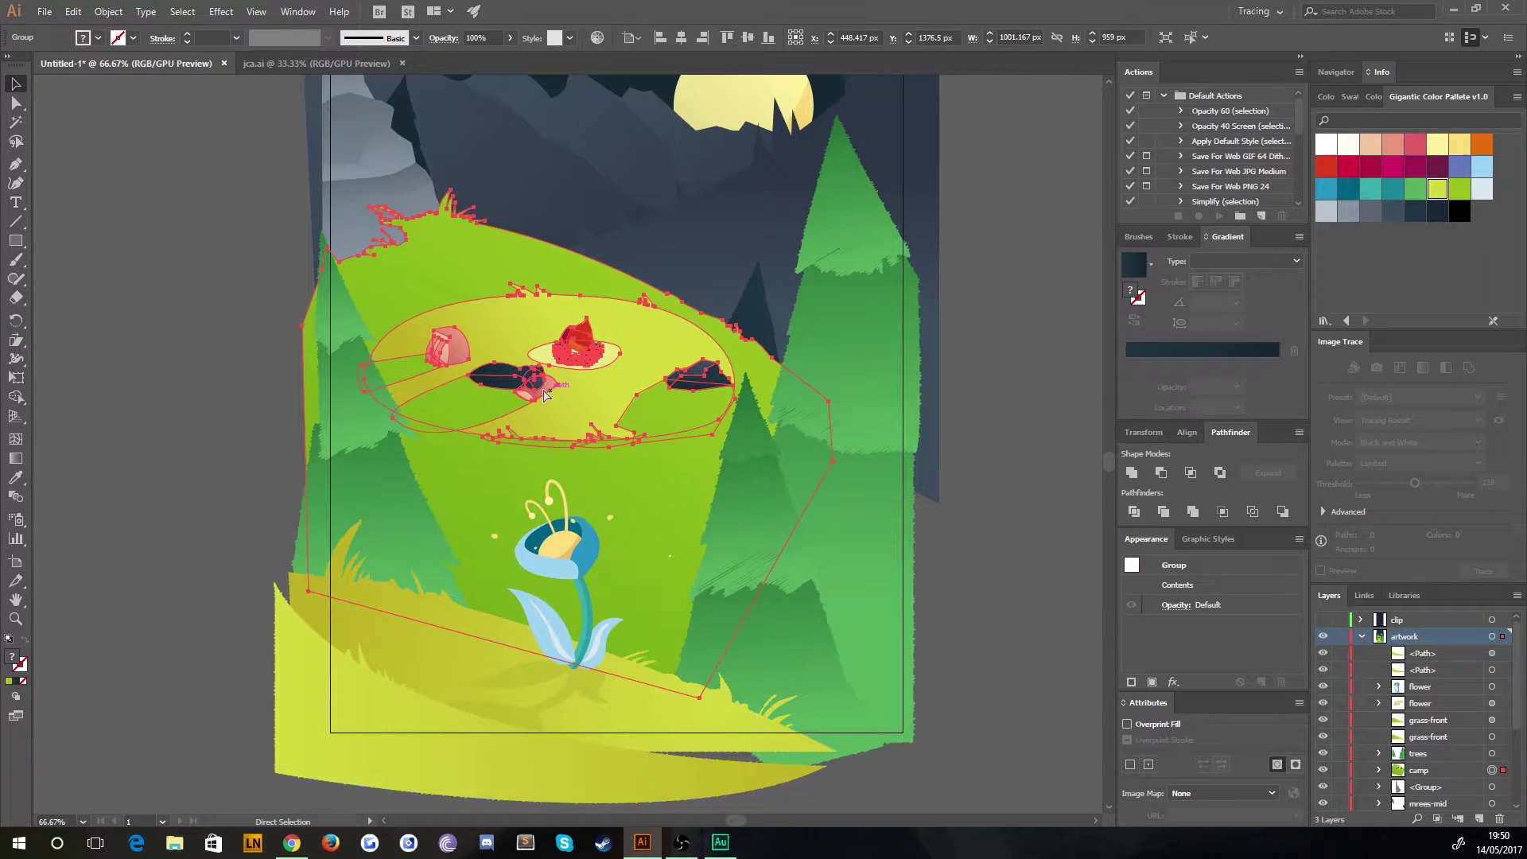
{"action": "left_click_drag", "start_coordinate": [409, 413], "coordinate": [651, 458]}
{"action": "double_click", "coordinate": [689, 353]}
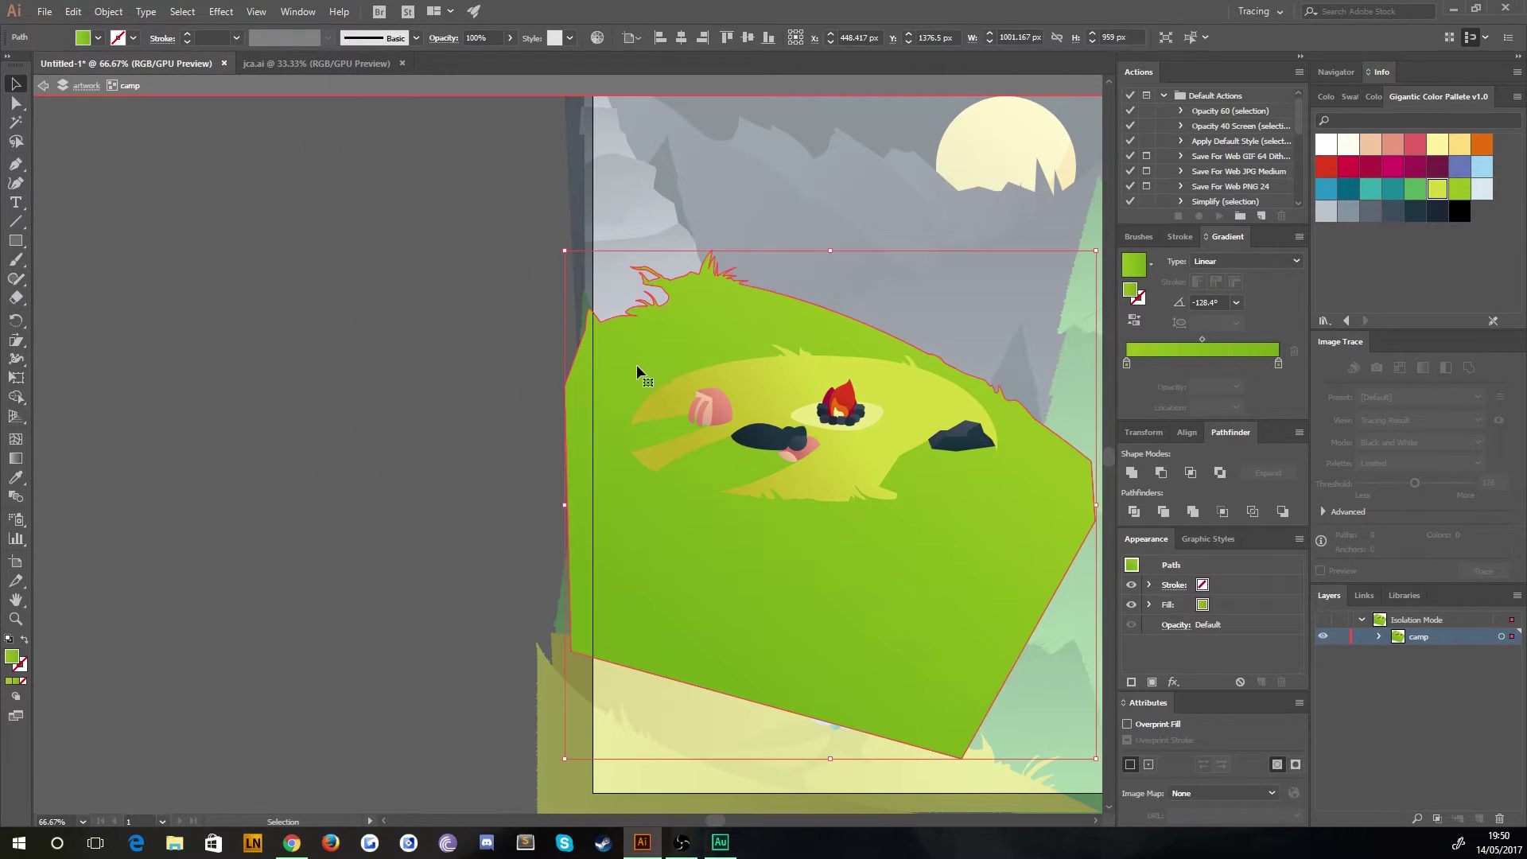
{"action": "left_click_drag", "start_coordinate": [646, 349], "coordinate": [101, 390]}
{"action": "left_click_drag", "start_coordinate": [320, 280], "coordinate": [509, 282]}
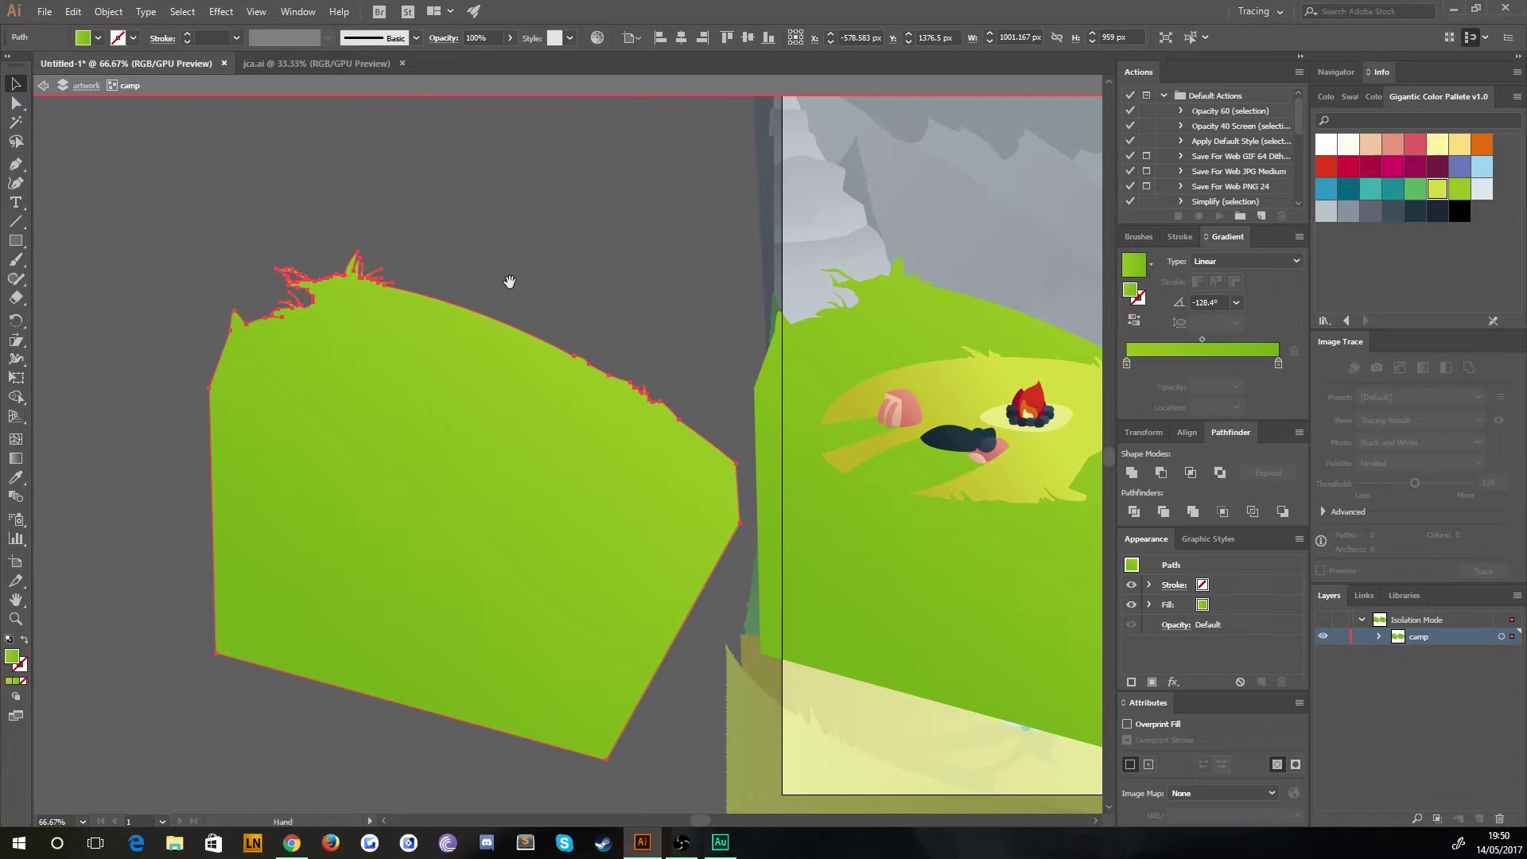
Start a Scribble effect on the hill copy and set its stroke width to 1 px.
{"action": "left_click", "coordinate": [220, 11]}
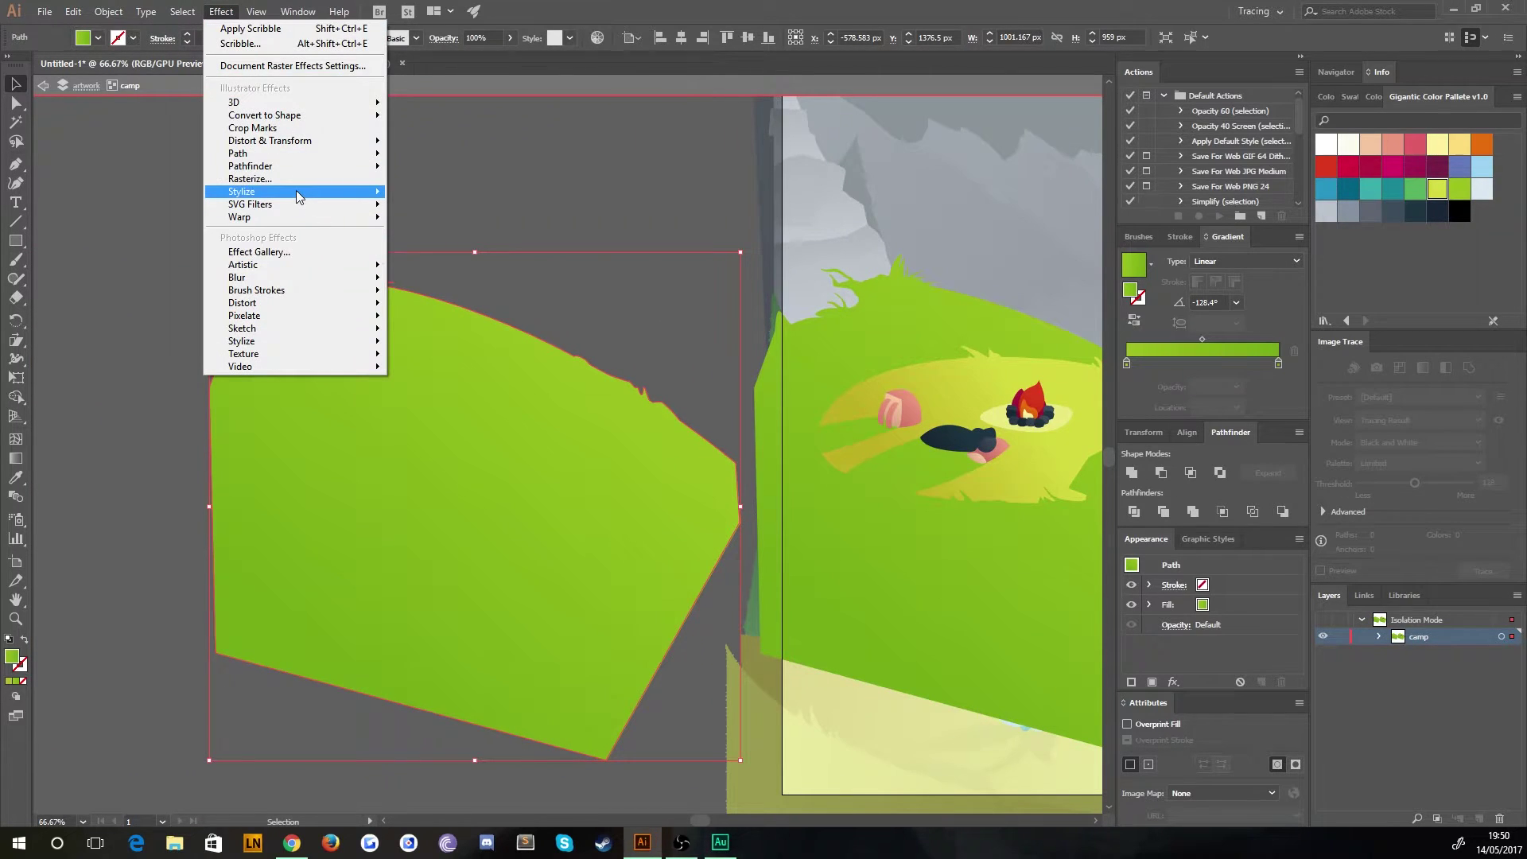
{"action": "mouse_move", "coordinate": [374, 217]}
{"action": "left_click", "coordinate": [450, 284]}
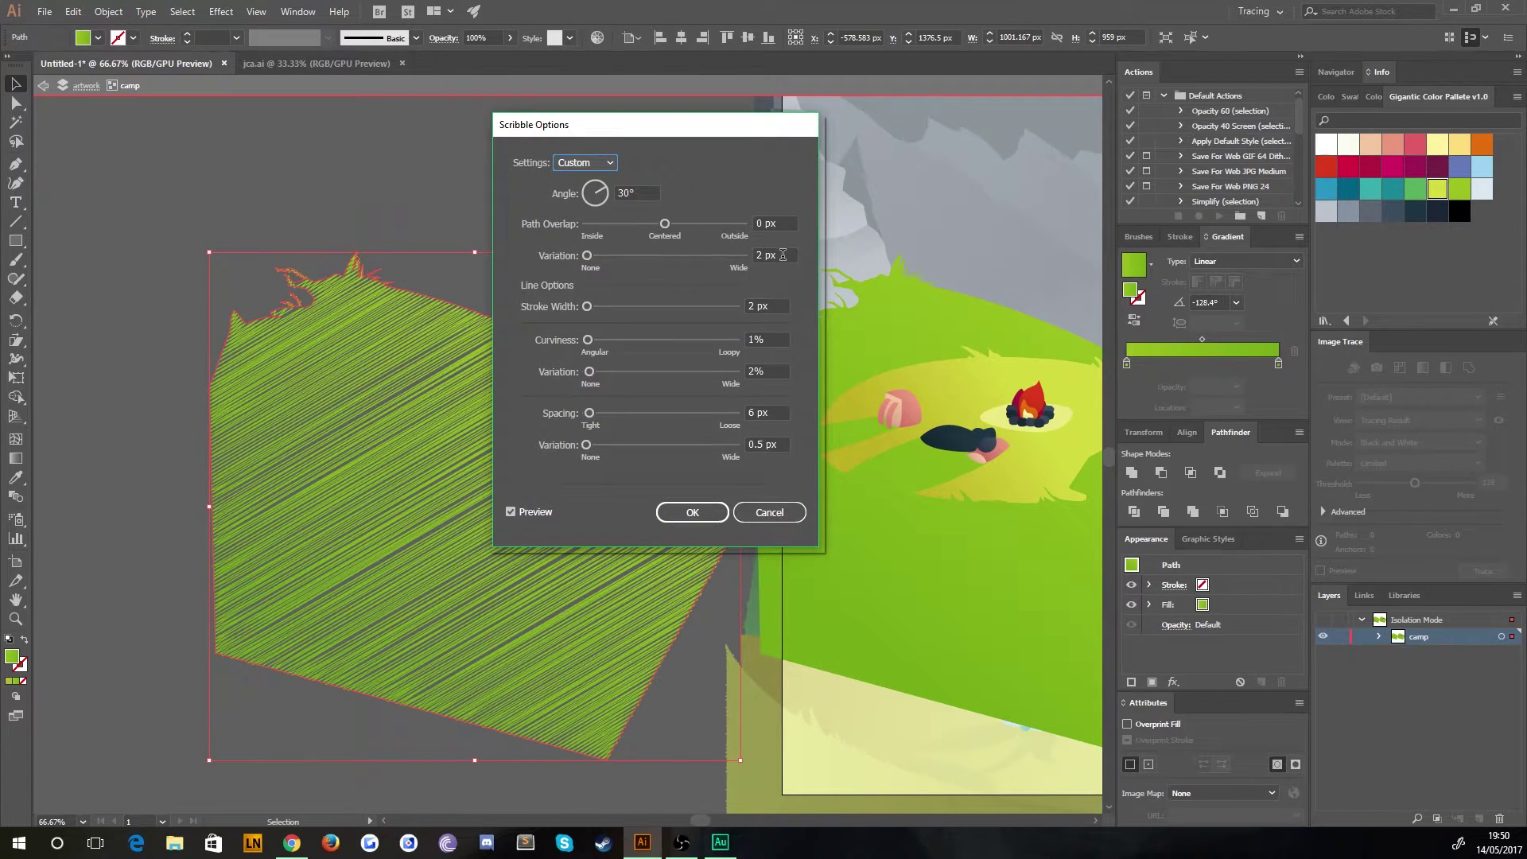
{"action": "left_click", "coordinate": [763, 310]}
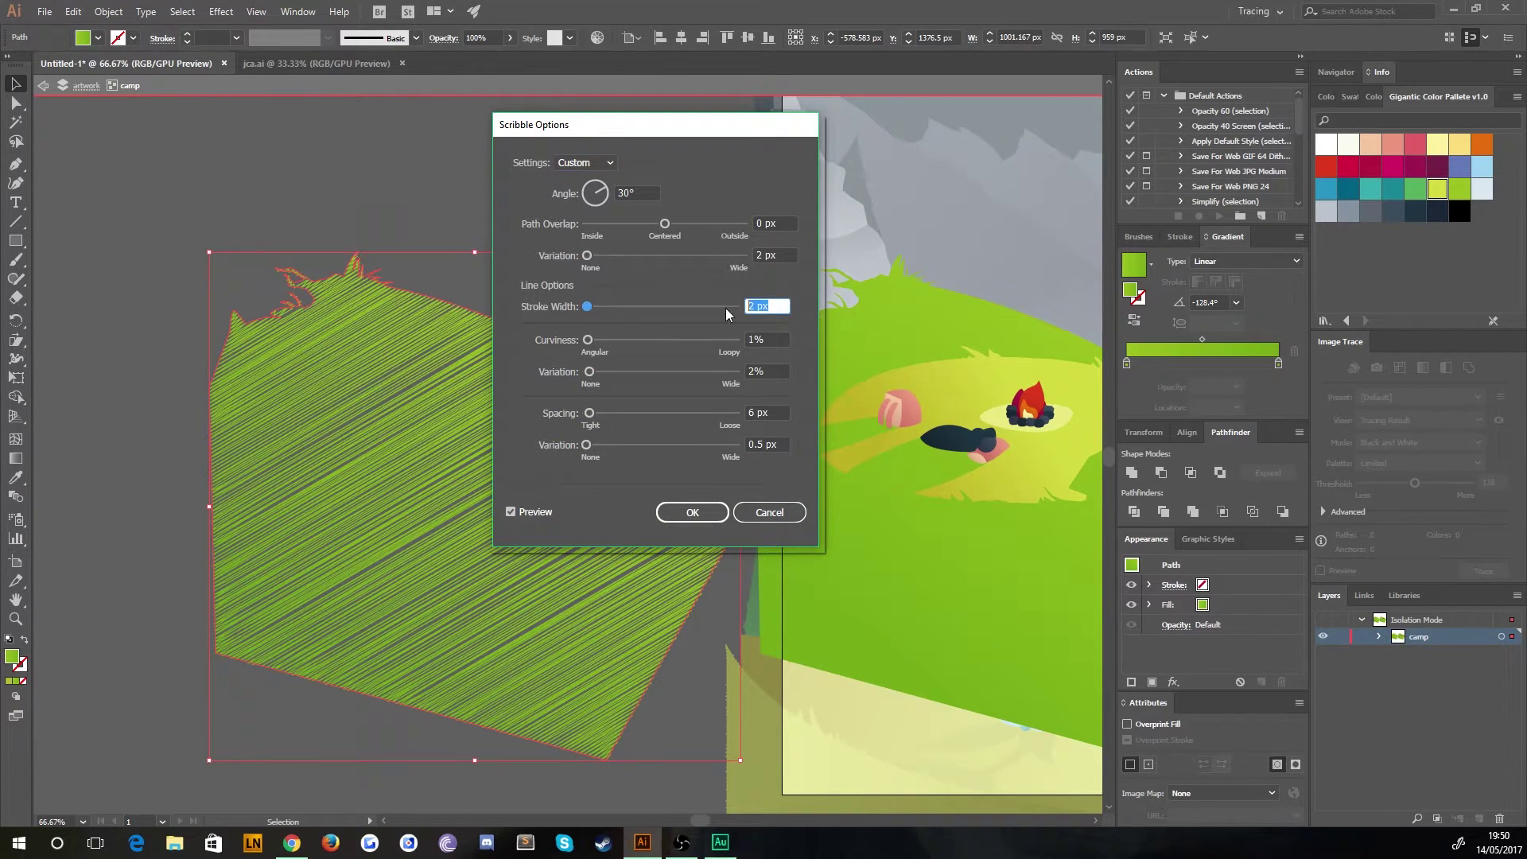
{"action": "type", "text": "1"}
{"action": "left_click", "coordinate": [774, 334]}
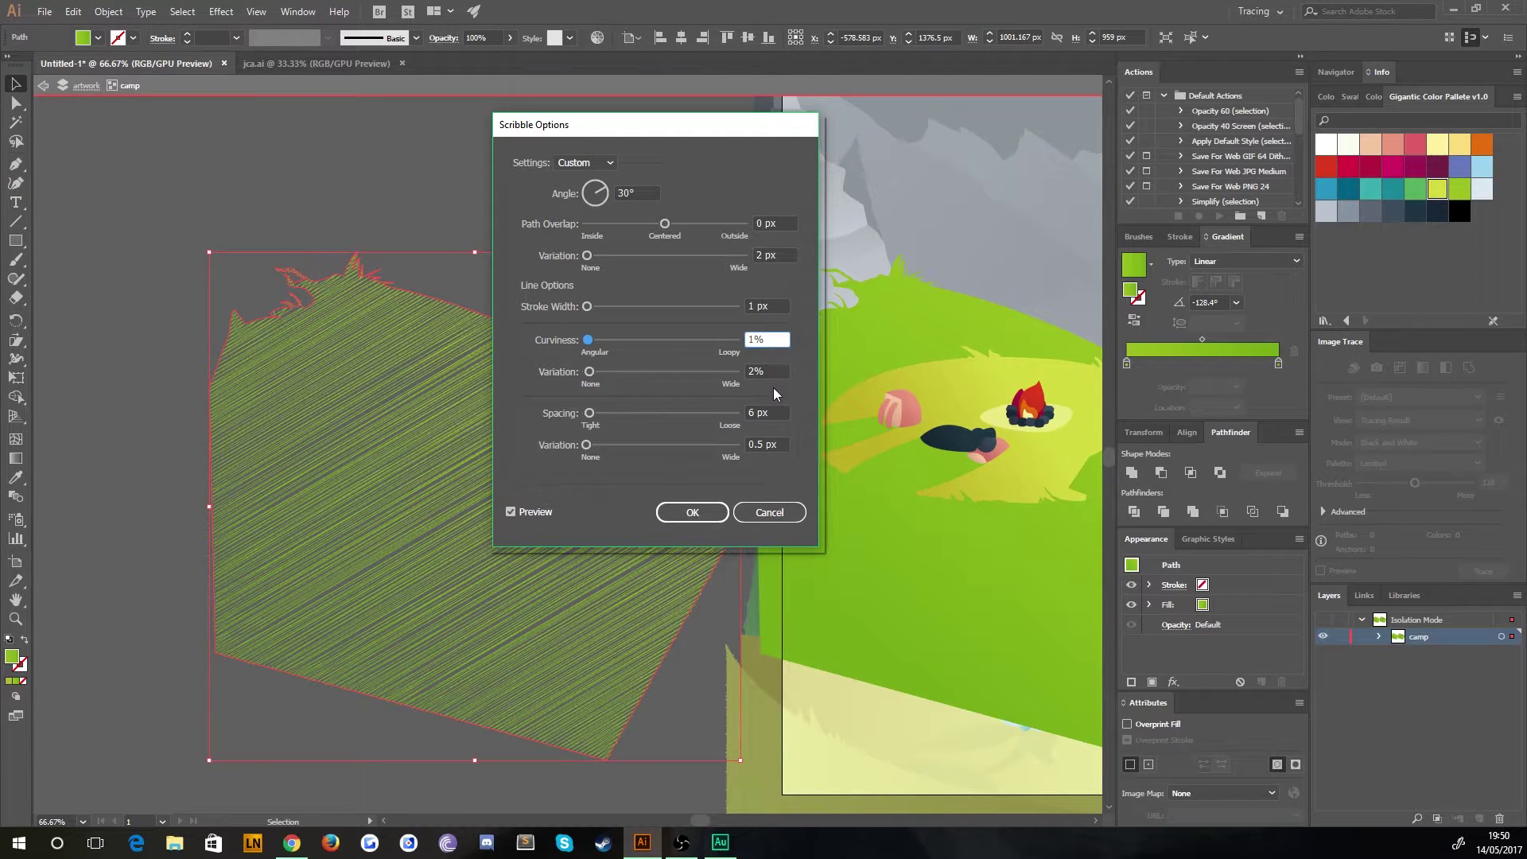
Set the scribble's spacing to 3 px, apply the effect and deselect the hill copy.
{"action": "left_click", "coordinate": [767, 412]}
{"action": "left_click", "coordinate": [762, 450]}
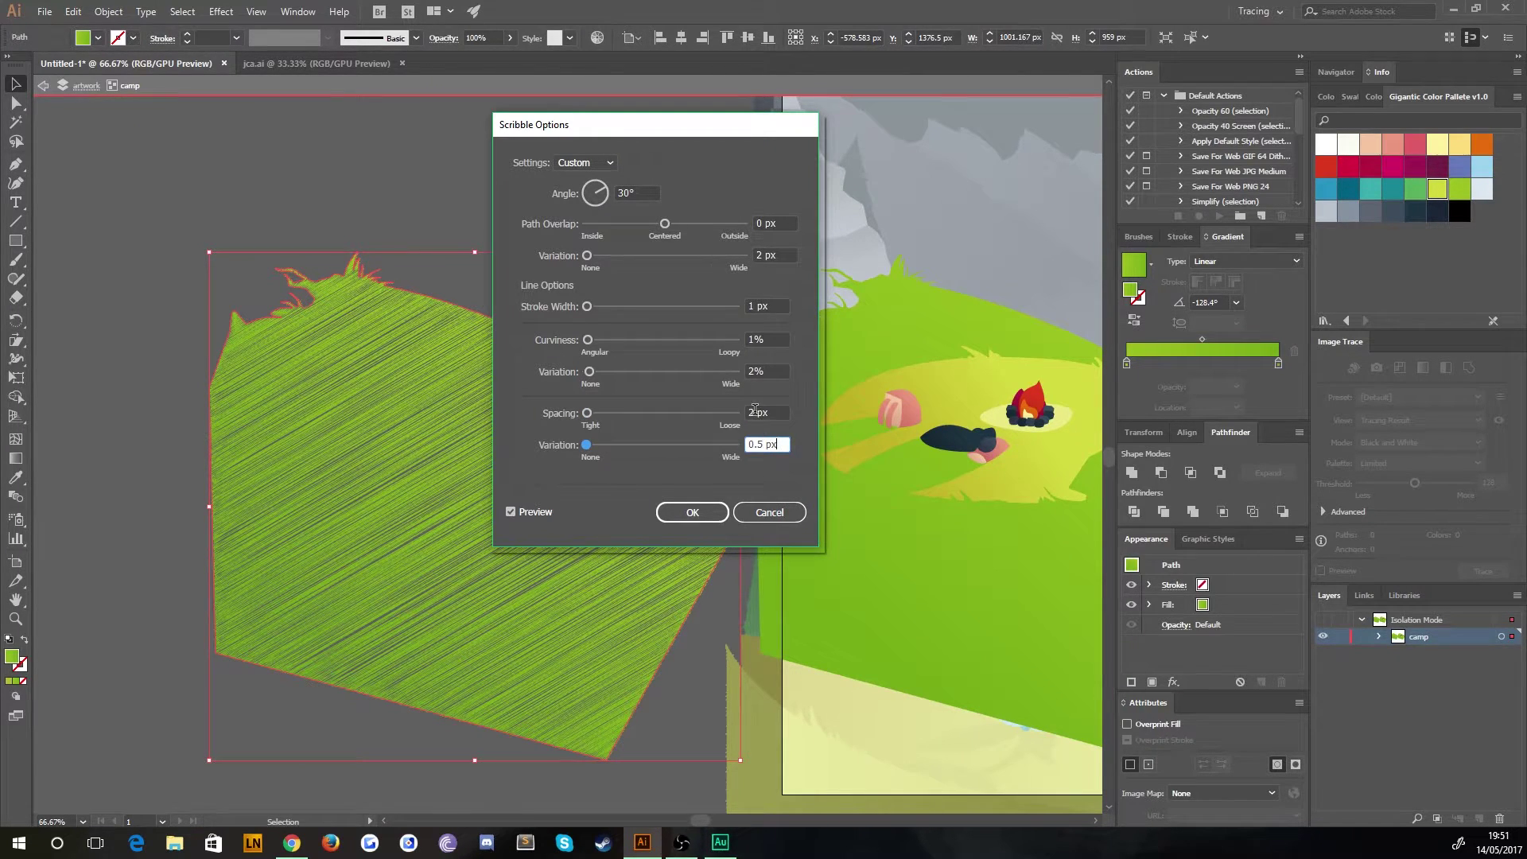
{"action": "key", "text": "BackSpace"}
{"action": "type", "text": "3"}
{"action": "left_click", "coordinate": [770, 444]}
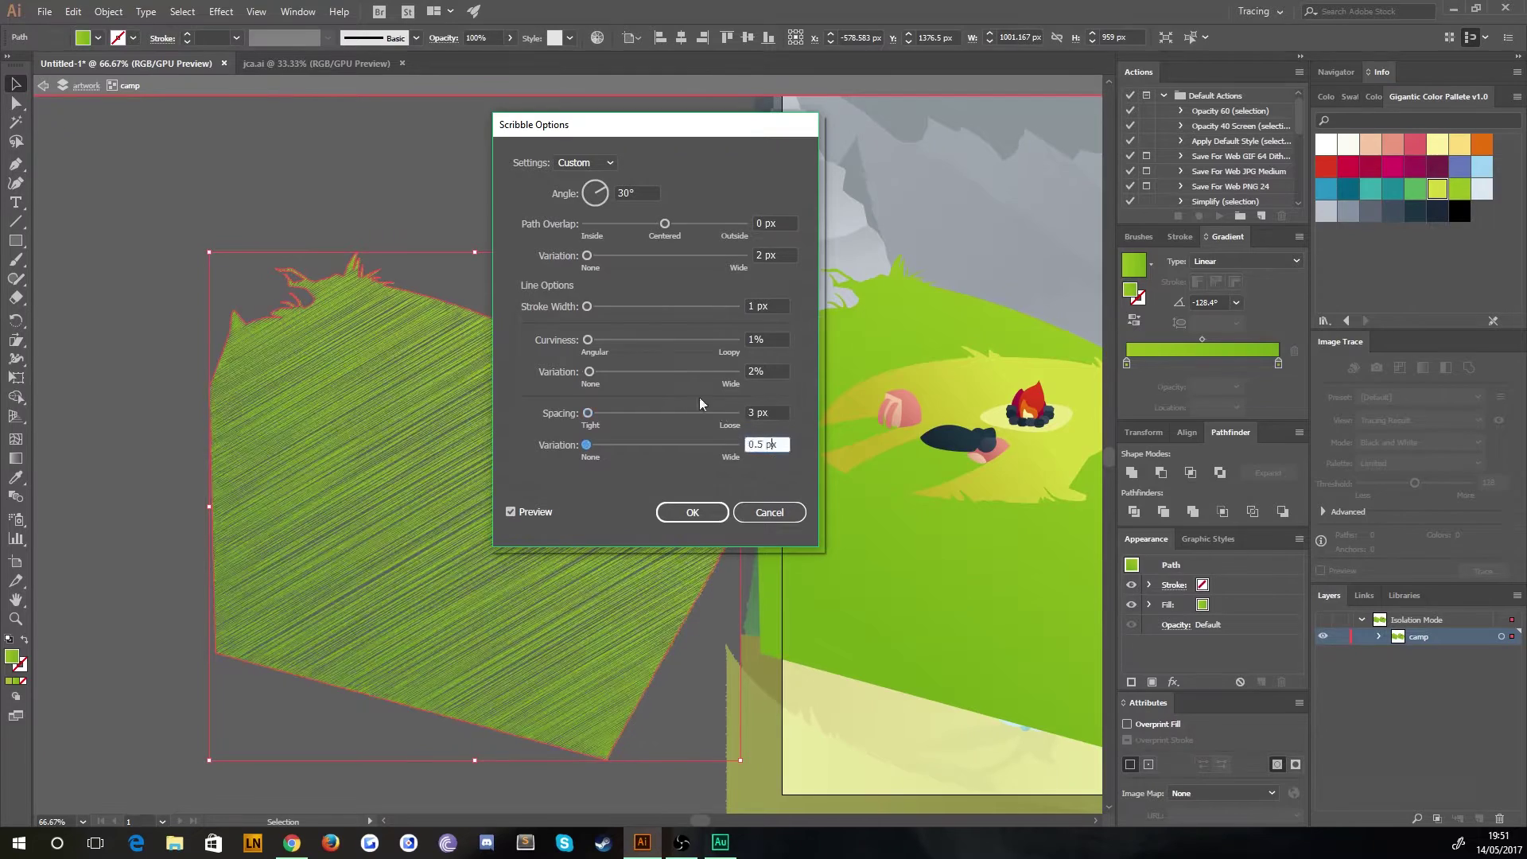
{"action": "left_click", "coordinate": [692, 512]}
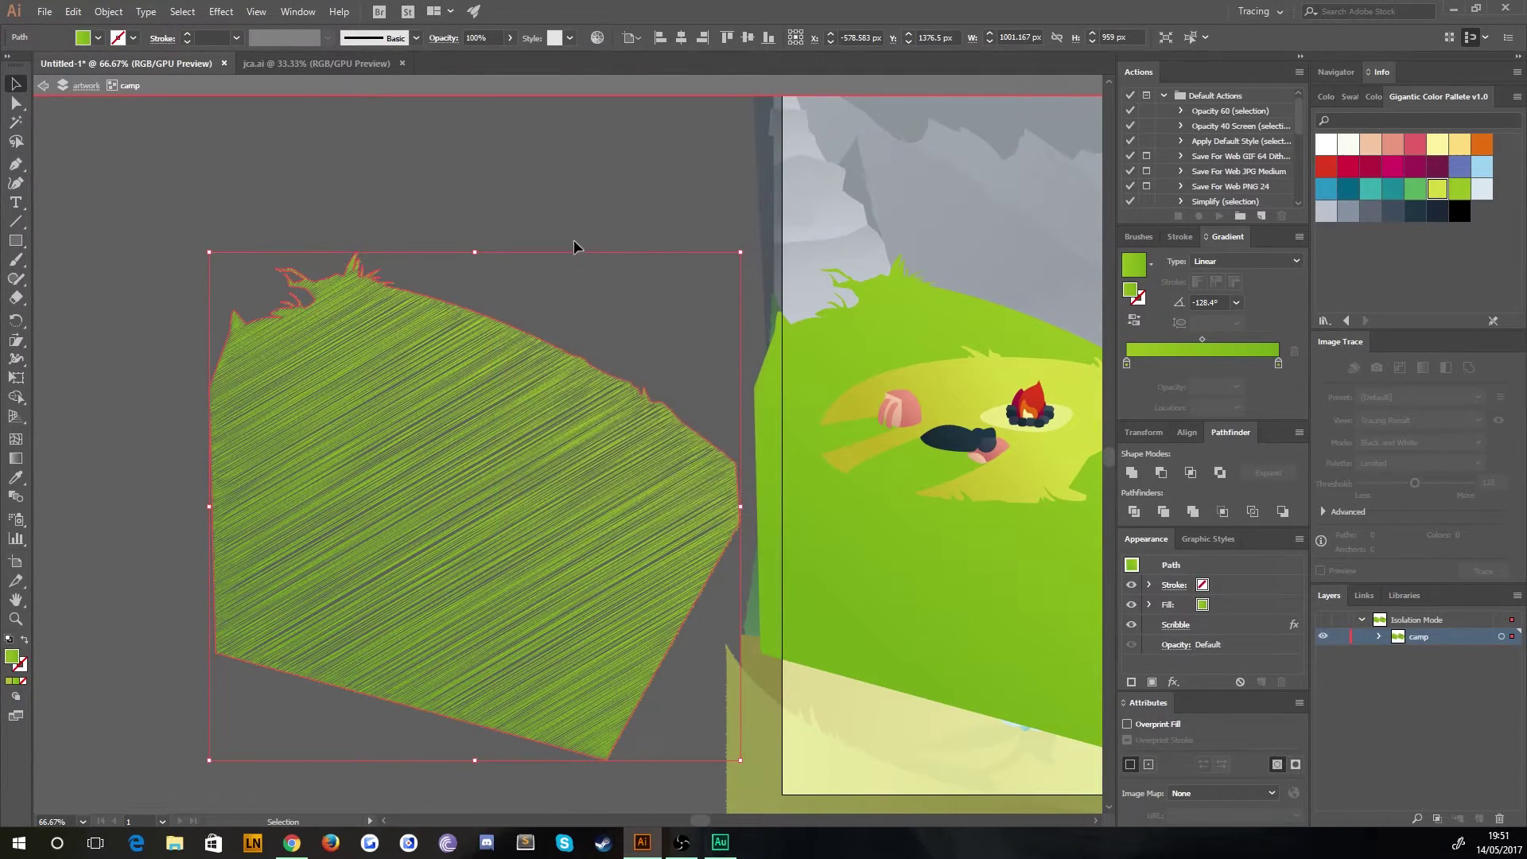
{"action": "key", "text": "ctrl+shift+a"}
Move the scribbled hill copy over the original hill, align its outline precisely, deselect it and leave the group's isolation.
{"action": "left_click_drag", "start_coordinate": [537, 472], "coordinate": [333, 444]}
{"action": "left_click_drag", "start_coordinate": [226, 443], "coordinate": [687, 428]}
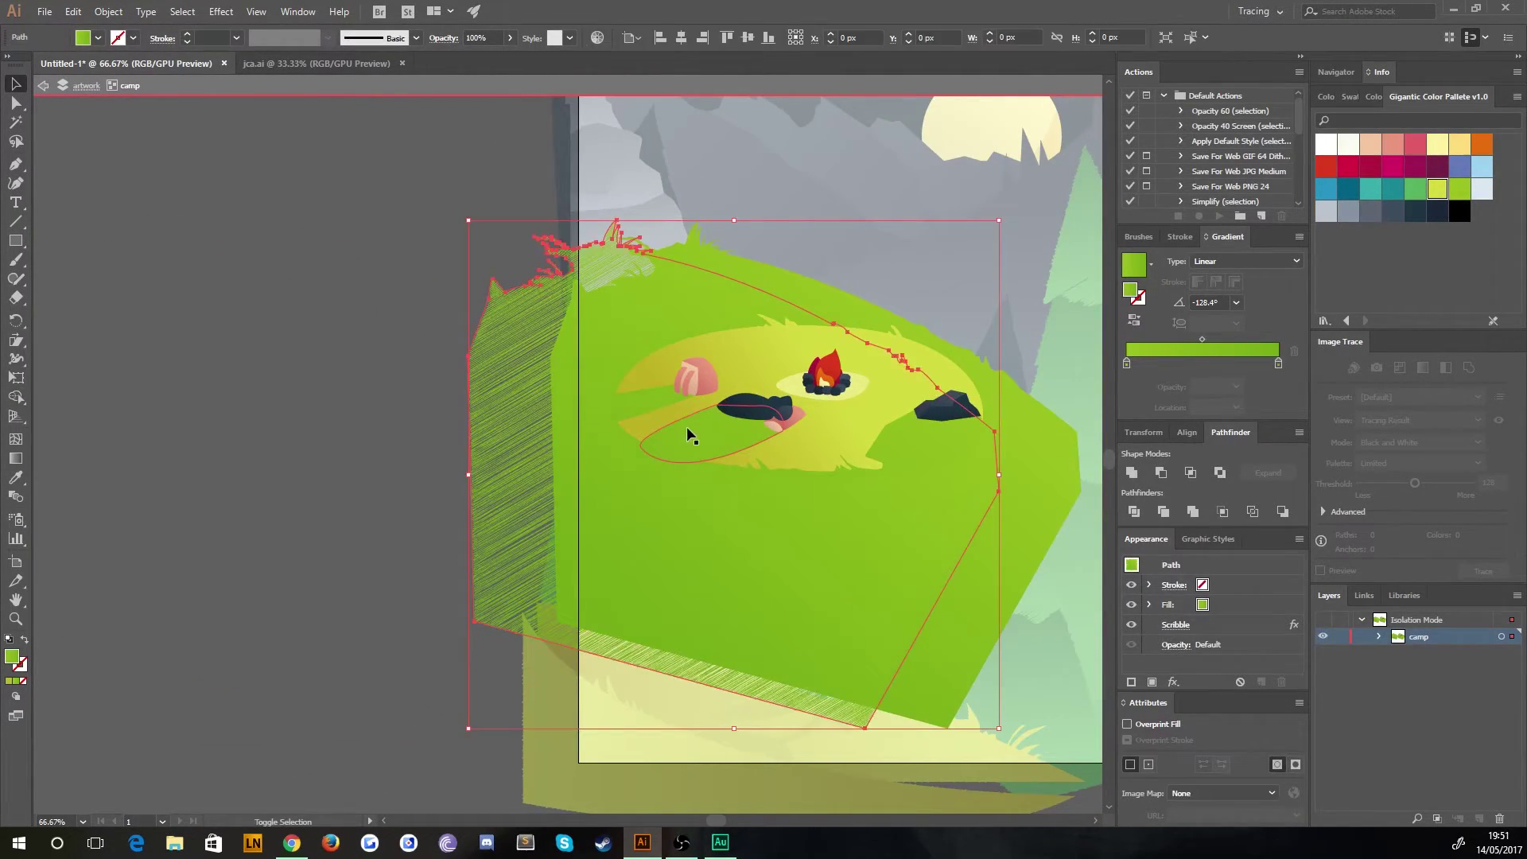
{"action": "key", "text": "ctrl+equal"}
{"action": "key", "text": "ctrl+equal"}
{"action": "key", "text": "ctrl+equal"}
{"action": "left_click_drag", "start_coordinate": [342, 229], "coordinate": [633, 690]}
{"action": "mouse_move", "coordinate": [465, 308]}
{"action": "left_mouse_down"}
{"action": "mouse_move", "coordinate": [576, 518]}
{"action": "mouse_move", "coordinate": [716, 488]}
{"action": "mouse_move", "coordinate": [870, 493]}
{"action": "left_mouse_up"}
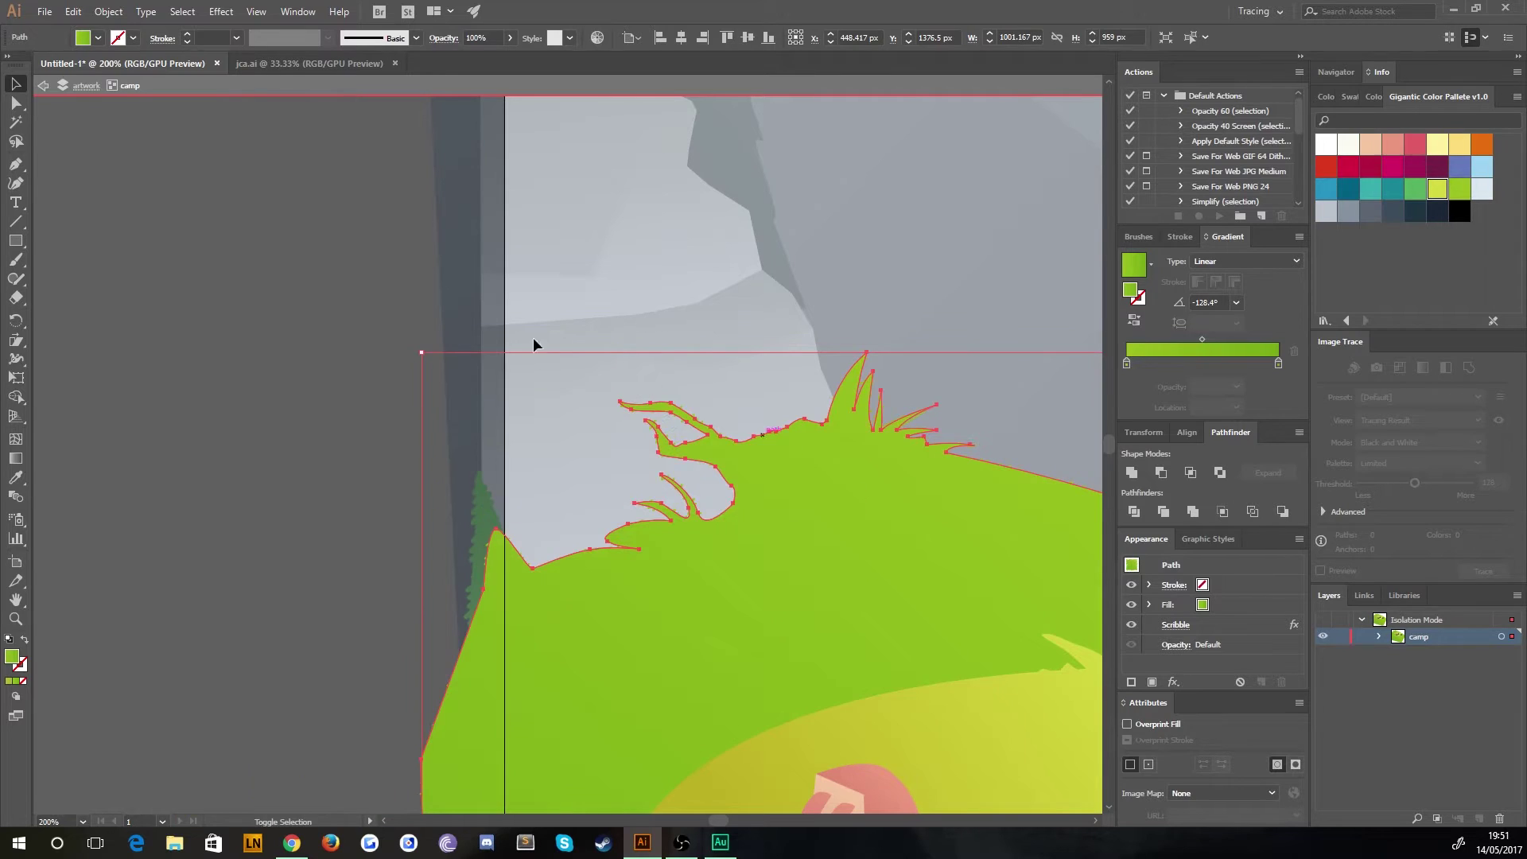
{"action": "left_click", "coordinate": [305, 317]}
{"action": "key", "text": "ctrl+minus"}
{"action": "key", "text": "ctrl+minus"}
{"action": "key", "text": "ctrl+minus"}
{"action": "key", "text": "ctrl+minus"}
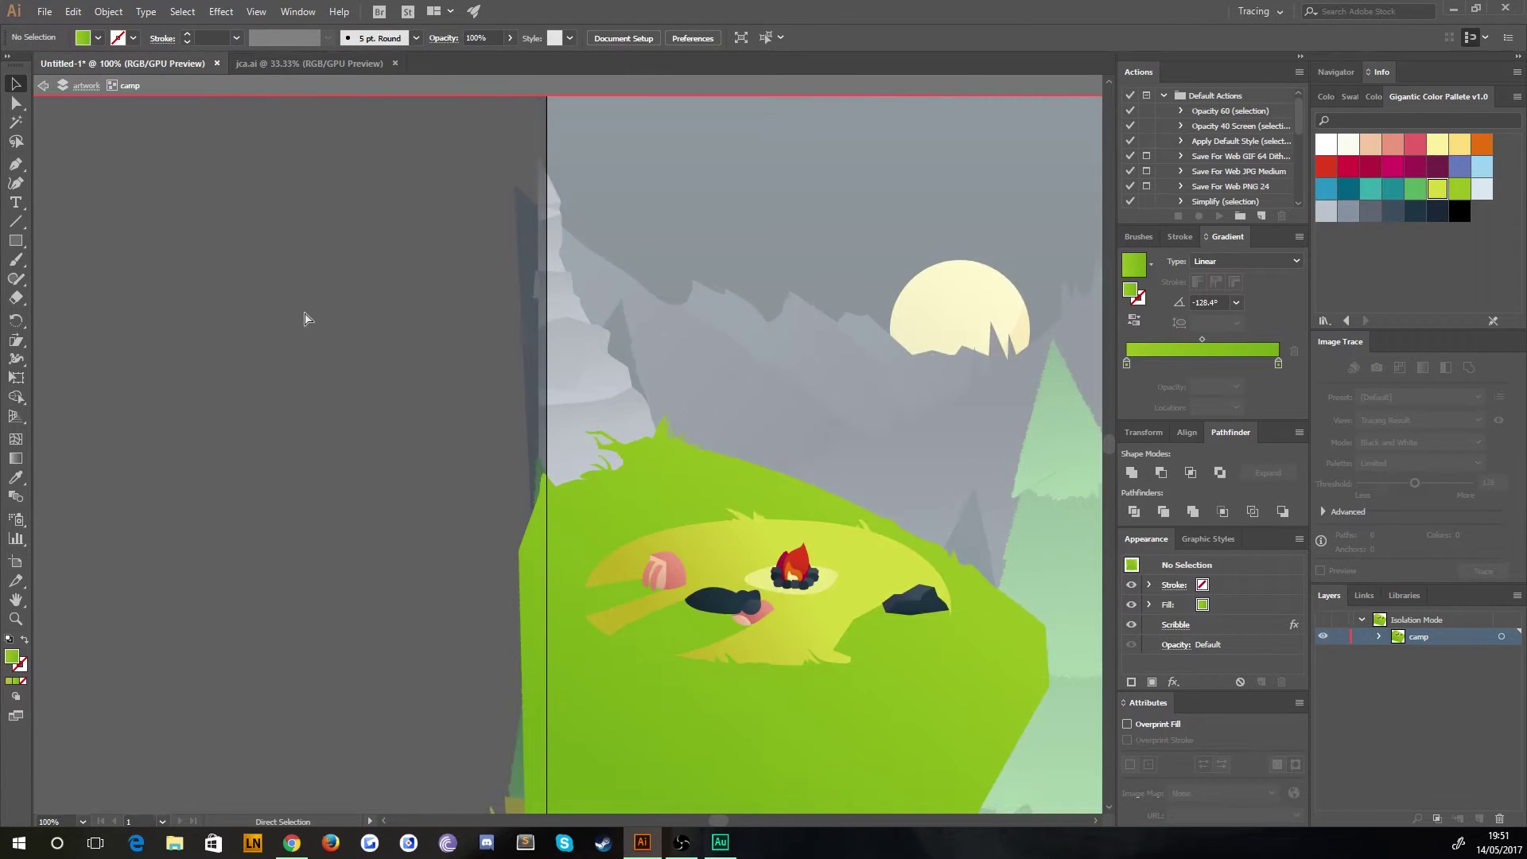
{"action": "double_click", "coordinate": [422, 476]}
Isolate the camp group again and duplicate the pale glow ellipse under the campfire to its left.
{"action": "scroll", "coordinate": [394, 481], "scroll_direction": "down", "scroll_amount": 2}
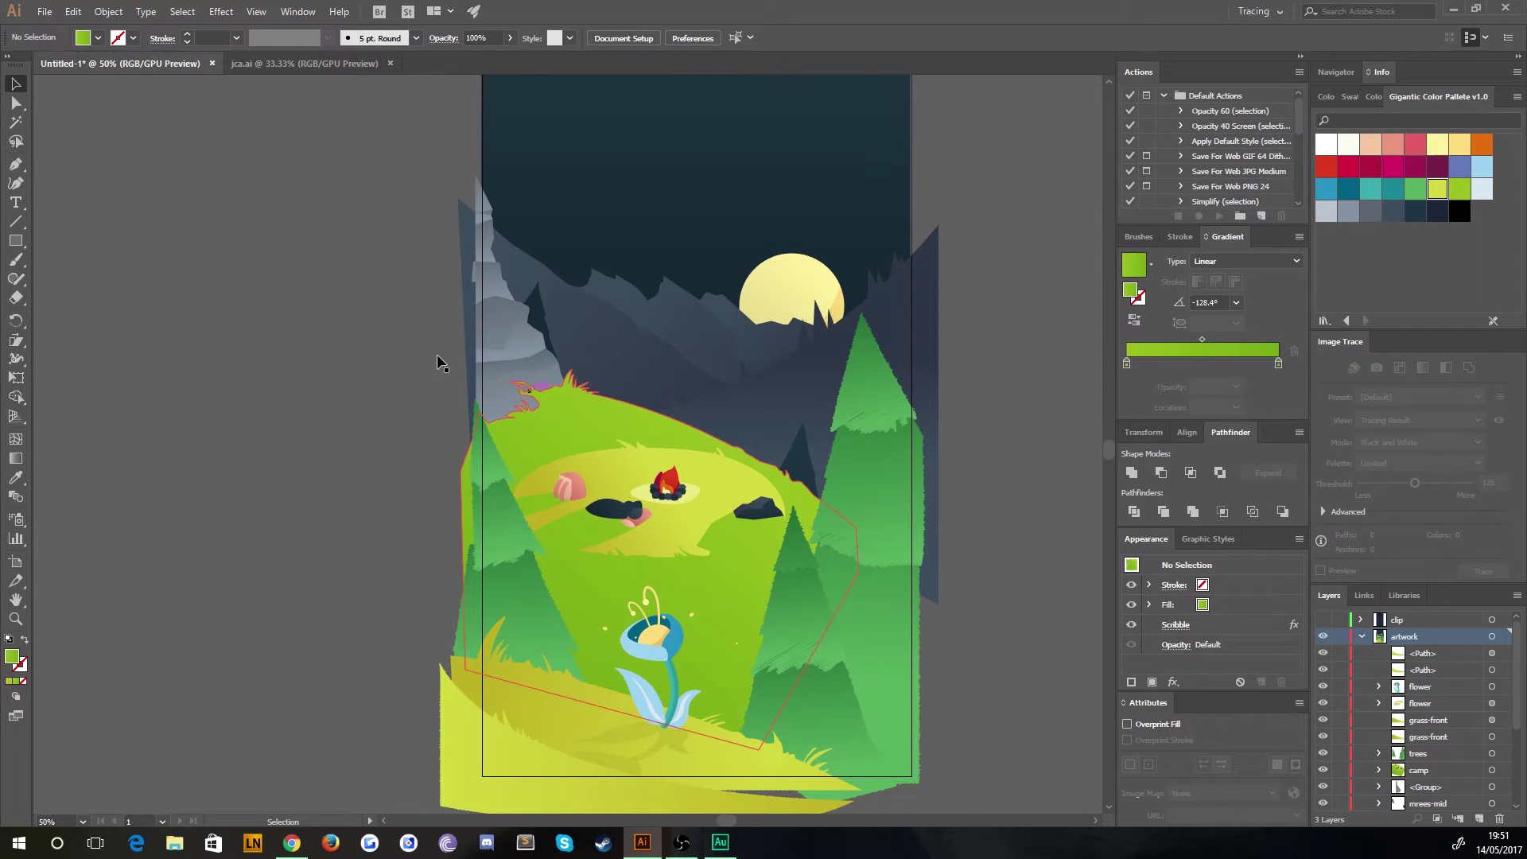
{"action": "left_click_drag", "start_coordinate": [272, 454], "coordinate": [303, 433]}
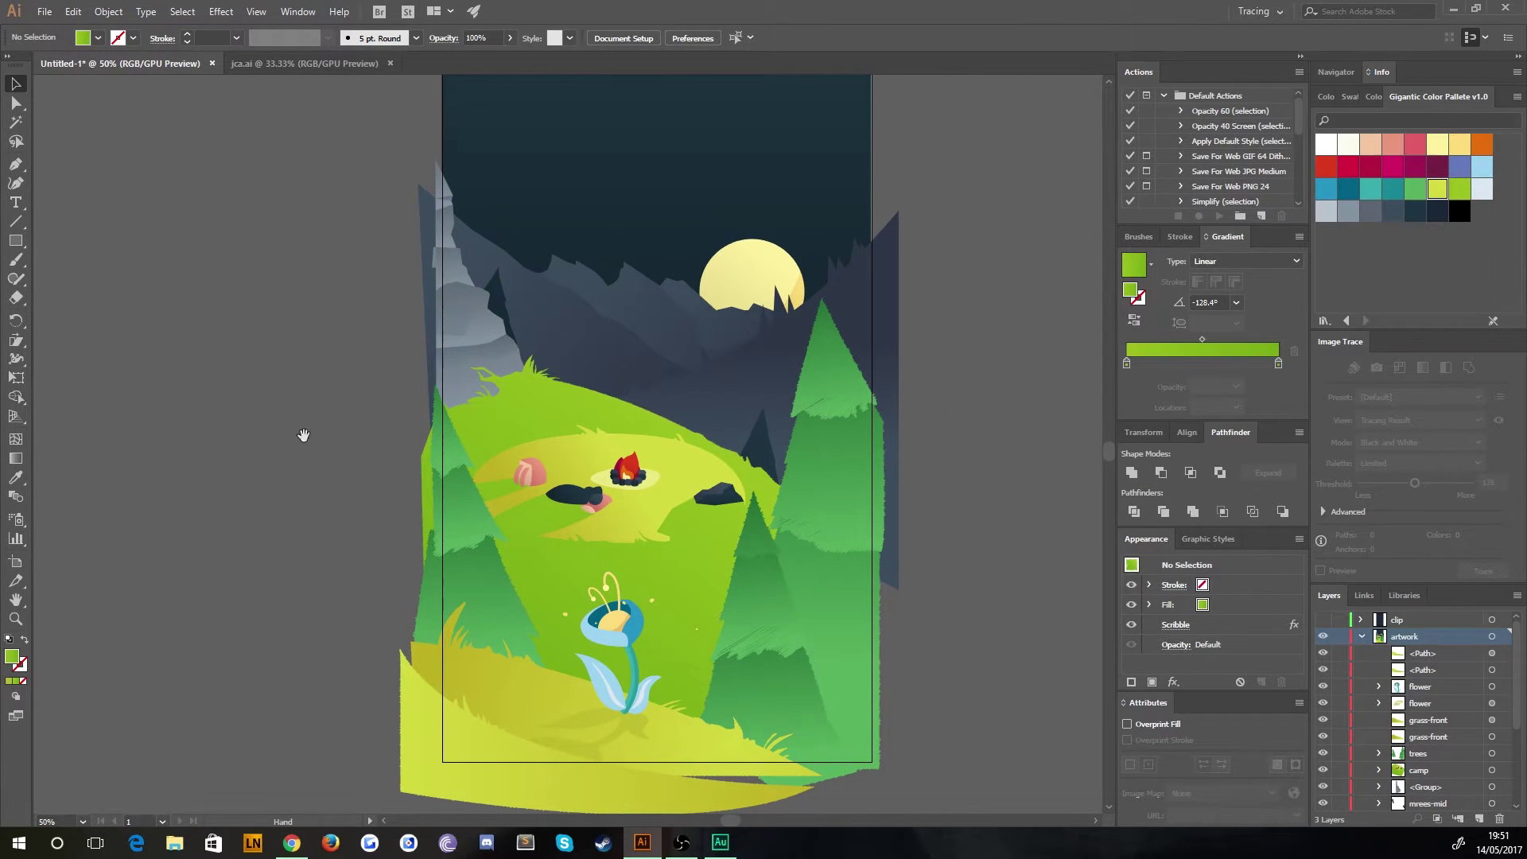
{"action": "key", "text": "ctrl+plus"}
{"action": "key", "text": "ctrl+plus"}
{"action": "key", "text": "ctrl+plus"}
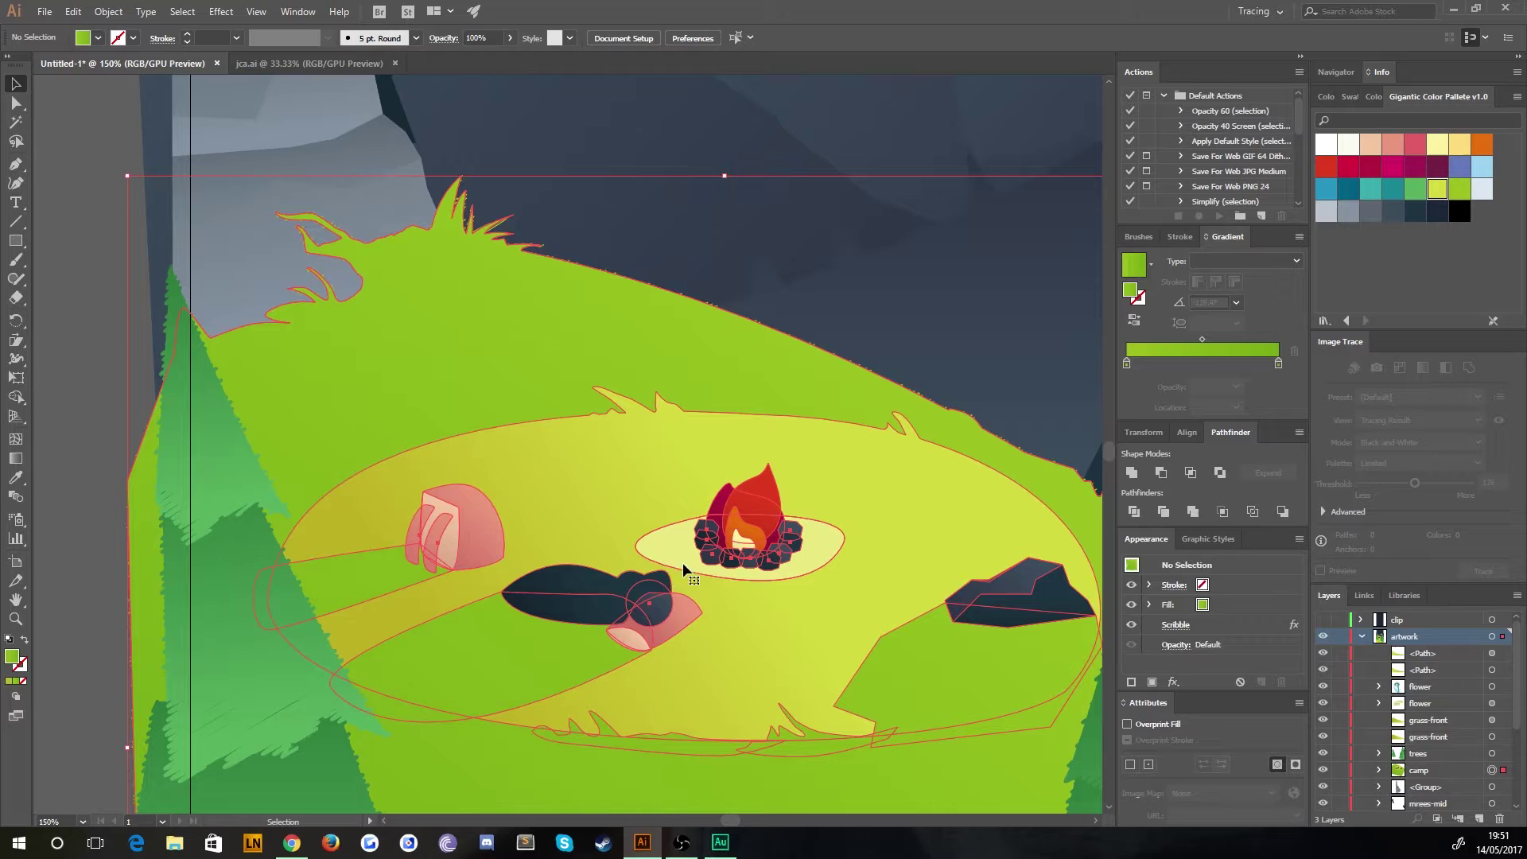
{"action": "double_click", "coordinate": [668, 558]}
{"action": "left_click", "coordinate": [674, 563]}
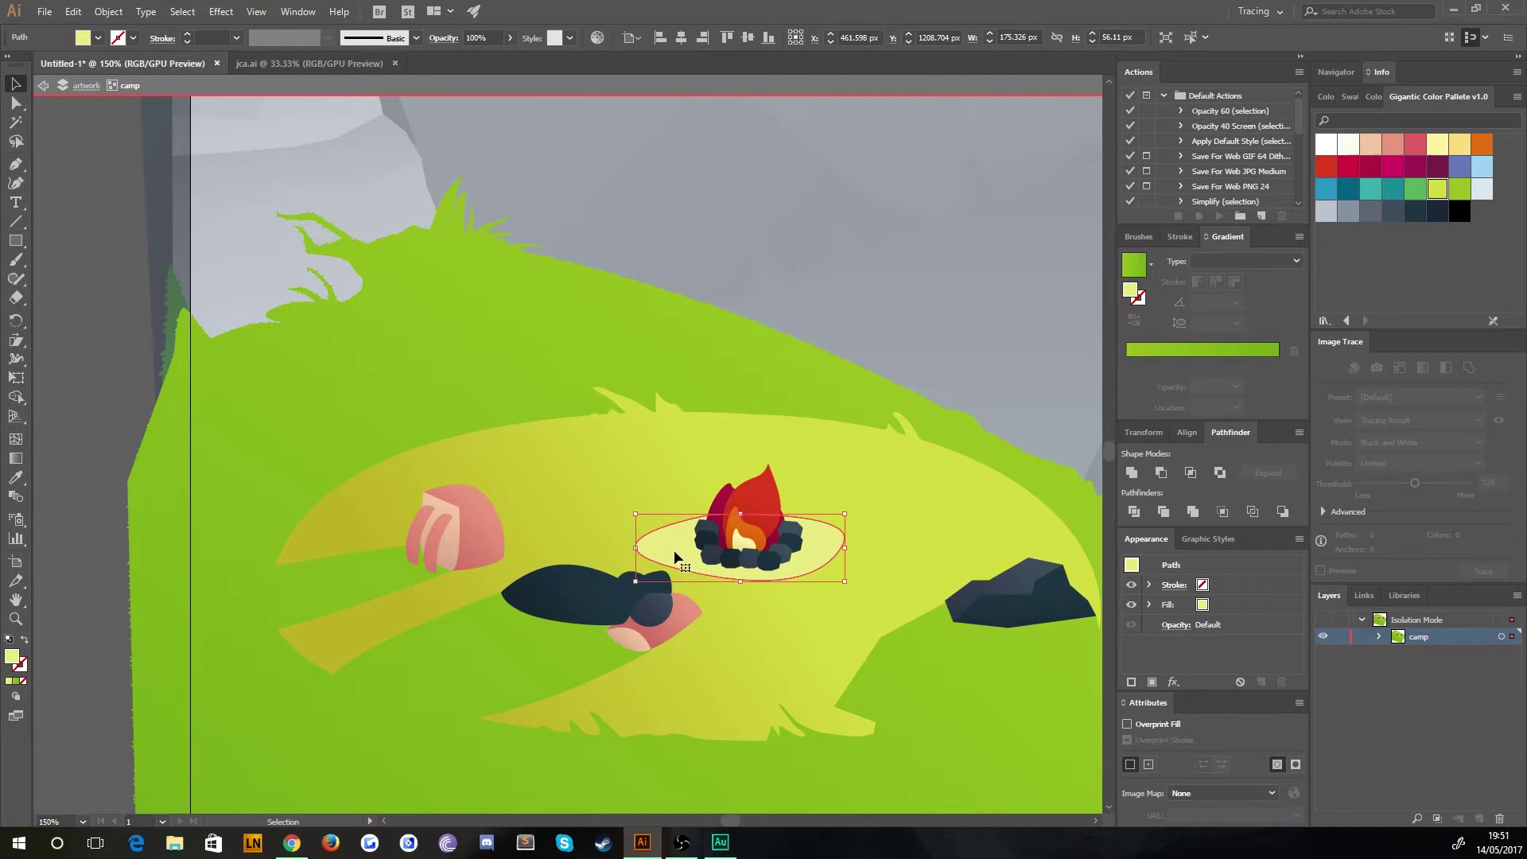
{"action": "left_click_drag", "start_coordinate": [675, 550], "coordinate": [450, 551]}
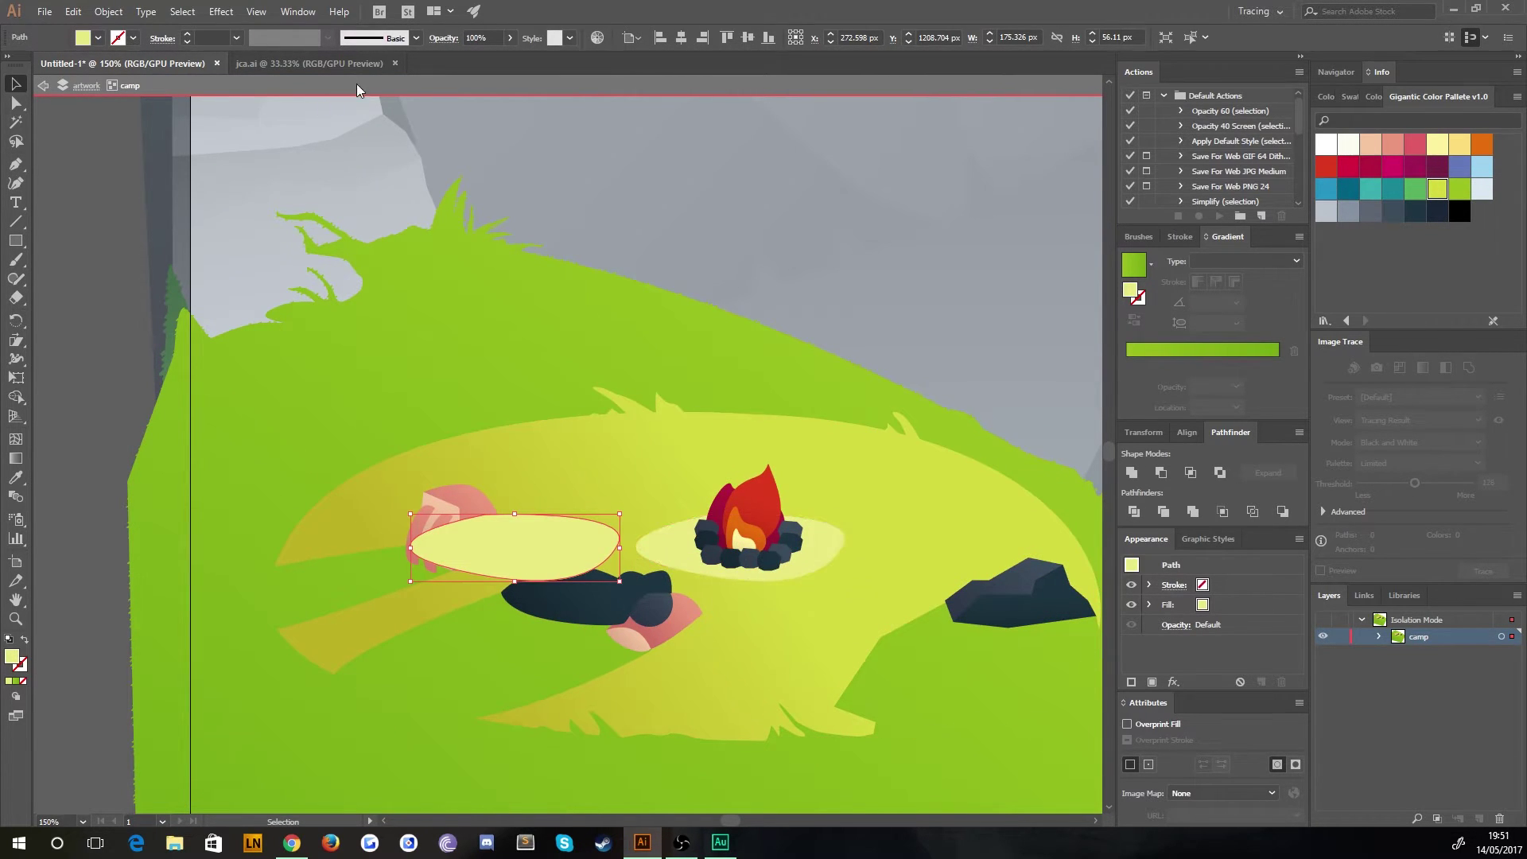
Apply the Scribble effect to the glow copy with spacing 2 px and path overlap variation 4 px.
{"action": "left_click", "coordinate": [221, 11]}
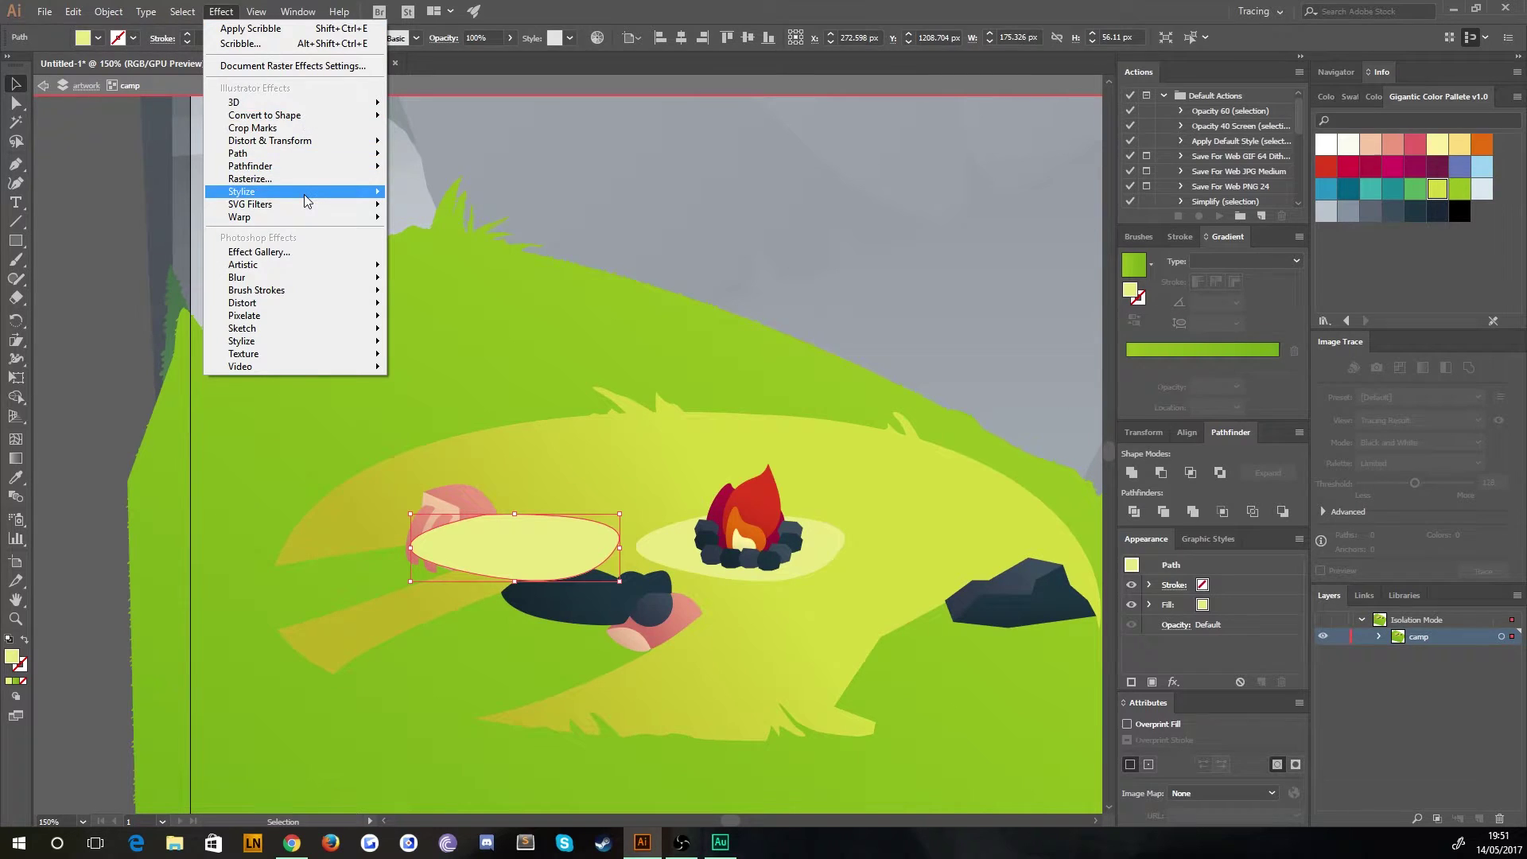
{"action": "mouse_move", "coordinate": [304, 199]}
{"action": "left_click", "coordinate": [428, 283]}
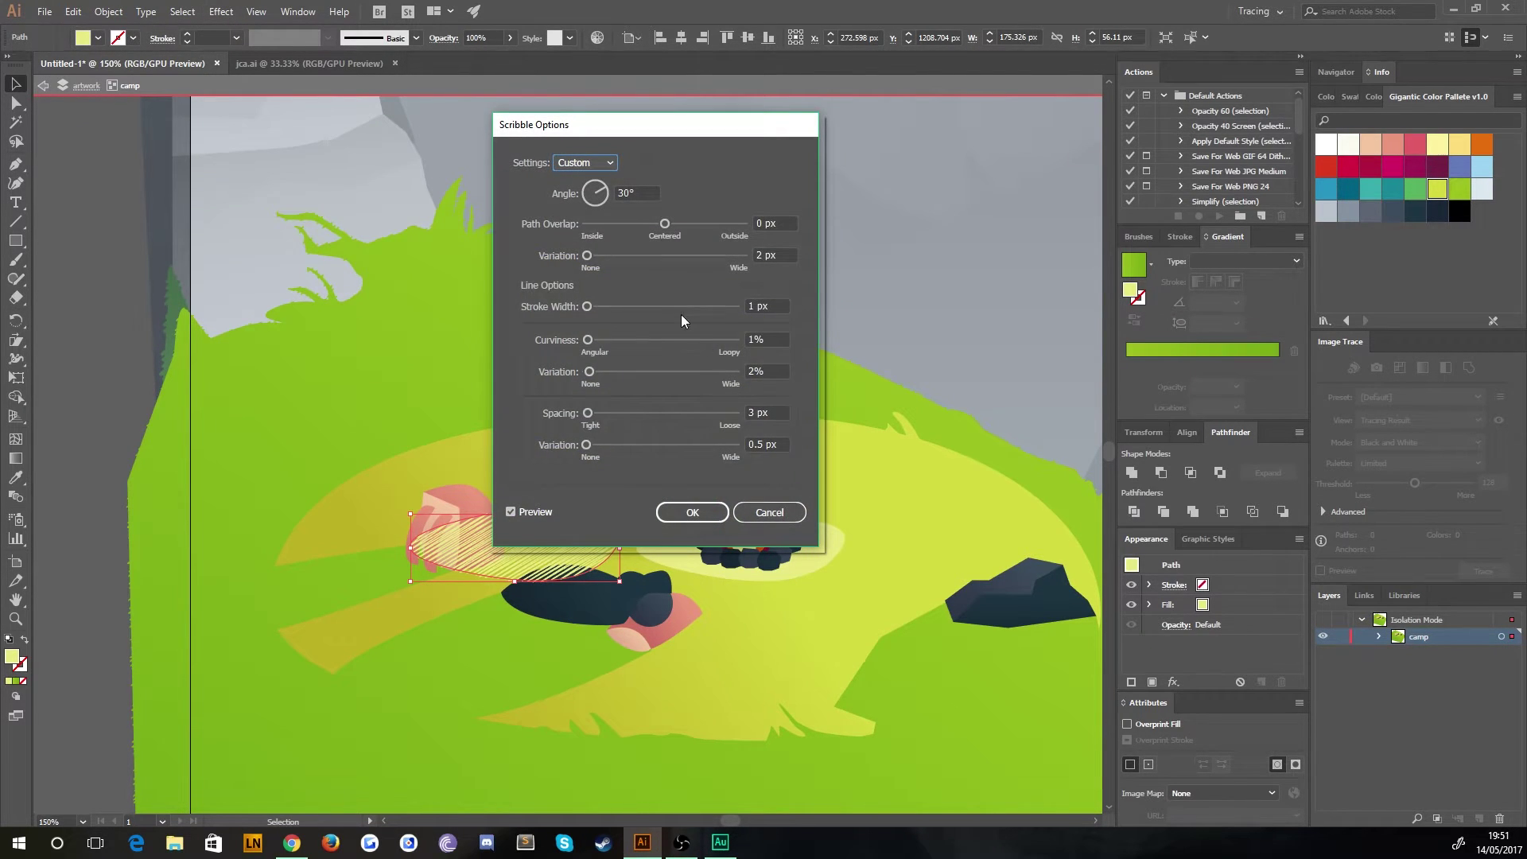
{"action": "left_click", "coordinate": [781, 415]}
{"action": "type", "text": "2"}
{"action": "left_click", "coordinate": [784, 446]}
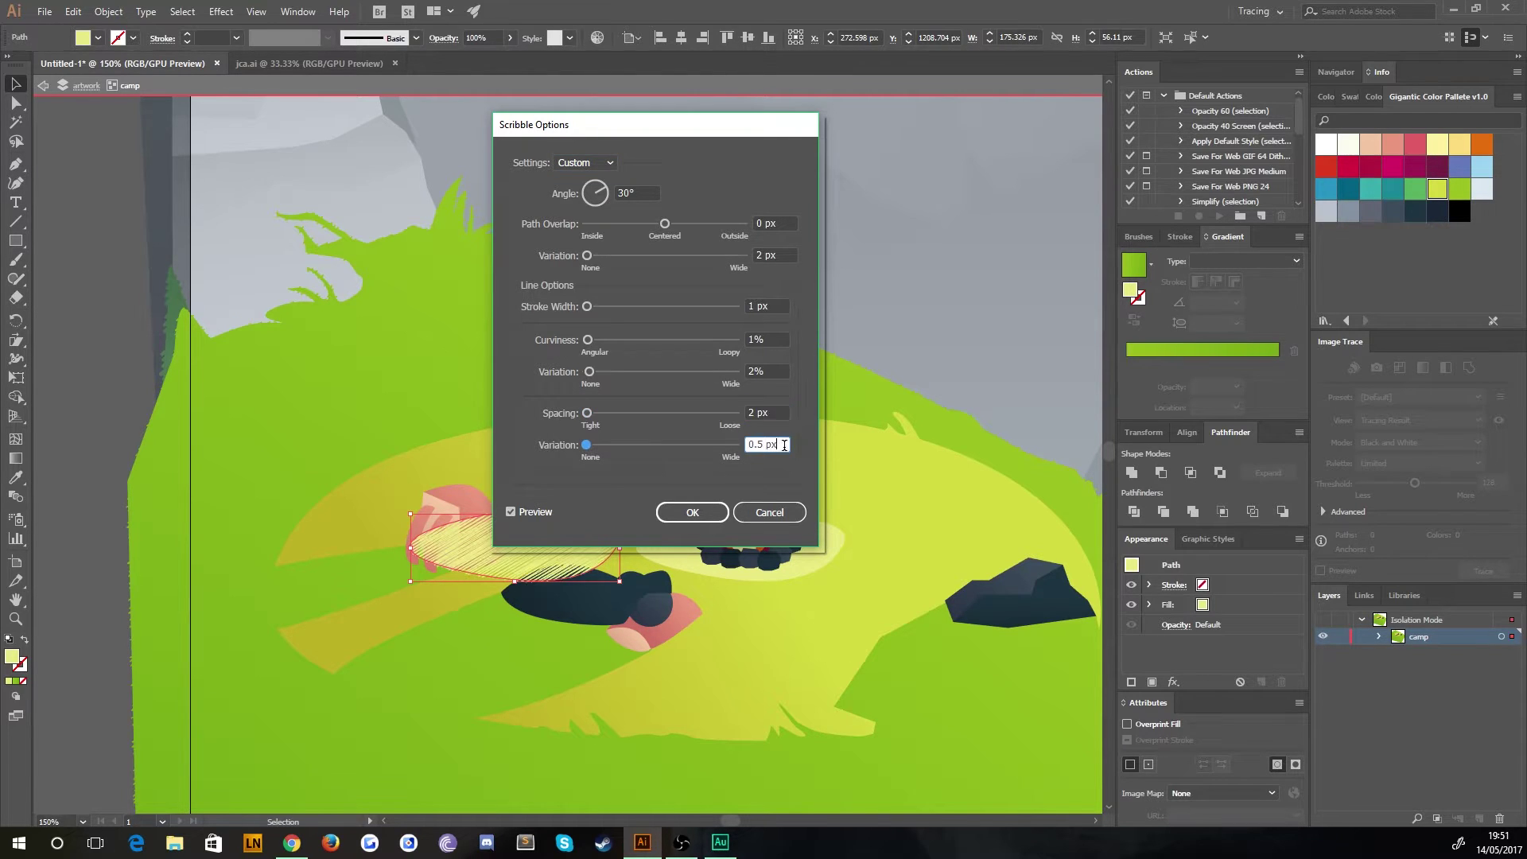
{"action": "left_click", "coordinate": [783, 256]}
{"action": "type", "text": "4"}
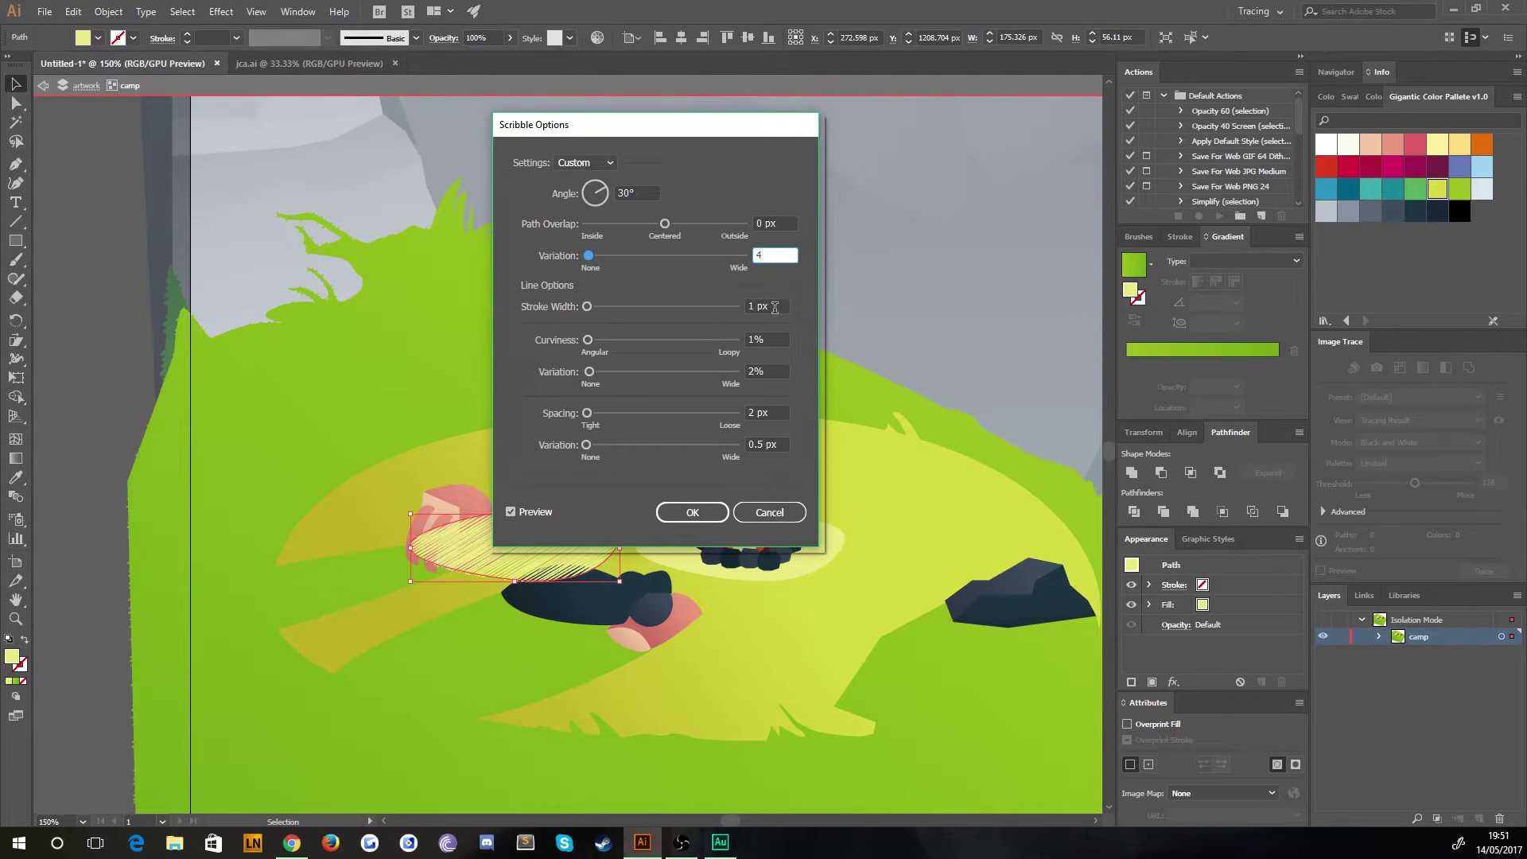
{"action": "left_click", "coordinate": [775, 308]}
{"action": "left_click", "coordinate": [692, 512]}
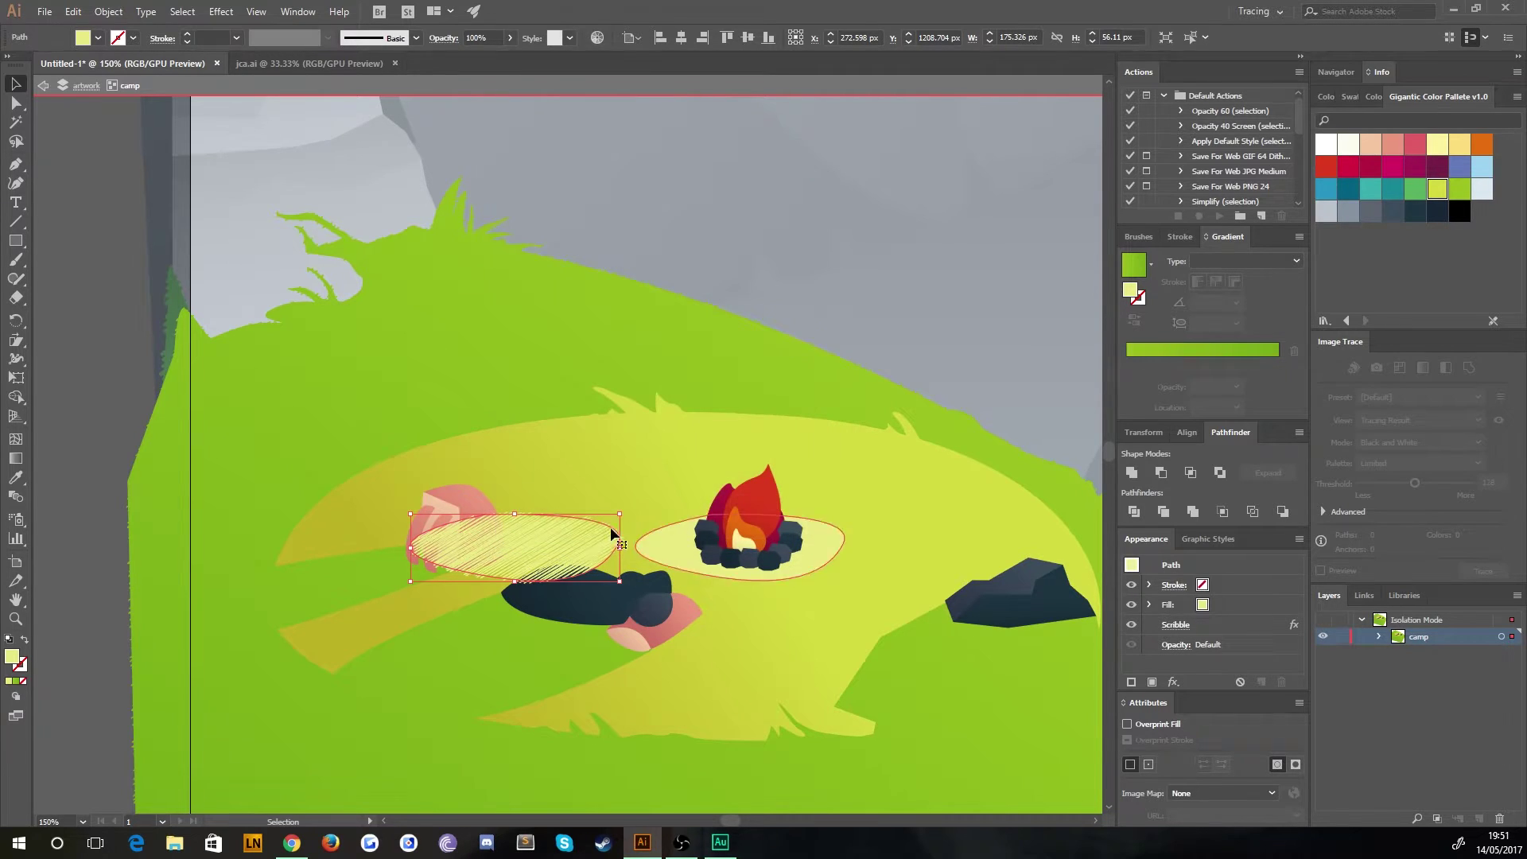
Move the scribbled glow copy over the original campfire glow, deselect it and leave the group's isolation.
{"action": "left_click_drag", "start_coordinate": [625, 542], "coordinate": [791, 542]}
{"action": "left_click", "coordinate": [90, 334]}
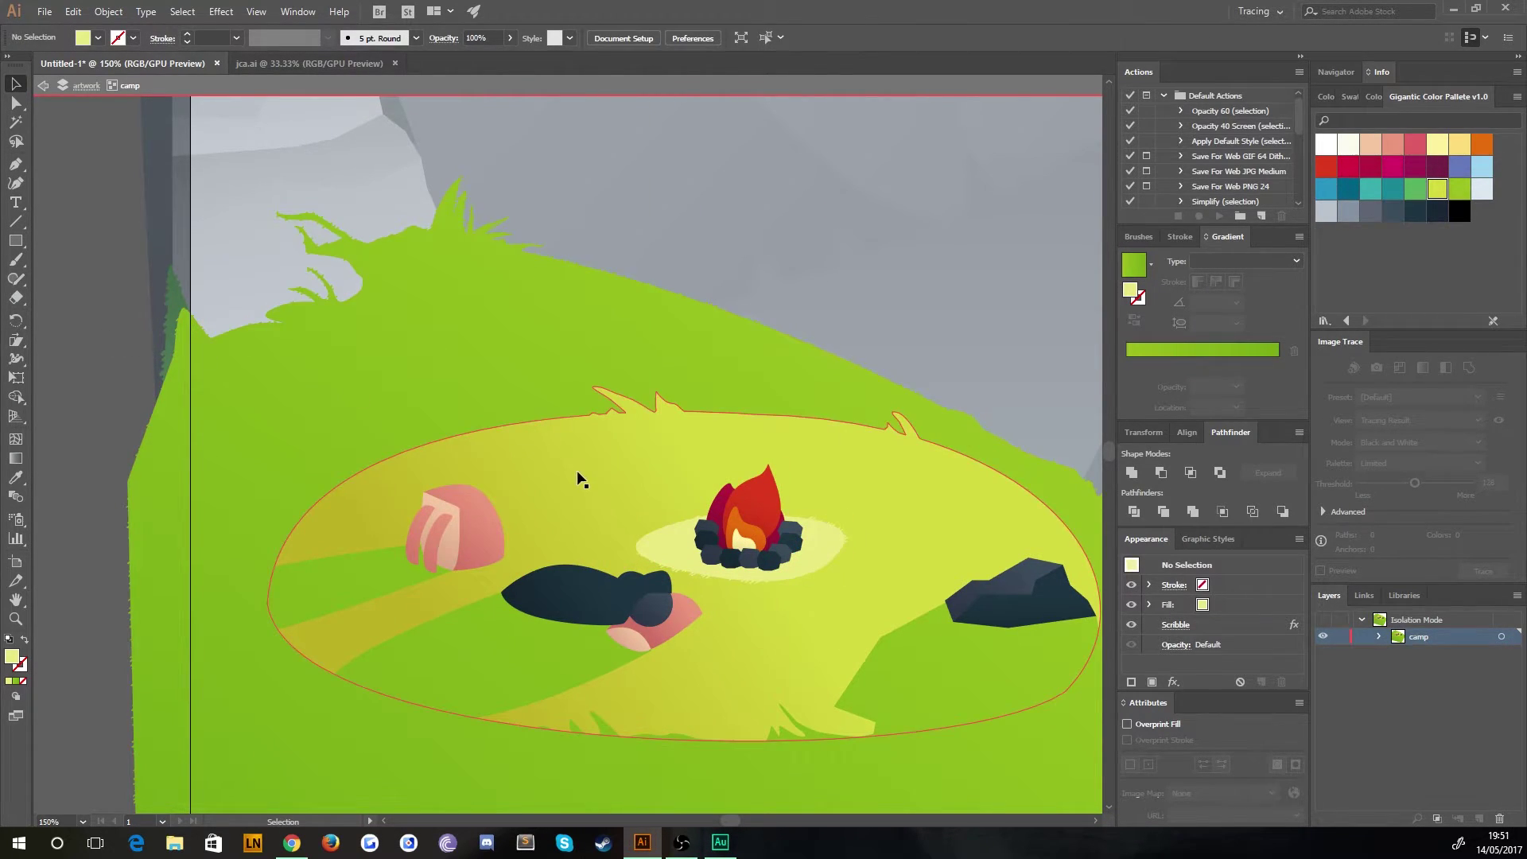
{"action": "key", "text": "ctrl+minus"}
{"action": "key", "text": "ctrl+minus"}
{"action": "double_click", "coordinate": [269, 449]}
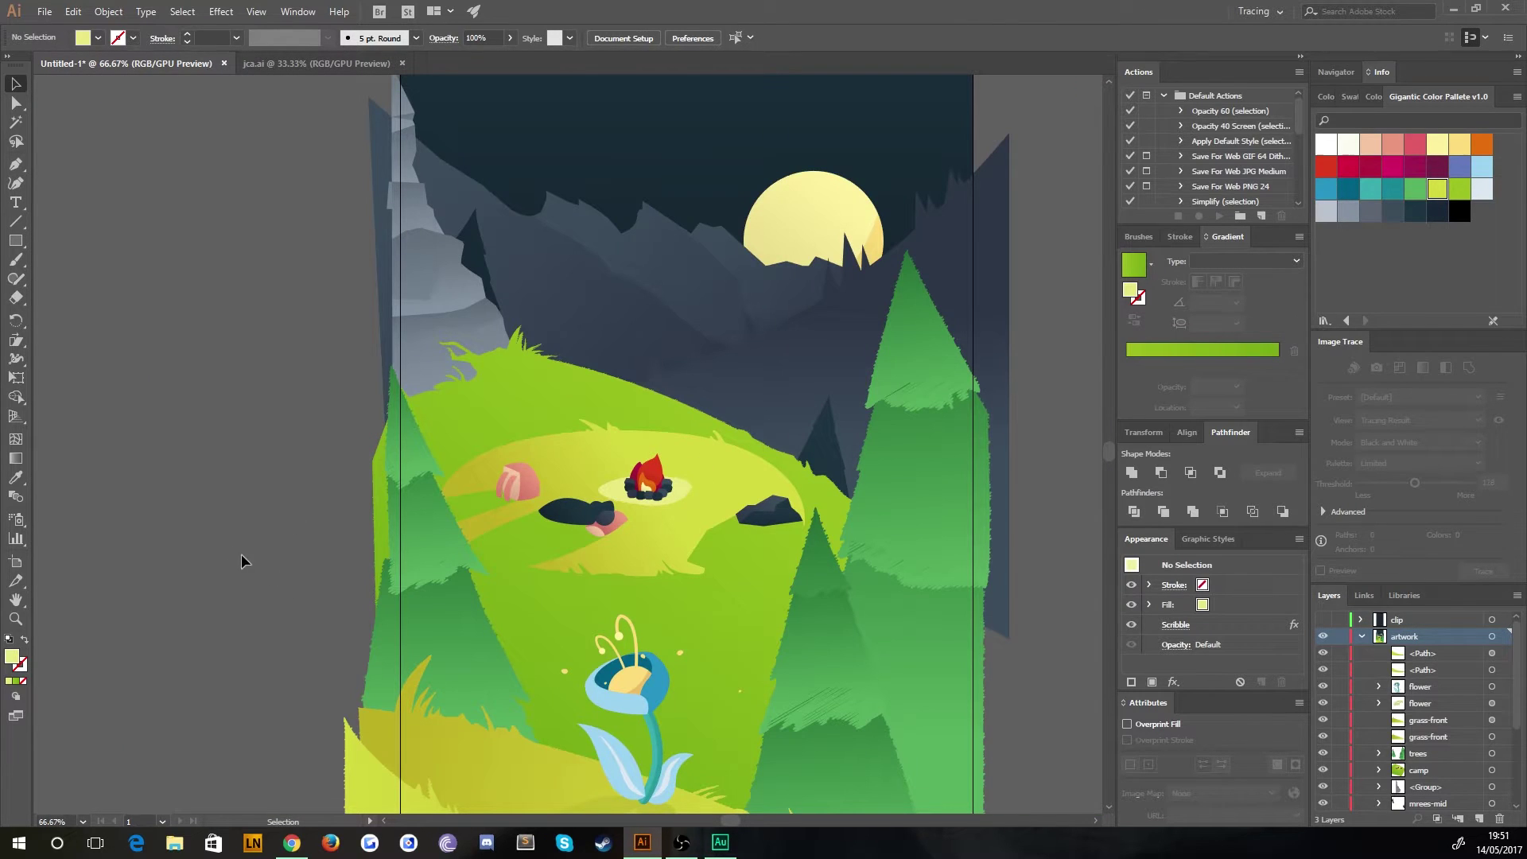
Duplicate the group of dark mid-distance trees and place the copy to the left of the original.
{"action": "left_click_drag", "start_coordinate": [258, 544], "coordinate": [256, 479]}
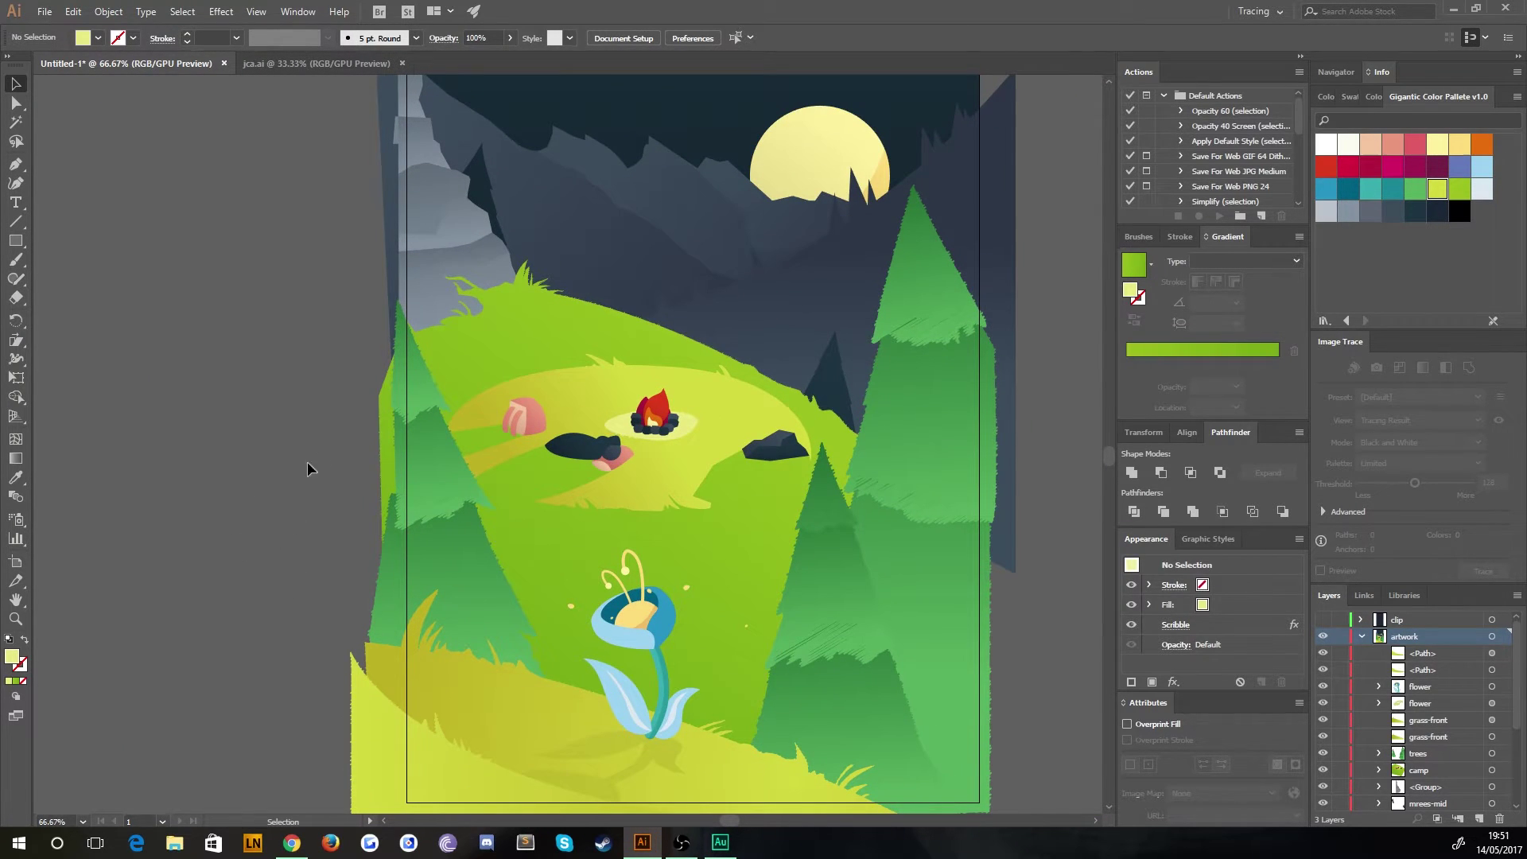
{"action": "left_click", "coordinate": [833, 390]}
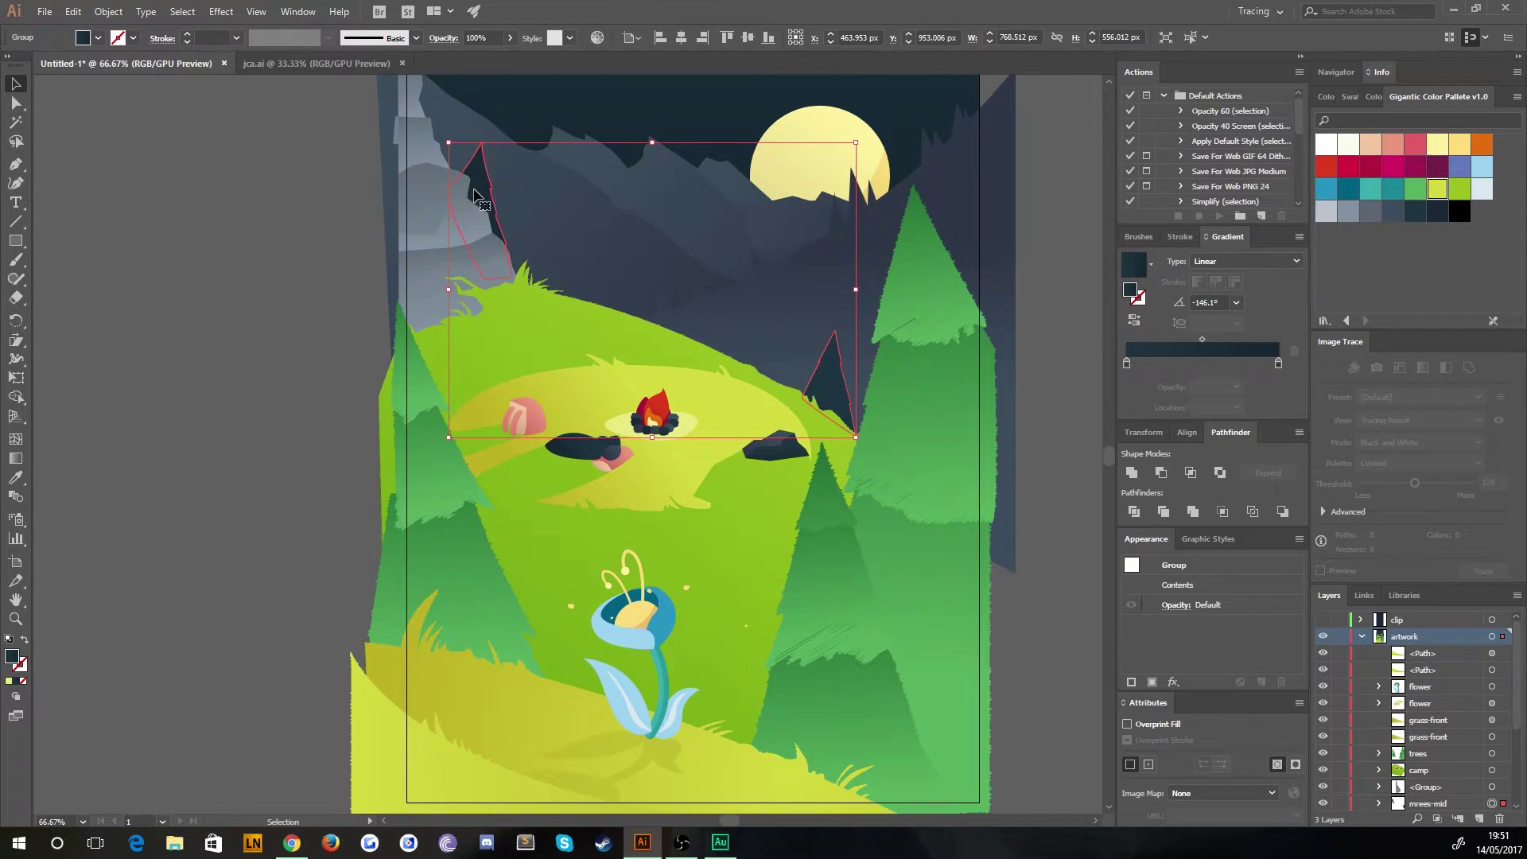
{"action": "left_click_drag", "start_coordinate": [475, 194], "coordinate": [191, 197]}
Apply the Scribble effect with the existing settings to the dark tree group copy and deselect it.
{"action": "left_click", "coordinate": [221, 12]}
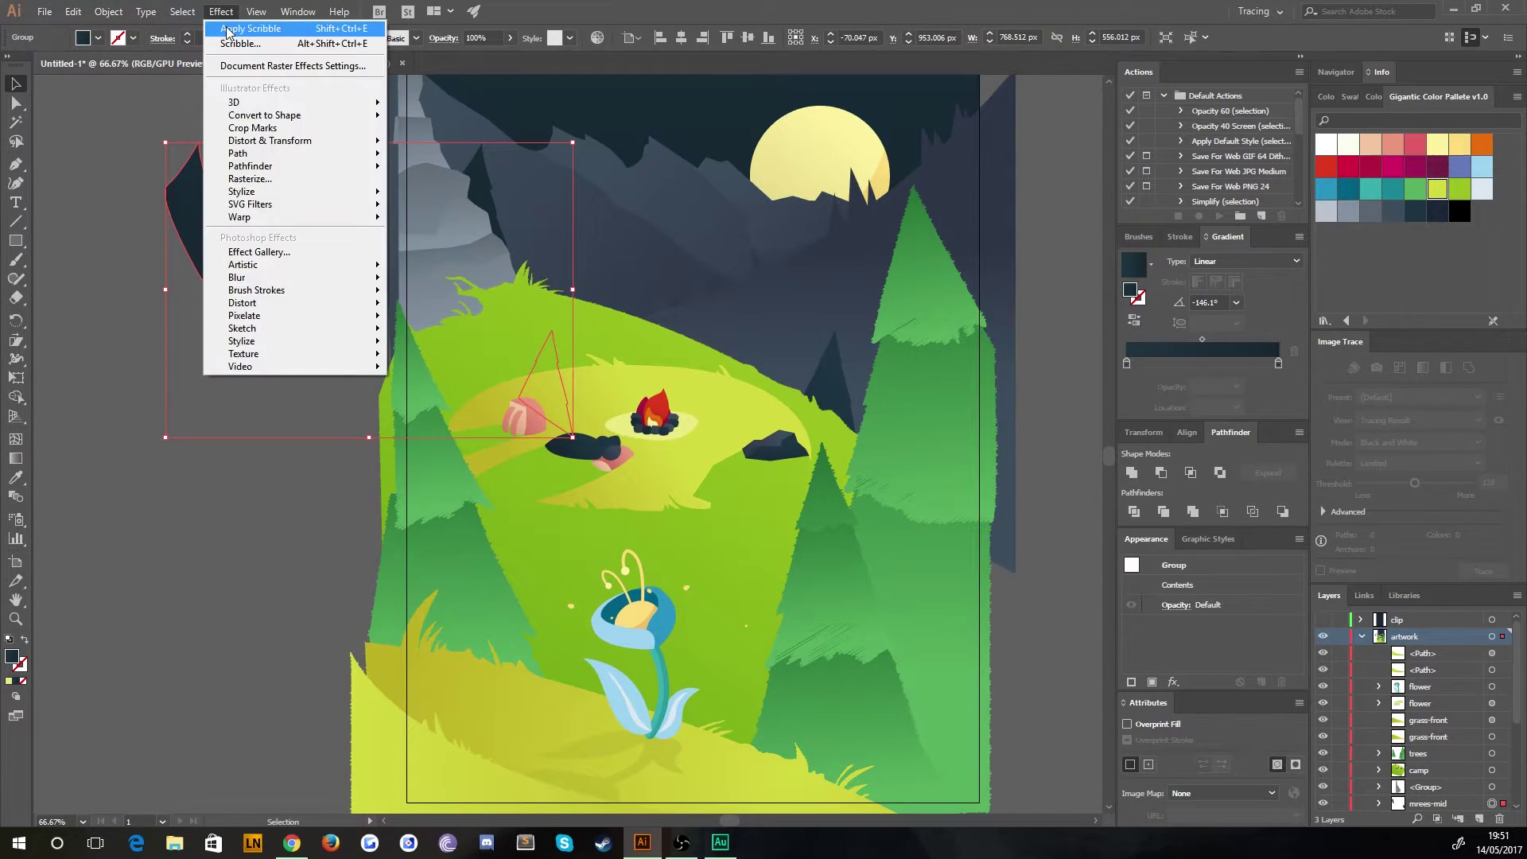
{"action": "mouse_move", "coordinate": [271, 192]}
{"action": "left_click", "coordinate": [444, 282]}
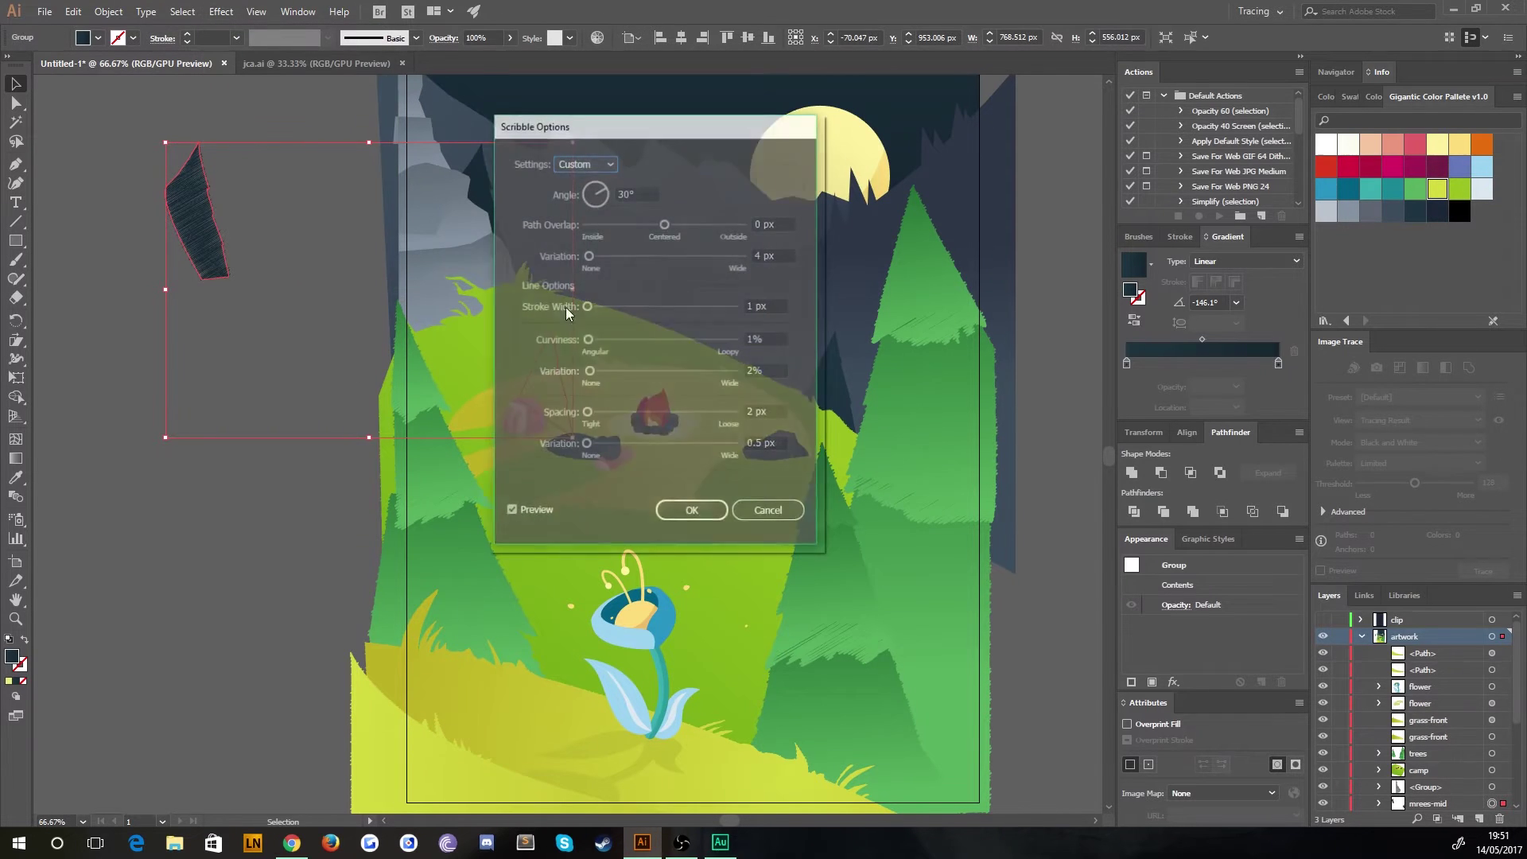
{"action": "left_click", "coordinate": [692, 512]}
{"action": "left_click", "coordinate": [162, 373]}
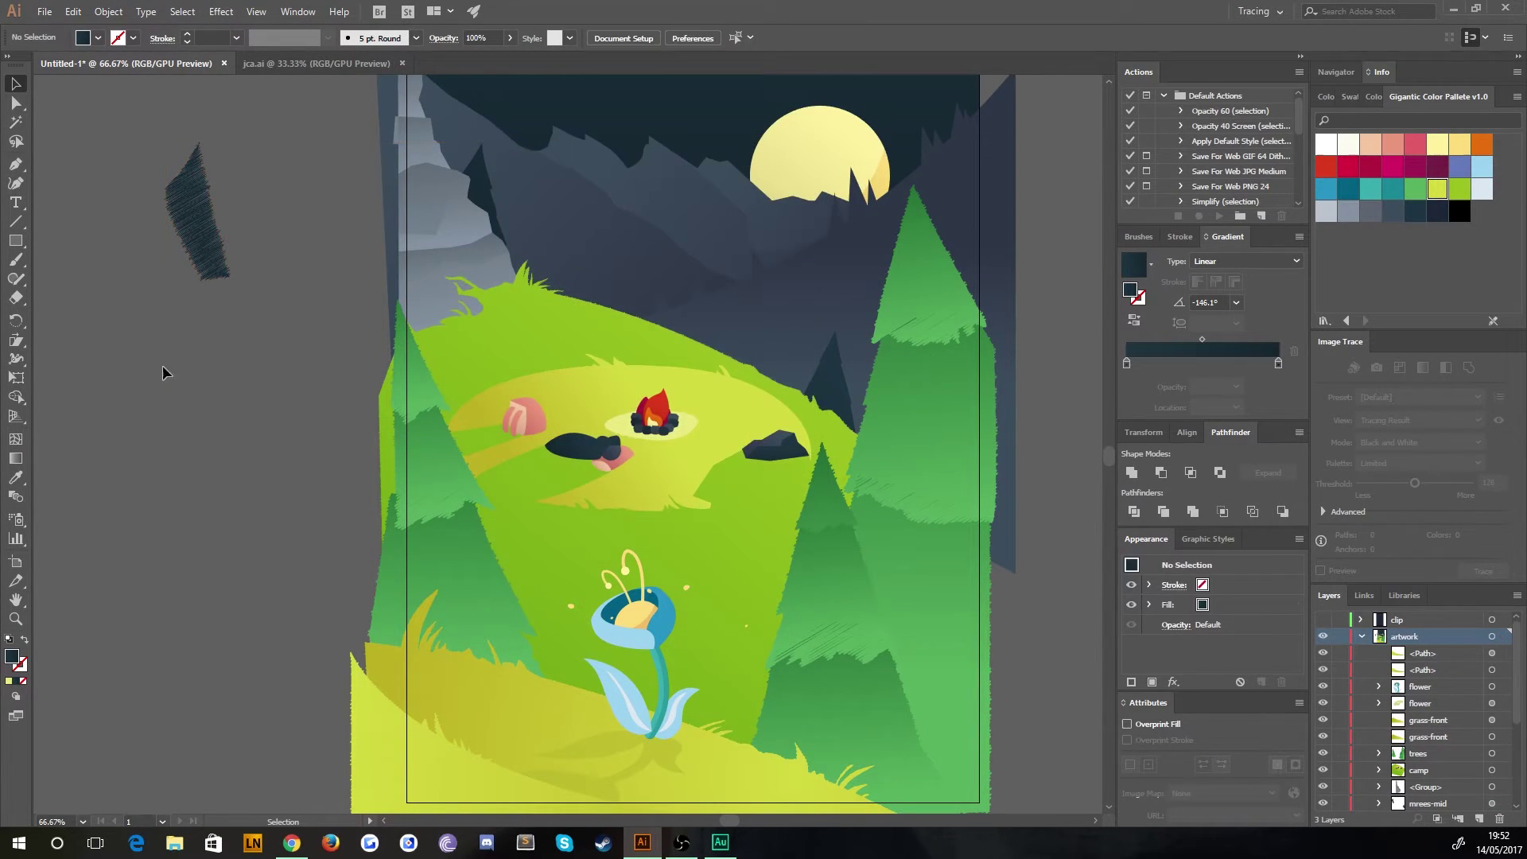
Move the scribbled copy of the dark mid-distance trees exactly over the original trees and deselect it.
{"action": "left_click_drag", "start_coordinate": [185, 202], "coordinate": [463, 201]}
{"action": "key", "text": "ctrl+plus"}
{"action": "key", "text": "ctrl+plus"}
{"action": "key", "text": "ctrl+plus"}
{"action": "left_click_drag", "start_coordinate": [124, 237], "coordinate": [652, 418]}
{"action": "key", "text": "ctrl+plus"}
{"action": "key", "text": "ctrl+plus"}
{"action": "left_click_drag", "start_coordinate": [523, 275], "coordinate": [1146, 652]}
{"action": "mouse_move", "coordinate": [163, 100]}
{"action": "left_mouse_down"}
{"action": "mouse_move", "coordinate": [587, 341]}
{"action": "mouse_move", "coordinate": [625, 425]}
{"action": "mouse_move", "coordinate": [651, 413]}
{"action": "left_mouse_up"}
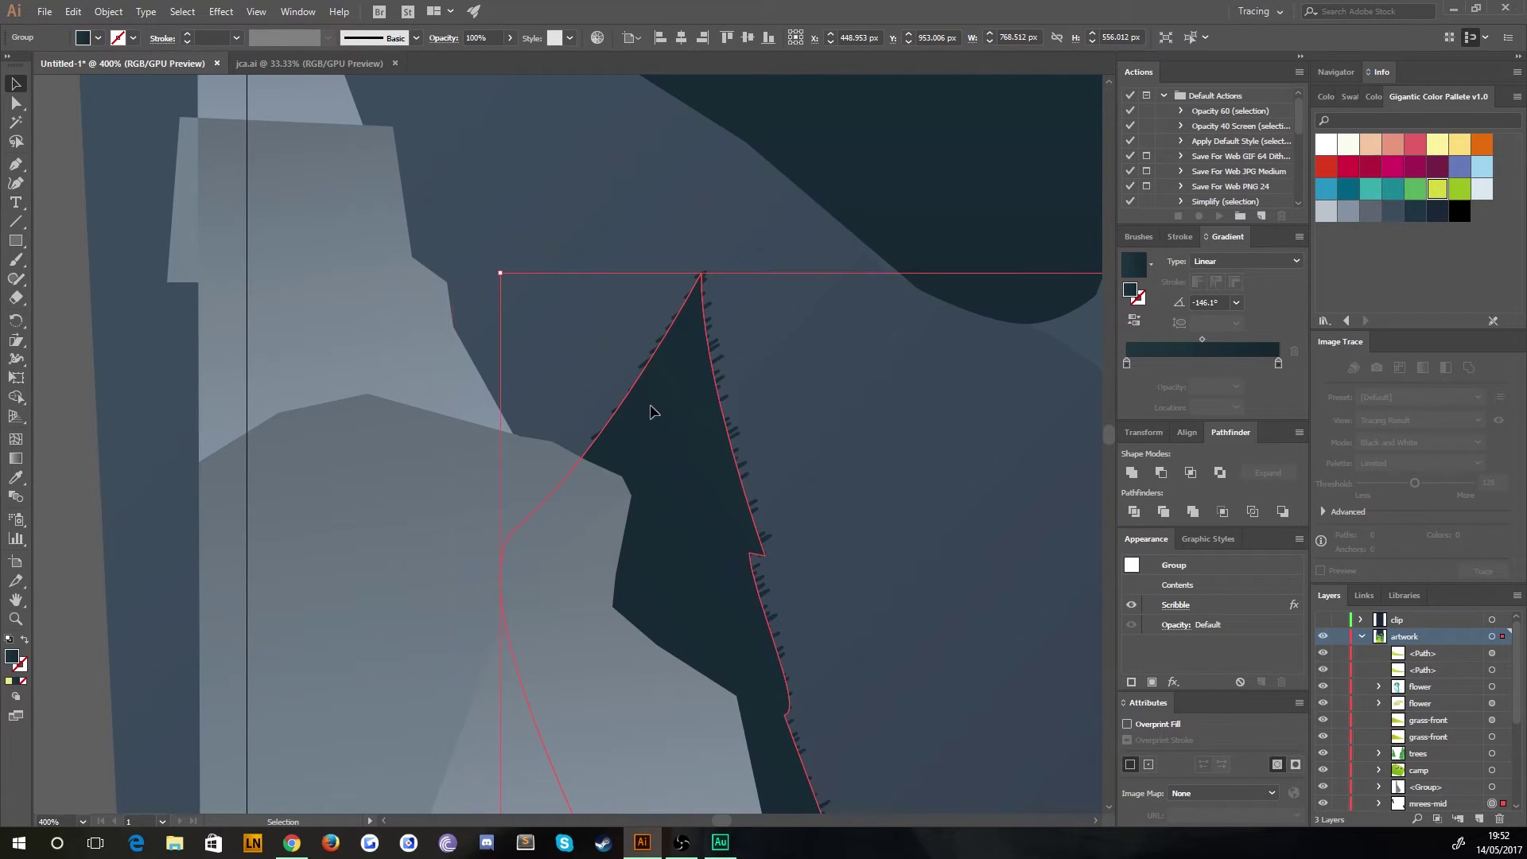
{"action": "left_click", "coordinate": [219, 369]}
{"action": "scroll", "coordinate": [318, 392], "scroll_direction": "down", "scroll_amount": 5}
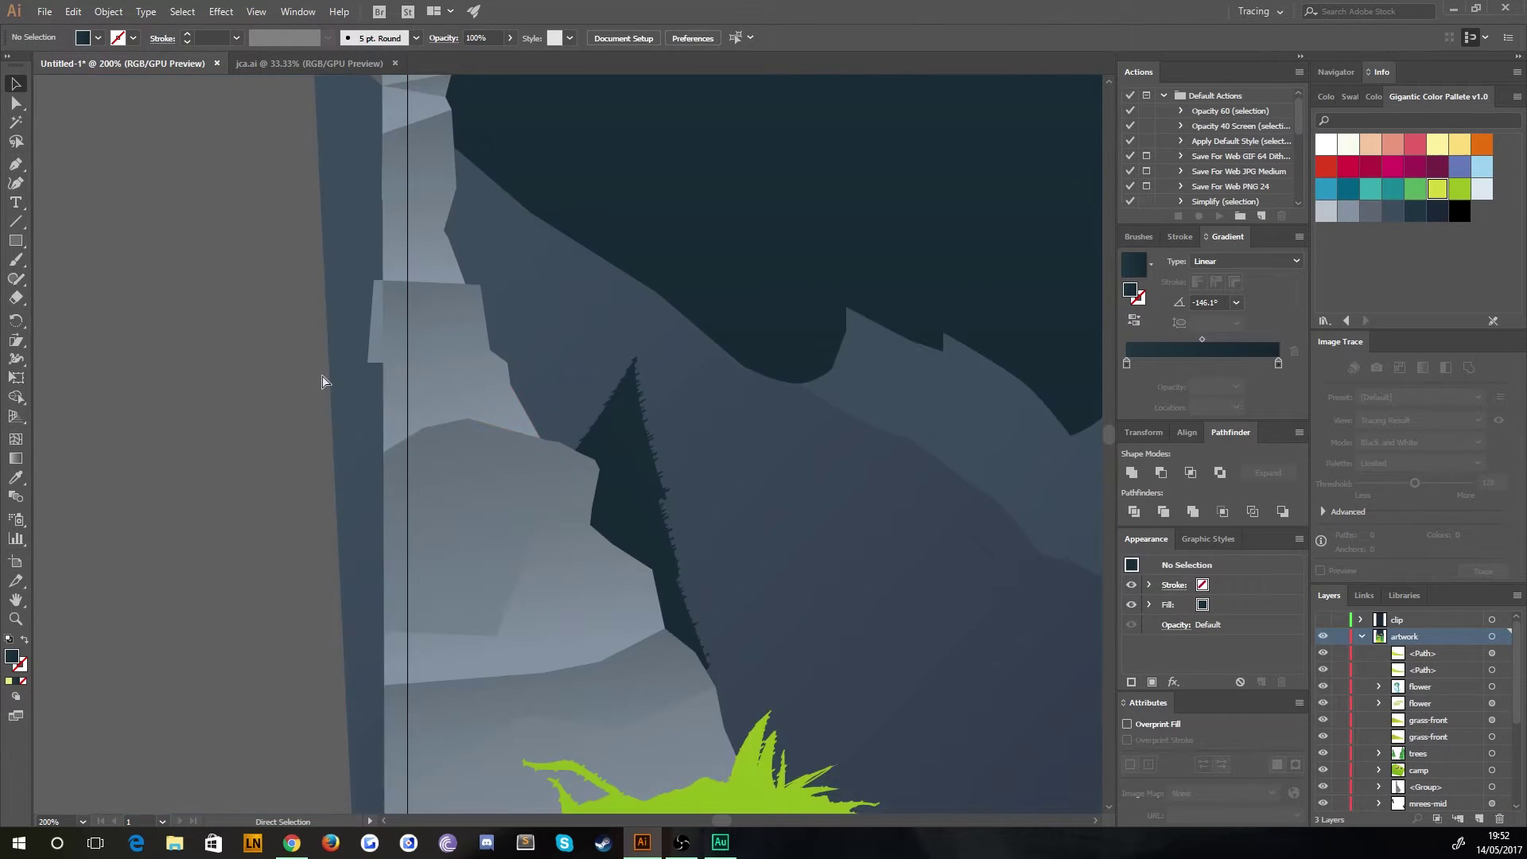
{"action": "scroll", "coordinate": [333, 431], "scroll_direction": "down", "scroll_amount": 2}
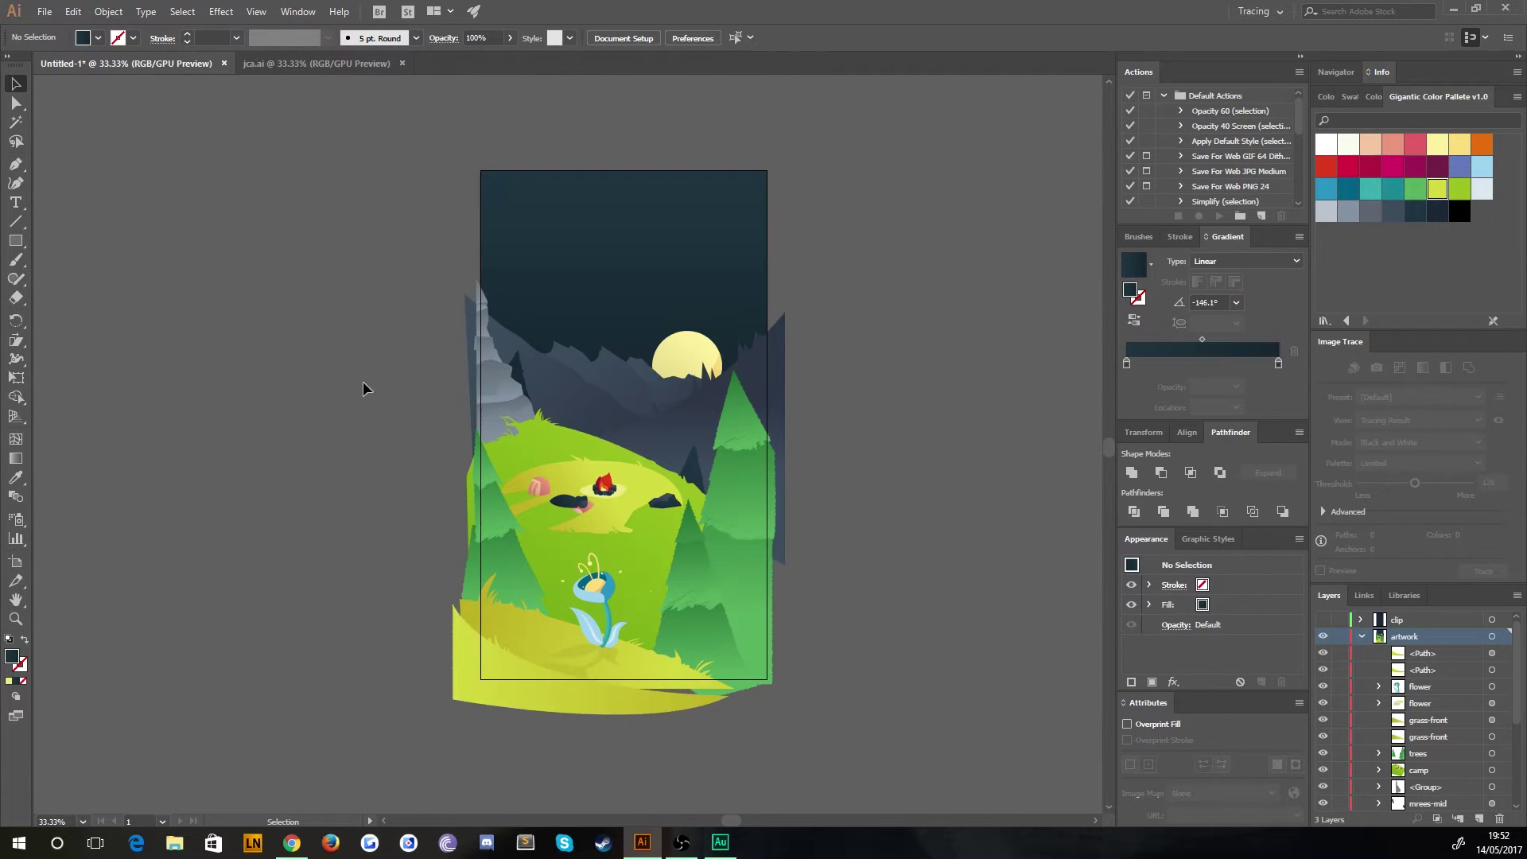
{"action": "key", "text": "z"}
{"action": "left_click_drag", "start_coordinate": [569, 430], "coordinate": [623, 420]}
{"action": "left_click_drag", "start_coordinate": [646, 392], "coordinate": [614, 399]}
{"action": "left_click", "coordinate": [23, 84]}
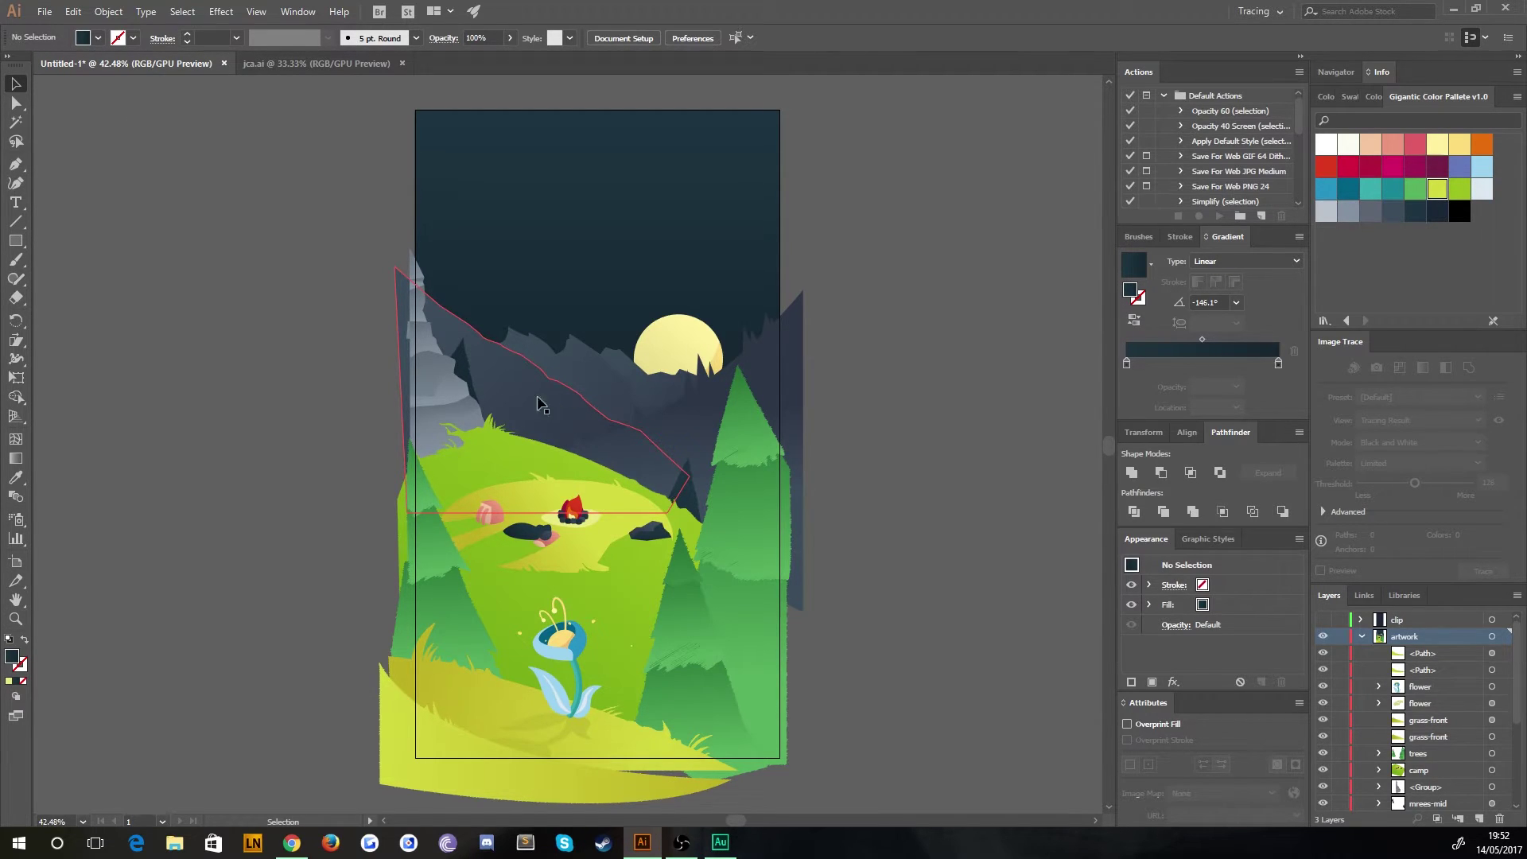
{"action": "left_click_drag", "start_coordinate": [257, 267], "coordinate": [334, 316]}
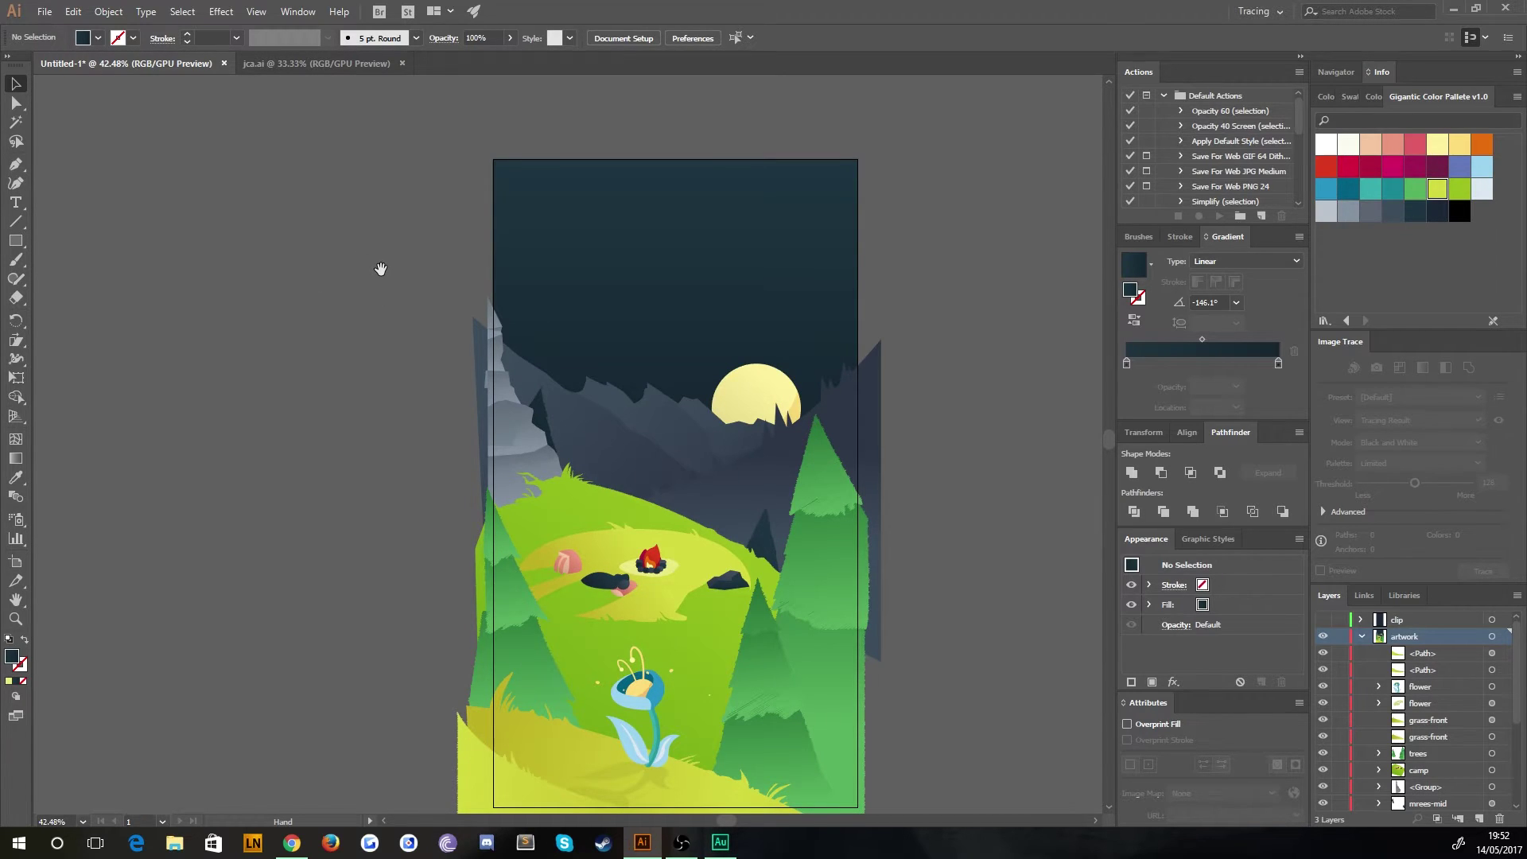
{"action": "left_click_drag", "start_coordinate": [342, 278], "coordinate": [406, 300]}
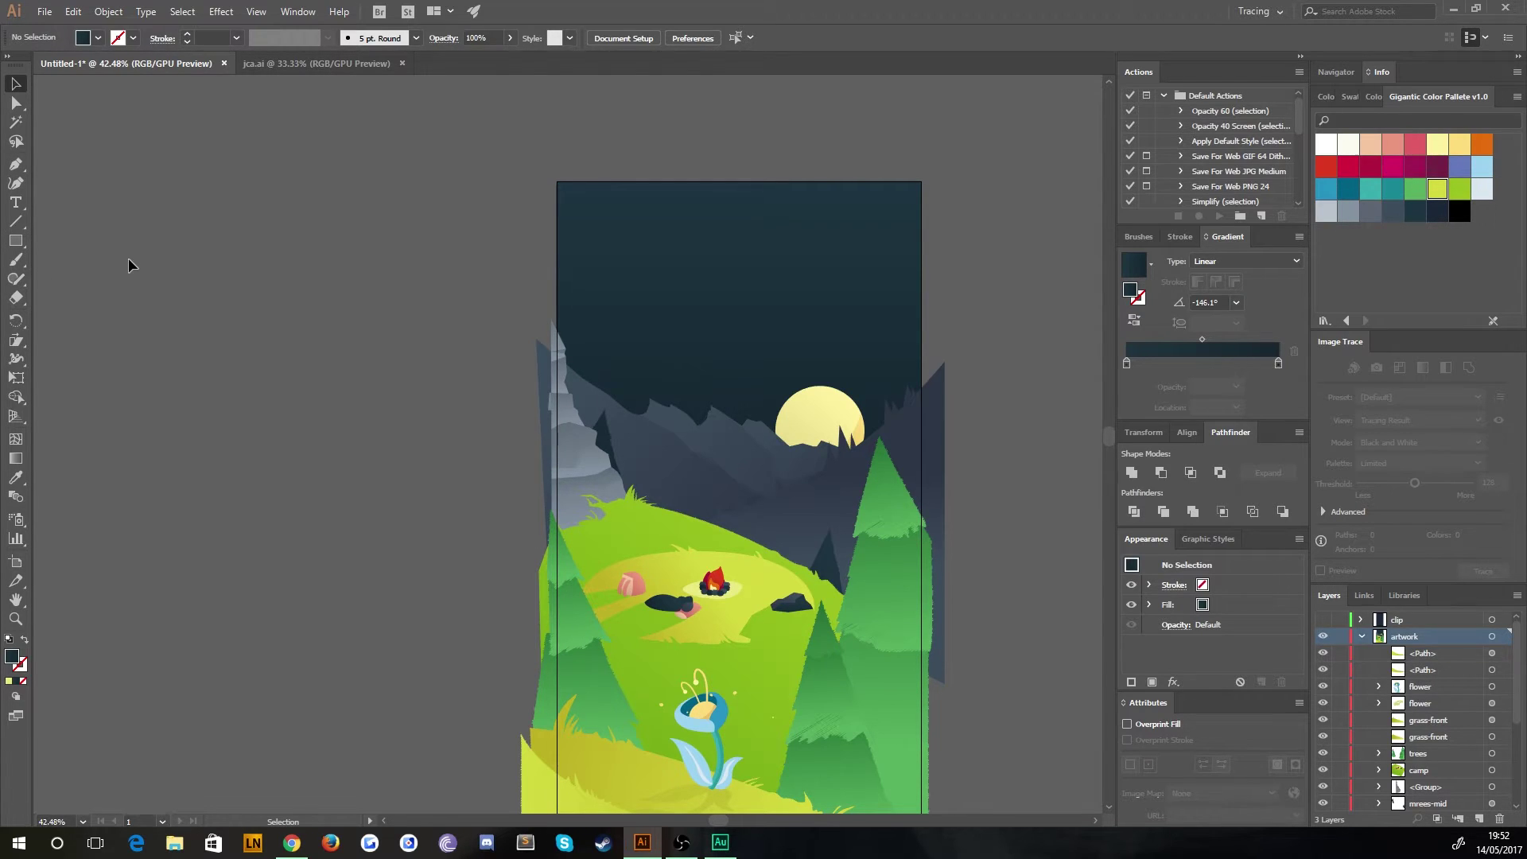
Draw a small white circle about 22 px wide with the Ellipse tool, on the empty canvas beside the artboard.
{"action": "left_click_drag", "start_coordinate": [18, 245], "coordinate": [72, 280]}
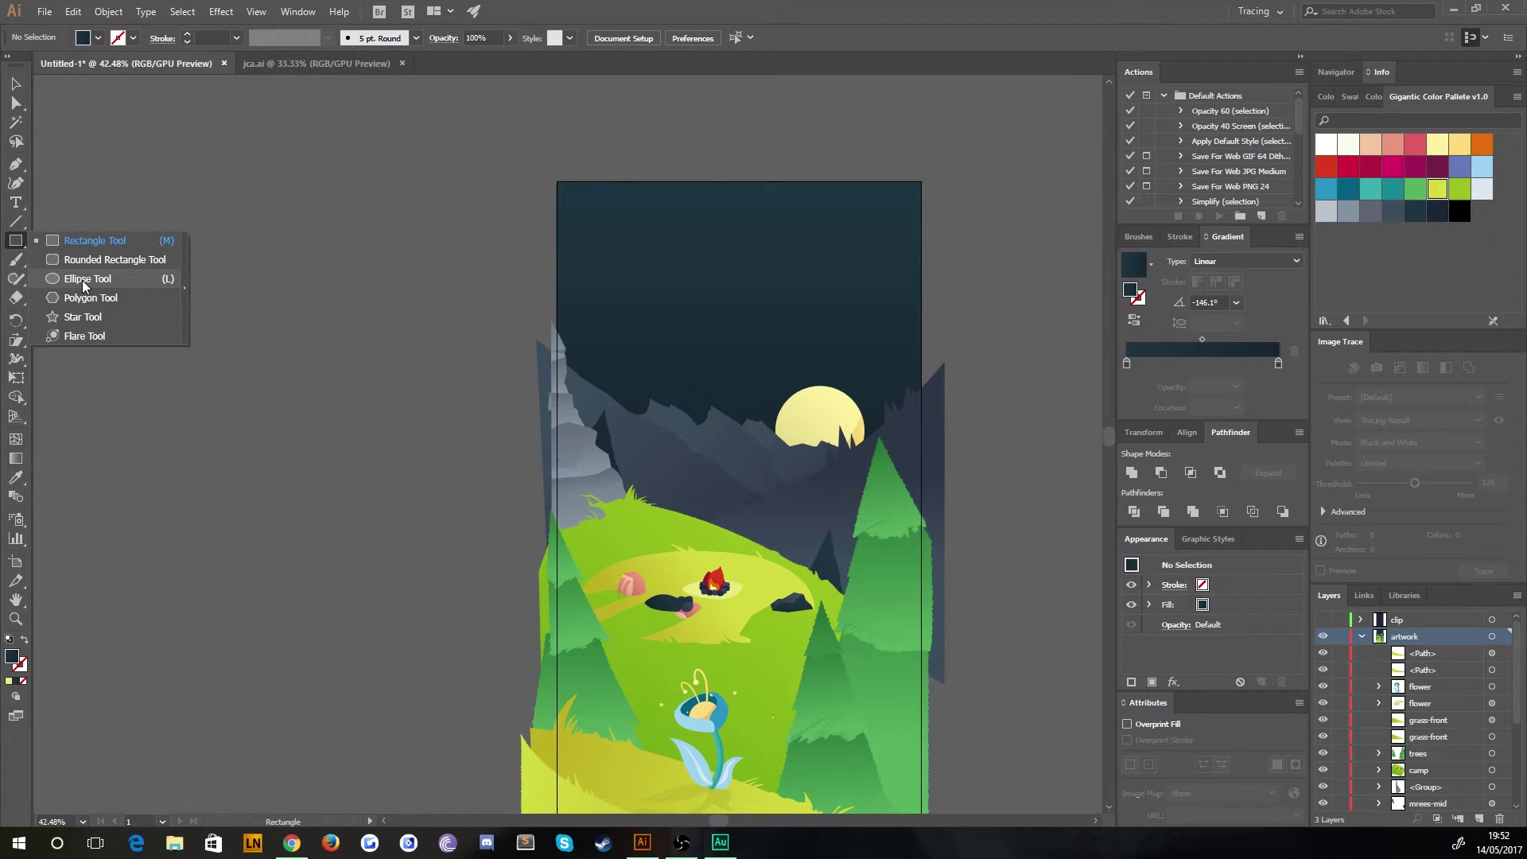
{"action": "left_click_drag", "start_coordinate": [83, 280], "coordinate": [83, 280]}
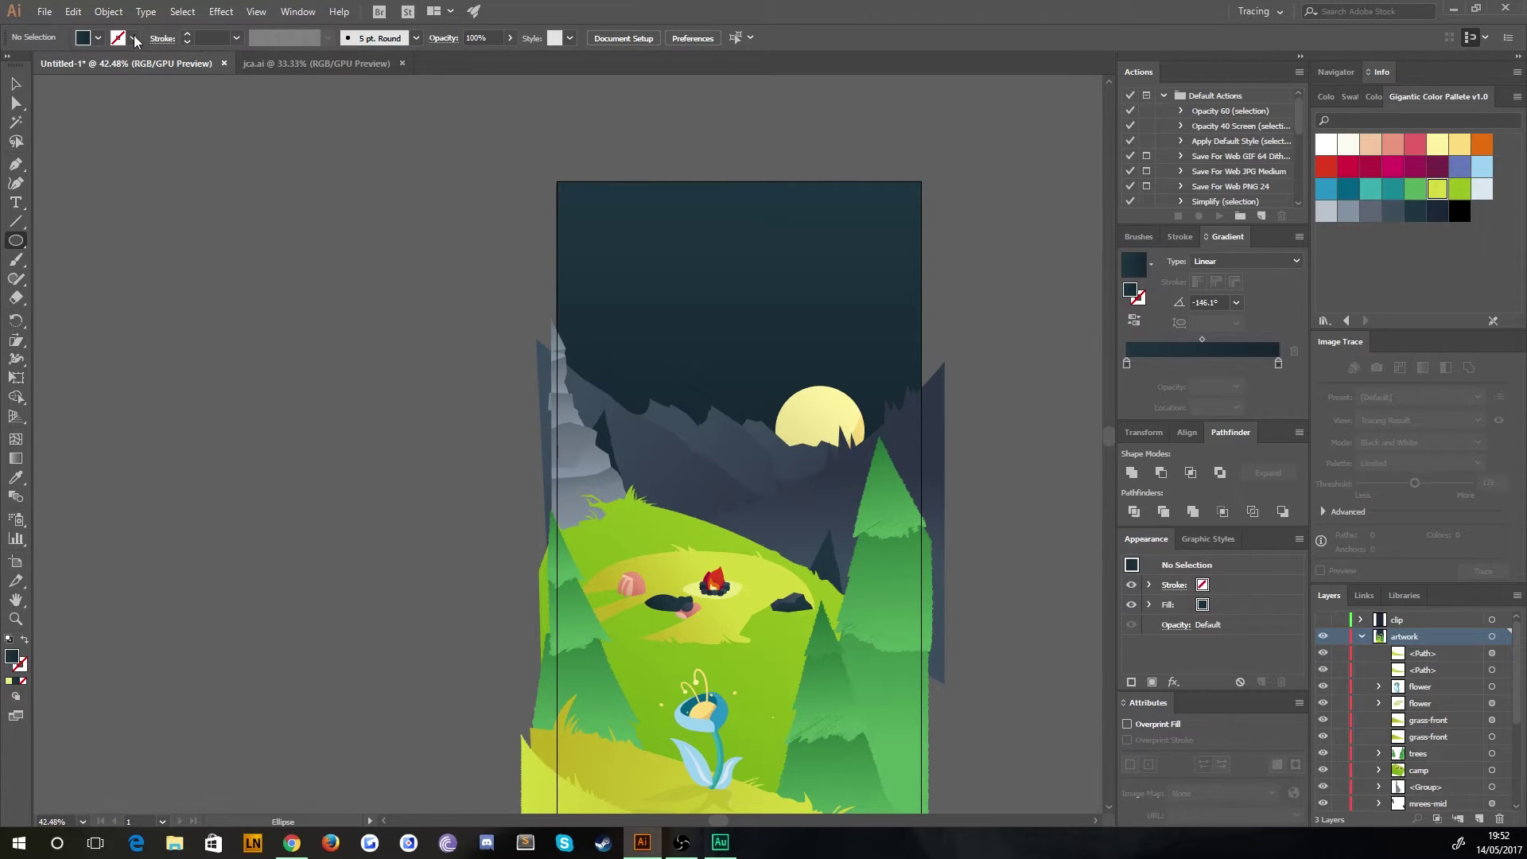
{"action": "left_click", "coordinate": [1328, 147]}
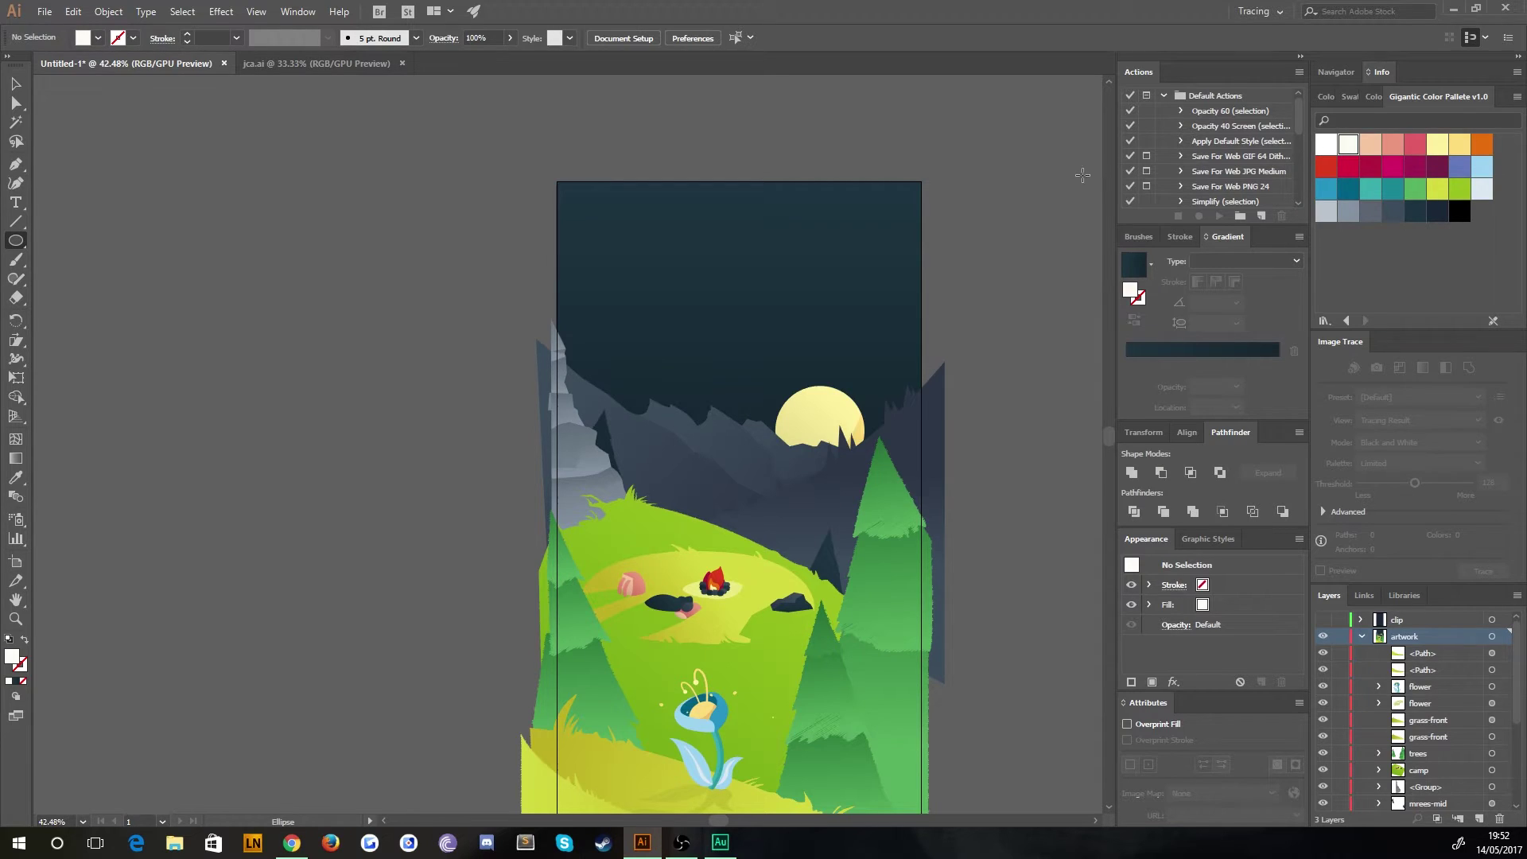
{"action": "mouse_move", "coordinate": [478, 298]}
{"action": "left_mouse_down"}
{"action": "mouse_move", "coordinate": [455, 319]}
{"action": "mouse_move", "coordinate": [470, 379]}
{"action": "mouse_move", "coordinate": [511, 369]}
{"action": "left_mouse_up"}
{"action": "key", "text": "v"}
Duplicate the white circle and its copies repeatedly into a loose, irregular cluster of 16 stars left of the artboard.
{"action": "key", "text": "ctrl+equal"}
{"action": "key", "text": "ctrl+equal"}
{"action": "left_click_drag", "start_coordinate": [655, 442], "coordinate": [545, 365]}
{"action": "left_click", "coordinate": [685, 470]}
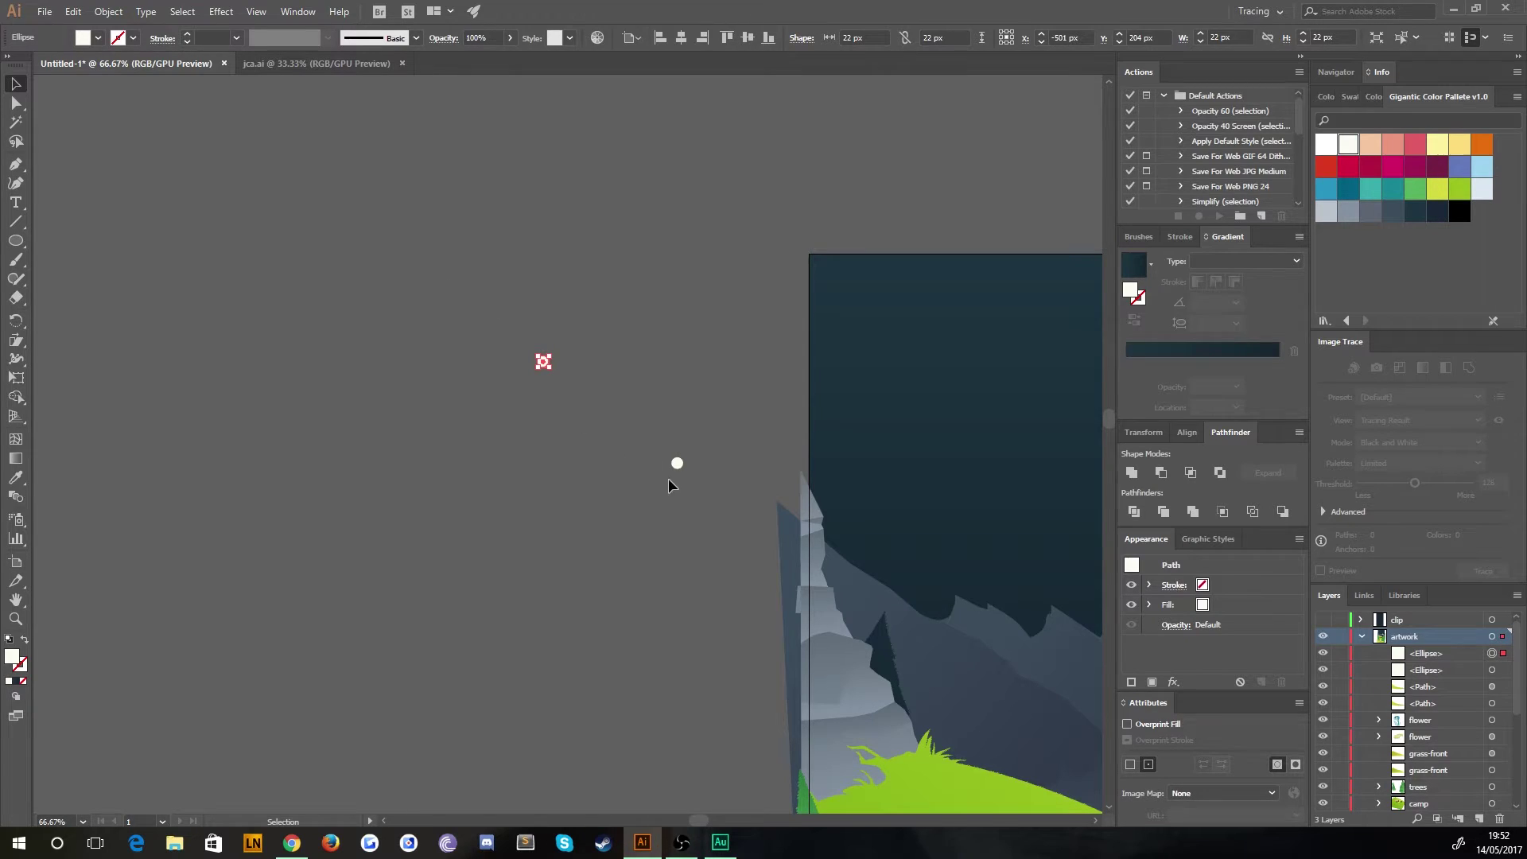
{"action": "left_click_drag", "start_coordinate": [482, 320], "coordinate": [610, 497]}
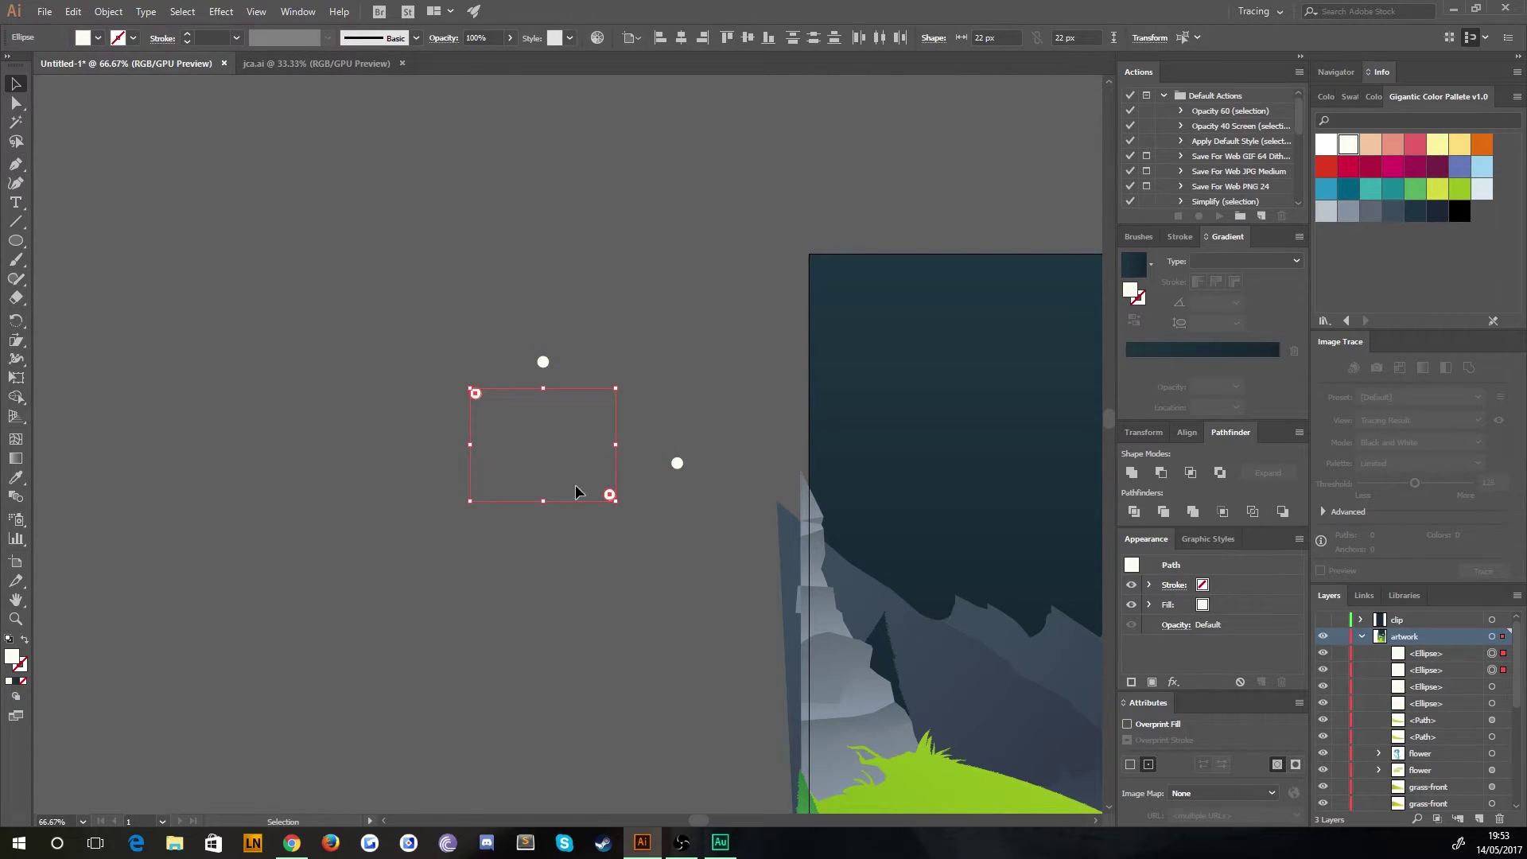
{"action": "left_click_drag", "start_coordinate": [368, 278], "coordinate": [684, 477]}
{"action": "left_click_drag", "start_coordinate": [543, 362], "coordinate": [577, 309]}
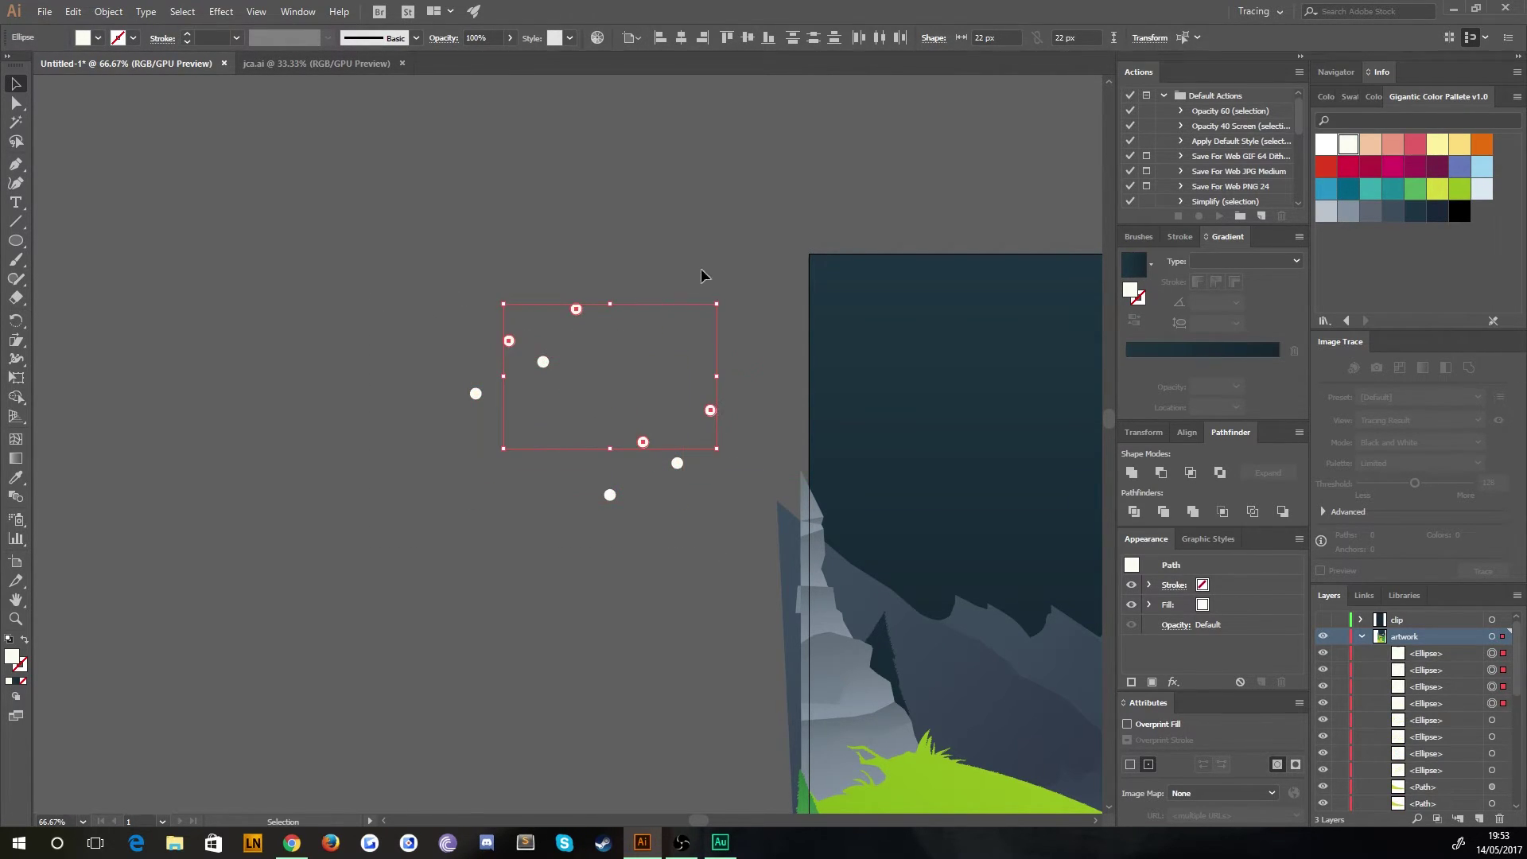
{"action": "left_click_drag", "start_coordinate": [417, 598], "coordinate": [712, 307]}
{"action": "left_click_drag", "start_coordinate": [509, 342], "coordinate": [392, 310]}
{"action": "left_click_drag", "start_coordinate": [709, 562], "coordinate": [235, 222]}
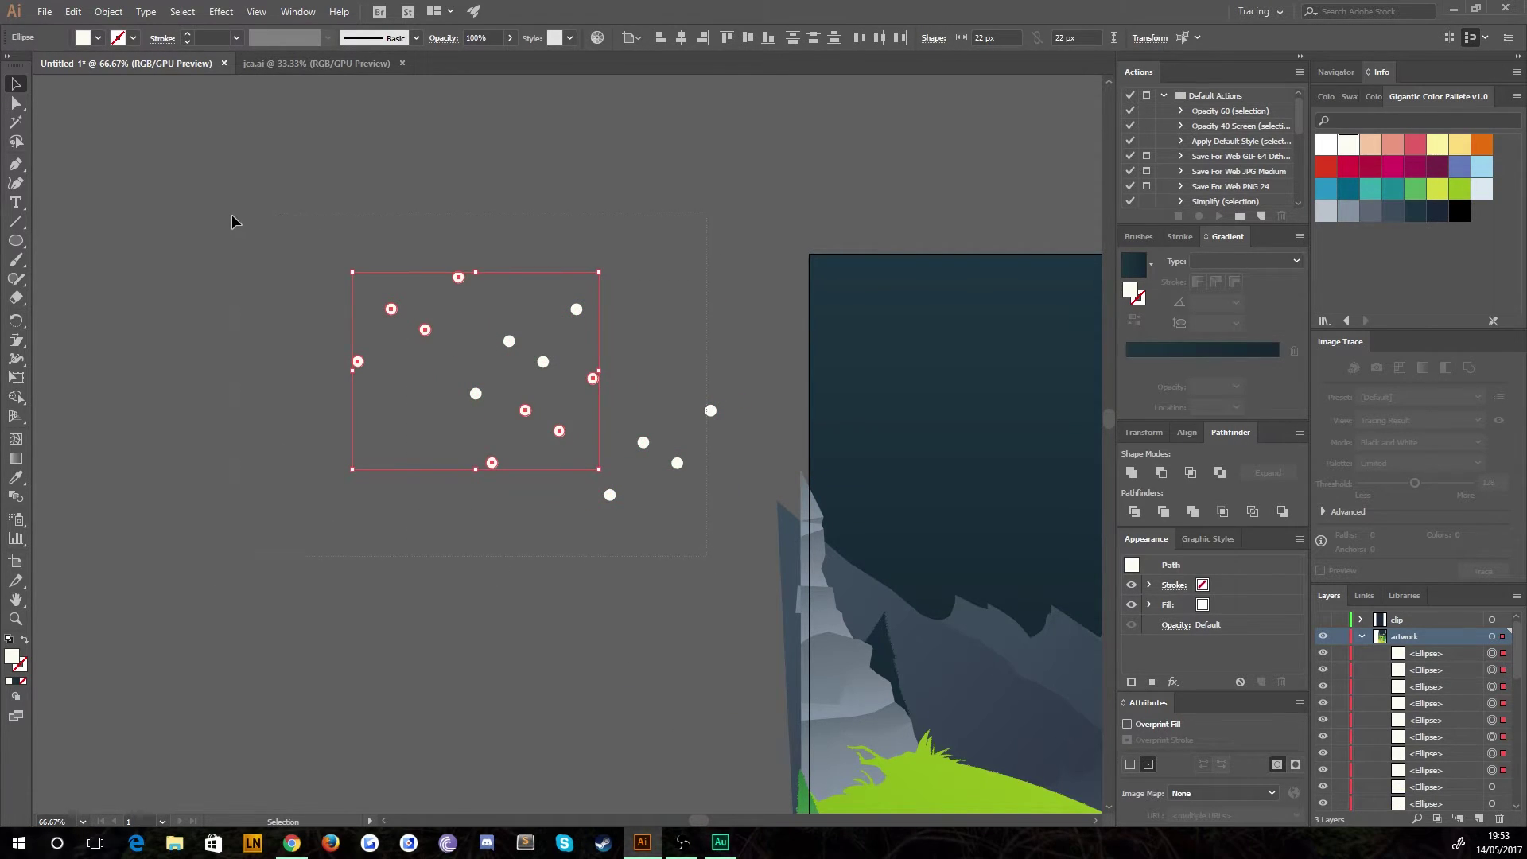
{"action": "left_click", "coordinate": [191, 535]}
Shrink the cluster's topmost circle slightly, shrink the circle below and left of it, and enlarge the one near the lower left.
{"action": "left_click_drag", "start_coordinate": [482, 394], "coordinate": [477, 396]}
{"action": "key", "text": "ctrl+plus"}
{"action": "key", "text": "ctrl+plus"}
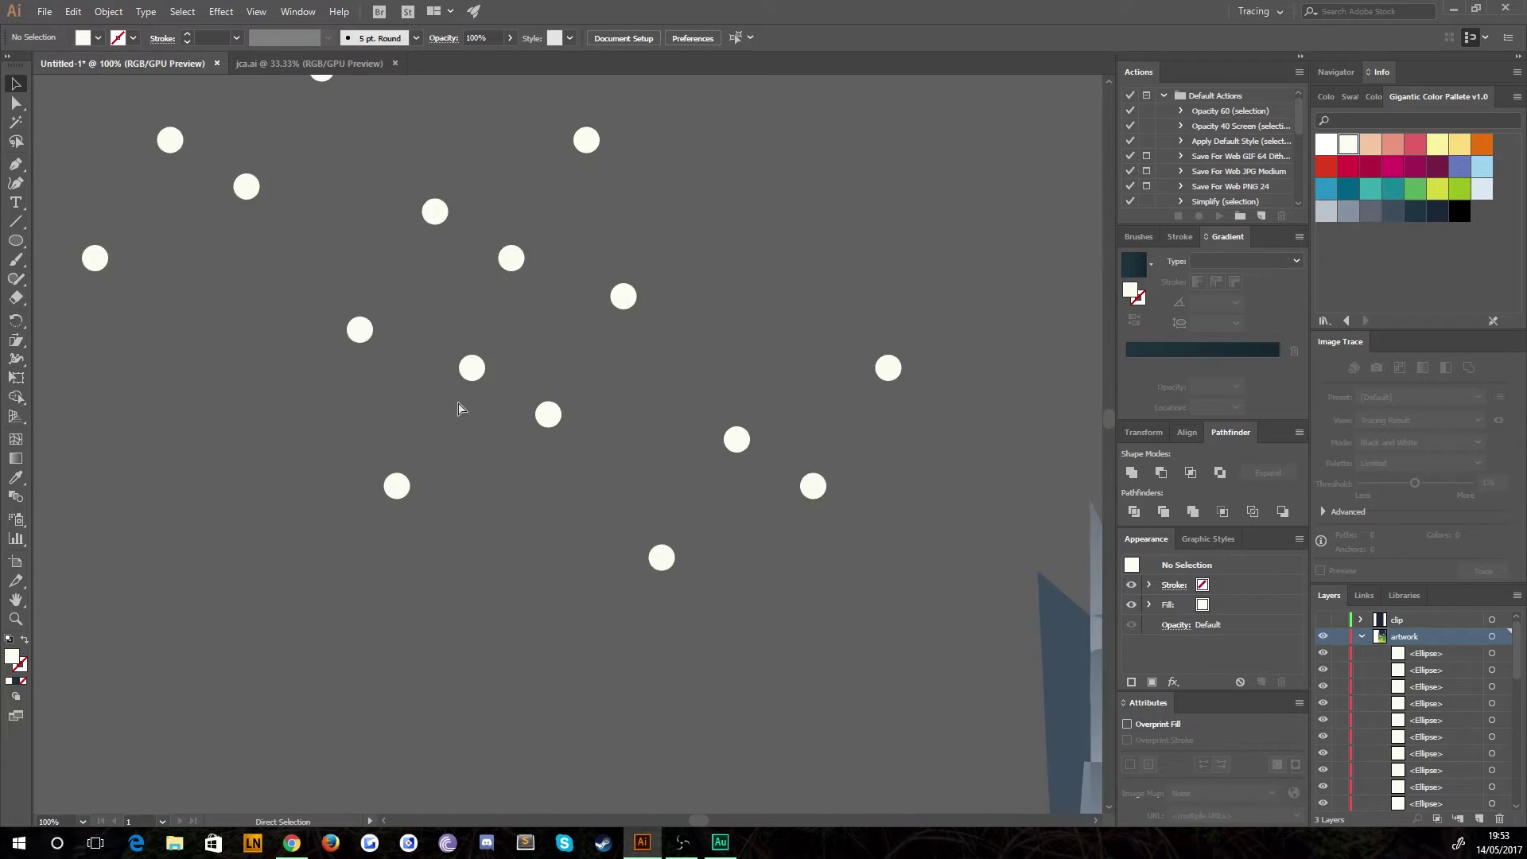
{"action": "left_click_drag", "start_coordinate": [364, 337], "coordinate": [433, 484]}
{"action": "left_click", "coordinate": [389, 218]}
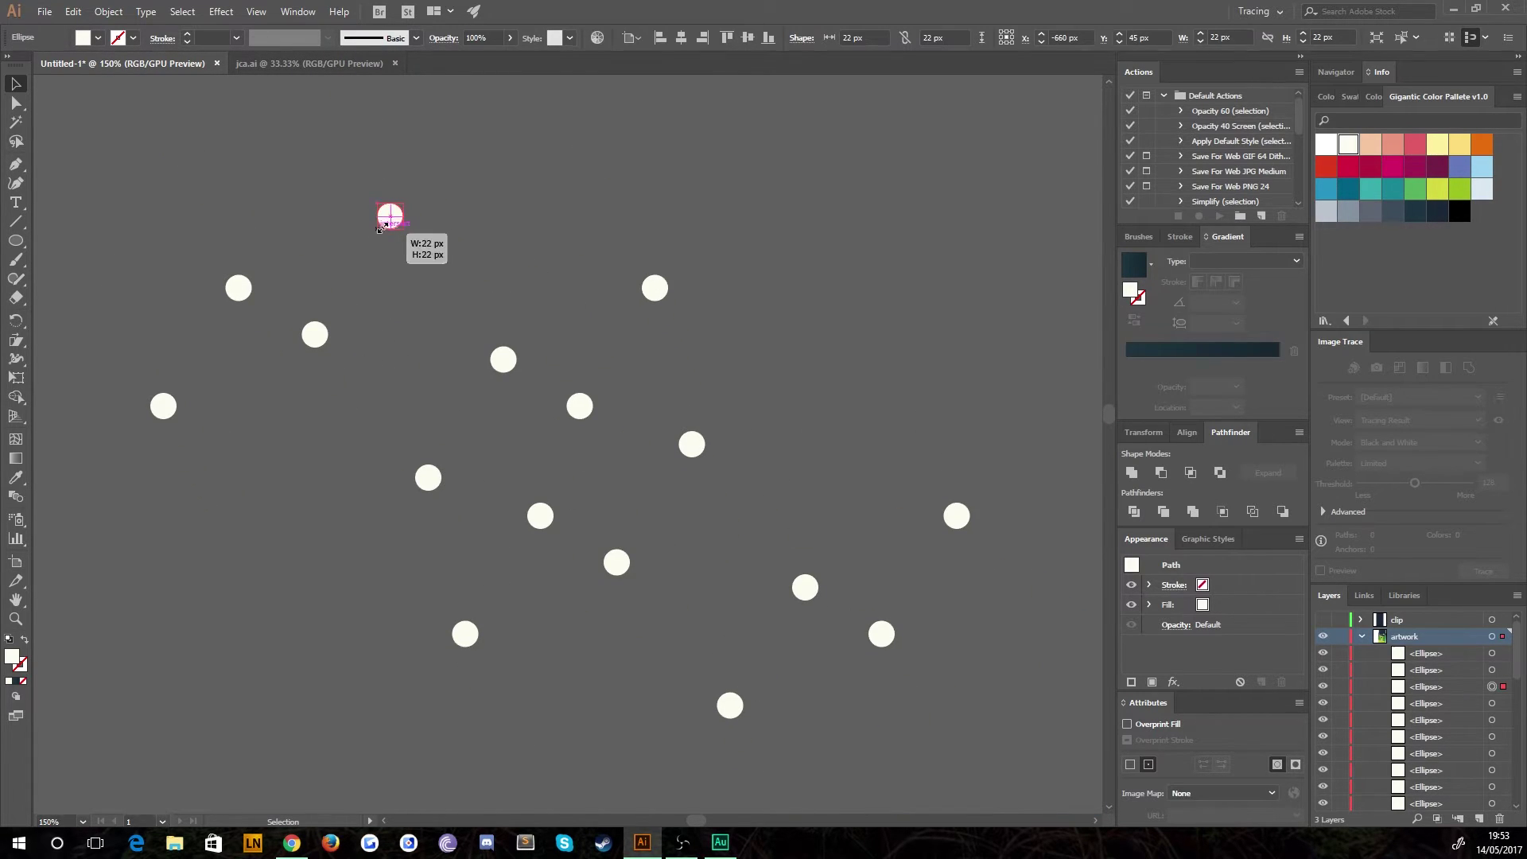
{"action": "left_click", "coordinate": [315, 337]}
{"action": "mouse_move", "coordinate": [333, 322]}
{"action": "left_mouse_down"}
{"action": "mouse_move", "coordinate": [341, 329]}
{"action": "mouse_move", "coordinate": [316, 335]}
{"action": "left_mouse_up"}
{"action": "left_click", "coordinate": [434, 485]}
{"action": "left_click_drag", "start_coordinate": [411, 494], "coordinate": [402, 503]}
Shrink three more circles in the lower middle of the cluster to vary the star sizes.
{"action": "left_click", "coordinate": [464, 633]}
{"action": "left_click_drag", "start_coordinate": [478, 619], "coordinate": [464, 635]}
{"action": "left_click", "coordinate": [617, 562]}
{"action": "left_click_drag", "start_coordinate": [604, 575], "coordinate": [618, 560]}
{"action": "left_click", "coordinate": [531, 524]}
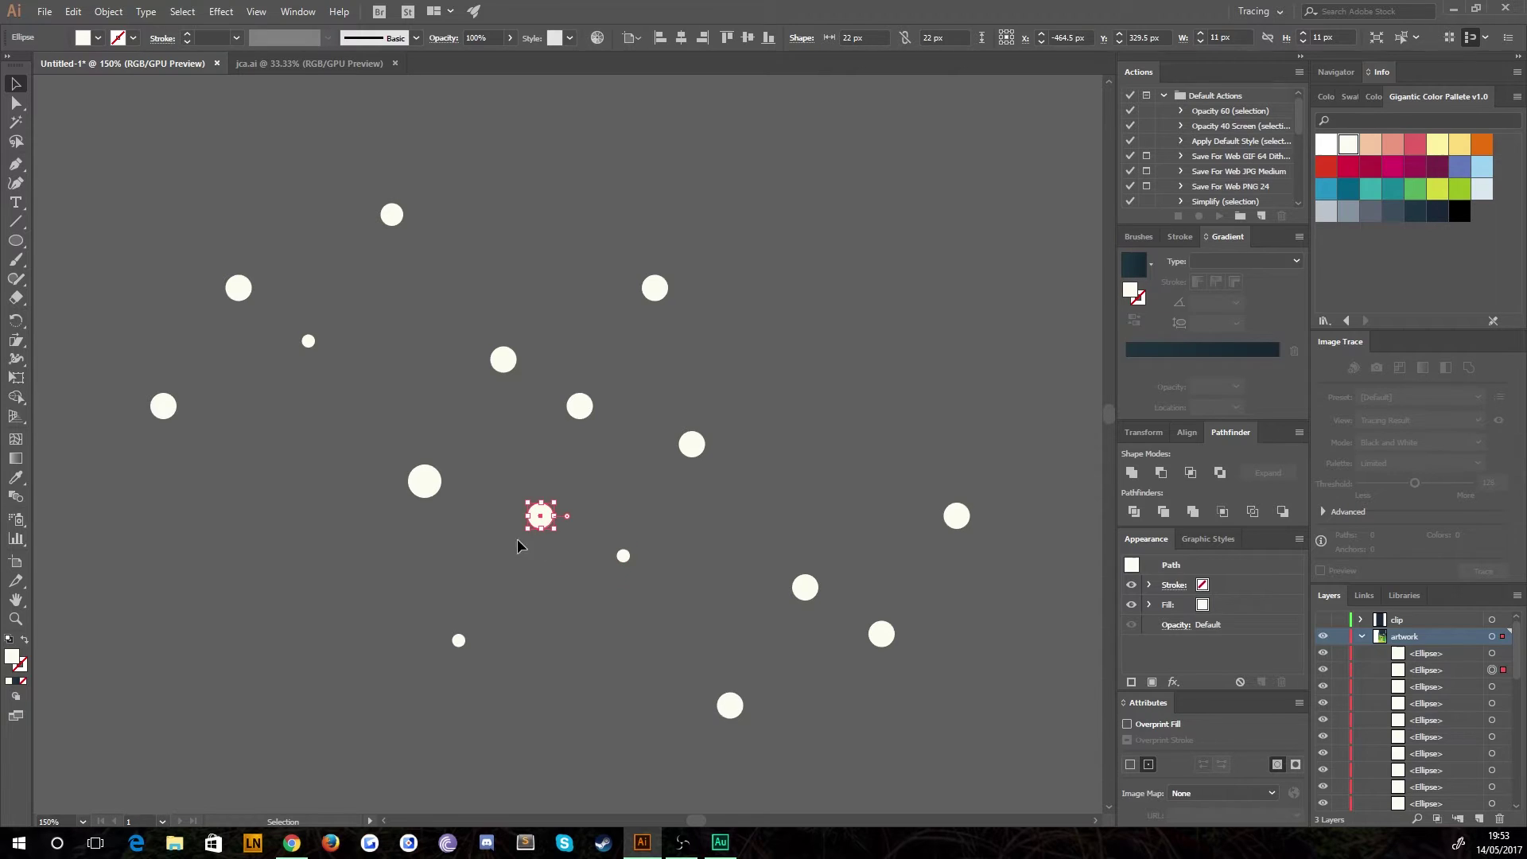
{"action": "mouse_move", "coordinate": [527, 529]}
{"action": "left_mouse_down"}
{"action": "mouse_move", "coordinate": [547, 525]}
{"action": "mouse_move", "coordinate": [535, 521]}
{"action": "left_mouse_up"}
Shrink the upper-right circle, enlarge the one below it, and reduce the lowest circle of the cluster to 15 px.
{"action": "left_click", "coordinate": [654, 290]}
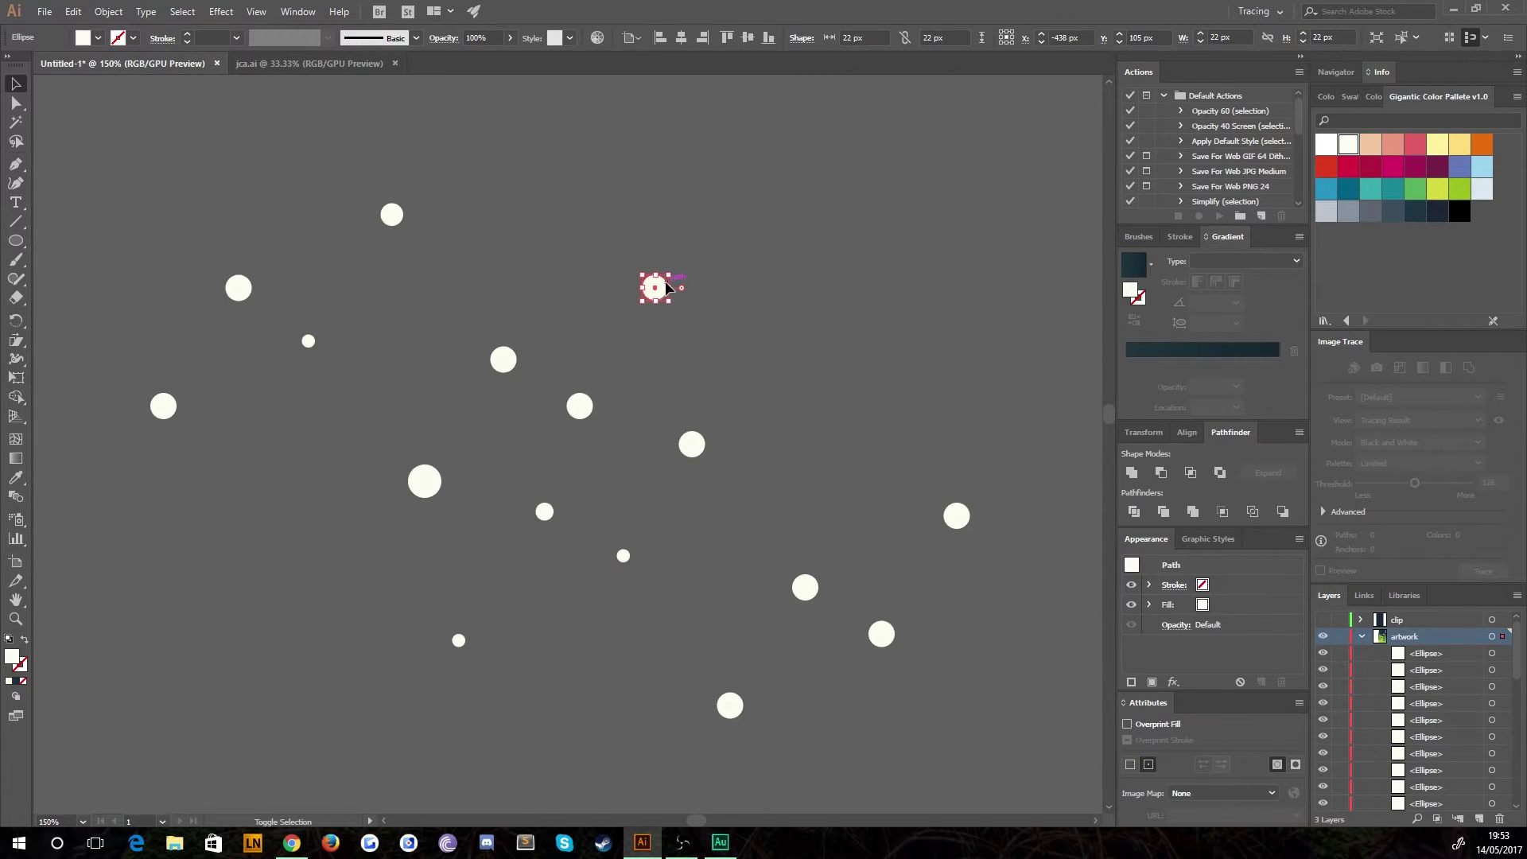
{"action": "left_click_drag", "start_coordinate": [667, 275], "coordinate": [660, 281]}
{"action": "left_click", "coordinate": [695, 440]}
{"action": "left_click_drag", "start_coordinate": [707, 432], "coordinate": [712, 428]}
{"action": "left_click", "coordinate": [734, 707]}
{"action": "left_click_drag", "start_coordinate": [717, 719], "coordinate": [725, 710]}
{"action": "key", "text": "ctrl+minus"}
{"action": "key", "text": "ctrl+minus"}
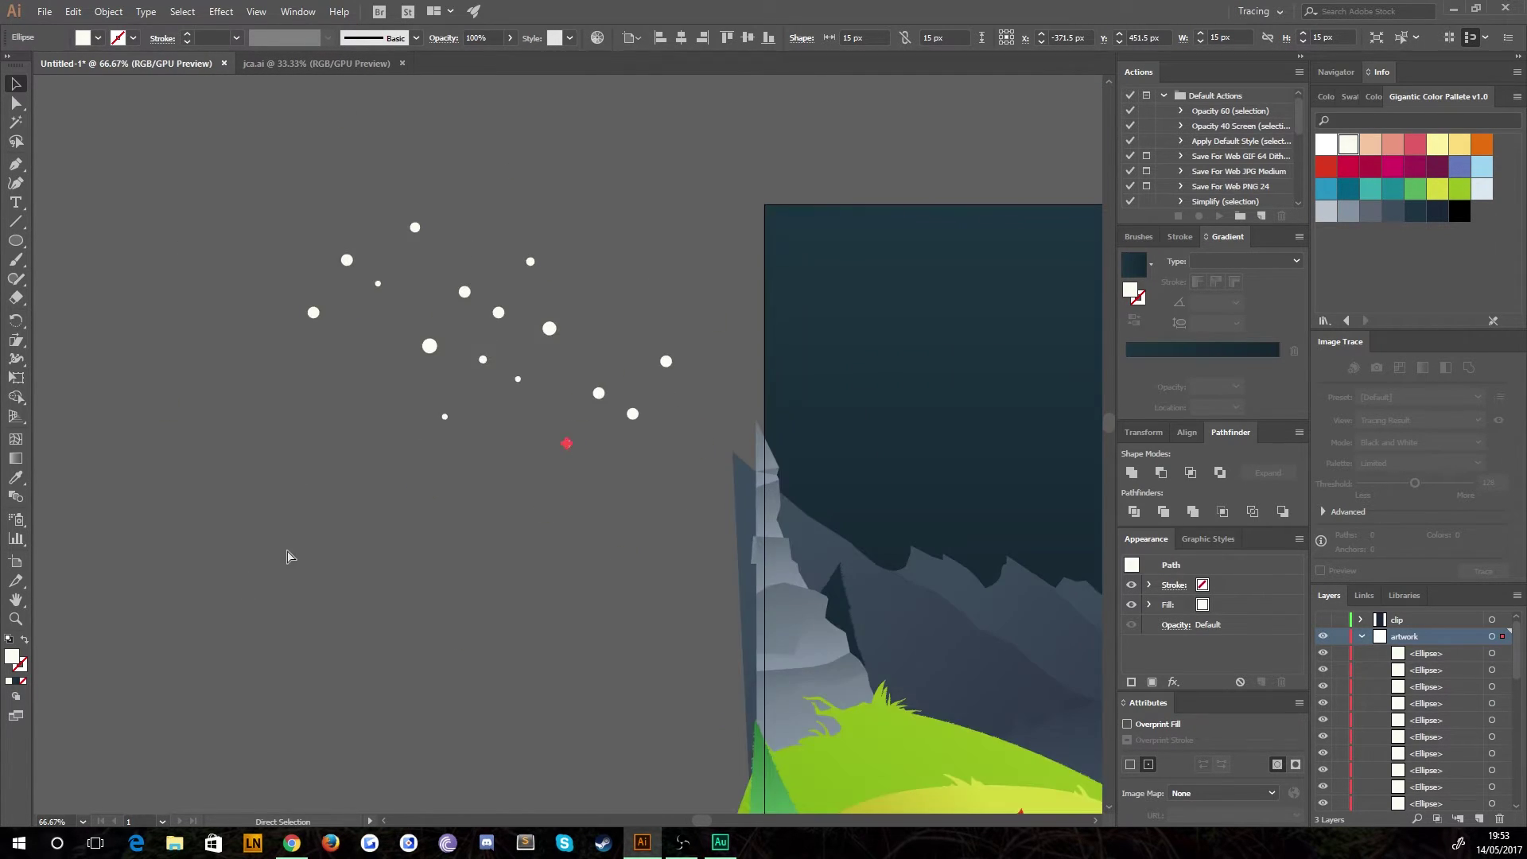
Select all the circles, move them farther left of the artboard and group them.
{"action": "left_click_drag", "start_coordinate": [272, 435], "coordinate": [390, 524]}
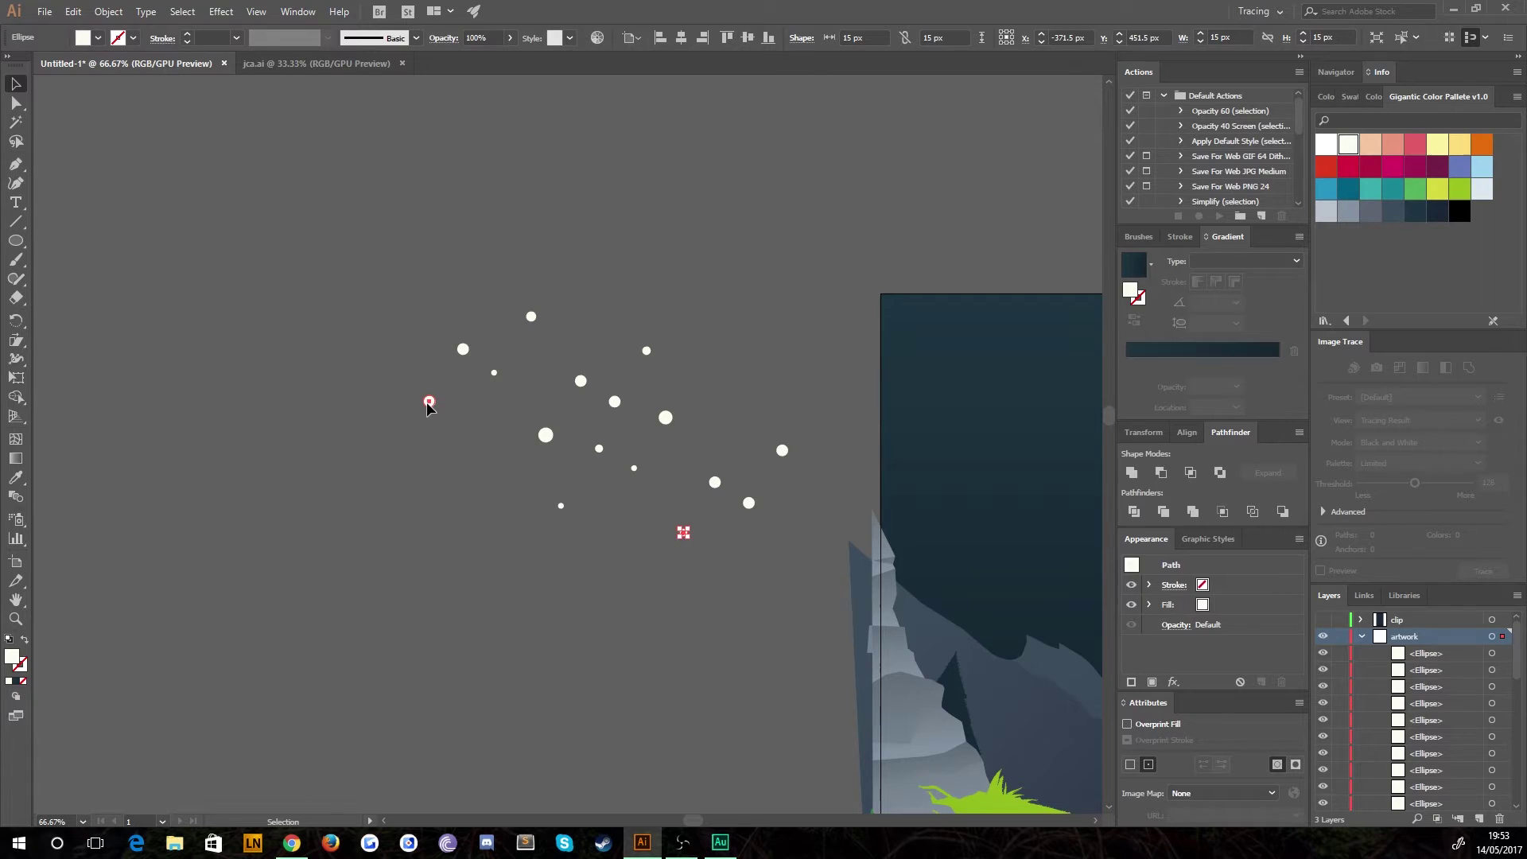
{"action": "left_click", "coordinate": [429, 402]}
{"action": "scroll", "coordinate": [442, 647], "scroll_direction": "right", "scroll_amount": 5}
{"action": "key", "text": "ctrl+minus"}
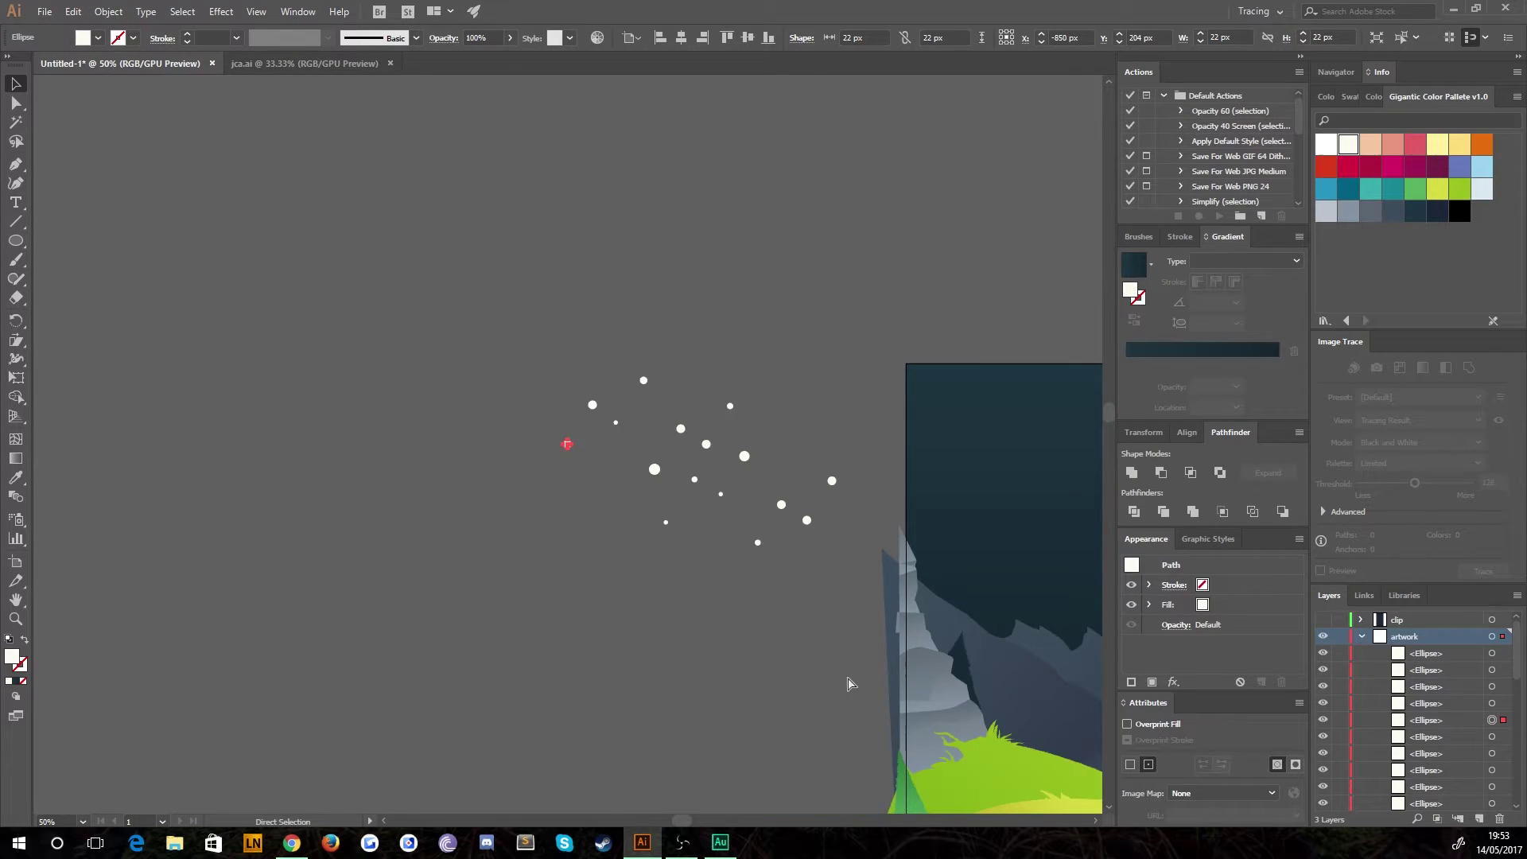
{"action": "key", "text": "ctrl+minus"}
{"action": "scroll", "coordinate": [682, 447], "scroll_direction": "down", "scroll_amount": 2}
{"action": "scroll", "coordinate": [681, 446], "scroll_direction": "right", "scroll_amount": 2}
{"action": "left_click_drag", "start_coordinate": [427, 279], "coordinate": [424, 276]}
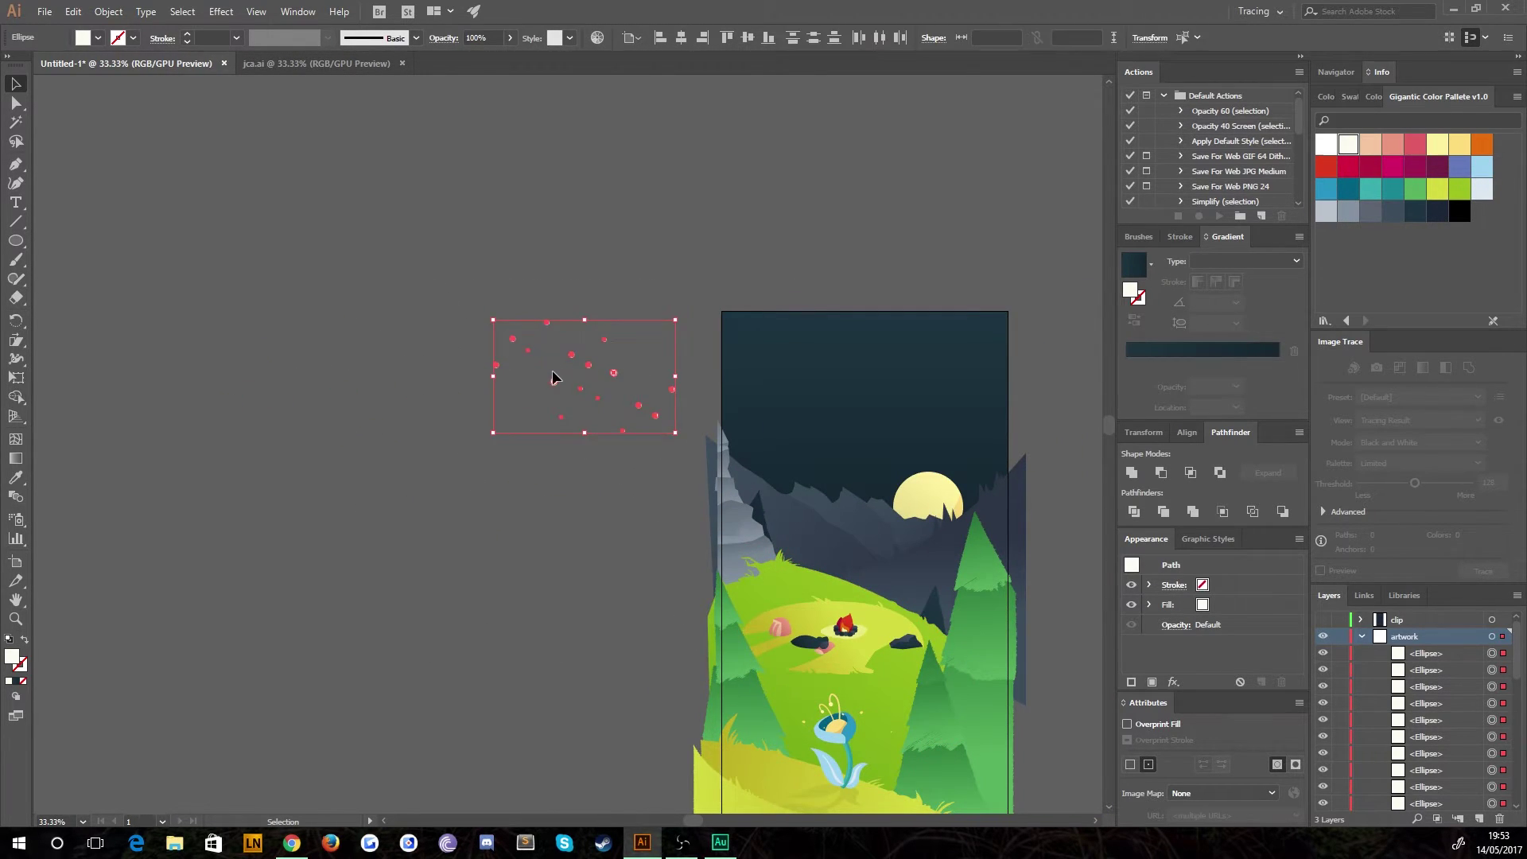
{"action": "left_click_drag", "start_coordinate": [555, 382], "coordinate": [448, 368]}
{"action": "key", "text": "ctrl+g"}
Rename the group of circles as stars.
{"action": "double_click", "coordinate": [1431, 653]}
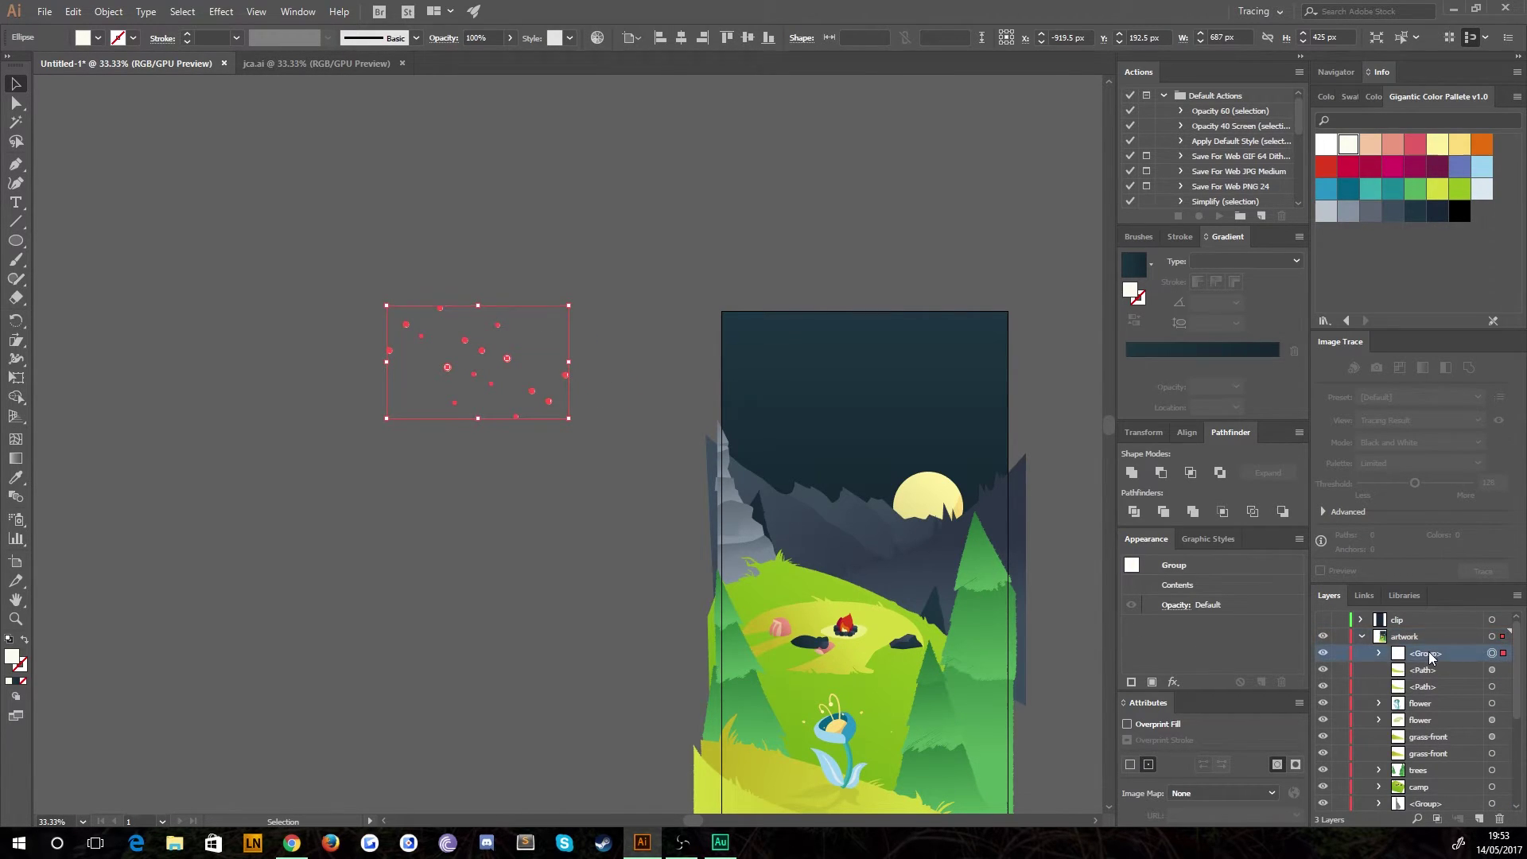
{"action": "type", "text": "stars"}
{"action": "key", "text": "Return"}
Lock all the other objects in the artwork layer, leaving only the stars group editable.
{"action": "left_click_drag", "start_coordinate": [1340, 681], "coordinate": [1339, 771]}
{"action": "scroll", "coordinate": [1355, 764], "scroll_direction": "down", "scroll_amount": 3}
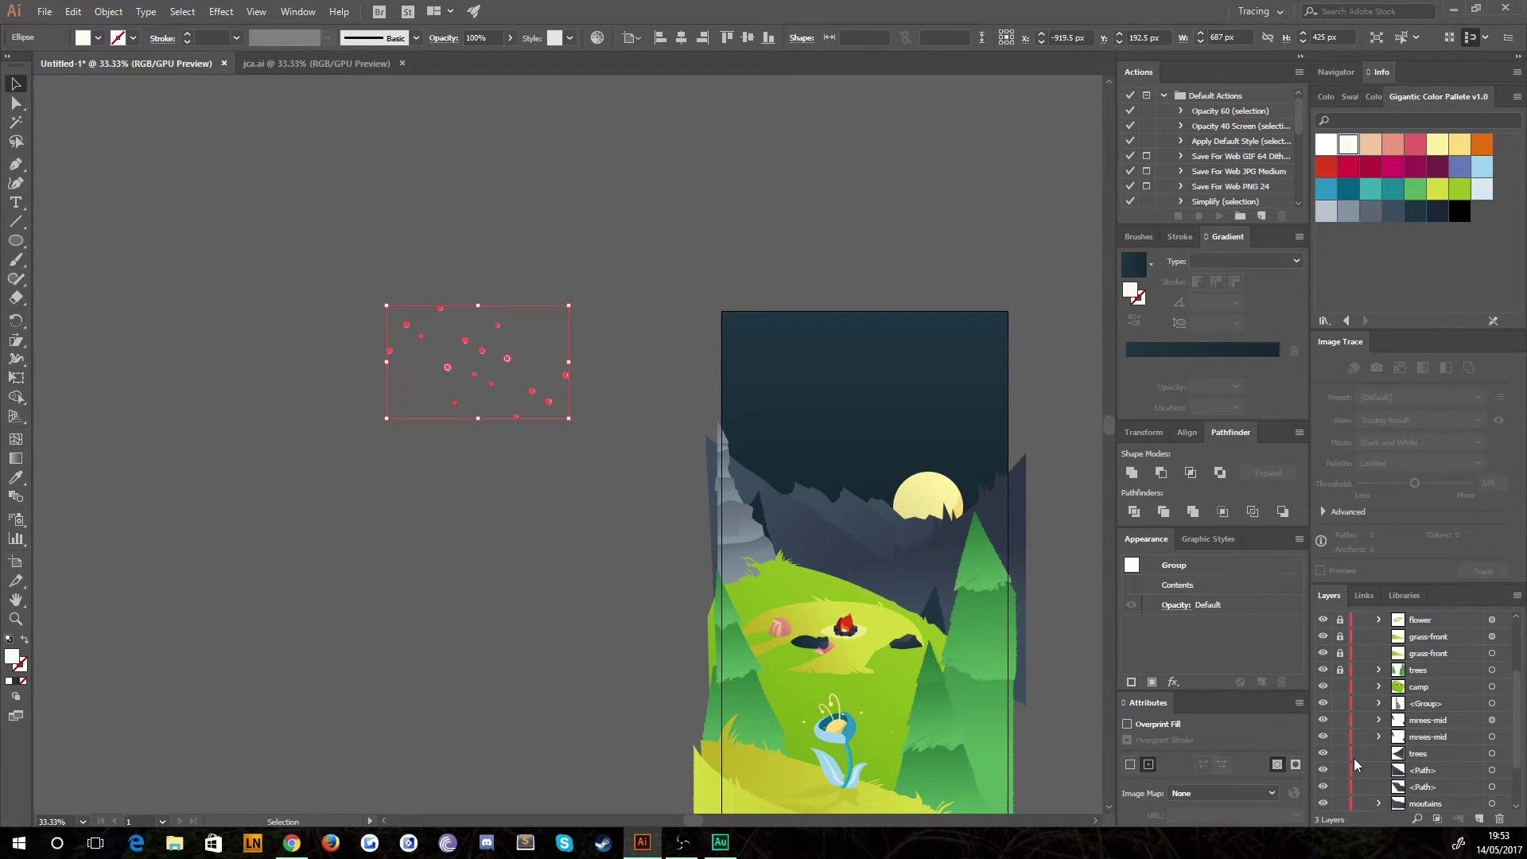
{"action": "left_click_drag", "start_coordinate": [1341, 691], "coordinate": [1340, 786]}
{"action": "scroll", "coordinate": [1356, 765], "scroll_direction": "down", "scroll_amount": 2}
{"action": "scroll", "coordinate": [1378, 782], "scroll_direction": "up", "scroll_amount": 5}
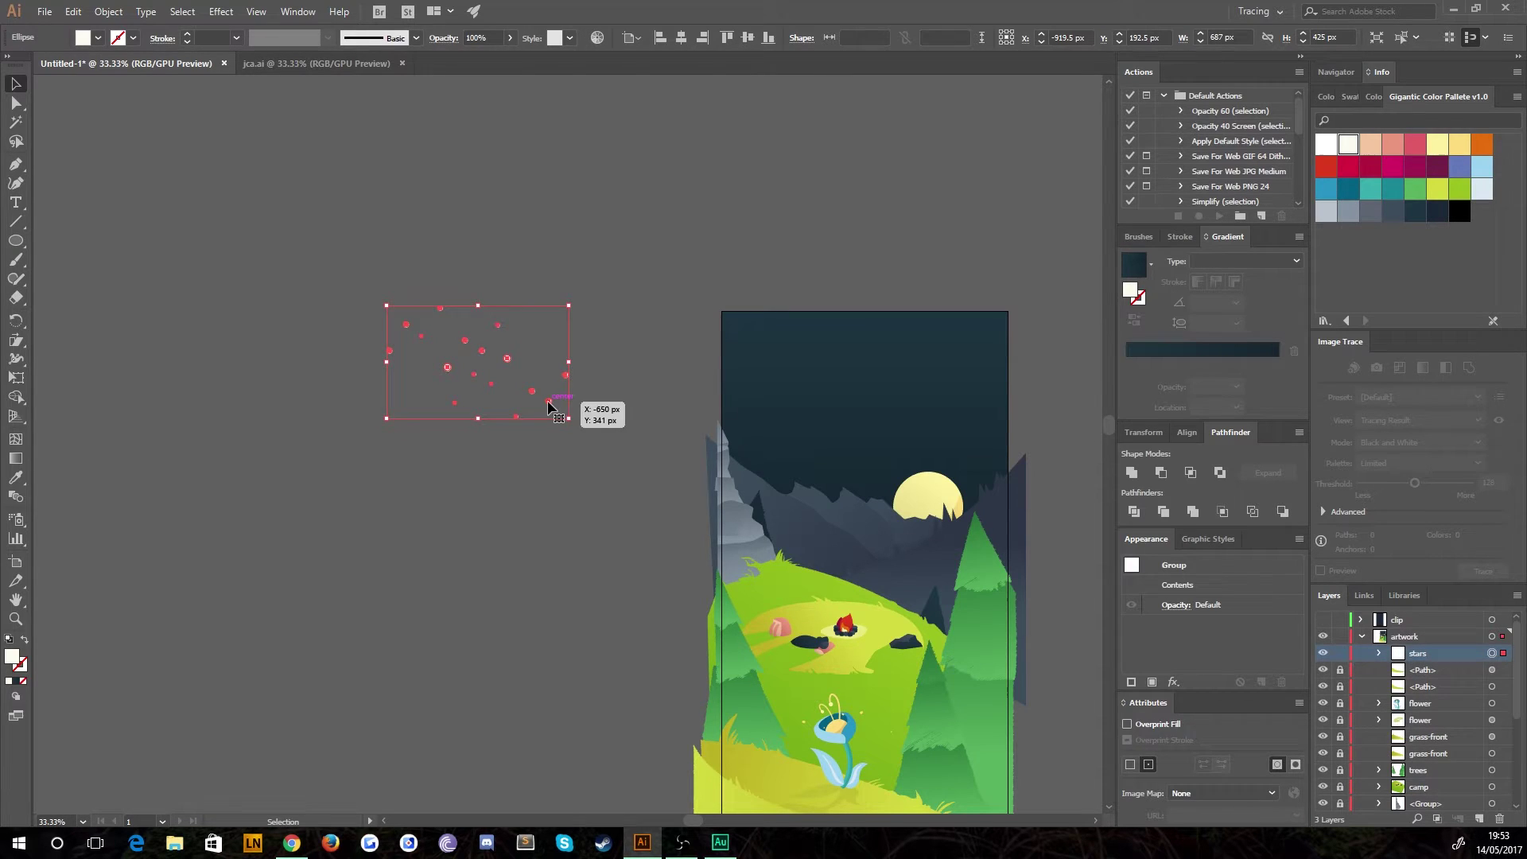
Move the stars group onto the dark sky in the upper left of the artboard and deselect it.
{"action": "left_click_drag", "start_coordinate": [549, 406], "coordinate": [898, 421]}
{"action": "left_click", "coordinate": [617, 450]}
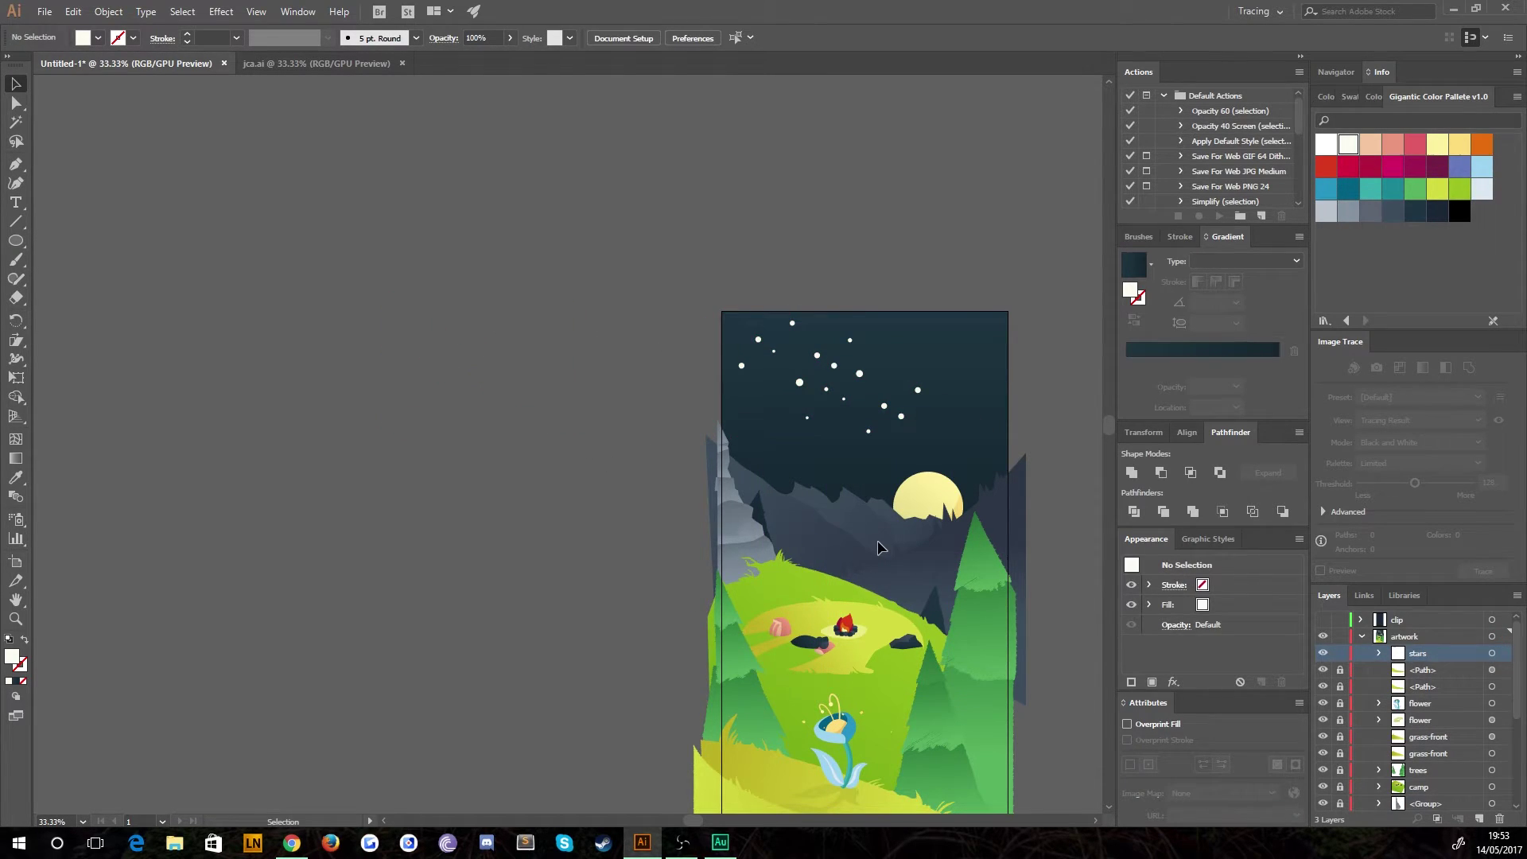
{"action": "key", "text": "ctrl+plus"}
{"action": "key", "text": "ctrl+plus"}
{"action": "left_click_drag", "start_coordinate": [966, 548], "coordinate": [422, 577]}
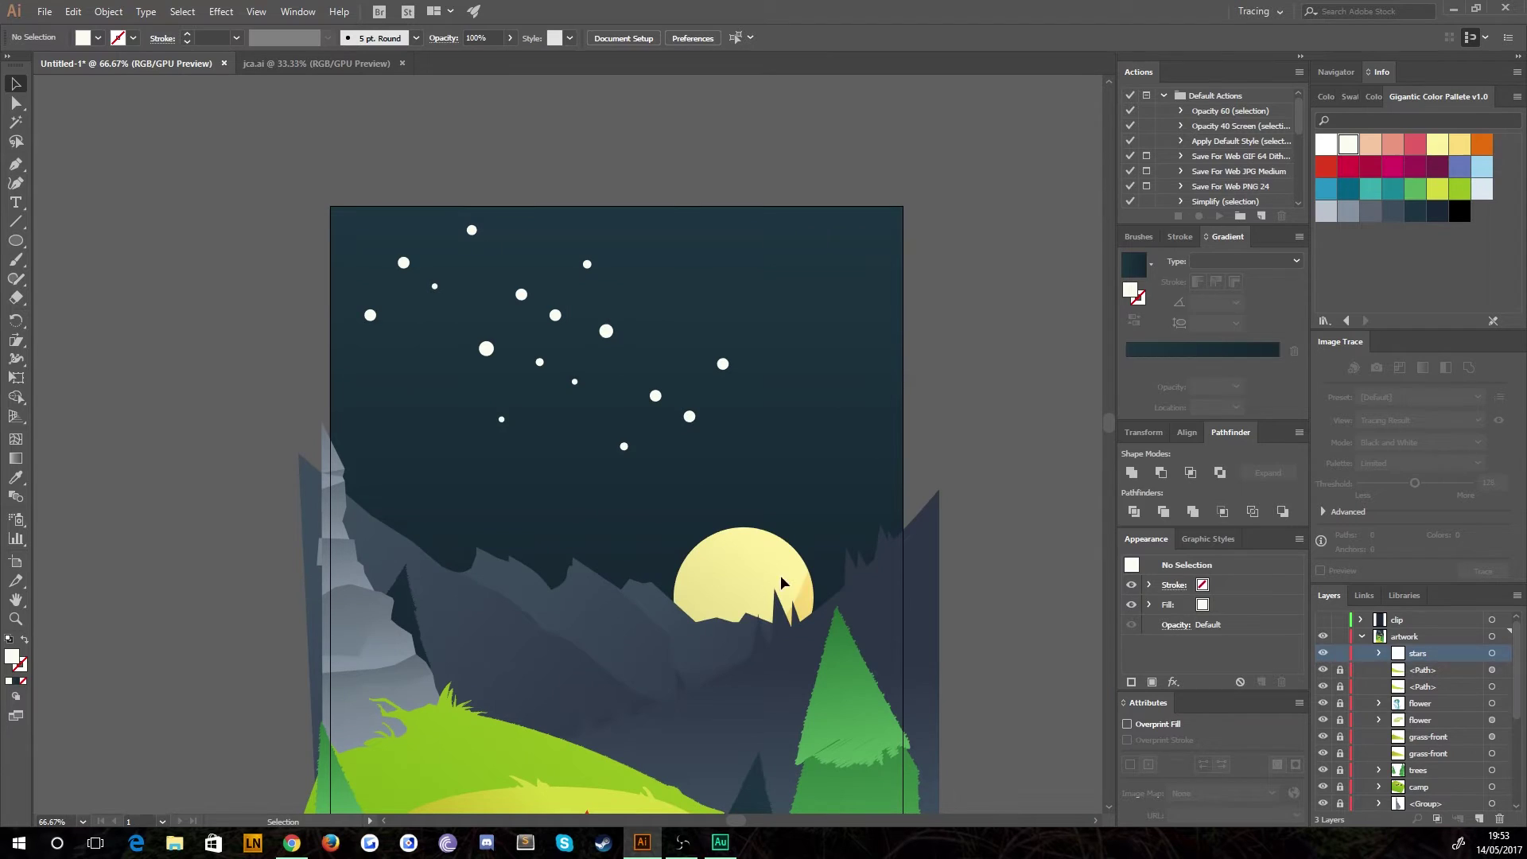
Scale the stars group down proportionally to 475 px wide, tilt it counterclockwise and nudge it slightly down and left.
{"action": "key", "text": "ctrl+a"}
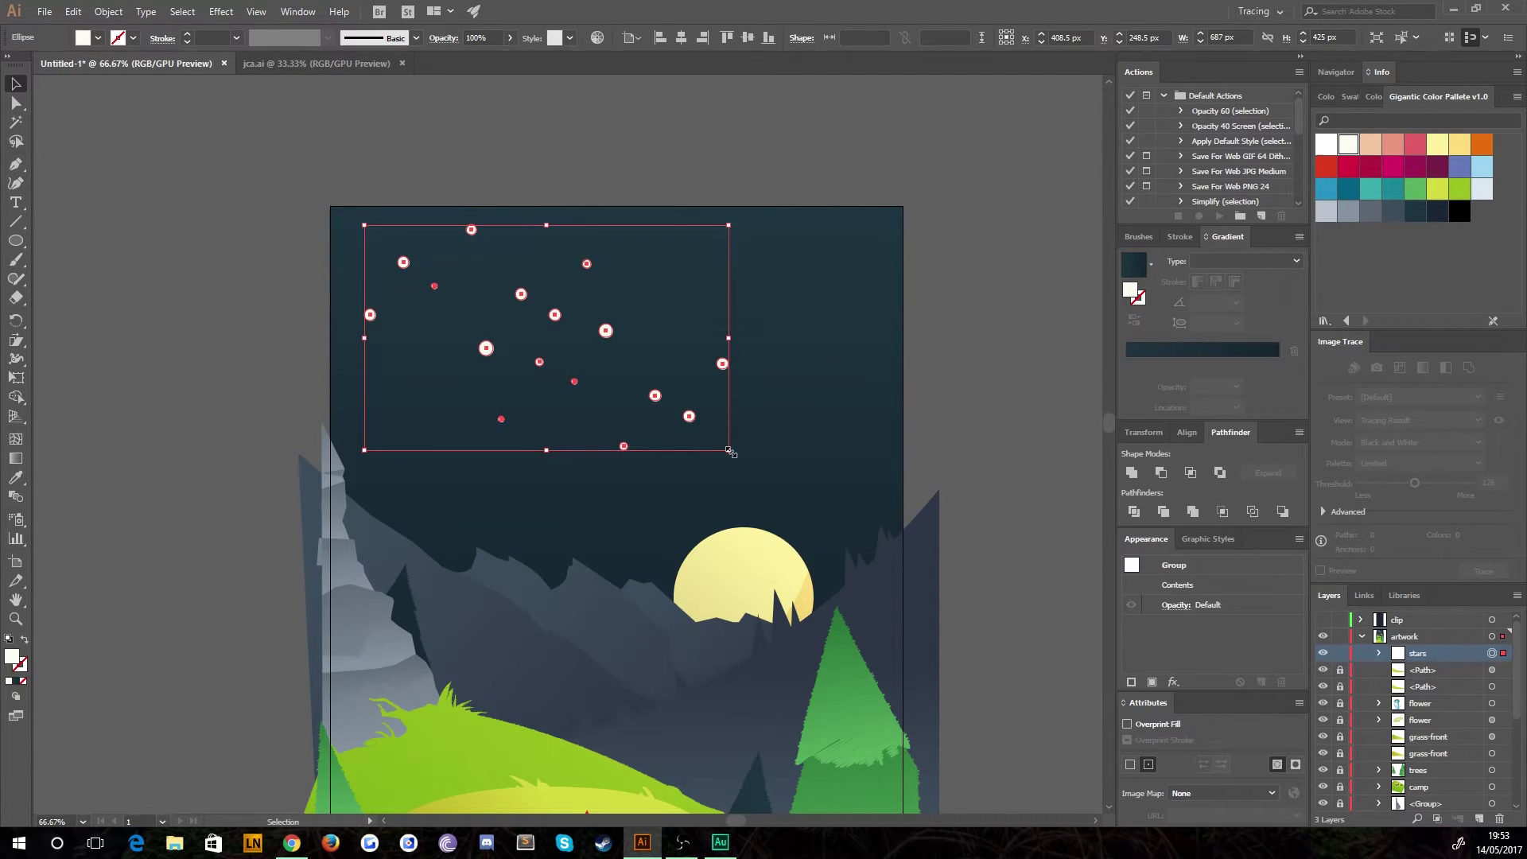
{"action": "left_click_drag", "start_coordinate": [729, 452], "coordinate": [617, 381]}
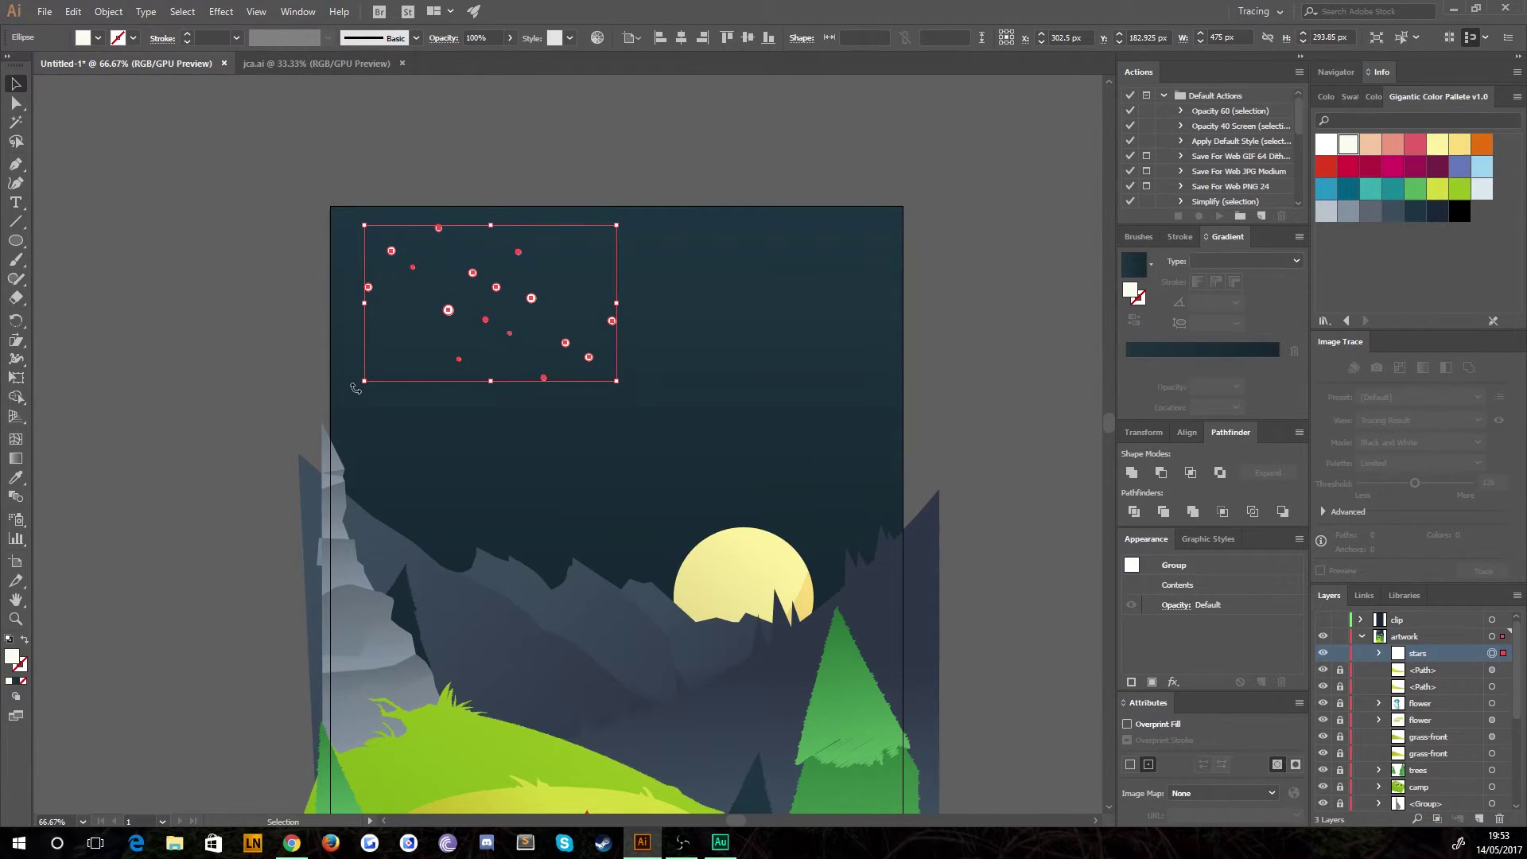
{"action": "left_click_drag", "start_coordinate": [356, 388], "coordinate": [485, 414]}
{"action": "left_click", "coordinate": [218, 256]}
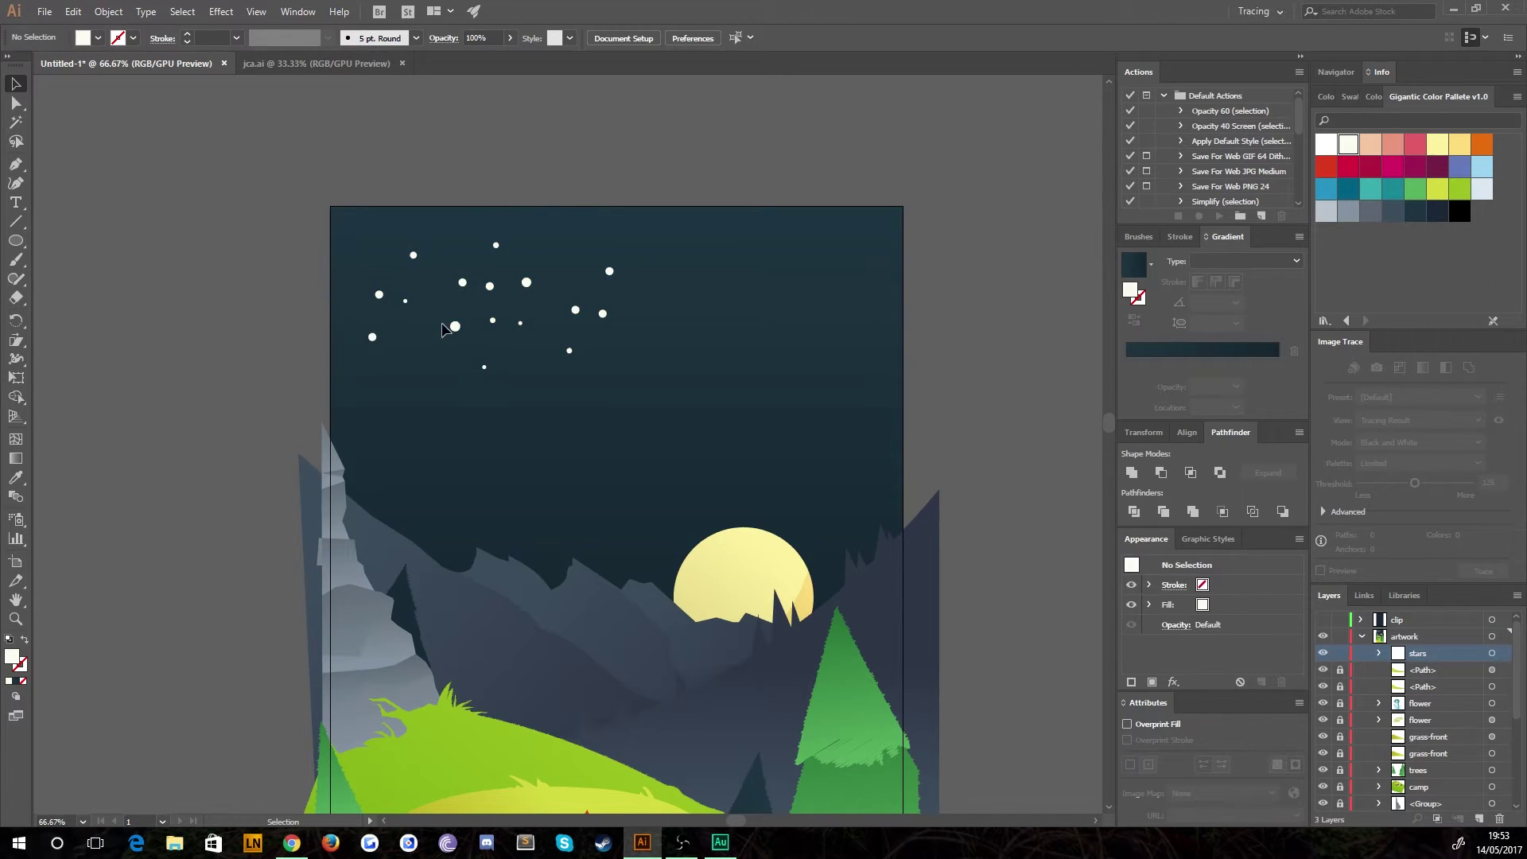
{"action": "left_click_drag", "start_coordinate": [526, 283], "coordinate": [512, 292]}
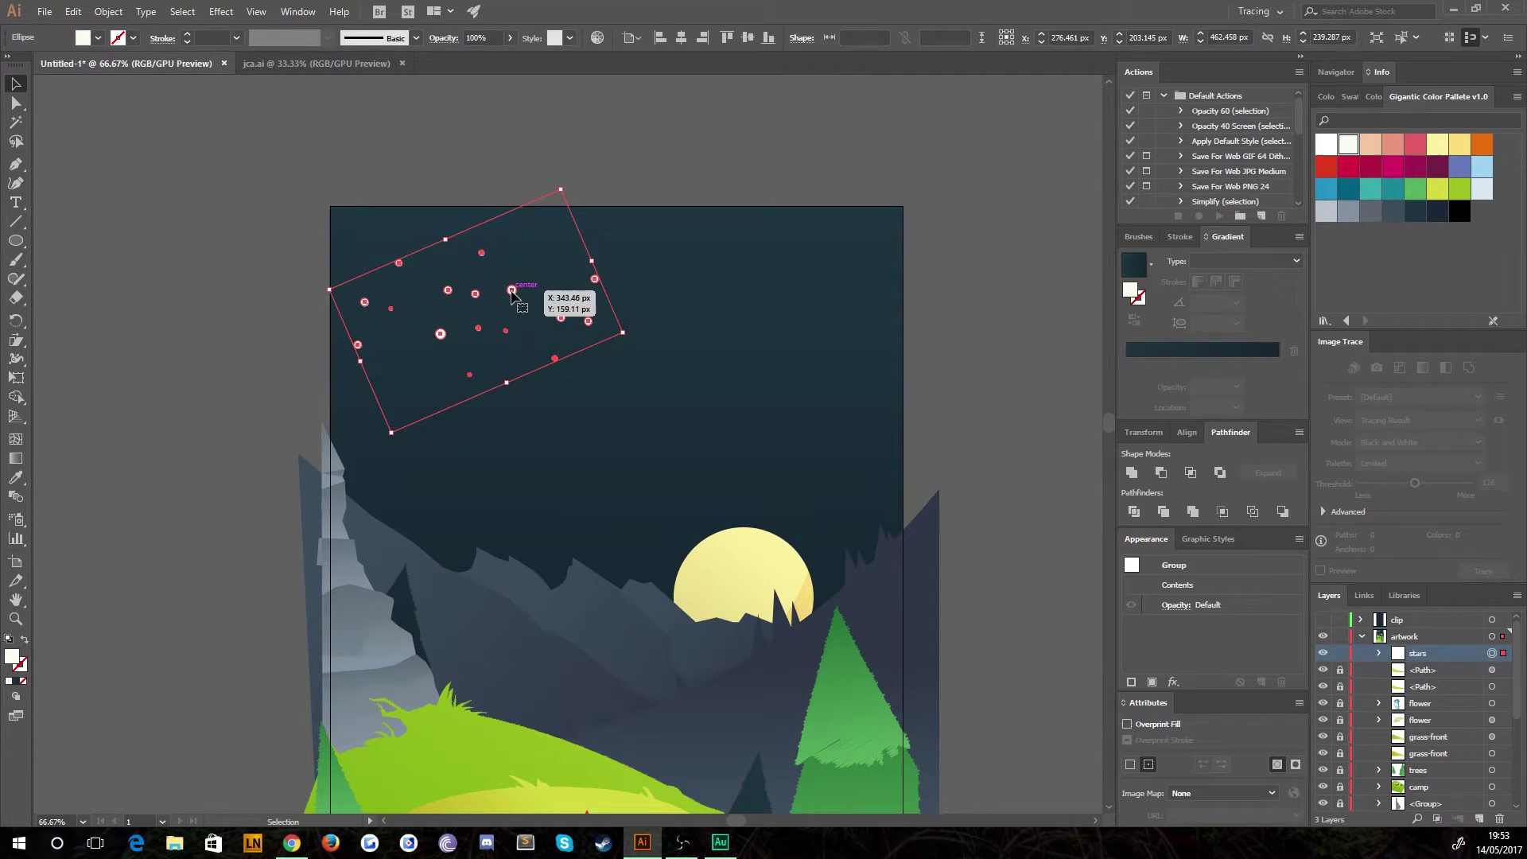
Isolate the stars group, reposition two individual stars near its right end and leave the isolation.
{"action": "double_click", "coordinate": [578, 323]}
{"action": "left_click_drag", "start_coordinate": [588, 323], "coordinate": [599, 325]}
{"action": "double_click", "coordinate": [442, 370]}
Ungroup the stars into individual circles and deselect them.
{"action": "right_click", "coordinate": [443, 334]}
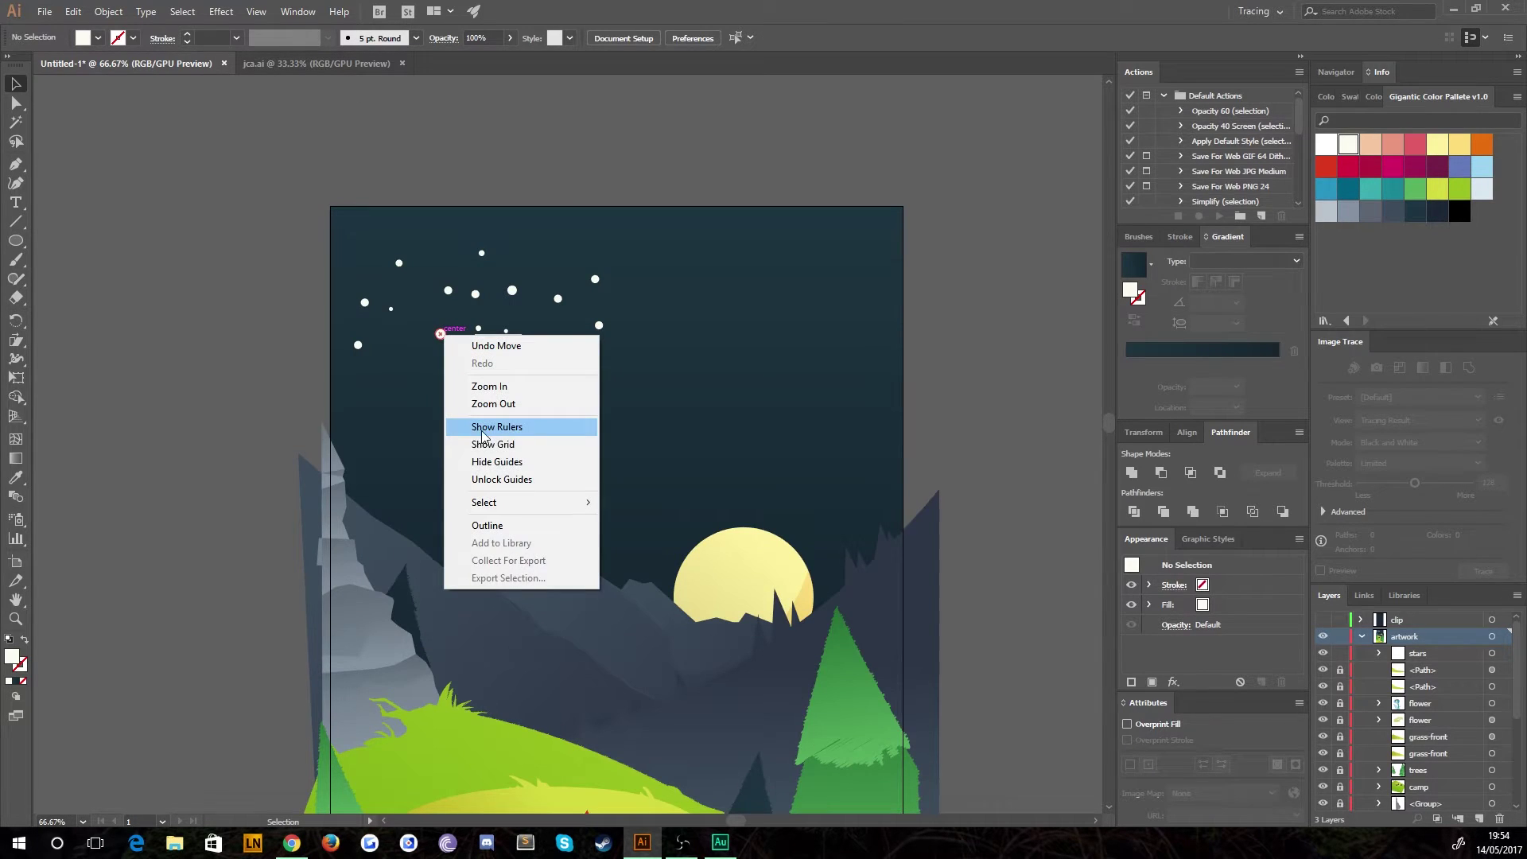
{"action": "left_click", "coordinate": [384, 434]}
{"action": "left_click", "coordinate": [440, 334]}
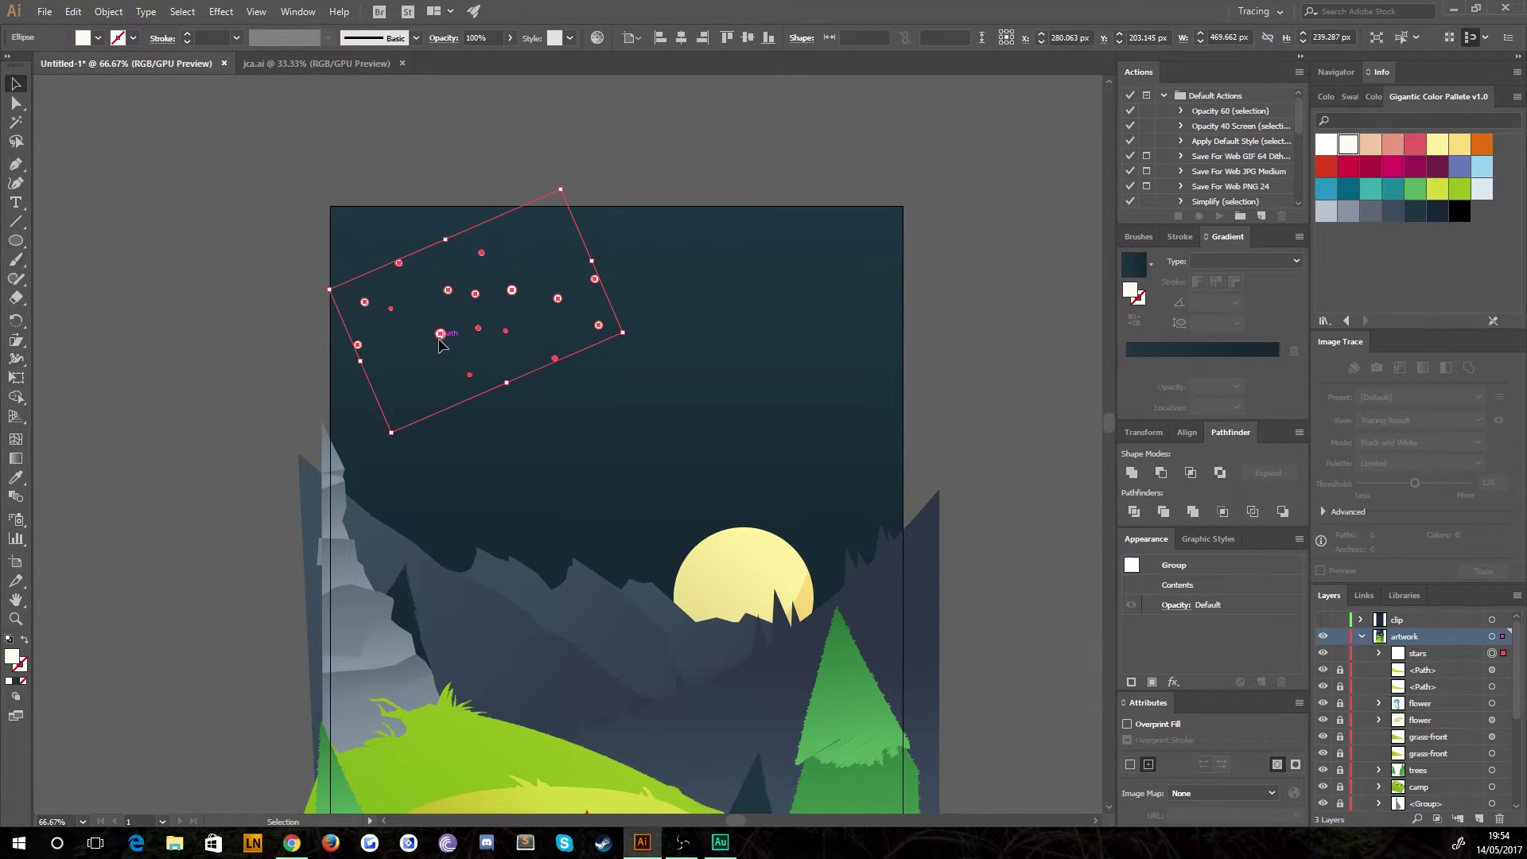
{"action": "right_click", "coordinate": [441, 342]}
{"action": "left_click", "coordinate": [471, 447]}
{"action": "left_click", "coordinate": [455, 347]}
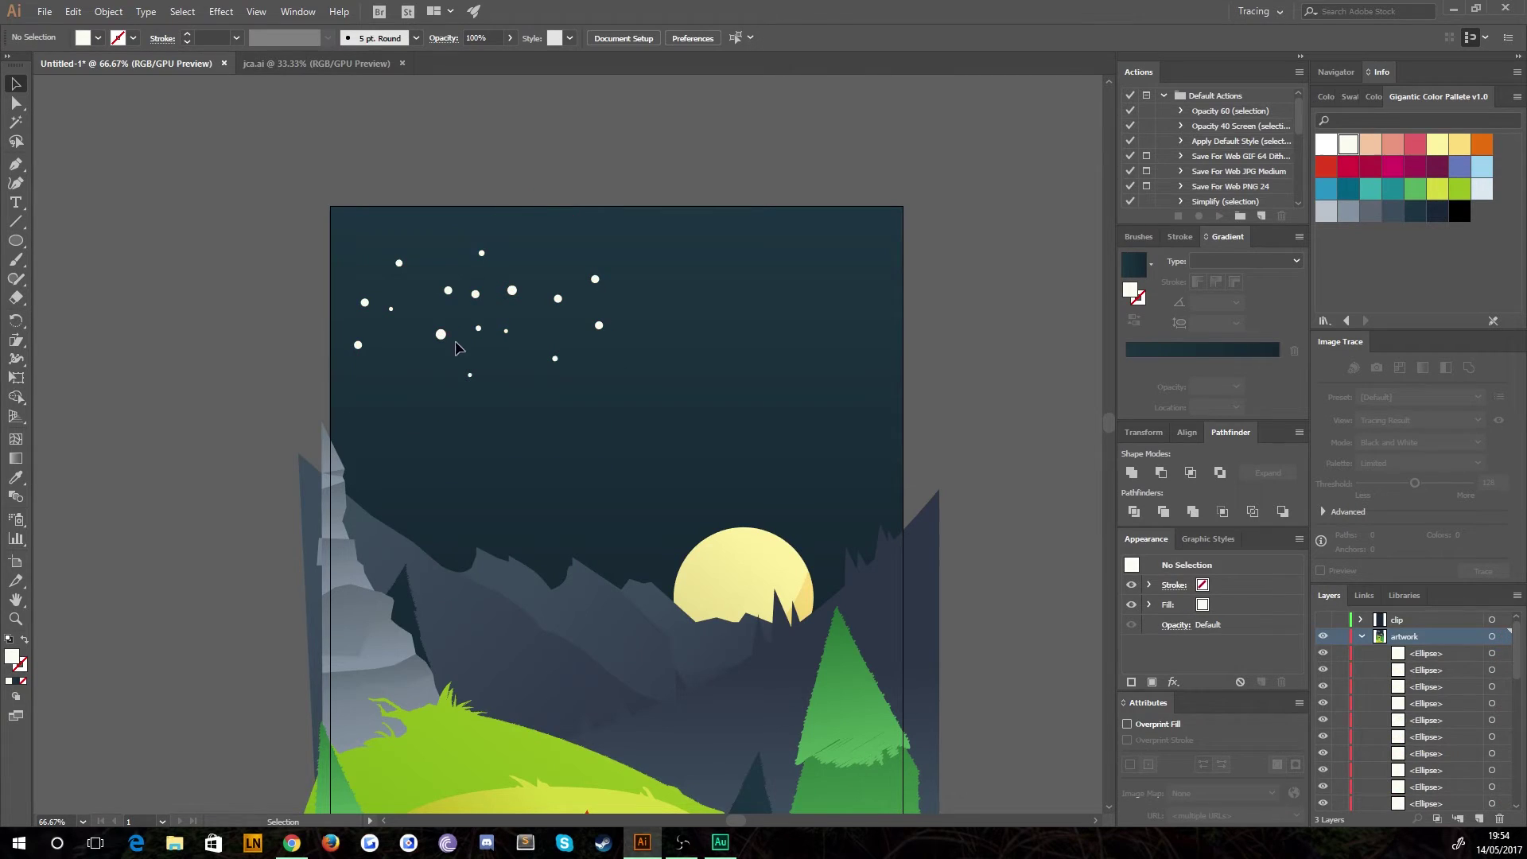
Spread the stars out by moving the right-hand ones up and right, the lower ones down and right, and two central ones down.
{"action": "left_click_drag", "start_coordinate": [668, 423], "coordinate": [604, 255]}
{"action": "left_click_drag", "start_coordinate": [514, 369], "coordinate": [471, 315]}
{"action": "left_click_drag", "start_coordinate": [431, 404], "coordinate": [501, 390]}
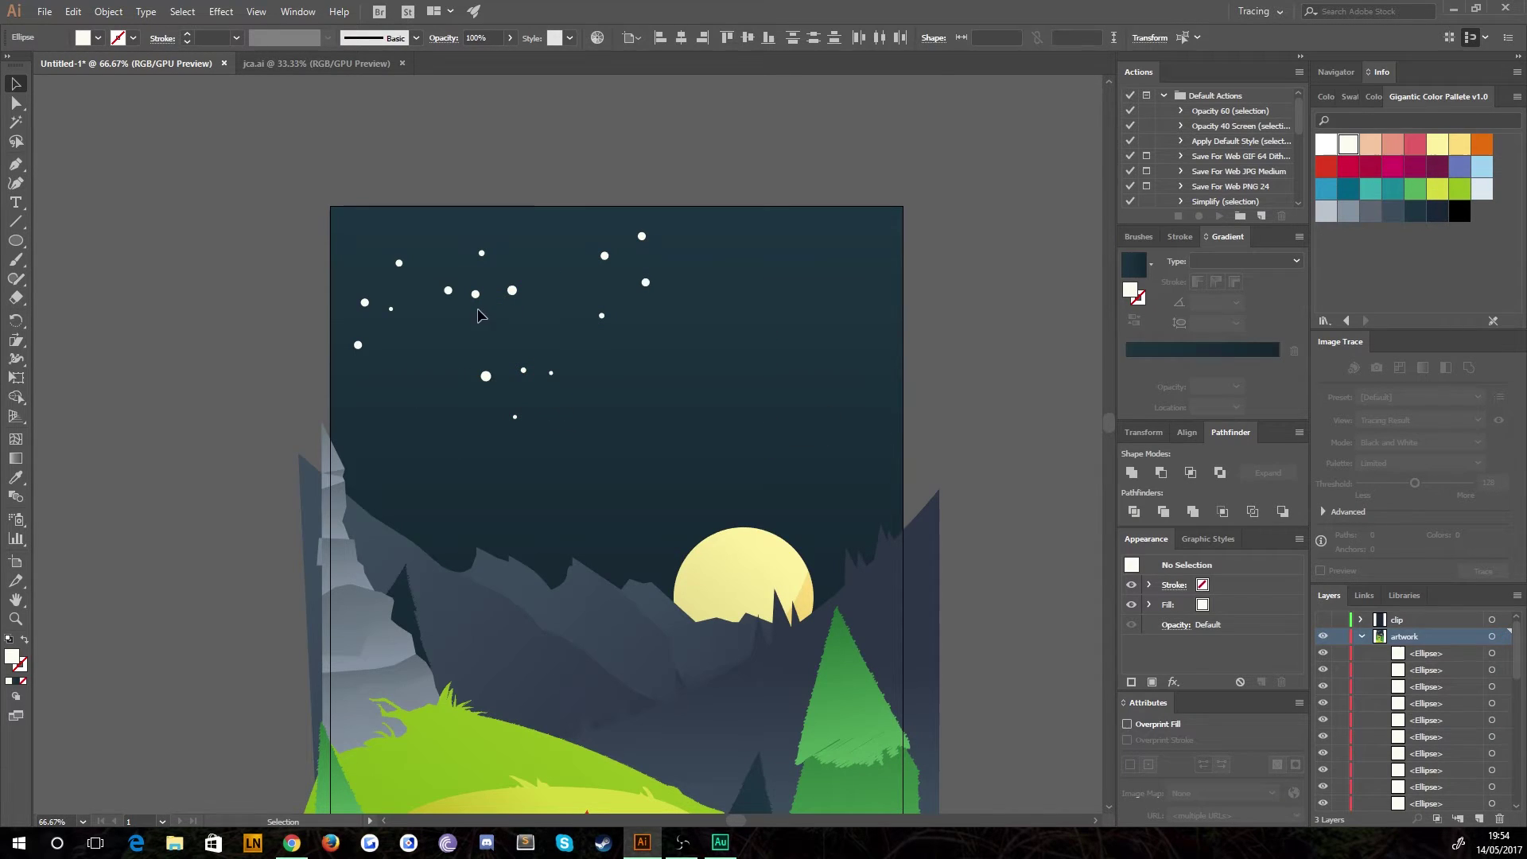
{"action": "left_click_drag", "start_coordinate": [483, 317], "coordinate": [448, 287]}
{"action": "left_click_drag", "start_coordinate": [474, 295], "coordinate": [473, 315]}
{"action": "left_click", "coordinate": [519, 510]}
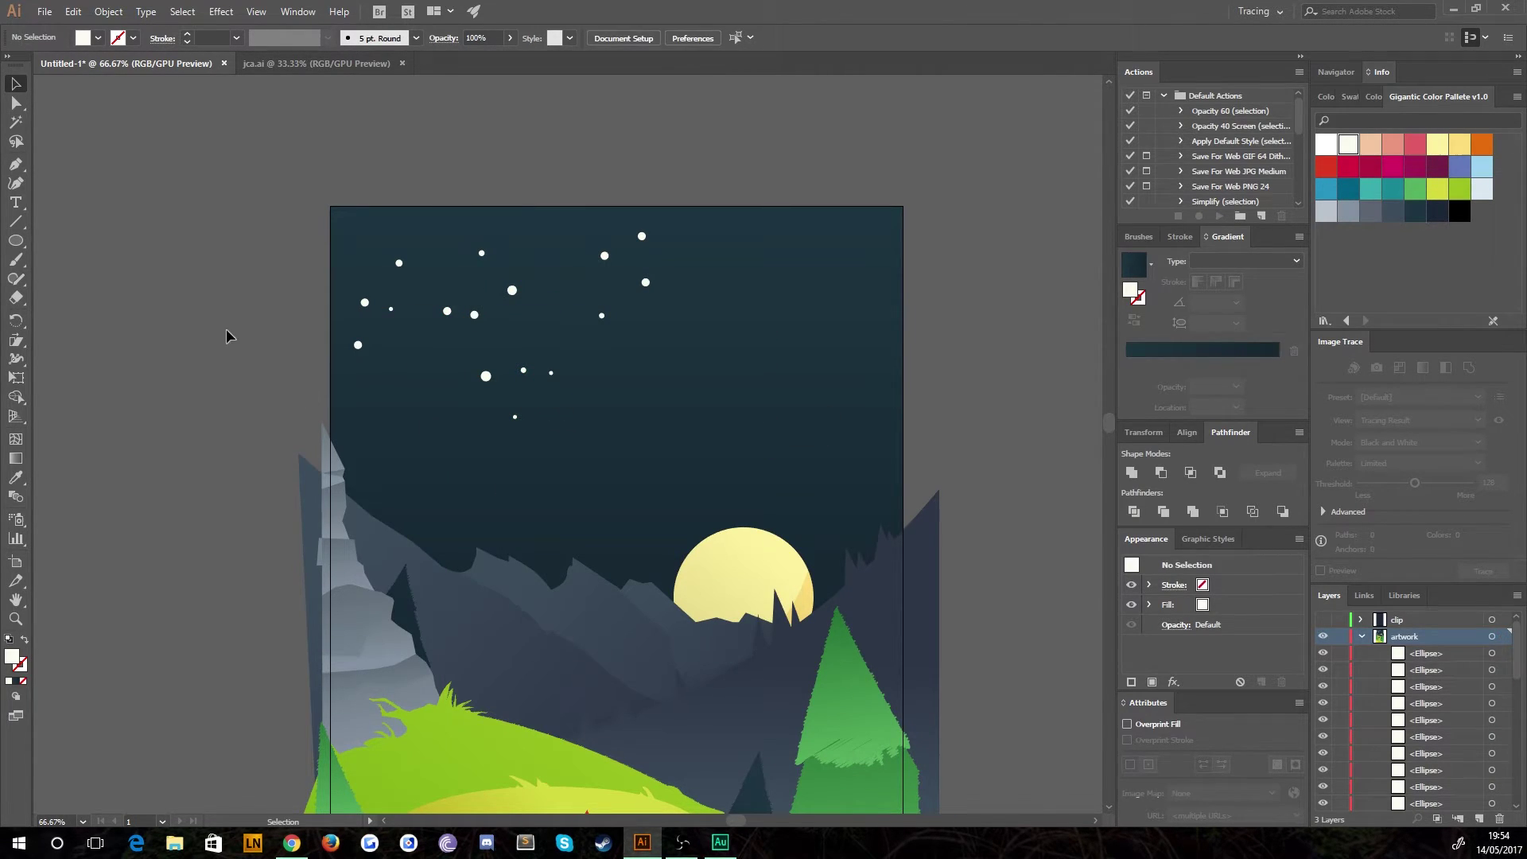
Duplicate all the stars and place the rotated copy across the right half of the sky, down towards the moon.
{"action": "left_click_drag", "start_coordinate": [286, 136], "coordinate": [664, 433]}
{"action": "left_click_drag", "start_coordinate": [360, 347], "coordinate": [720, 438]}
{"action": "left_click", "coordinate": [932, 360]}
Spread out the copied stars on the sky's right side, moving the two large ones up and left above the moon.
{"action": "left_click_drag", "start_coordinate": [772, 296], "coordinate": [801, 286]}
{"action": "left_click_drag", "start_coordinate": [727, 385], "coordinate": [757, 385]}
{"action": "left_click_drag", "start_coordinate": [767, 465], "coordinate": [782, 490]}
{"action": "left_click_drag", "start_coordinate": [801, 291], "coordinate": [845, 269]}
{"action": "left_click", "coordinate": [804, 364]}
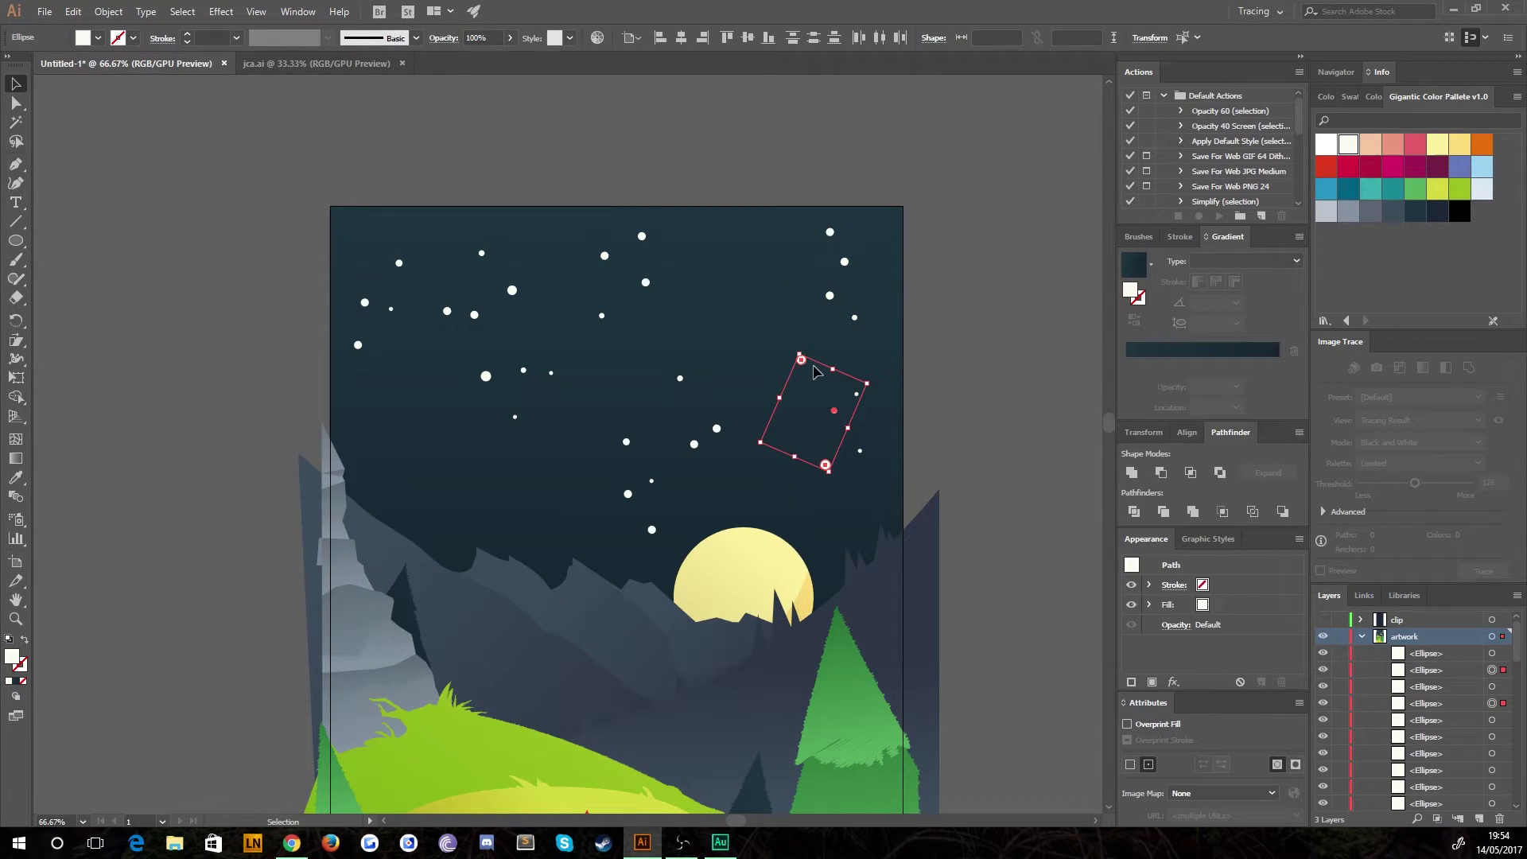
{"action": "left_click_drag", "start_coordinate": [804, 363], "coordinate": [743, 282]}
{"action": "left_click", "coordinate": [820, 453]}
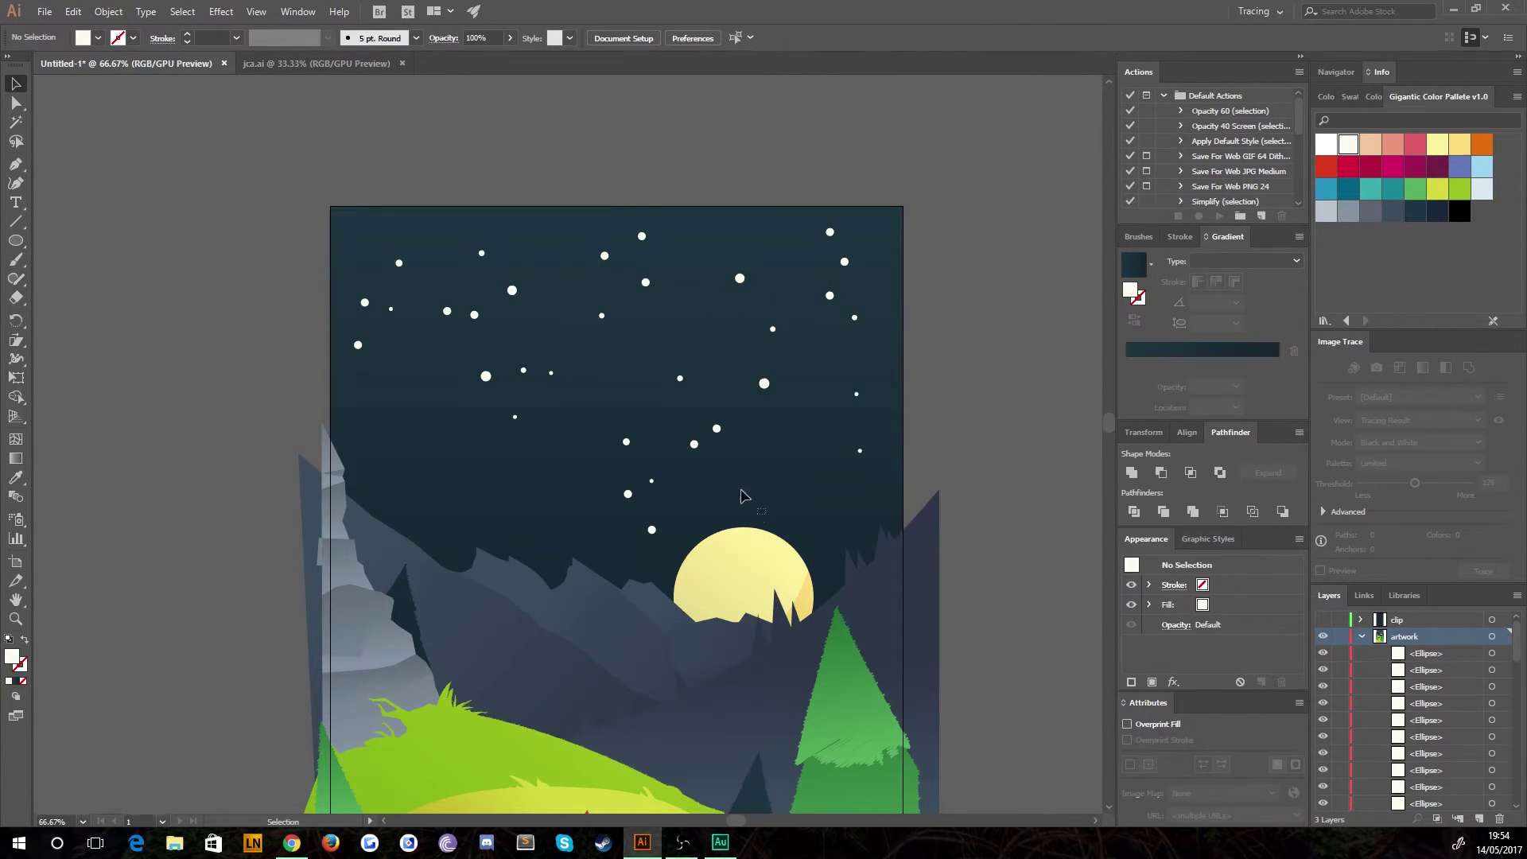
Even out the sky by shifting two low stars right above the moon, three left-hand stars down-left and an upper central pair down.
{"action": "left_click_drag", "start_coordinate": [587, 495], "coordinate": [787, 493]}
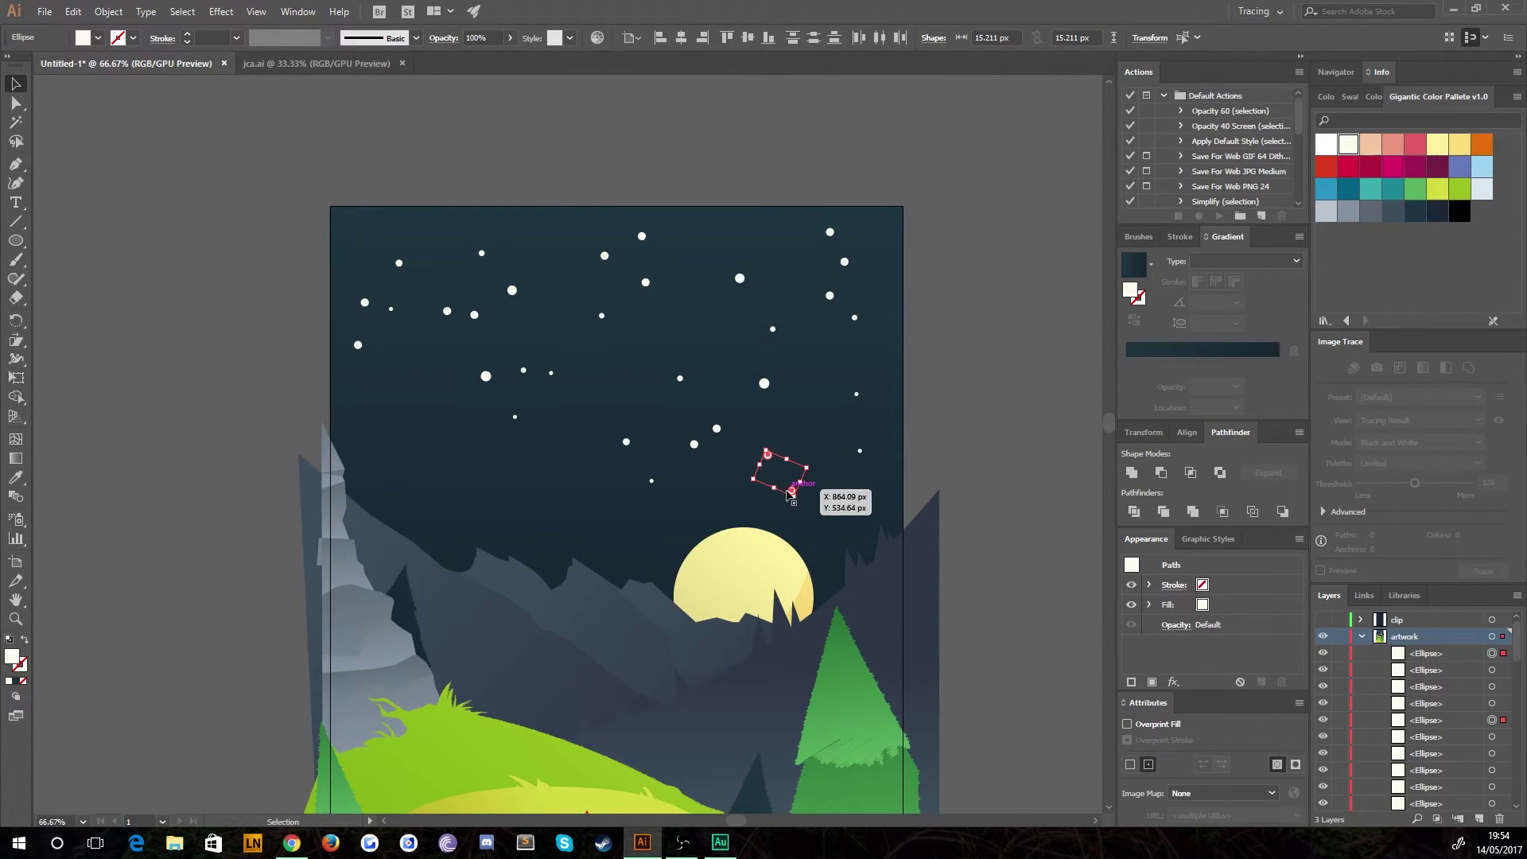
{"action": "left_click_drag", "start_coordinate": [541, 443], "coordinate": [448, 430]}
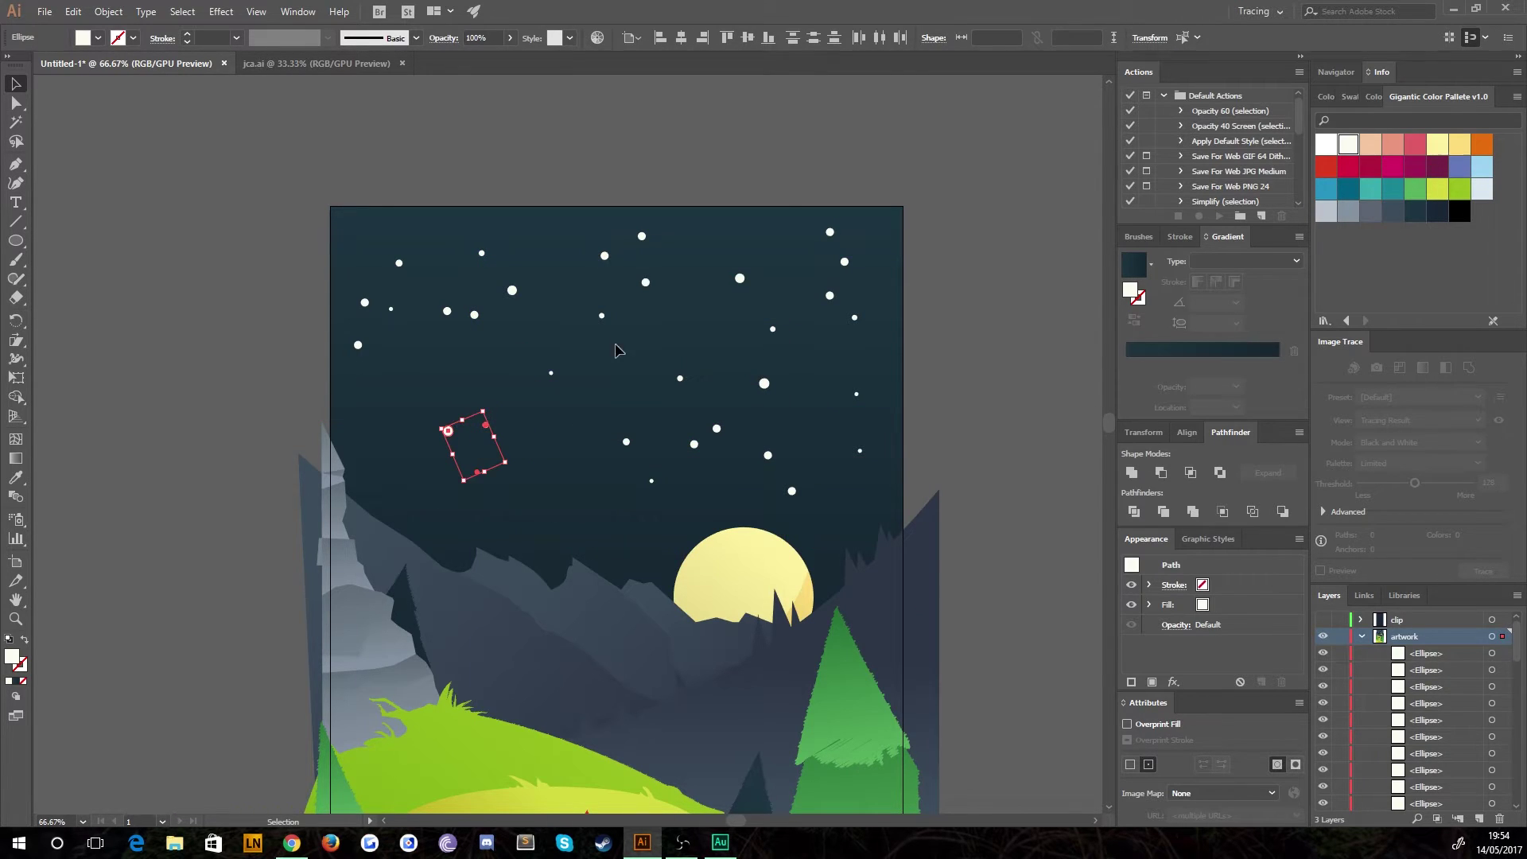
{"action": "left_click_drag", "start_coordinate": [619, 350], "coordinate": [581, 249]}
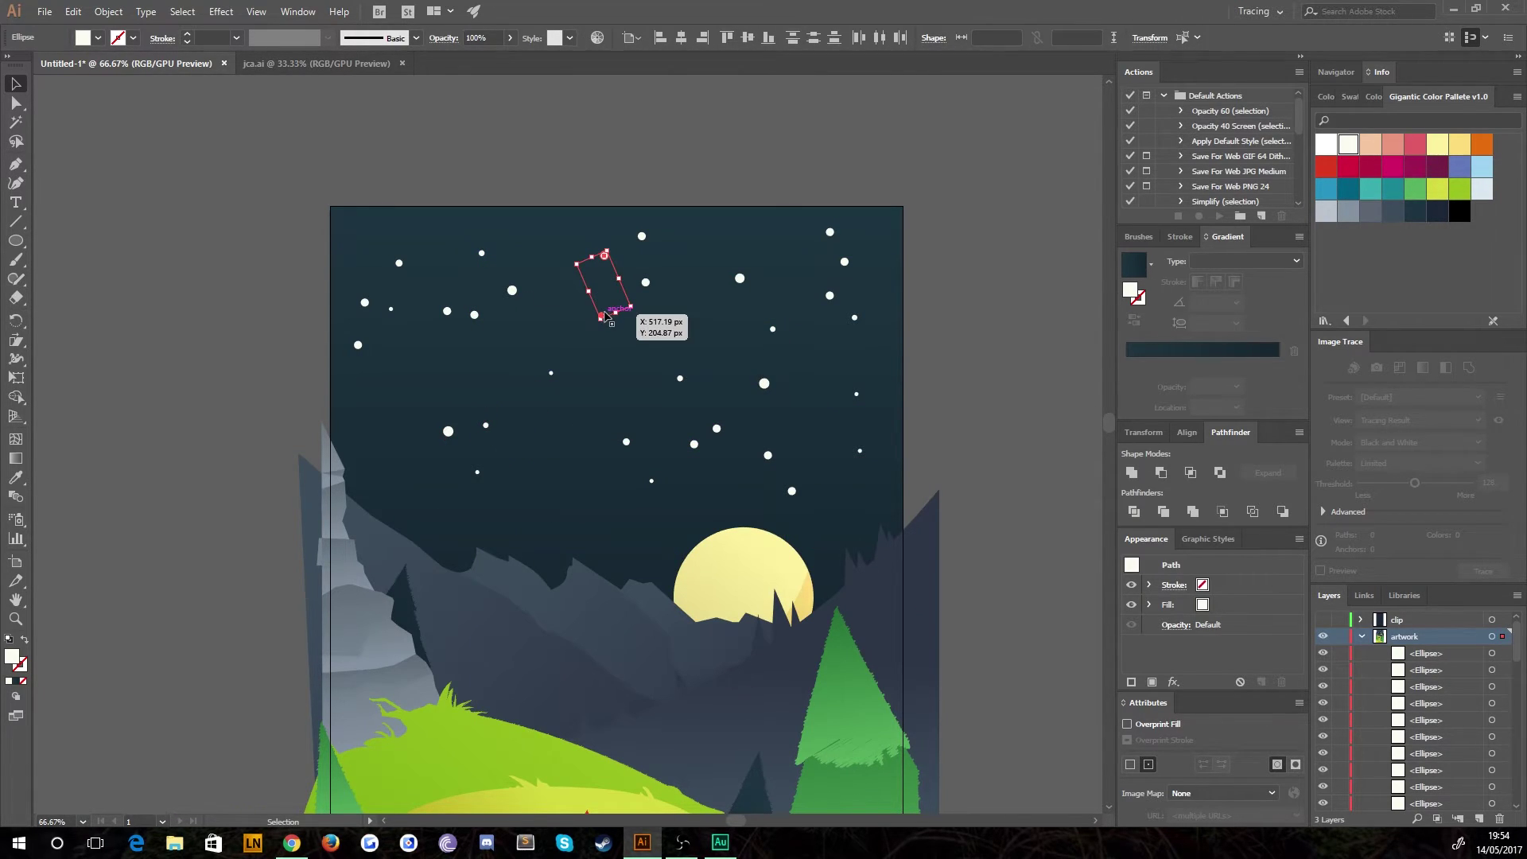
{"action": "left_click_drag", "start_coordinate": [601, 316], "coordinate": [590, 359]}
{"action": "left_click", "coordinate": [286, 460]}
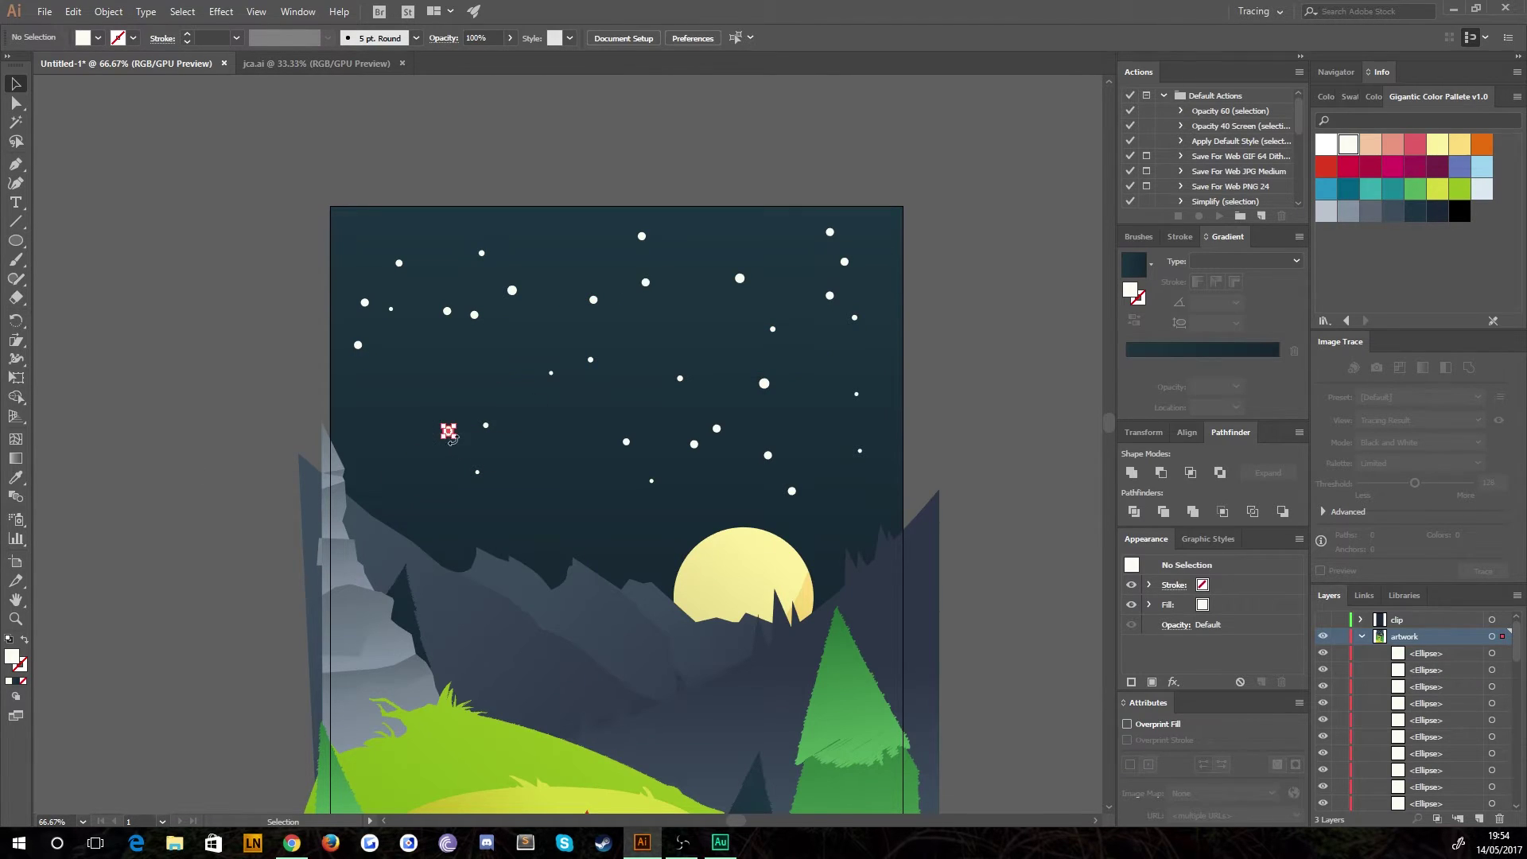
{"action": "left_click_drag", "start_coordinate": [444, 430], "coordinate": [410, 432]}
{"action": "mouse_move", "coordinate": [586, 612]}
{"action": "left_mouse_down"}
{"action": "mouse_move", "coordinate": [598, 555]}
{"action": "mouse_move", "coordinate": [596, 591]}
{"action": "left_mouse_up"}
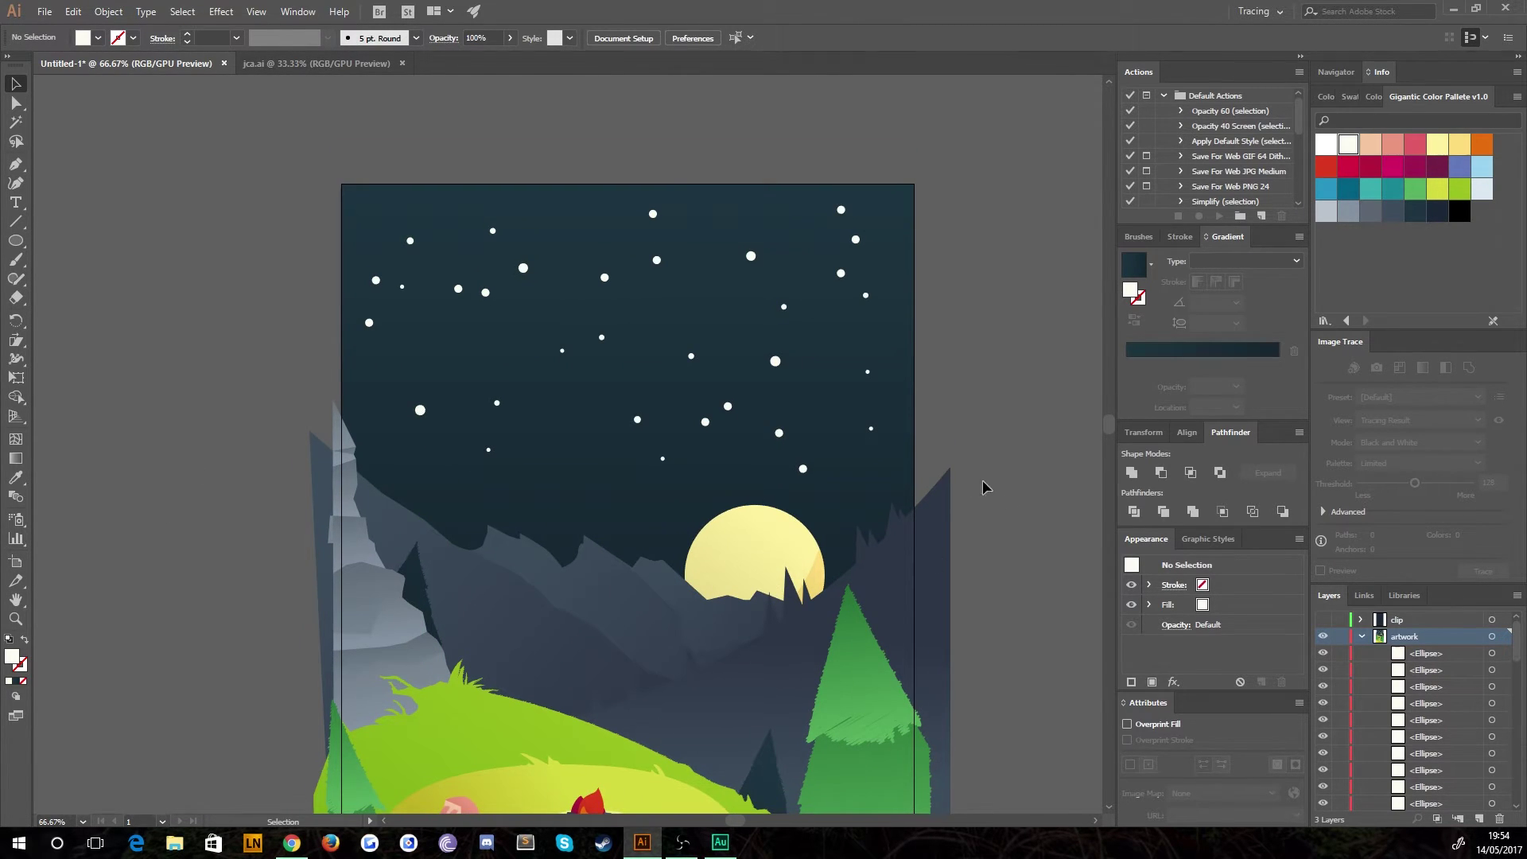
Group all the star circles together.
{"action": "key", "text": "ctrl+a"}
{"action": "right_click", "coordinate": [522, 267]}
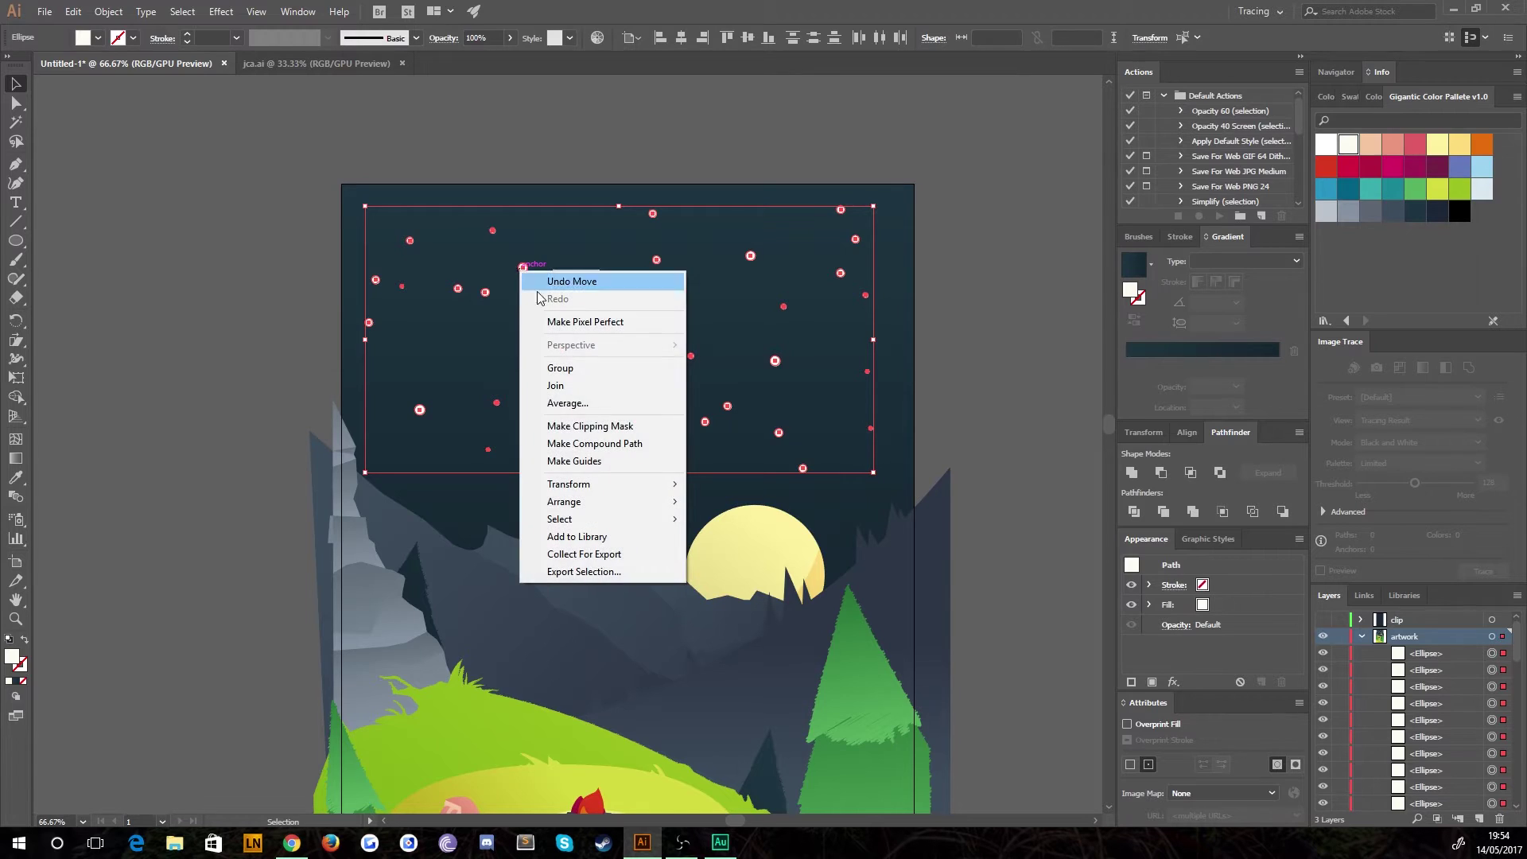
{"action": "left_click", "coordinate": [564, 367]}
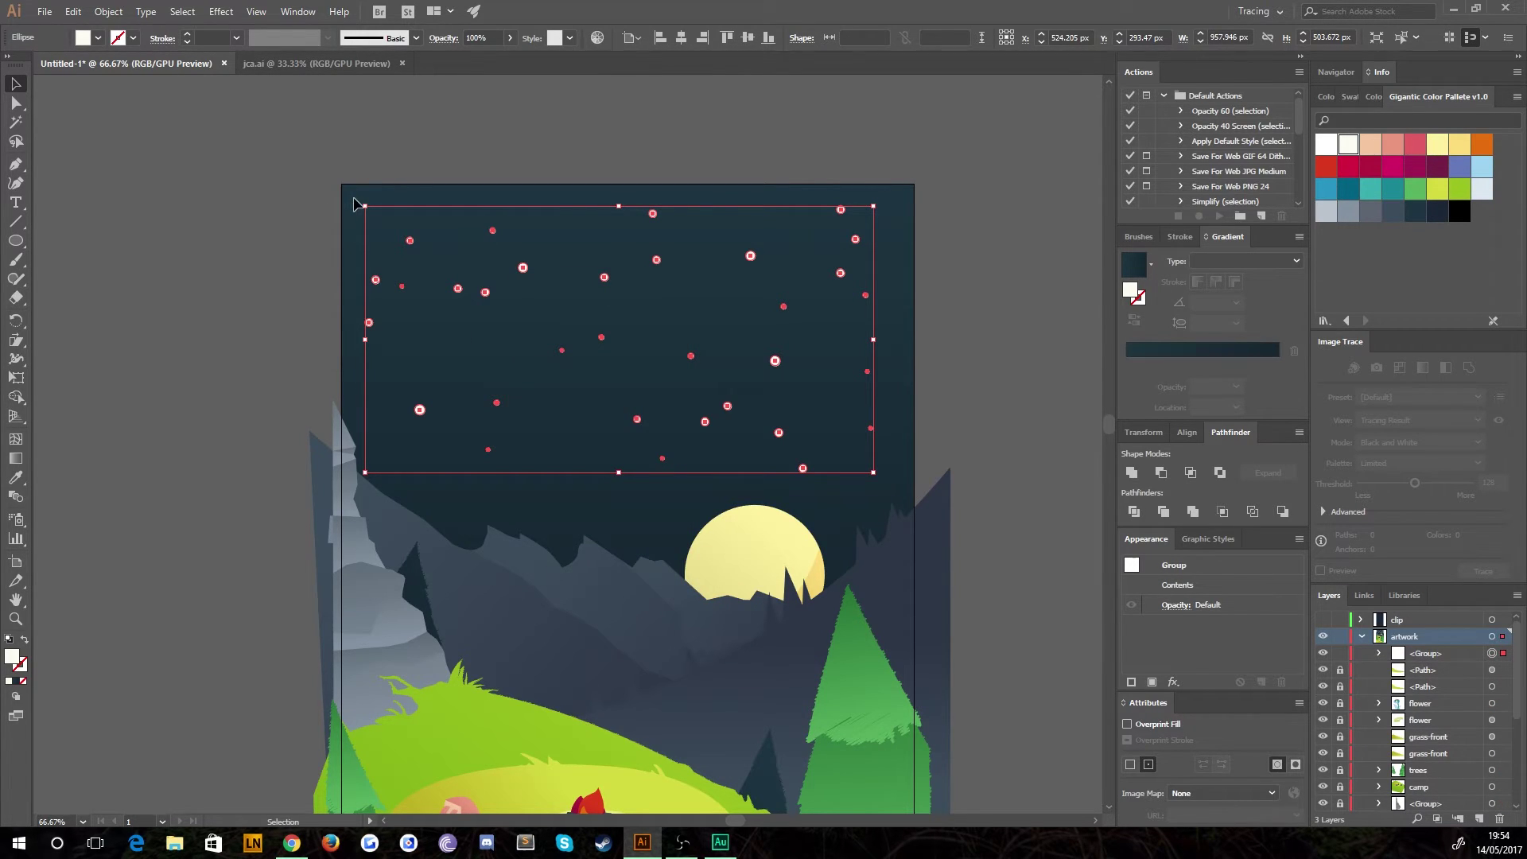
Rotate the stars group slightly counterclockwise, then nudge it 10 px right and 40 px down and deselect it.
{"action": "left_click_drag", "start_coordinate": [354, 200], "coordinate": [332, 224]}
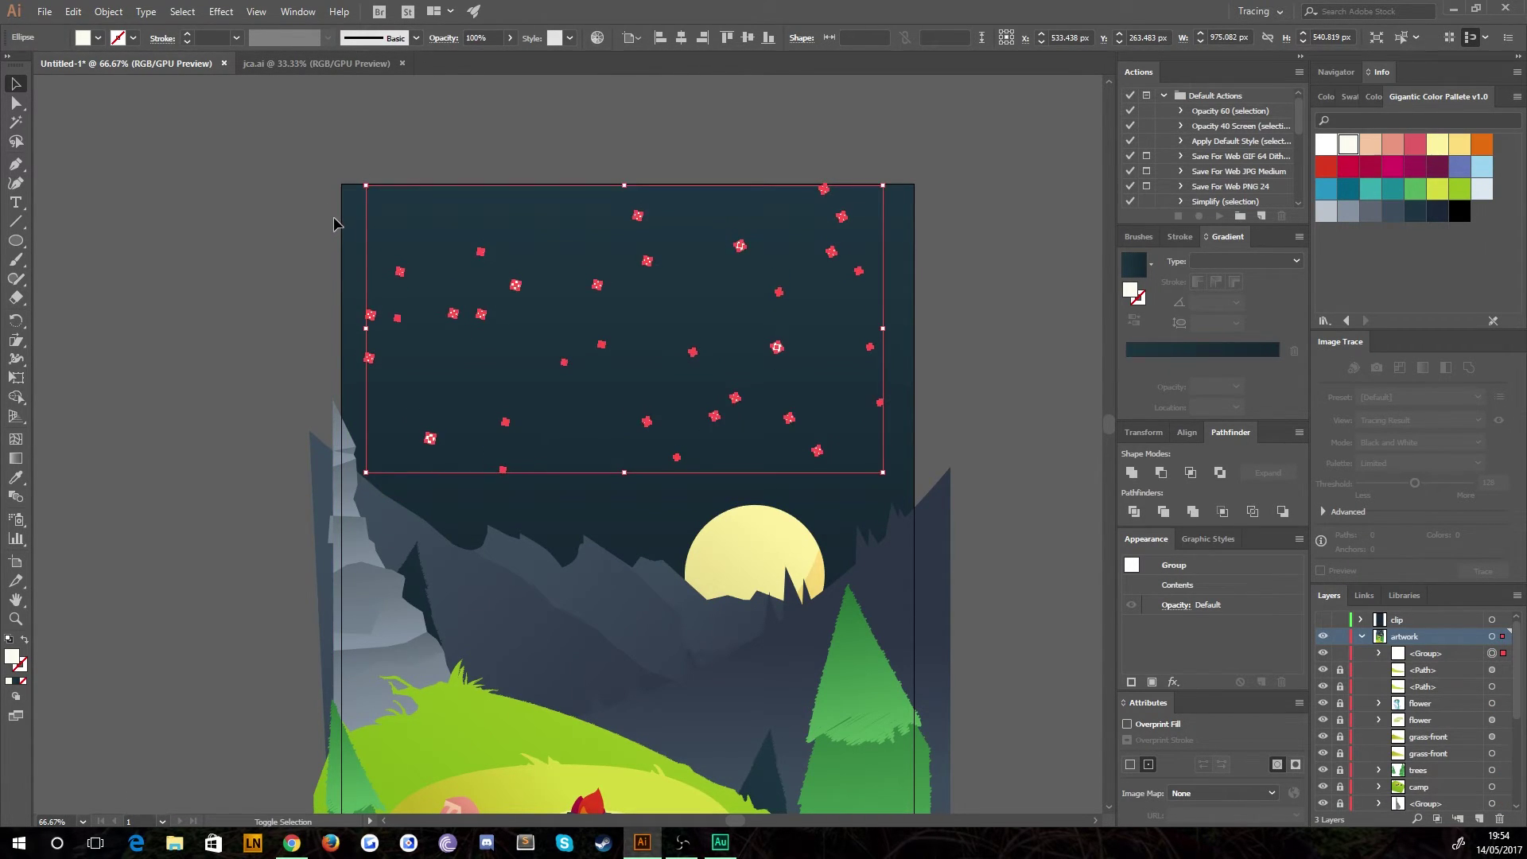
{"action": "key", "text": "ctrl+d"}
{"action": "key", "text": "ctrl+d"}
{"action": "key", "text": "ctrl+d"}
{"action": "key", "text": "ctrl+d"}
{"action": "left_click", "coordinate": [198, 370]}
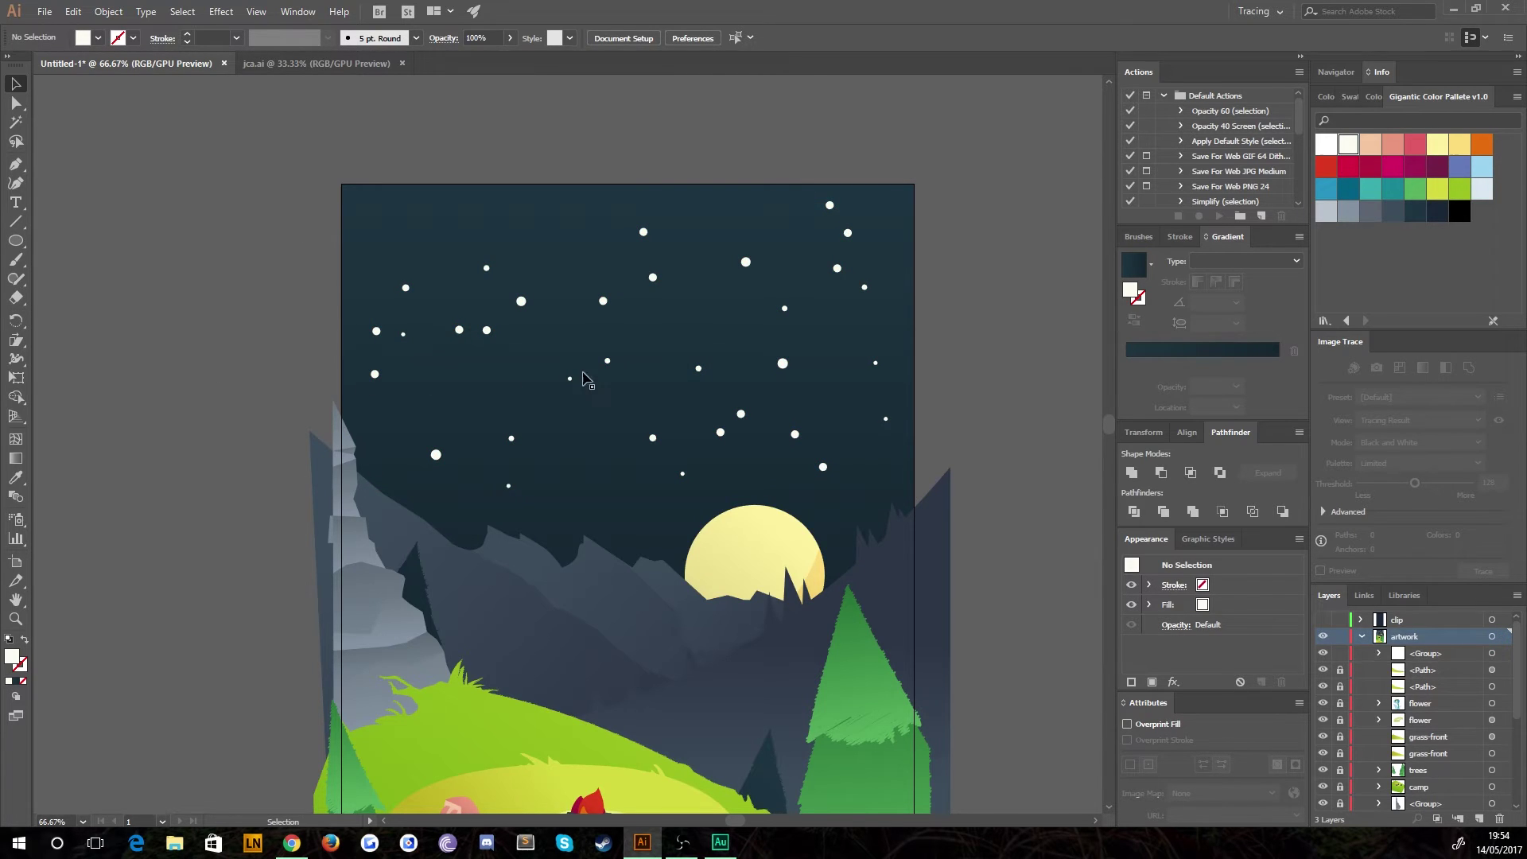
Try a Radial Blur of amount 42 with the Spin method and Good quality on the stars group, and undo it.
{"action": "key", "text": "ctrl"}
{"action": "key", "text": "ctrl+minus"}
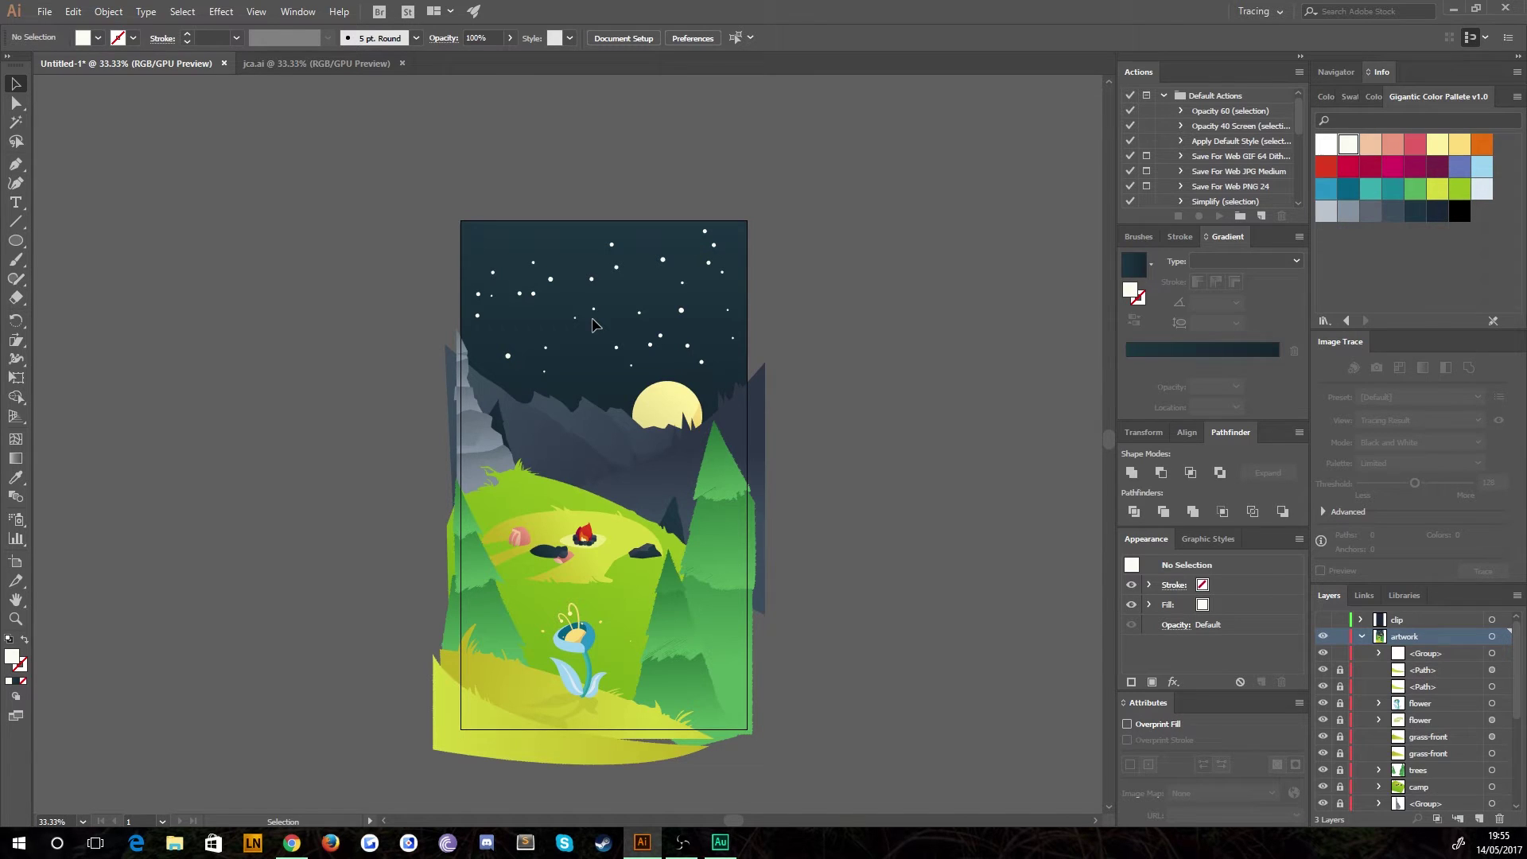
{"action": "key", "text": "ctrl+plus"}
{"action": "key", "text": "ctrl+plus"}
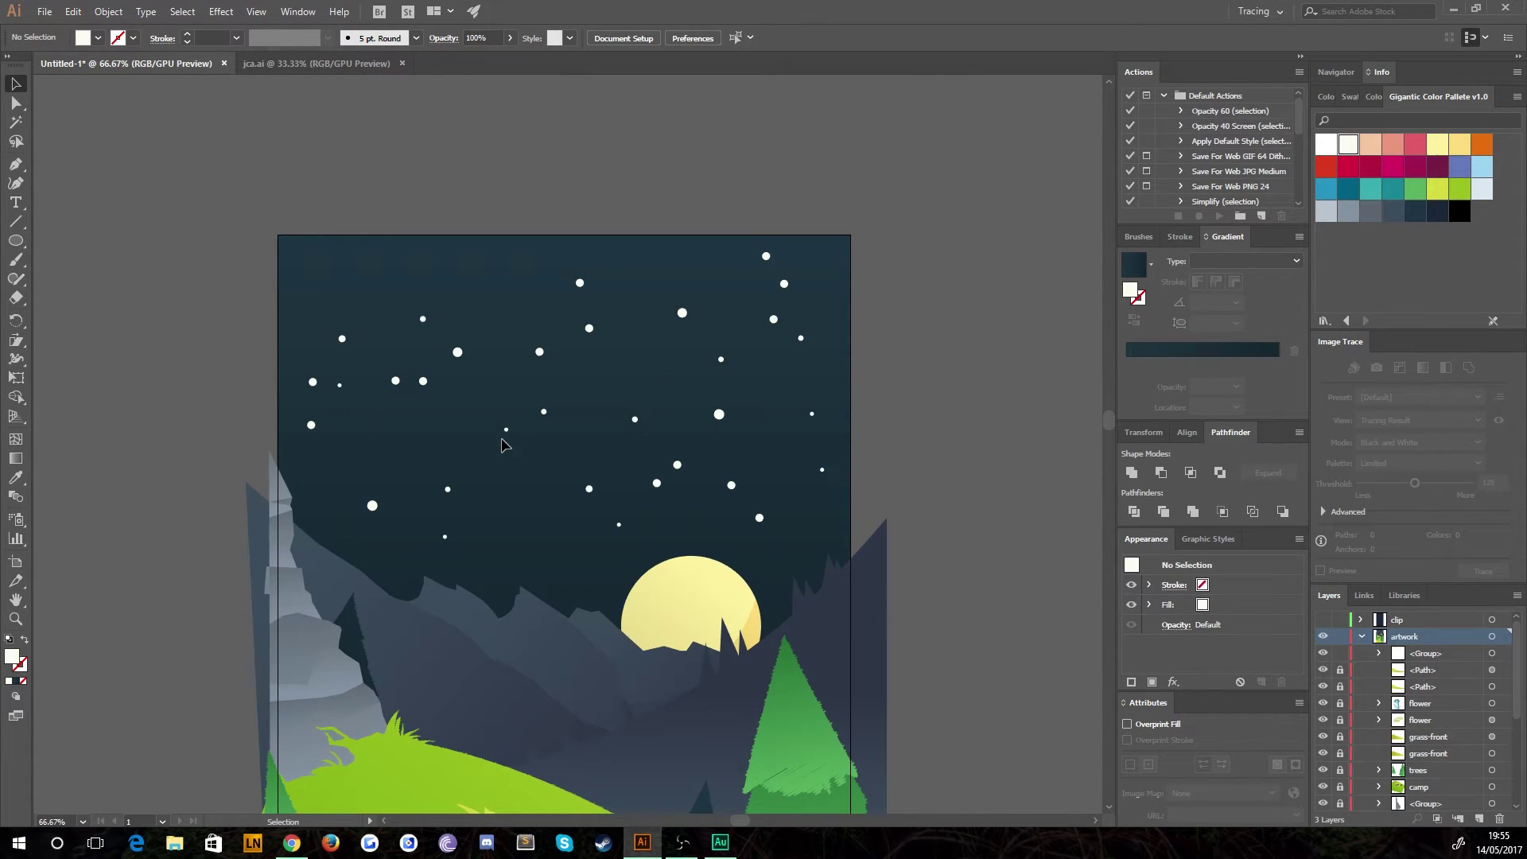
{"action": "key", "text": "ctrl+plus"}
{"action": "scroll", "coordinate": [477, 419], "scroll_direction": "left", "scroll_amount": 1}
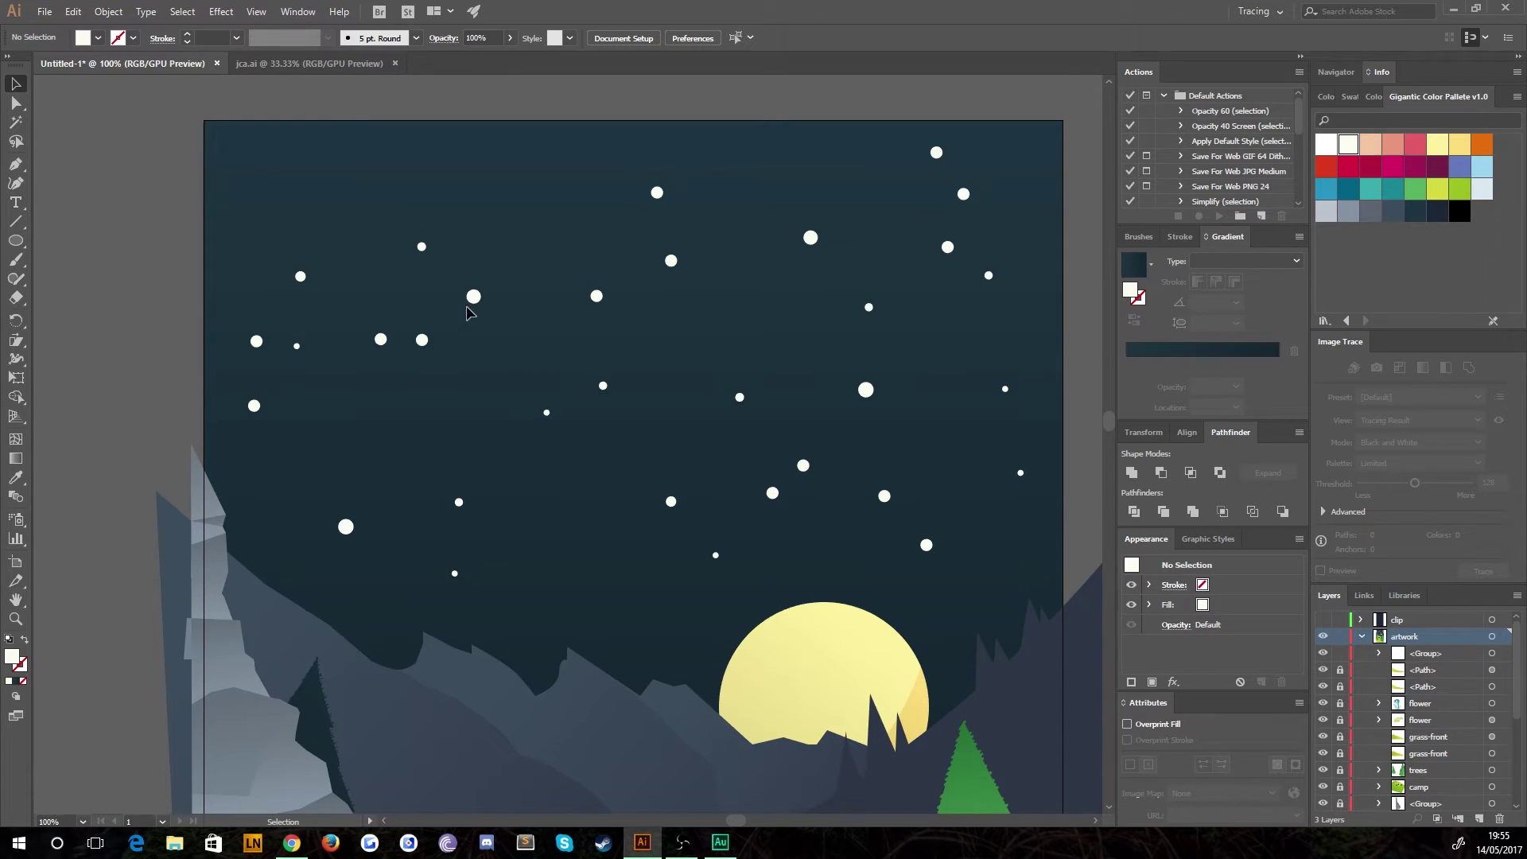
{"action": "left_click", "coordinate": [469, 304]}
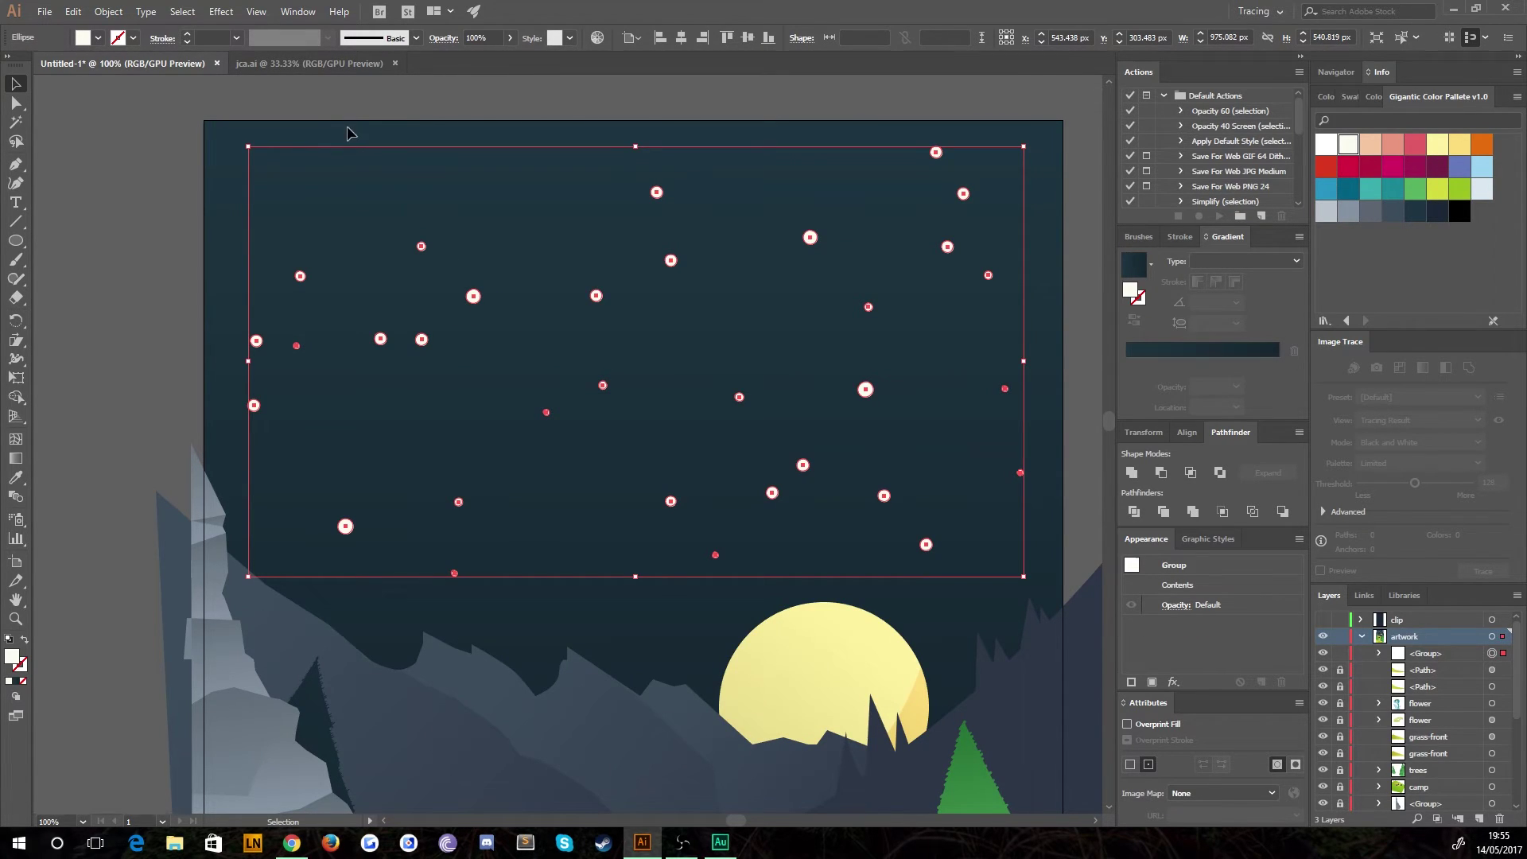
{"action": "left_click", "coordinate": [221, 12]}
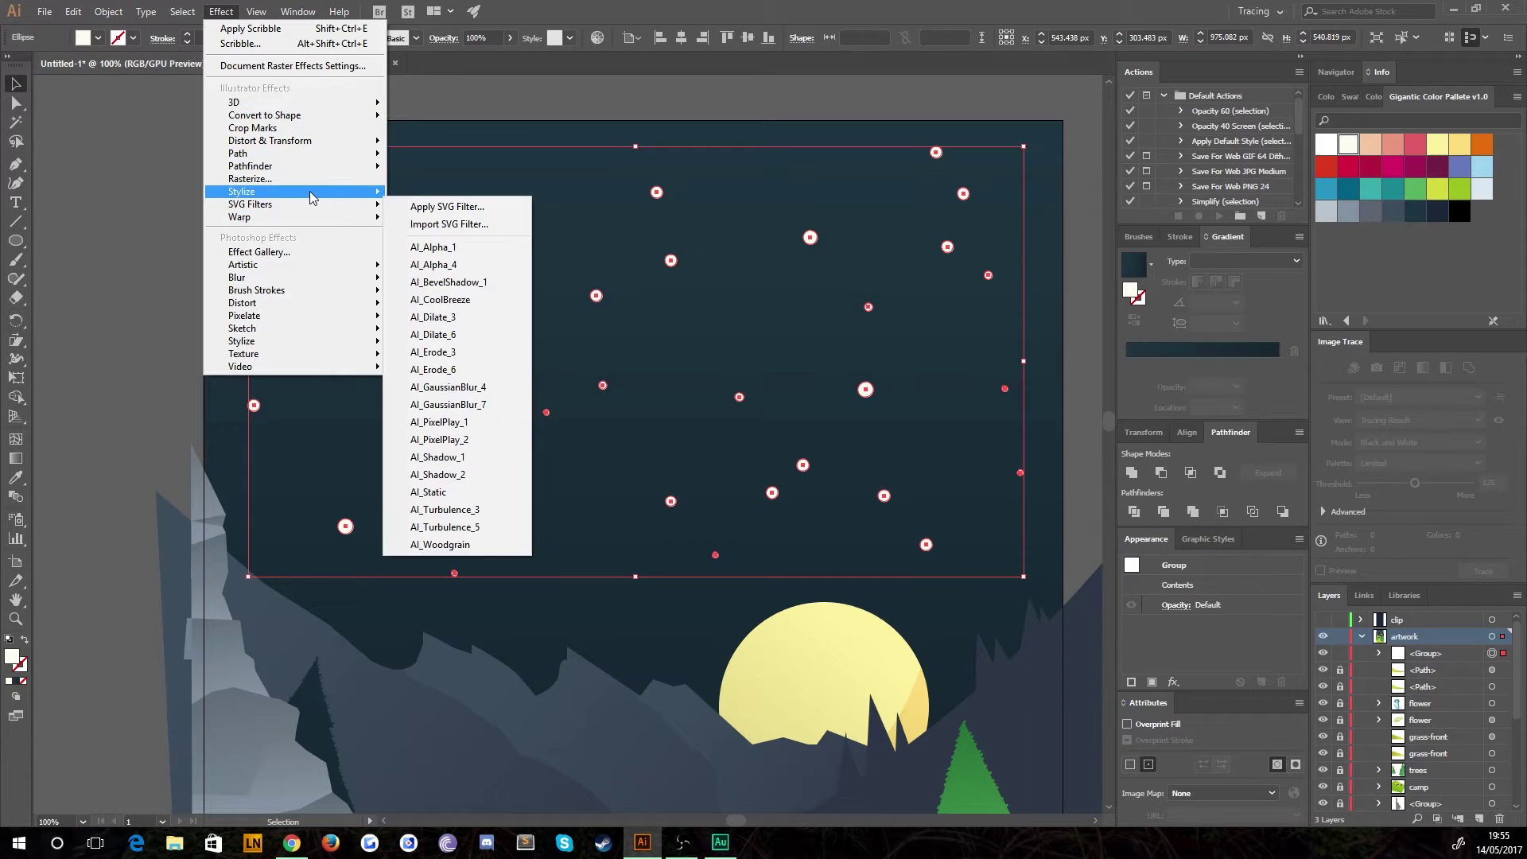
{"action": "mouse_move", "coordinate": [307, 280]}
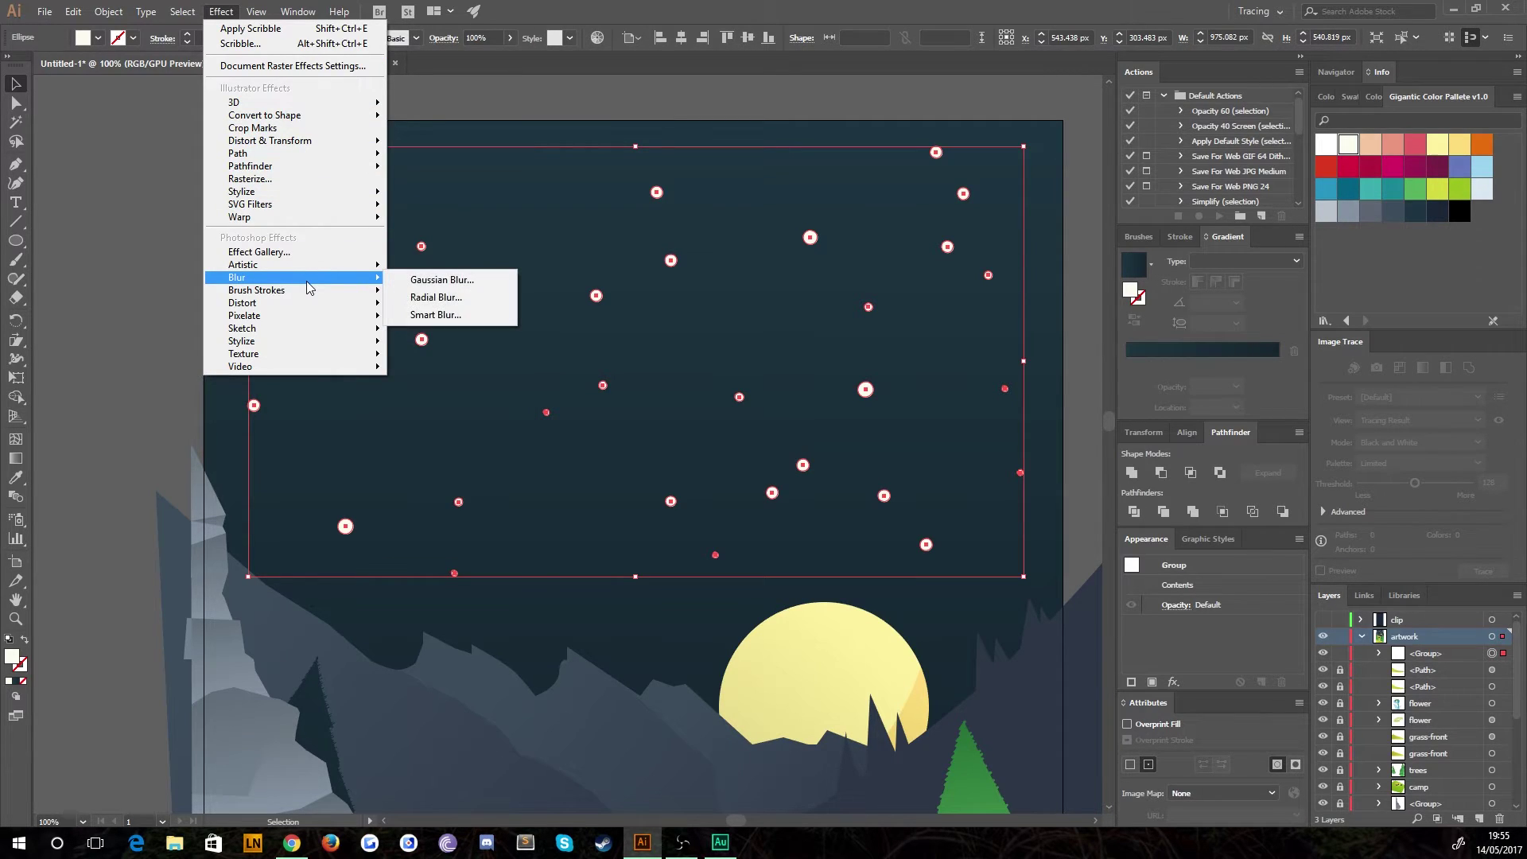
{"action": "left_click", "coordinate": [441, 299]}
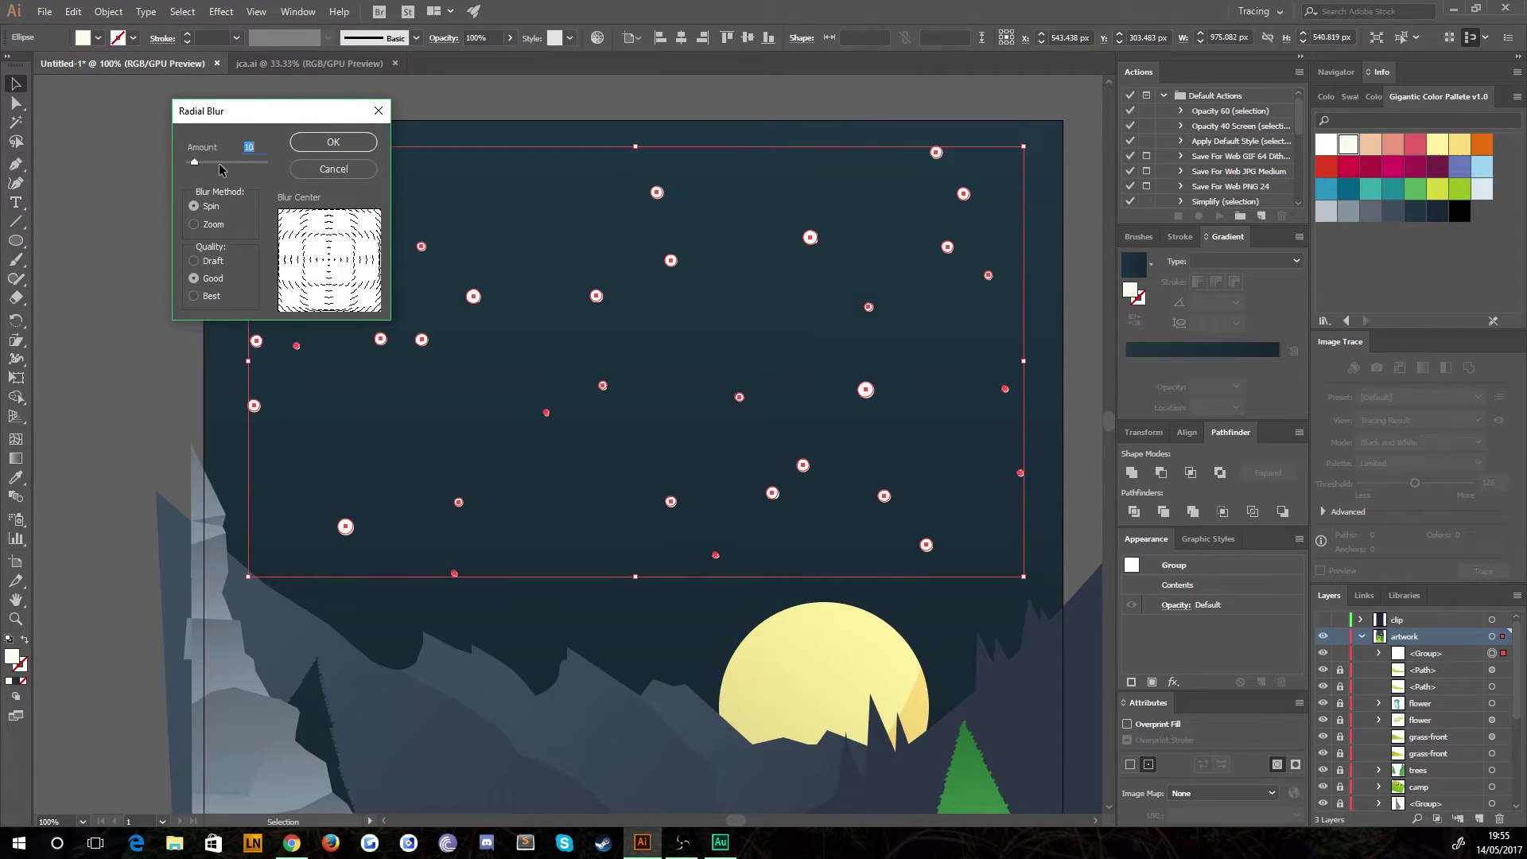
{"action": "left_click", "coordinate": [220, 164]}
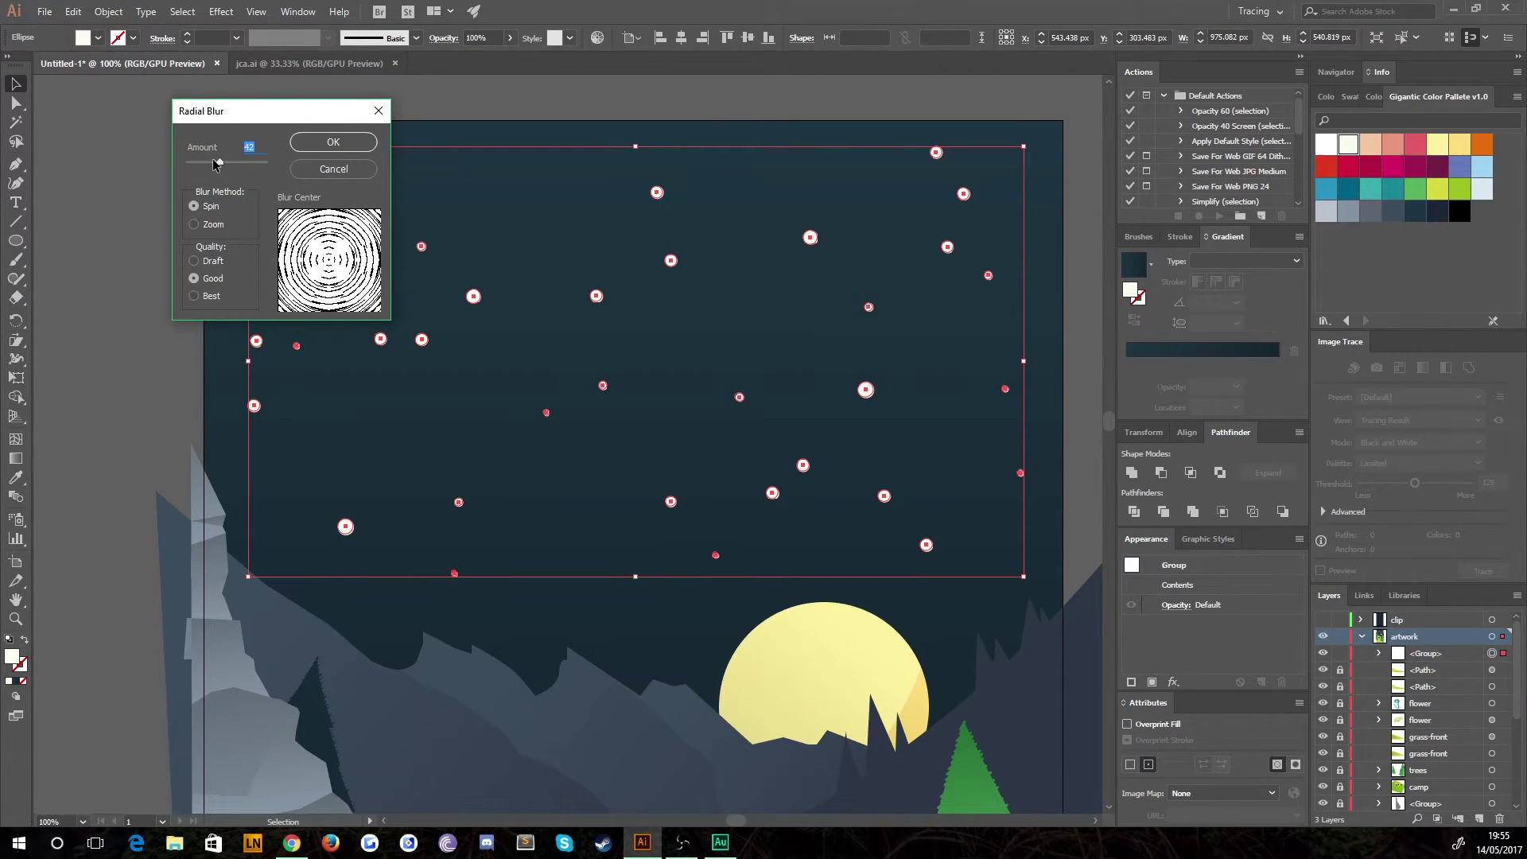
{"action": "left_click", "coordinate": [337, 142]}
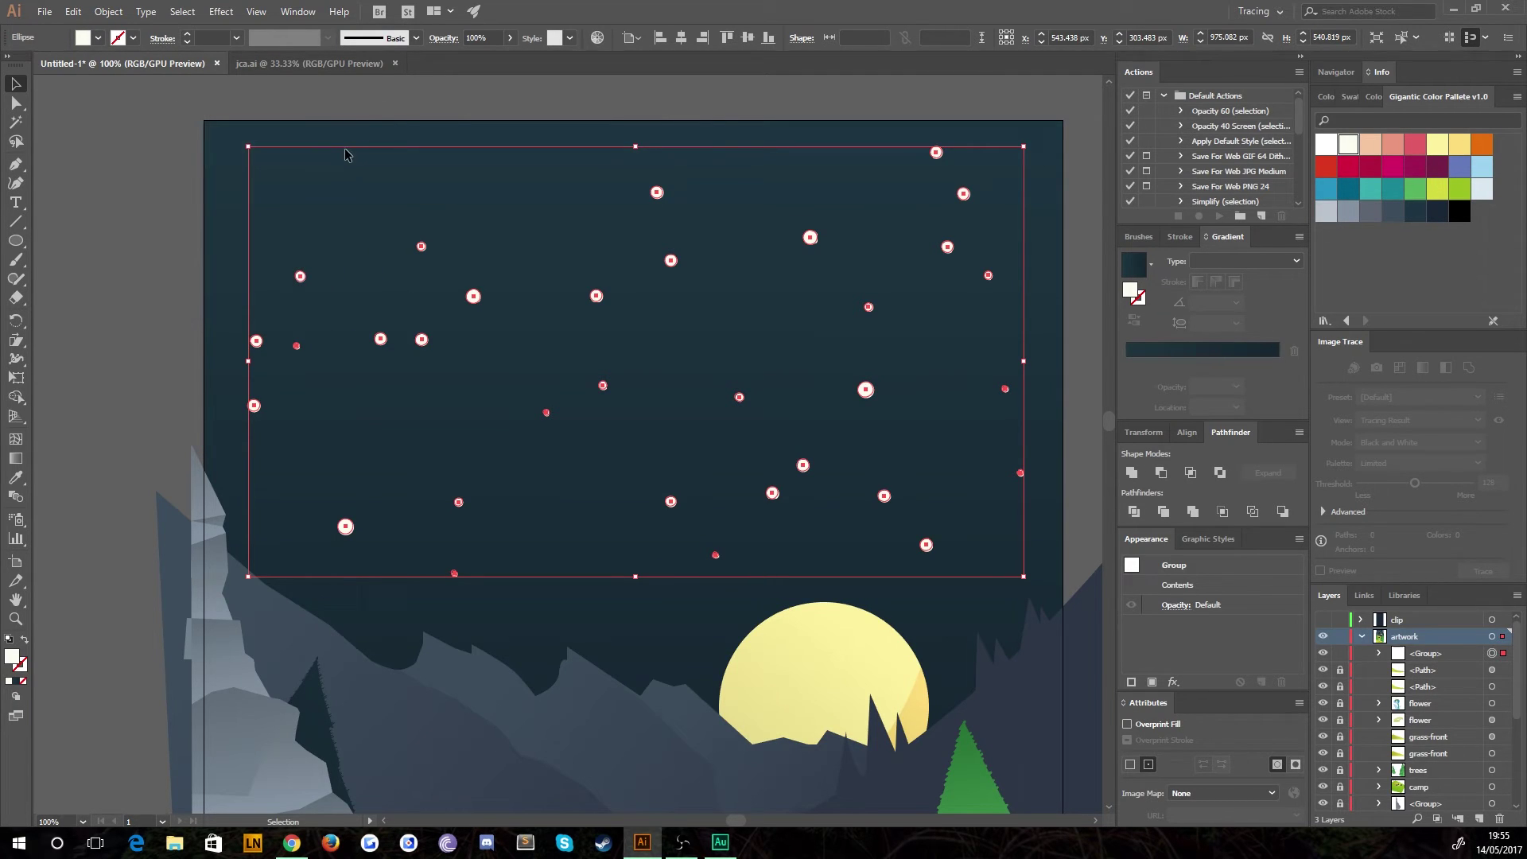
{"action": "left_click", "coordinate": [132, 256]}
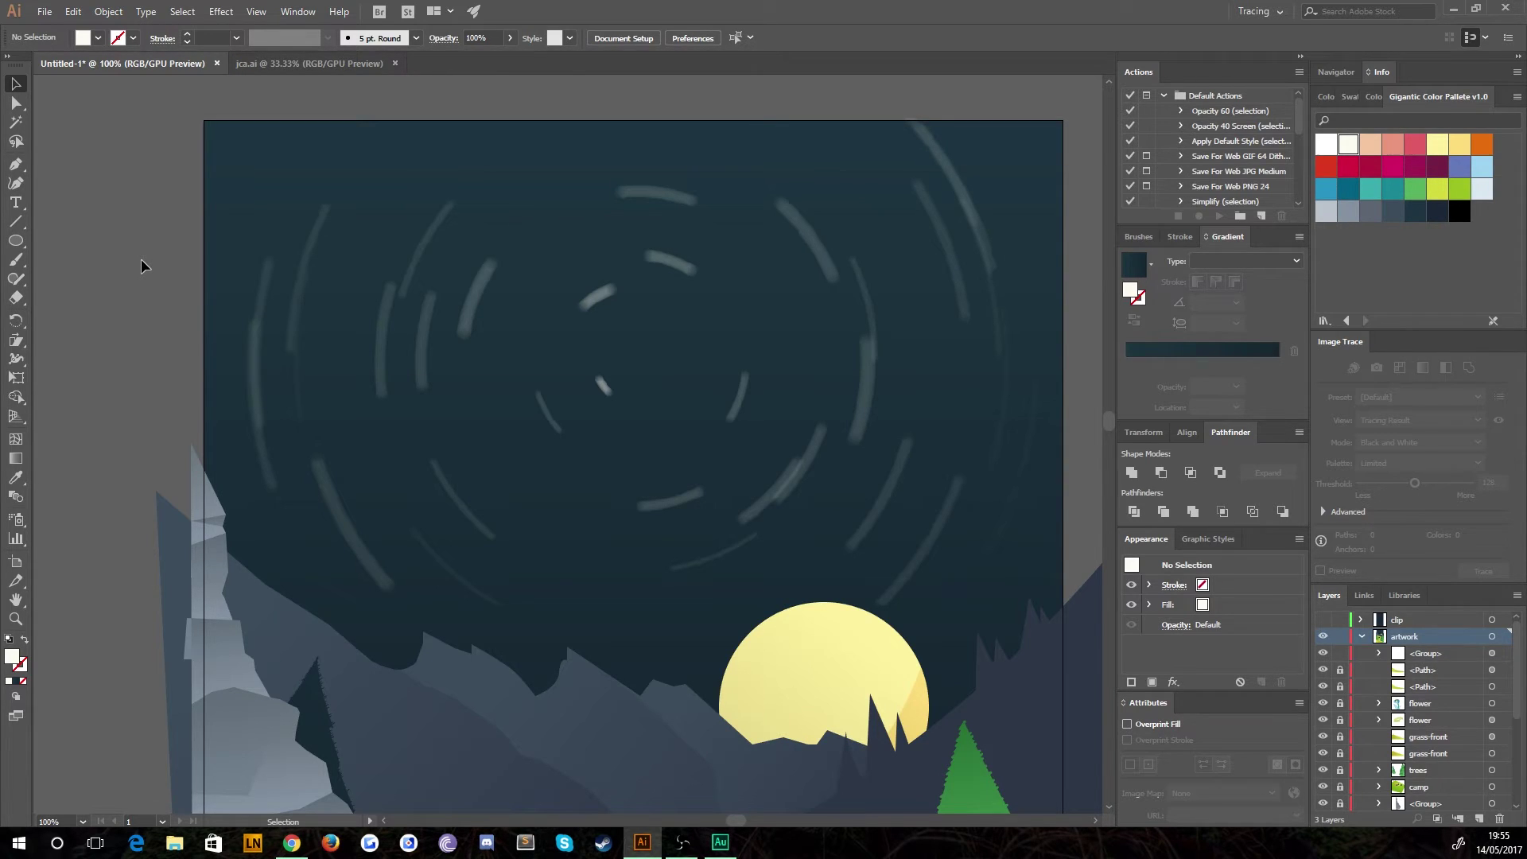
{"action": "key", "text": "ctrl+z"}
{"action": "key", "text": "ctrl+z"}
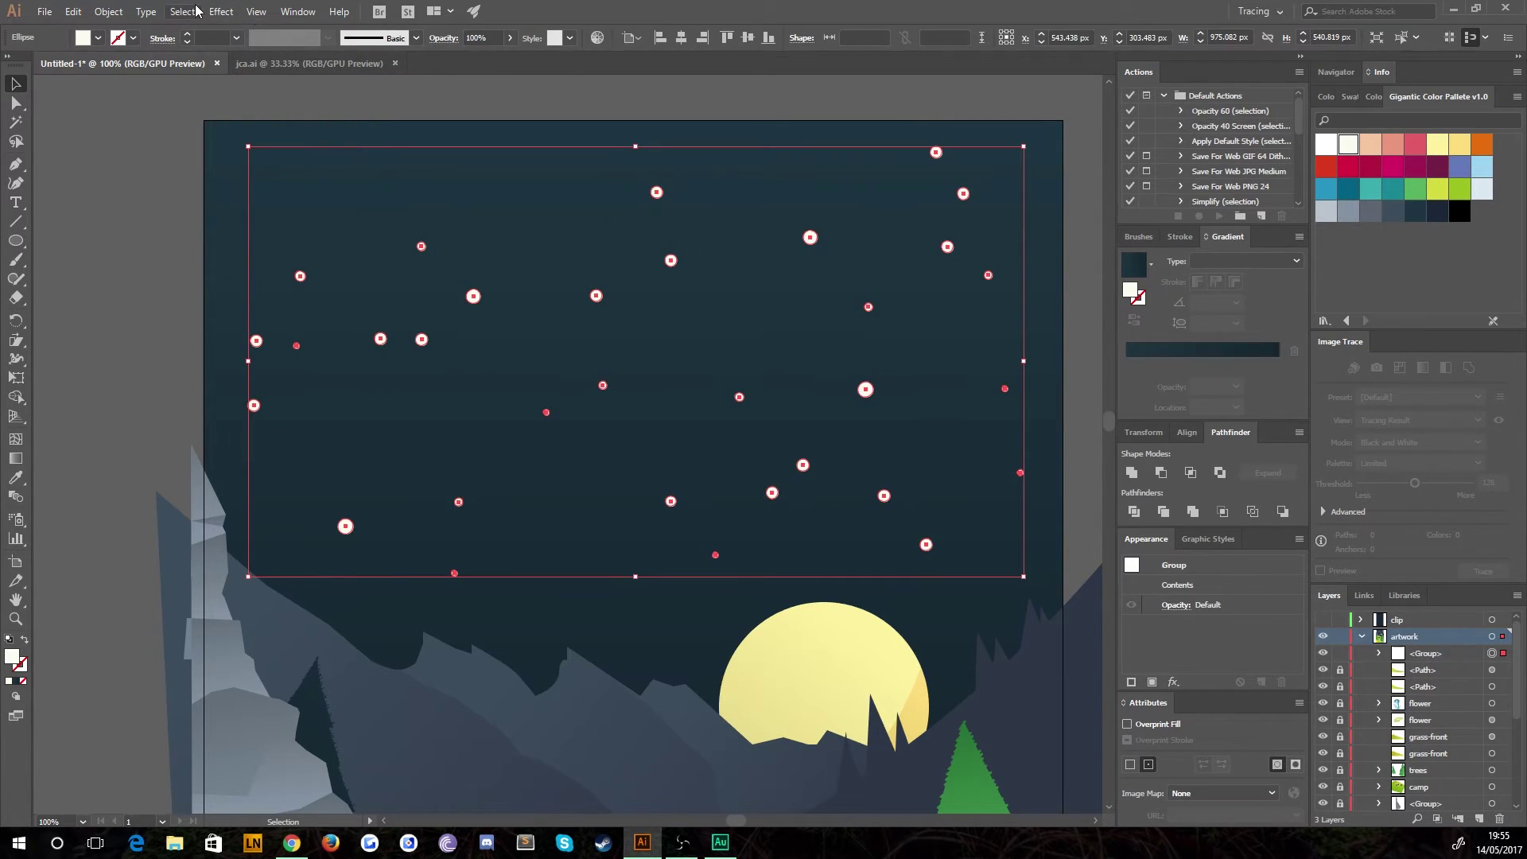
Apply a Gaussian Blur with a 10-pixel radius to the stars group and deselect it.
{"action": "left_click", "coordinate": [221, 11]}
{"action": "mouse_move", "coordinate": [281, 280]}
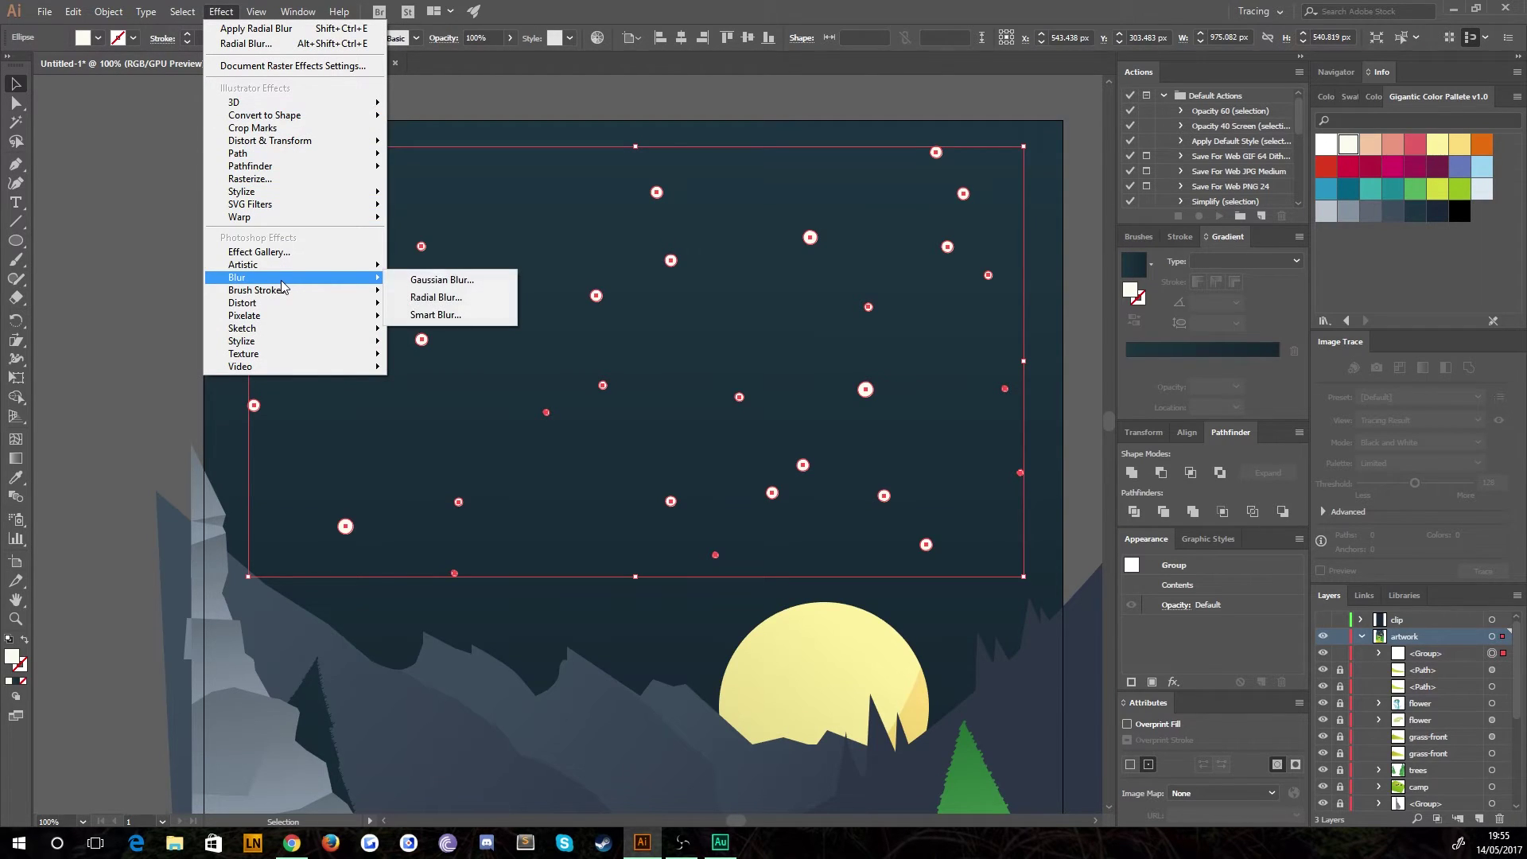
{"action": "left_click", "coordinate": [462, 284]}
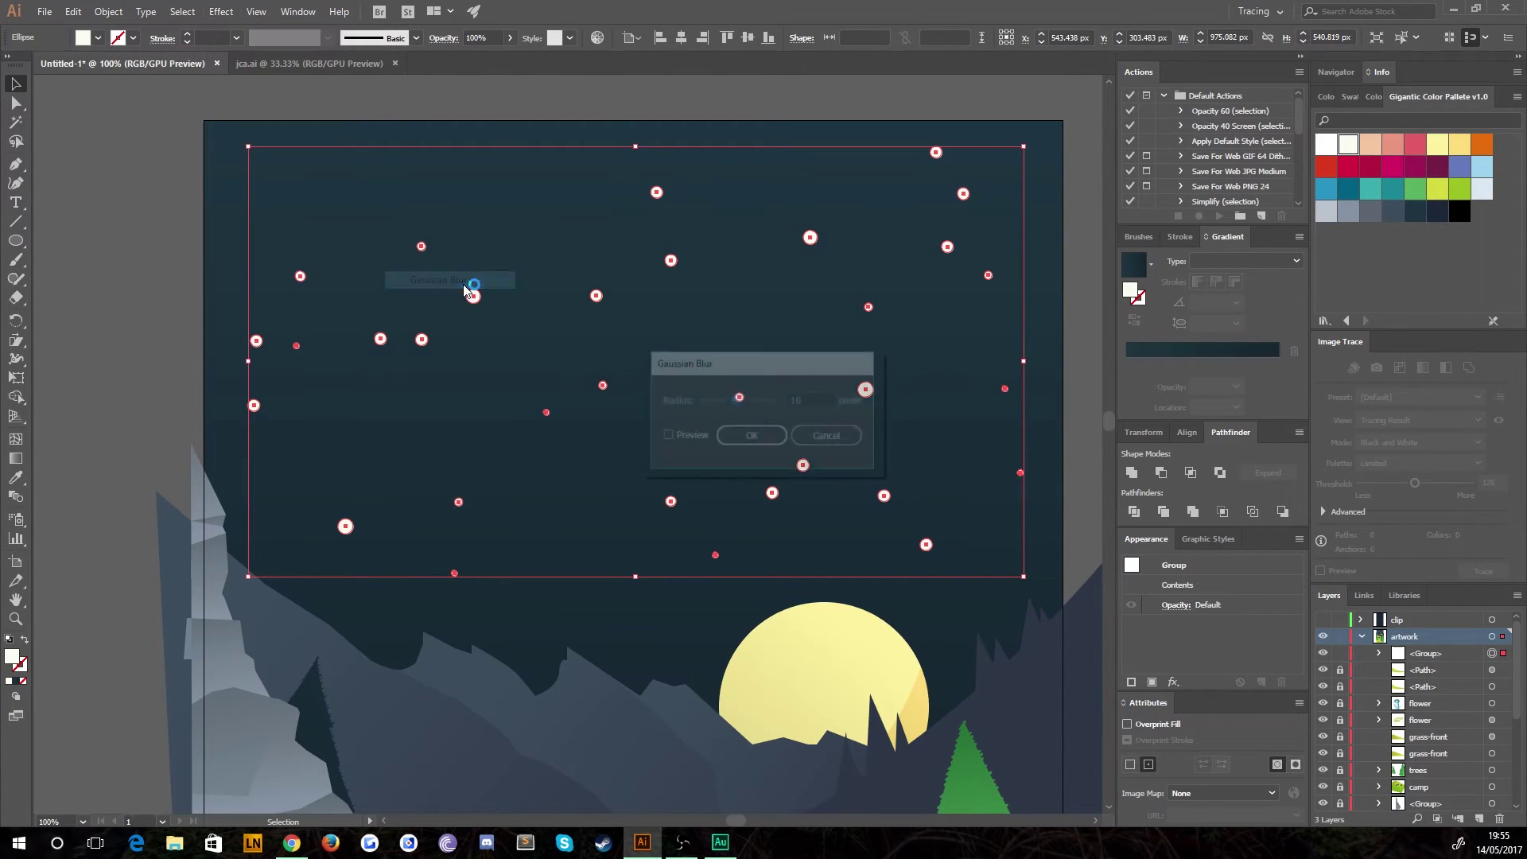
{"action": "left_click_drag", "start_coordinate": [740, 358], "coordinate": [750, 335]}
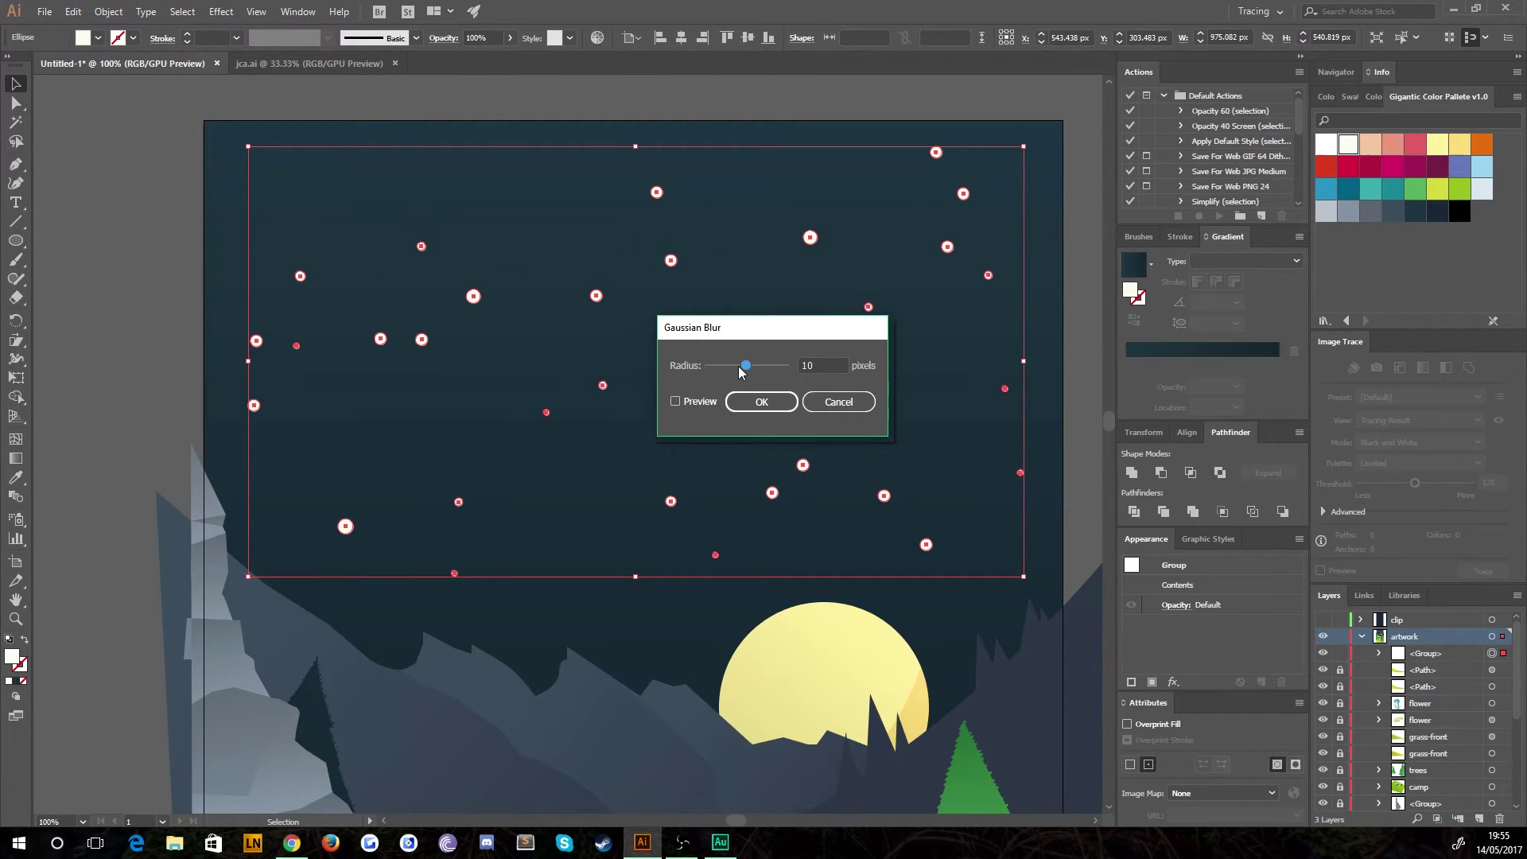
{"action": "left_click", "coordinate": [739, 407]}
{"action": "left_click", "coordinate": [145, 293]}
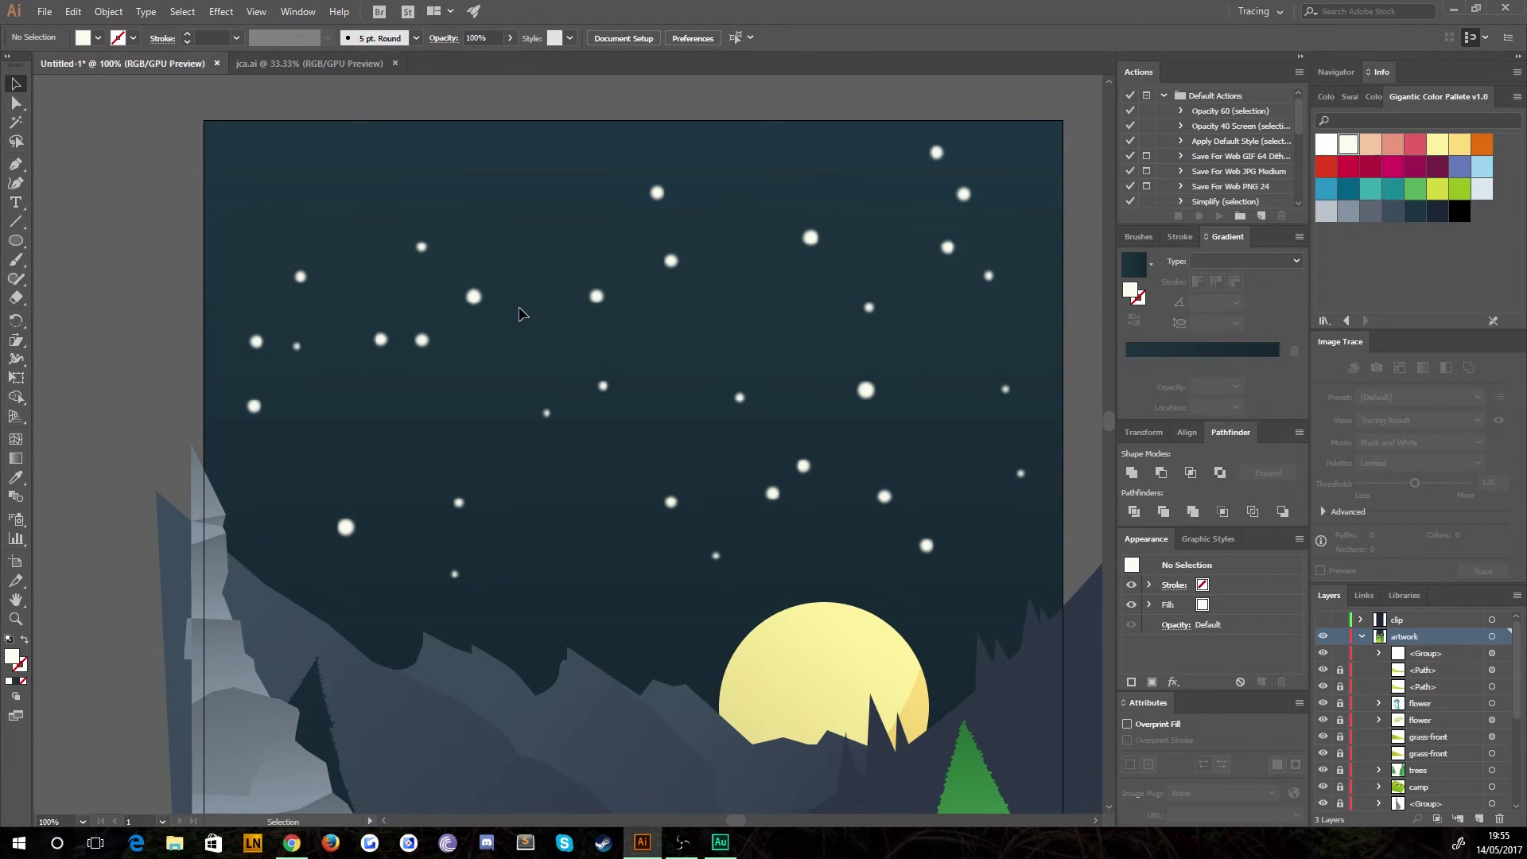
Open the Glowing Edges effect for the blurred stars group.
{"action": "key", "text": "ctrl+plus"}
{"action": "key", "text": "ctrl+plus"}
{"action": "key", "text": "ctrl+minus"}
{"action": "key", "text": "ctrl+minus"}
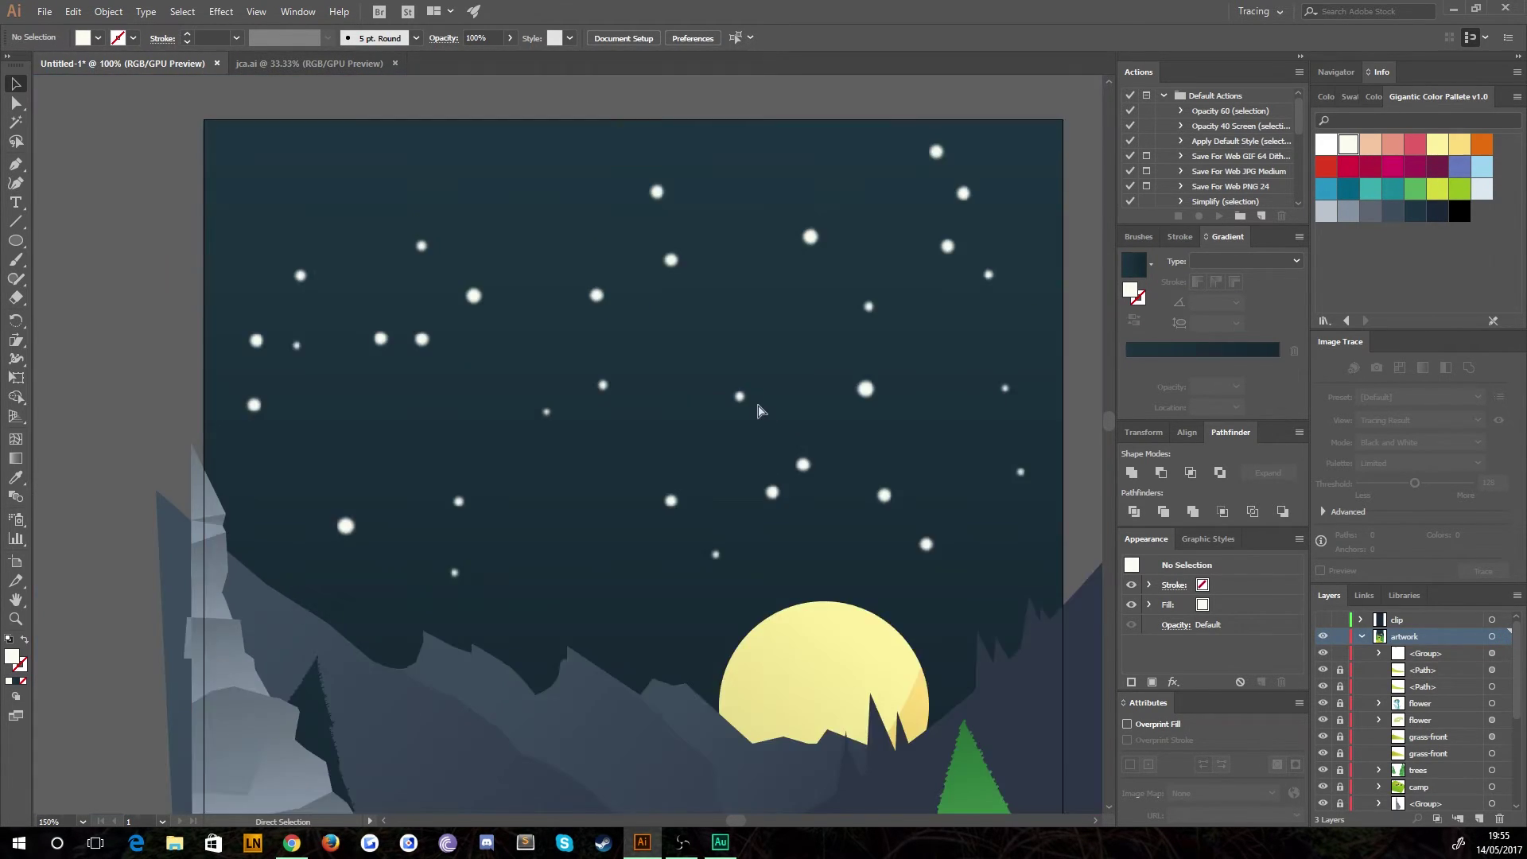
{"action": "key", "text": "ctrl+minus"}
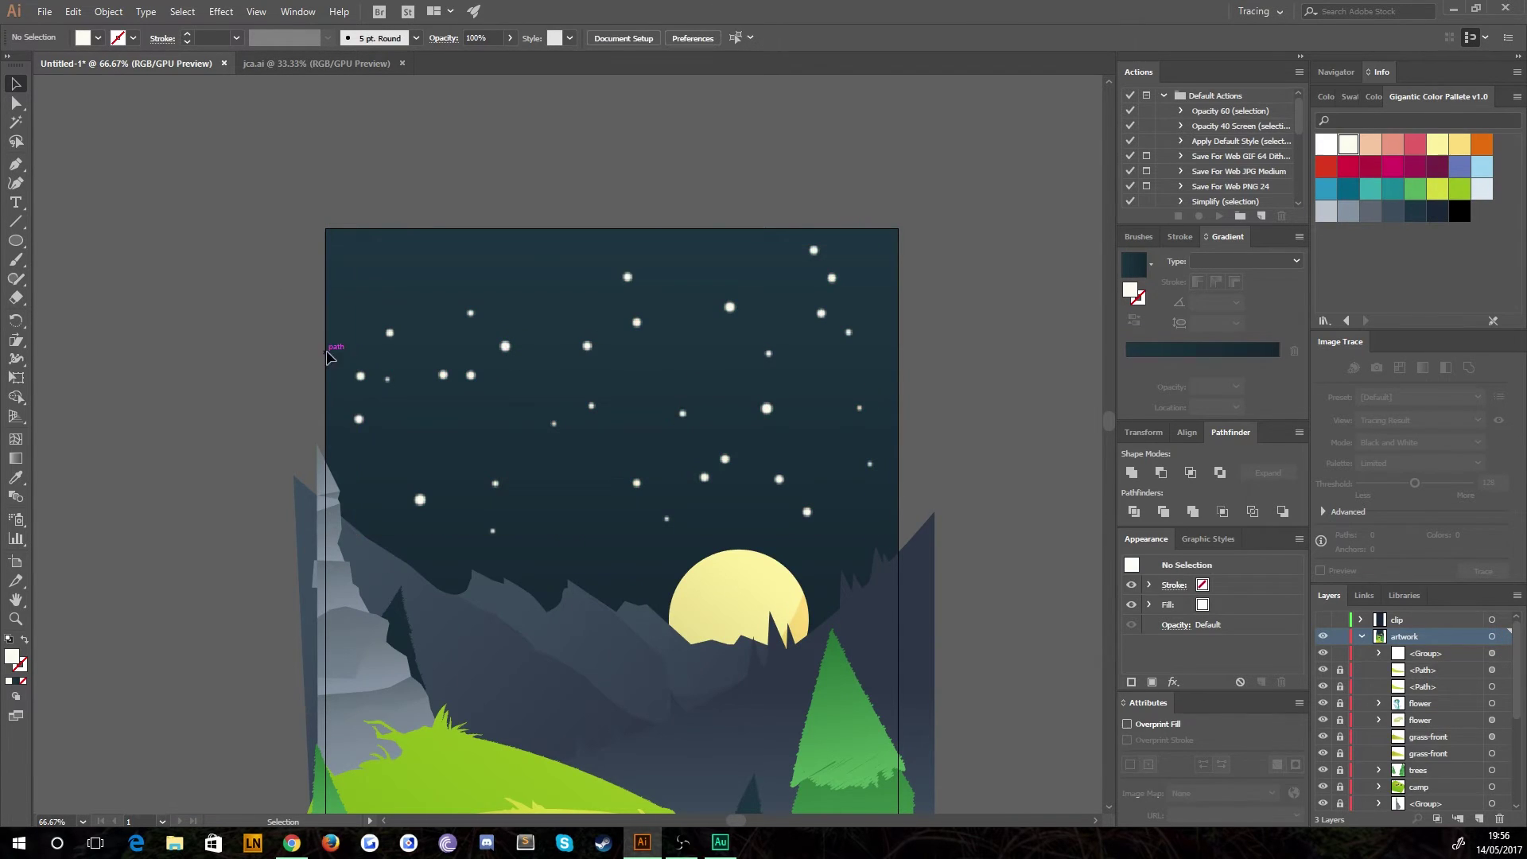
{"action": "left_click", "coordinate": [390, 332]}
{"action": "left_click", "coordinate": [336, 343]}
{"action": "left_click", "coordinate": [505, 348]}
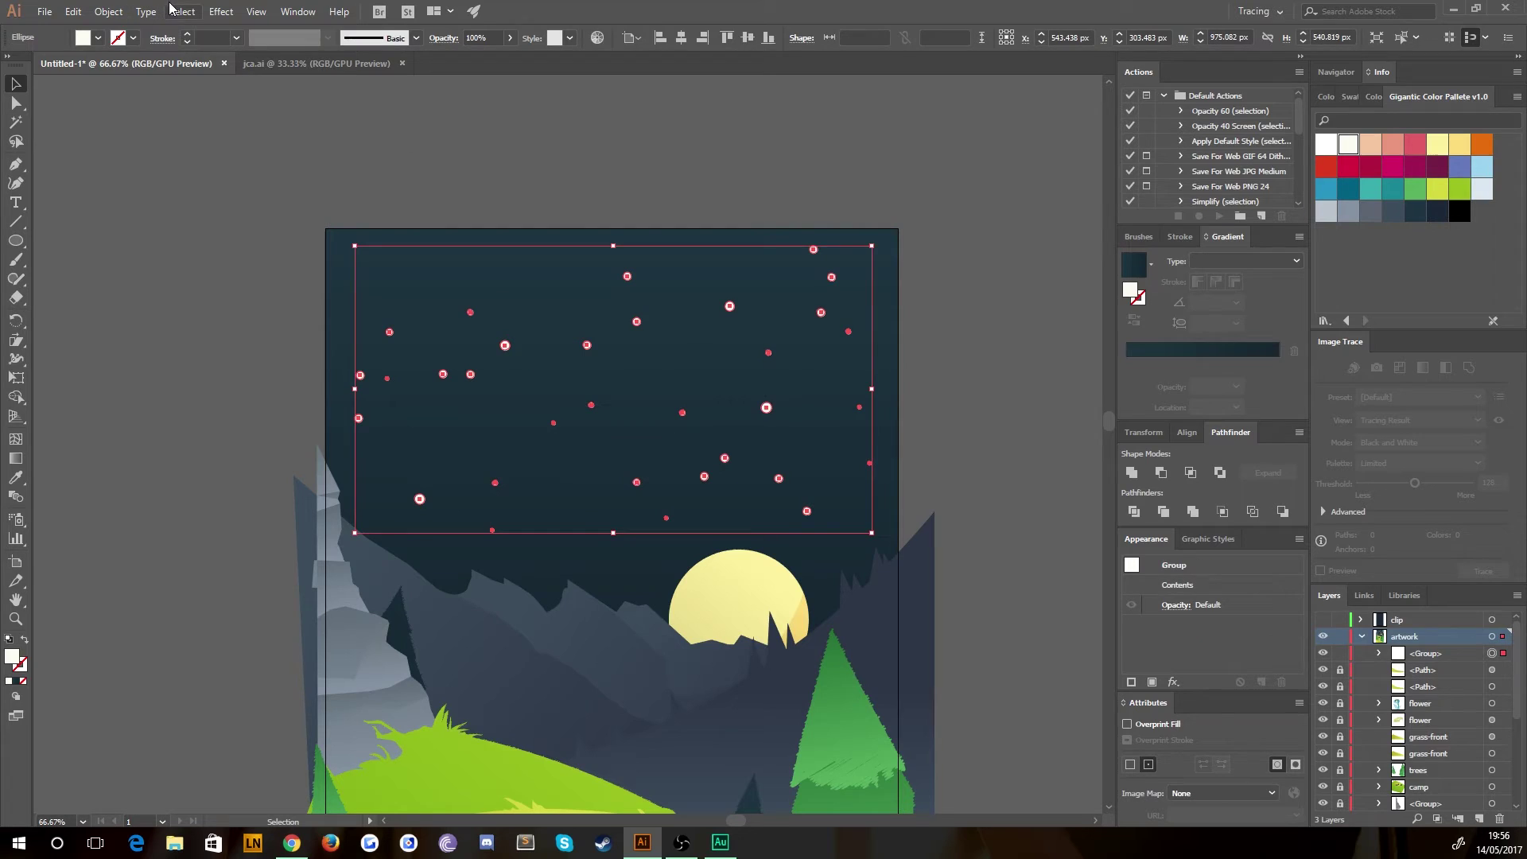
{"action": "left_click", "coordinate": [182, 11]}
{"action": "mouse_move", "coordinate": [207, 13]}
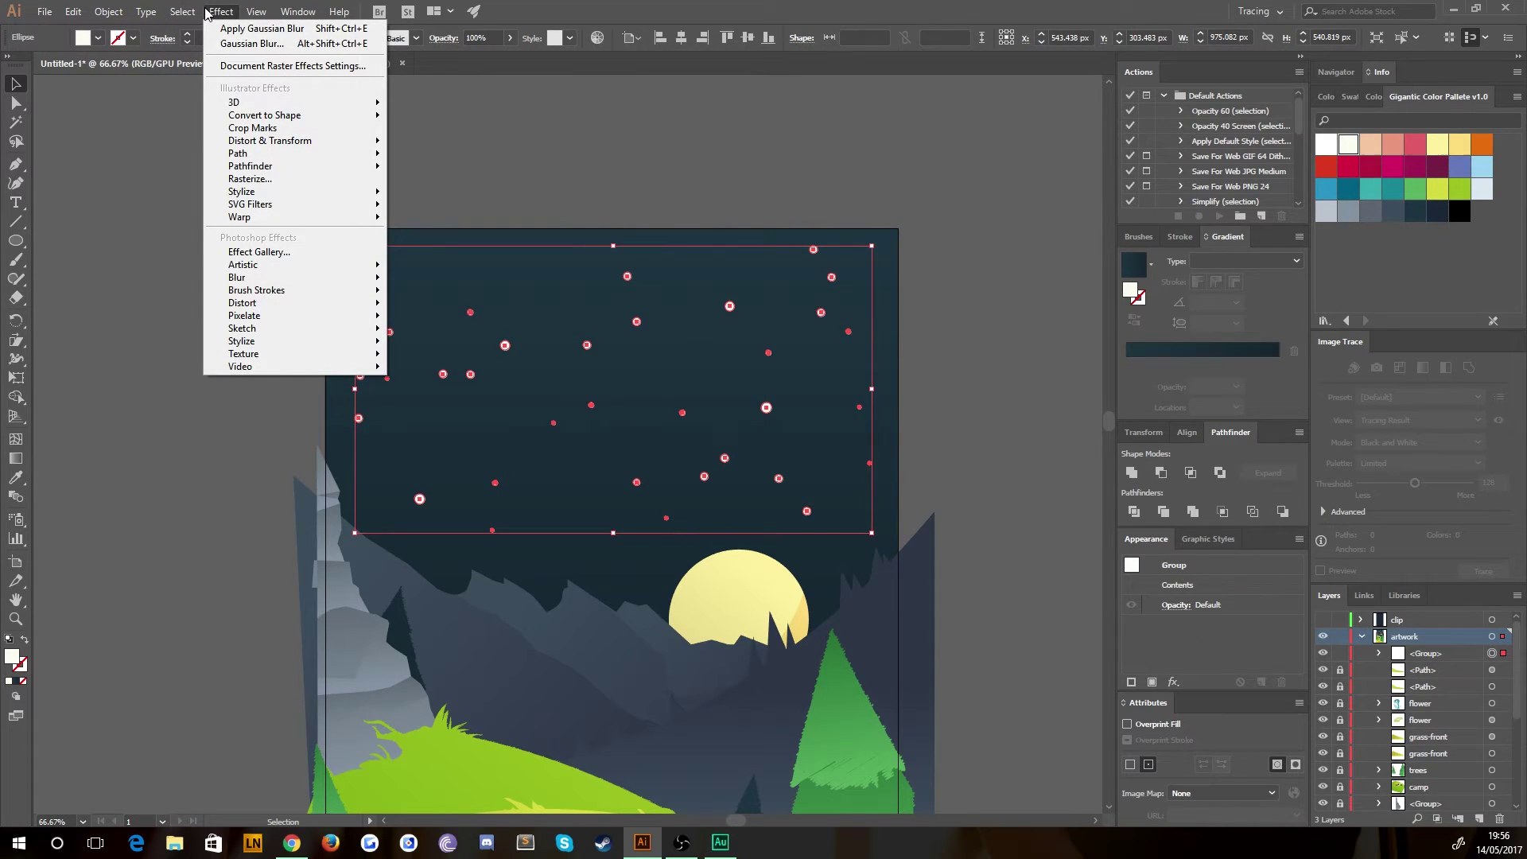
{"action": "mouse_move", "coordinate": [355, 325]}
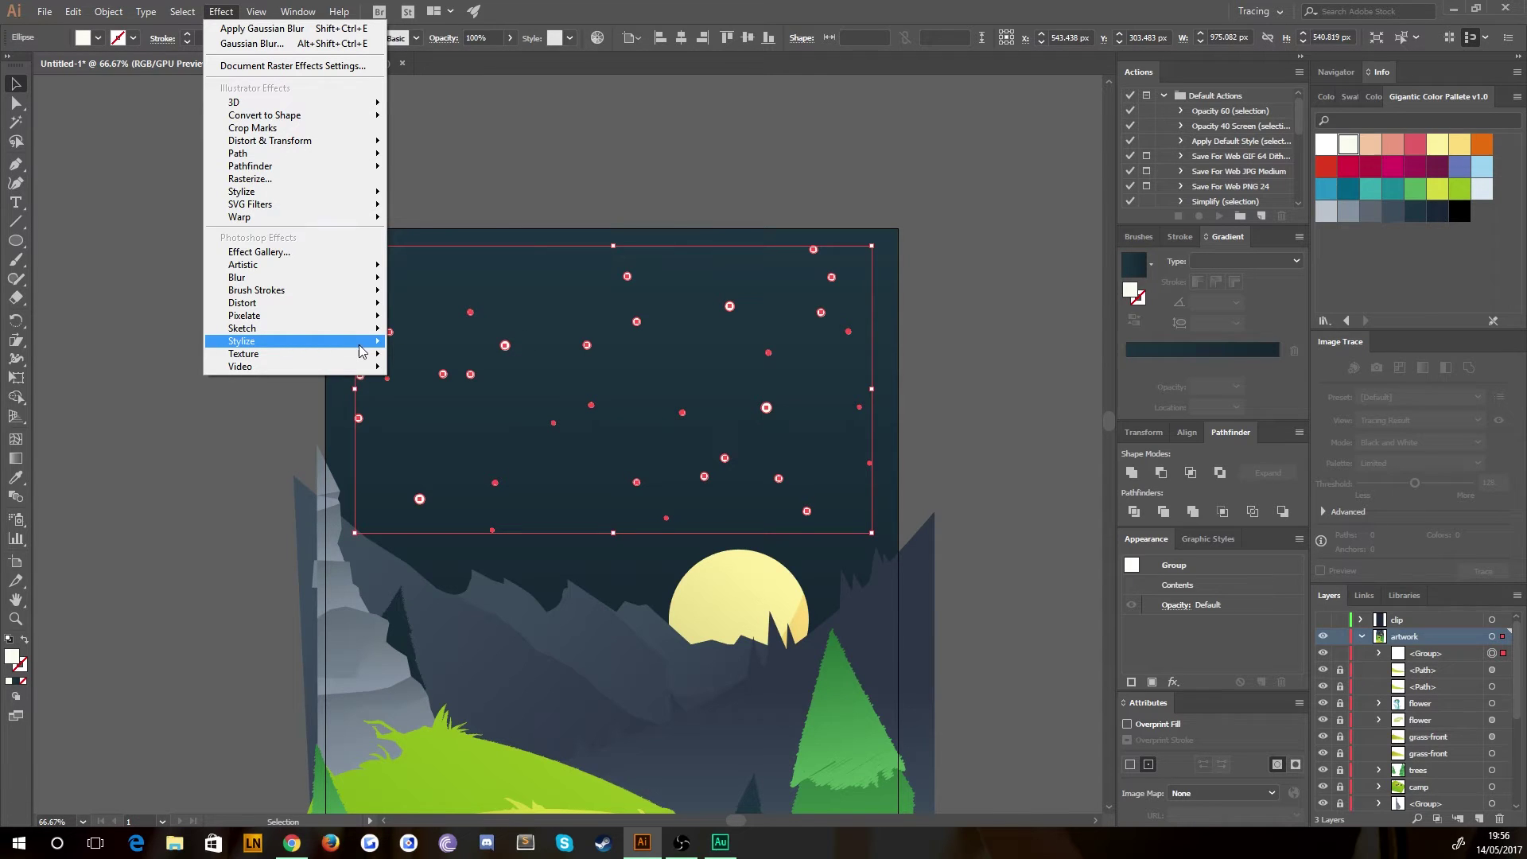
{"action": "mouse_move", "coordinate": [361, 351]}
{"action": "left_click", "coordinate": [409, 343]}
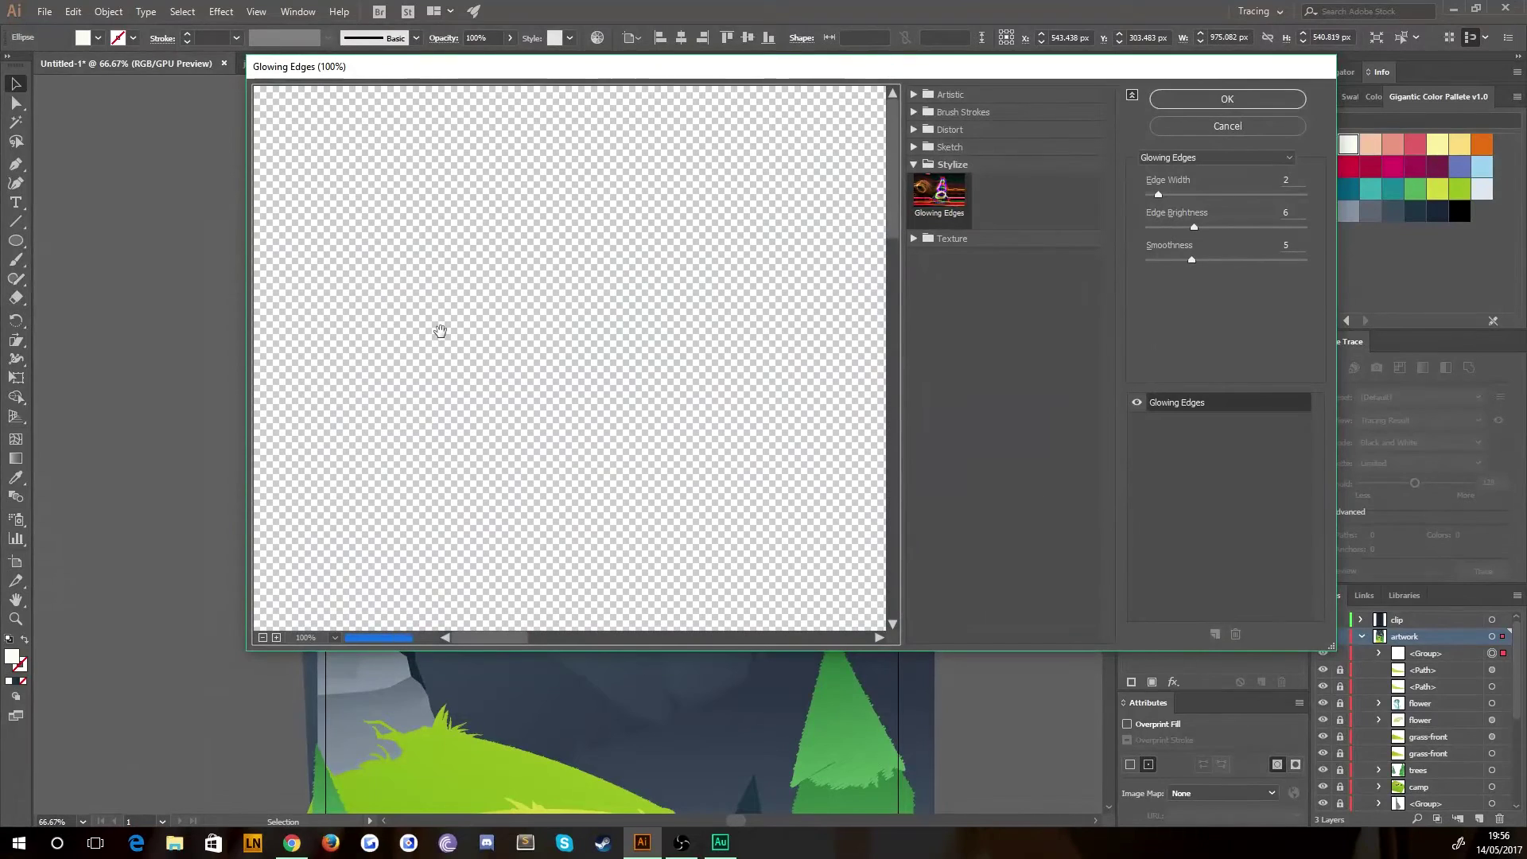
{"action": "left_click_drag", "start_coordinate": [730, 66], "coordinate": [632, 111]}
{"action": "left_click", "coordinate": [163, 681]}
{"action": "left_click", "coordinate": [164, 681]}
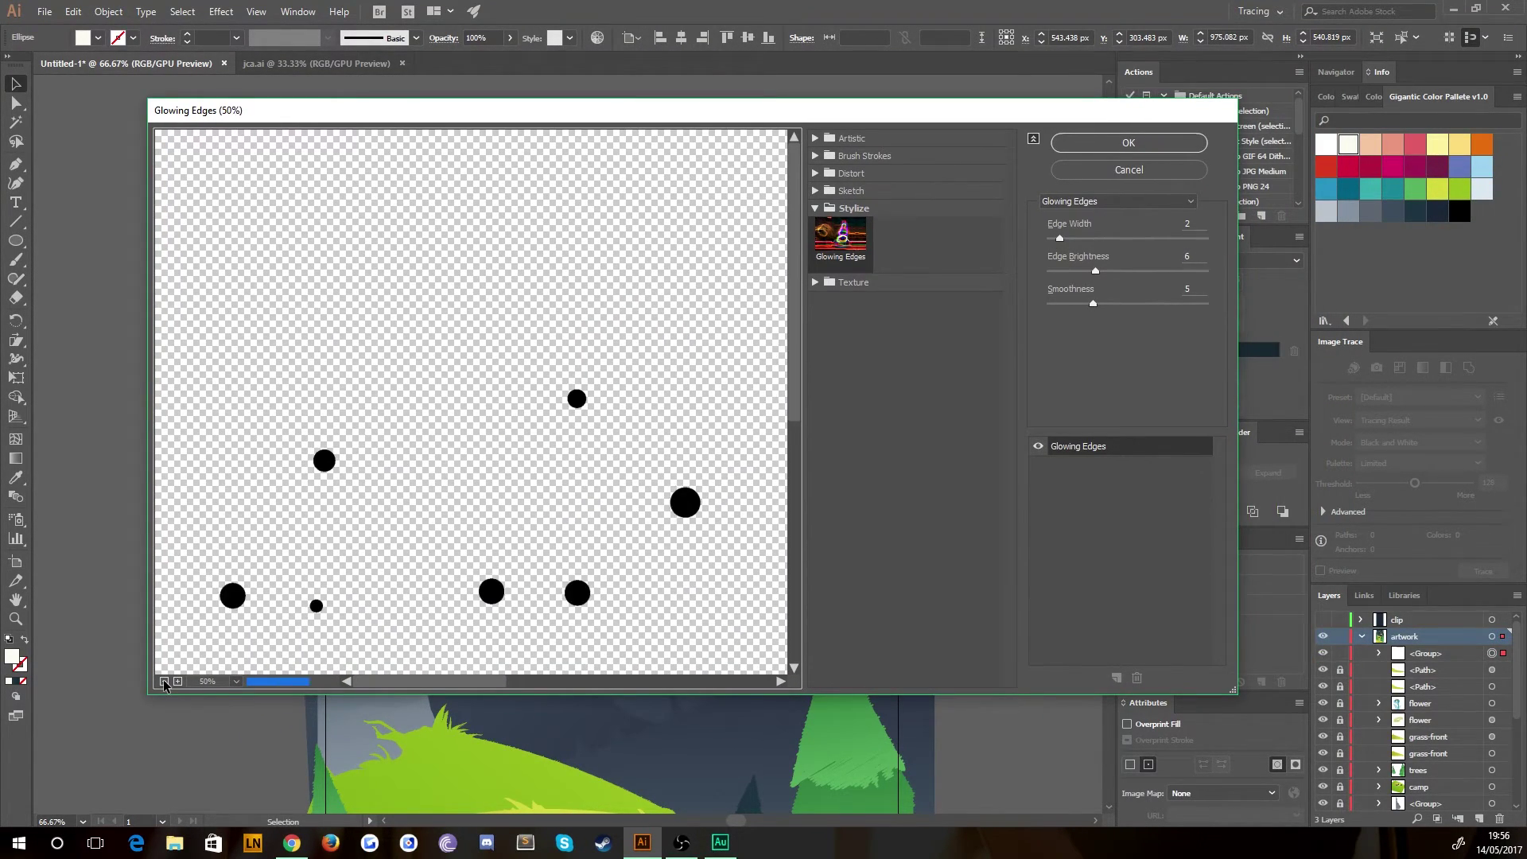
{"action": "left_click", "coordinate": [164, 682]}
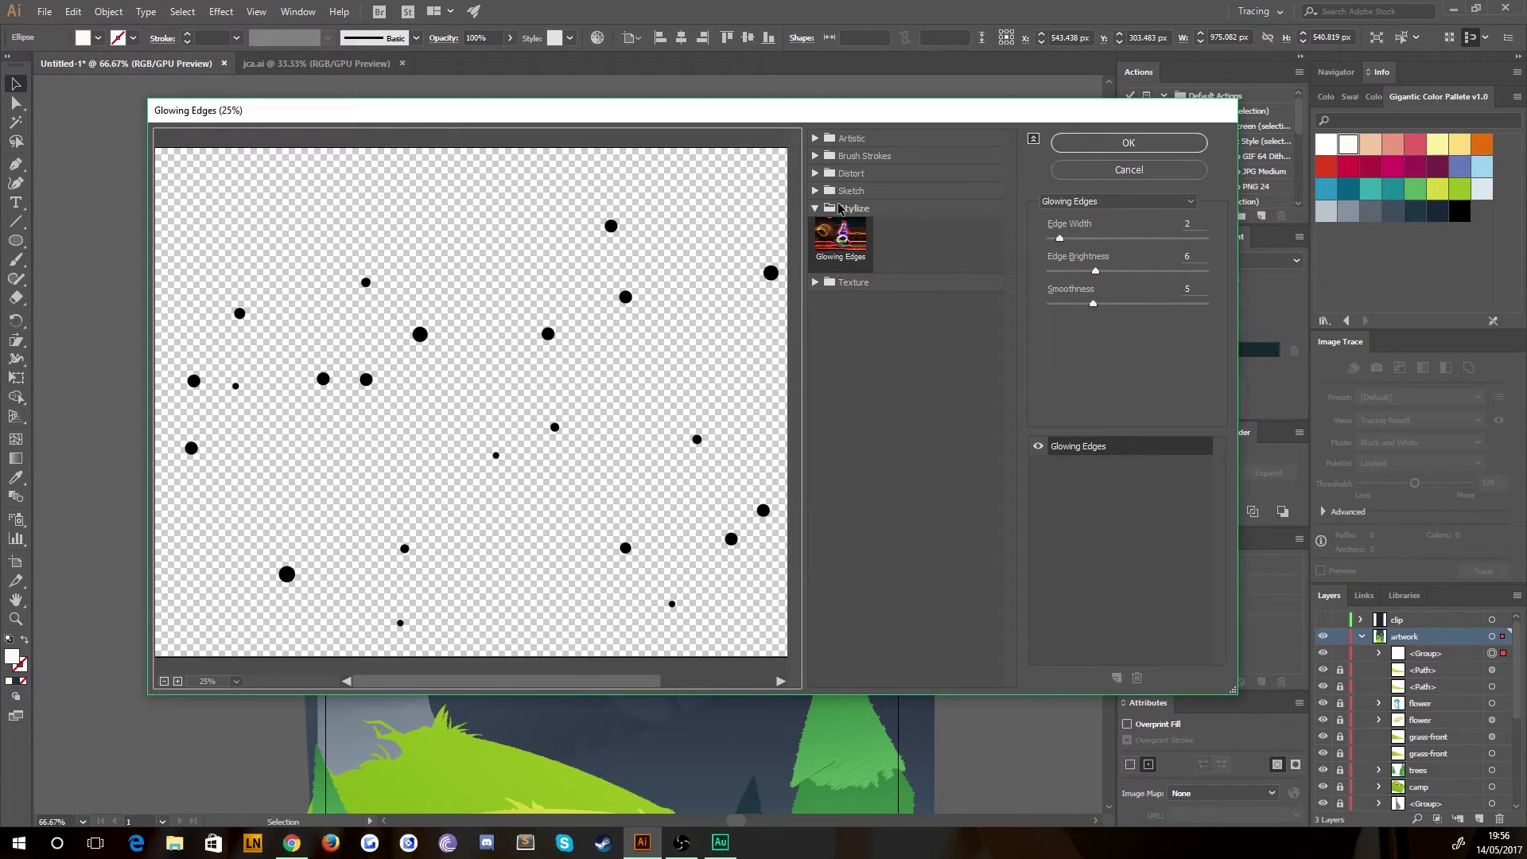
{"action": "left_click", "coordinate": [815, 208]}
{"action": "left_click", "coordinate": [815, 191]}
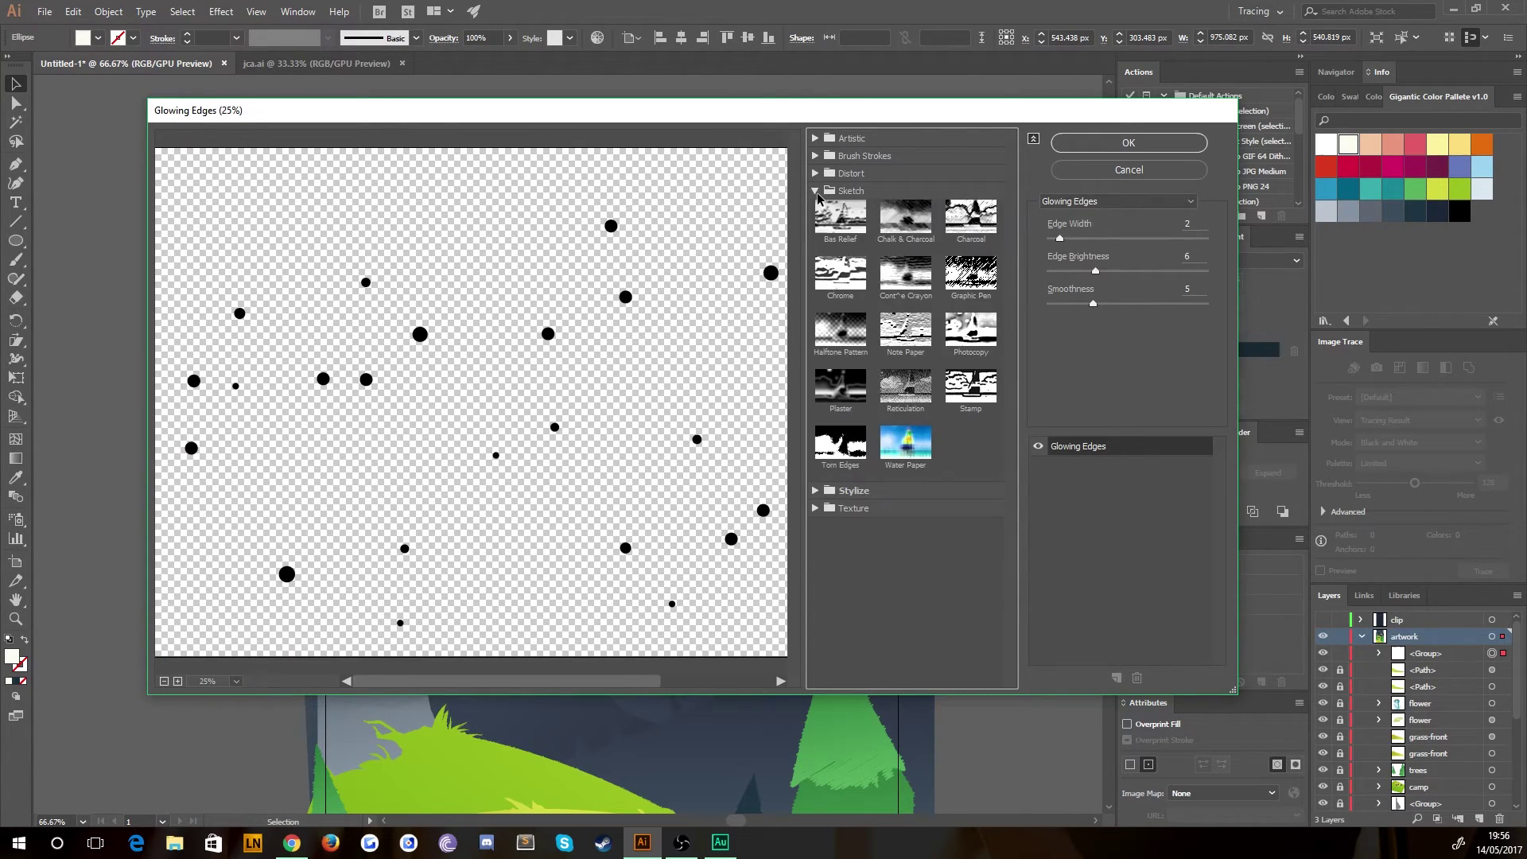
{"action": "left_click", "coordinate": [815, 191]}
{"action": "left_click", "coordinate": [816, 208]}
{"action": "left_click", "coordinate": [815, 209]}
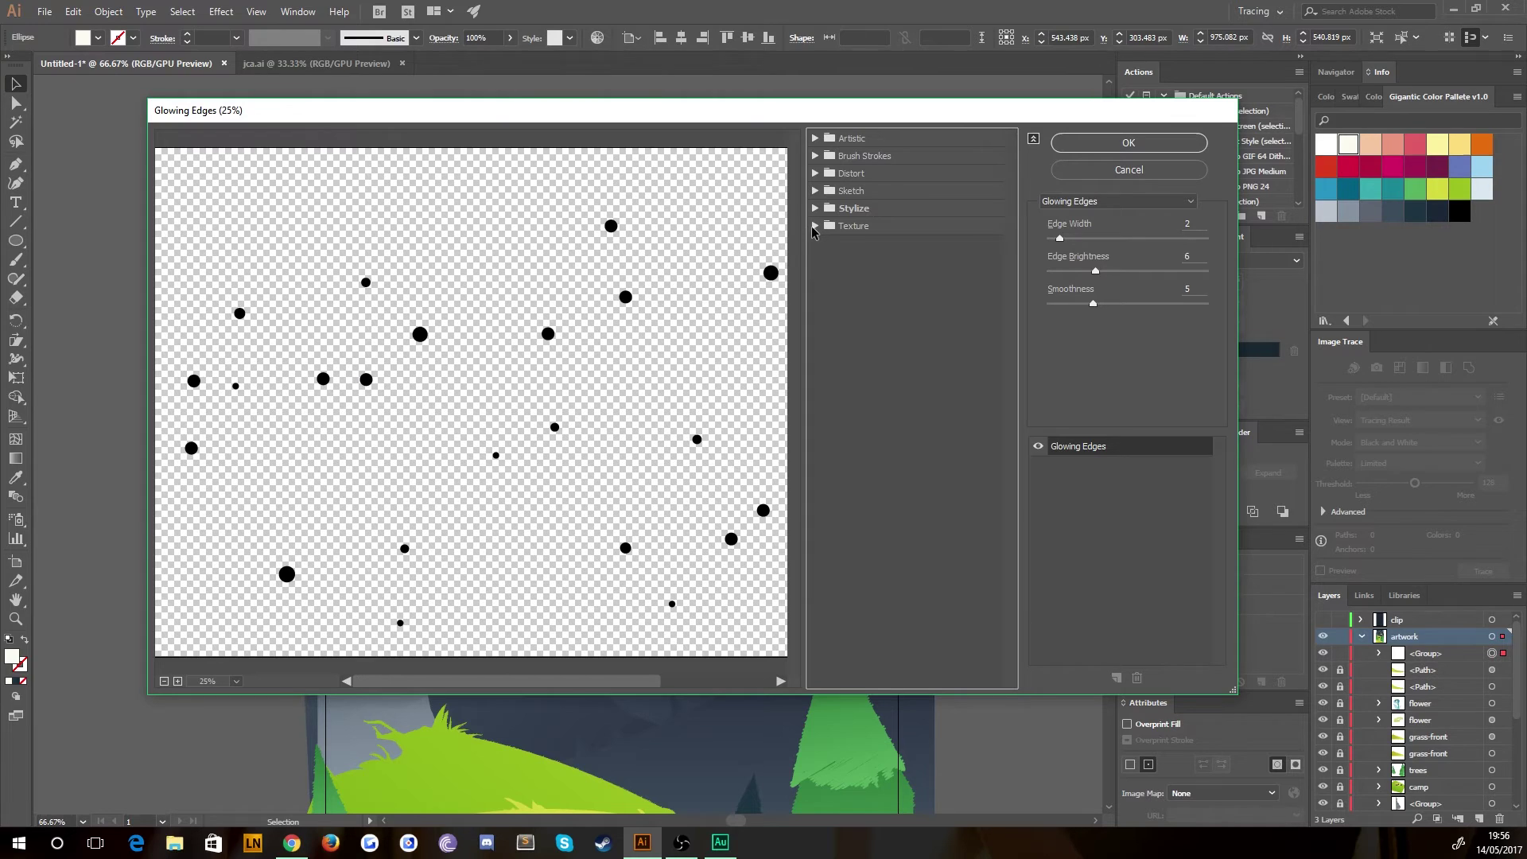
{"action": "left_click", "coordinate": [814, 227]}
{"action": "left_click", "coordinate": [1129, 170]}
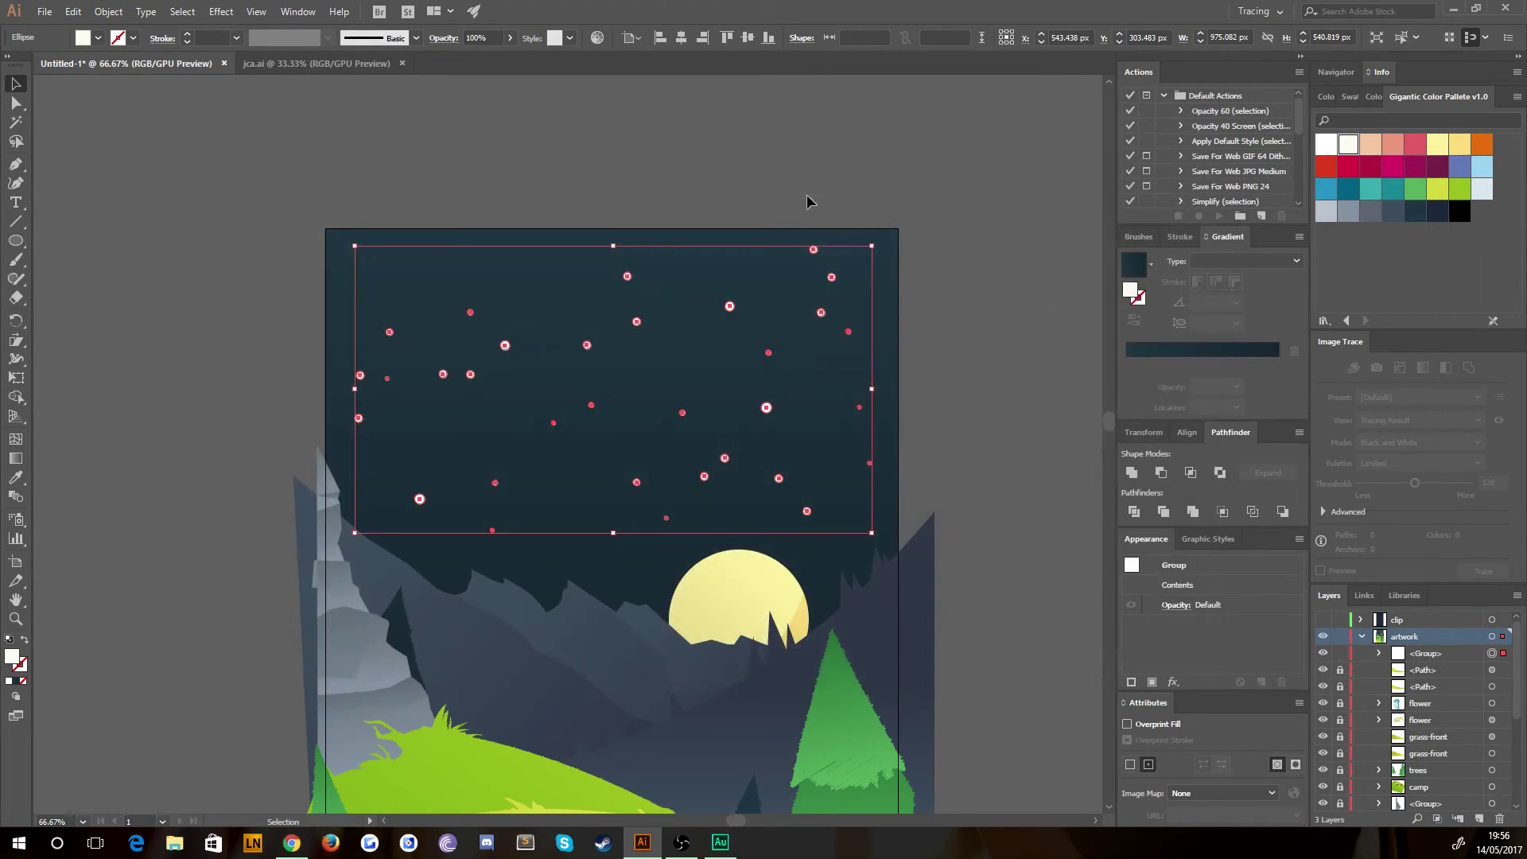
Open the Neon Glow effect for the stars group and try white (#ffffff) as its glow color.
{"action": "left_click", "coordinate": [221, 11]}
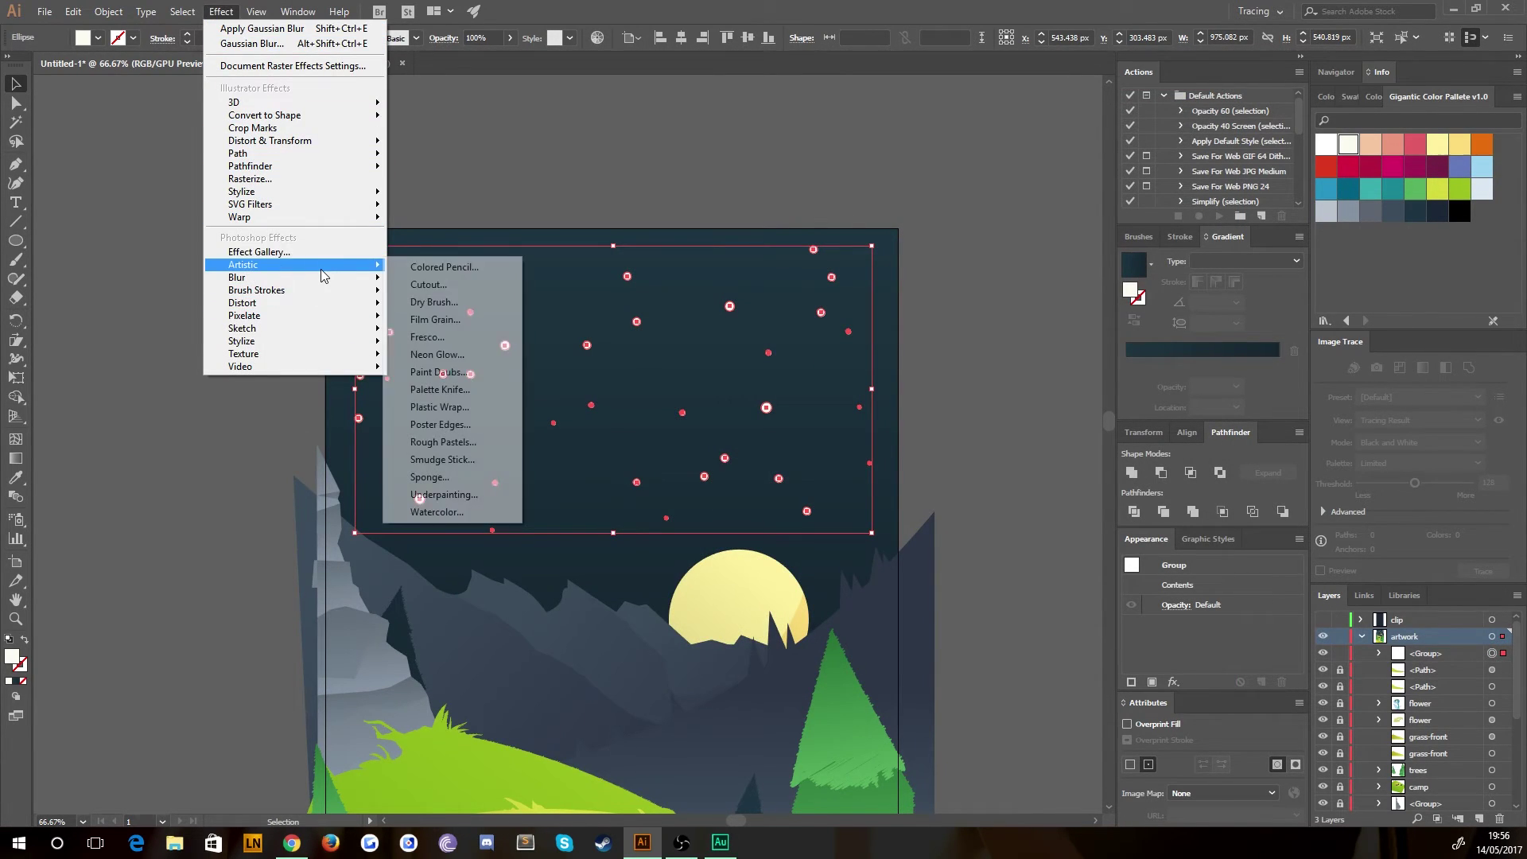
{"action": "left_click", "coordinate": [468, 364]}
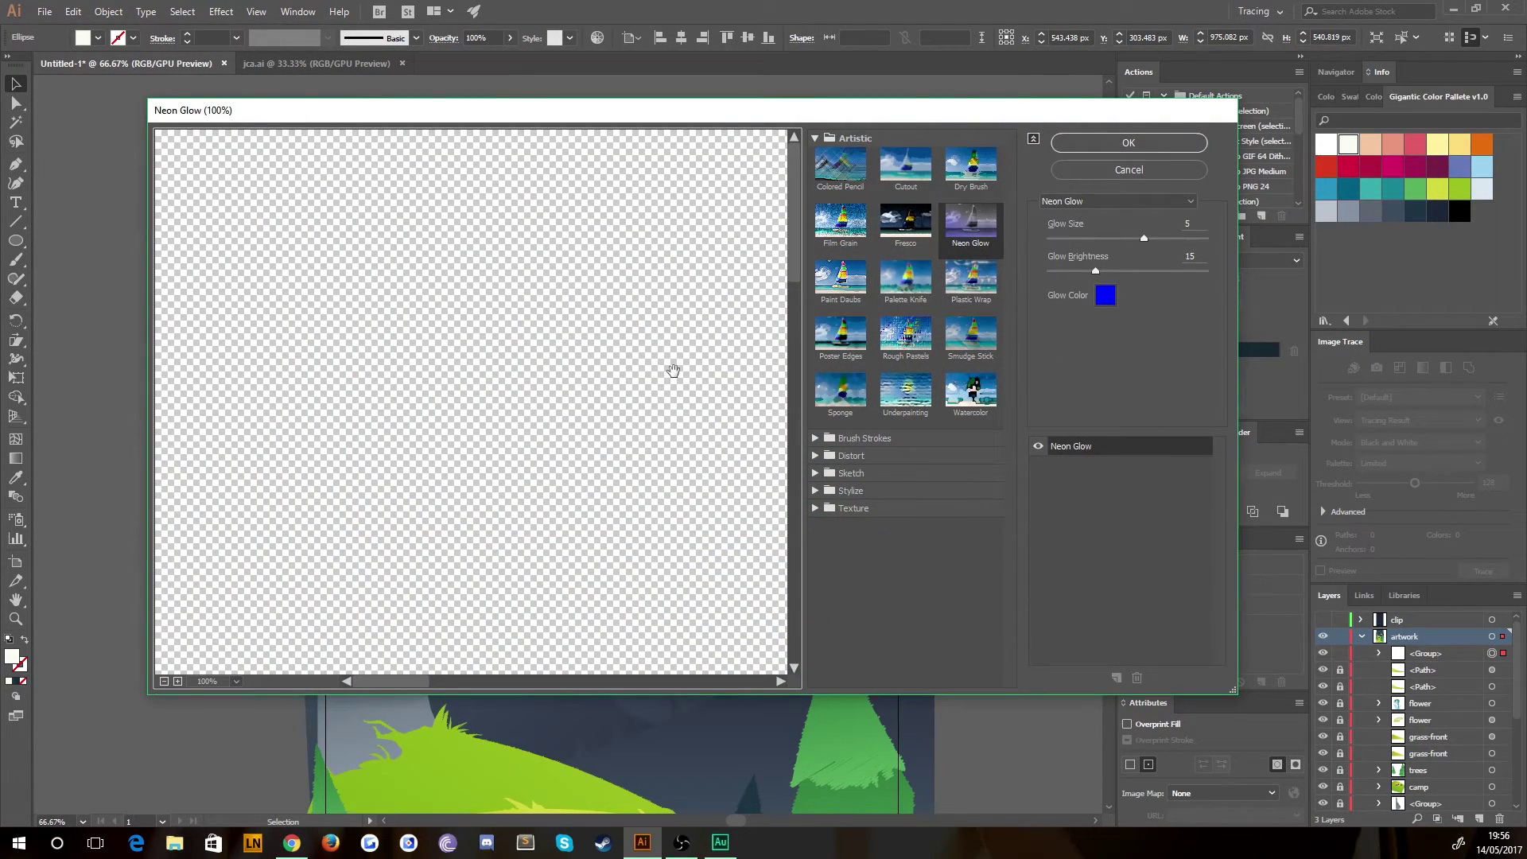
{"action": "left_click", "coordinate": [165, 681]}
{"action": "left_click", "coordinate": [164, 681]}
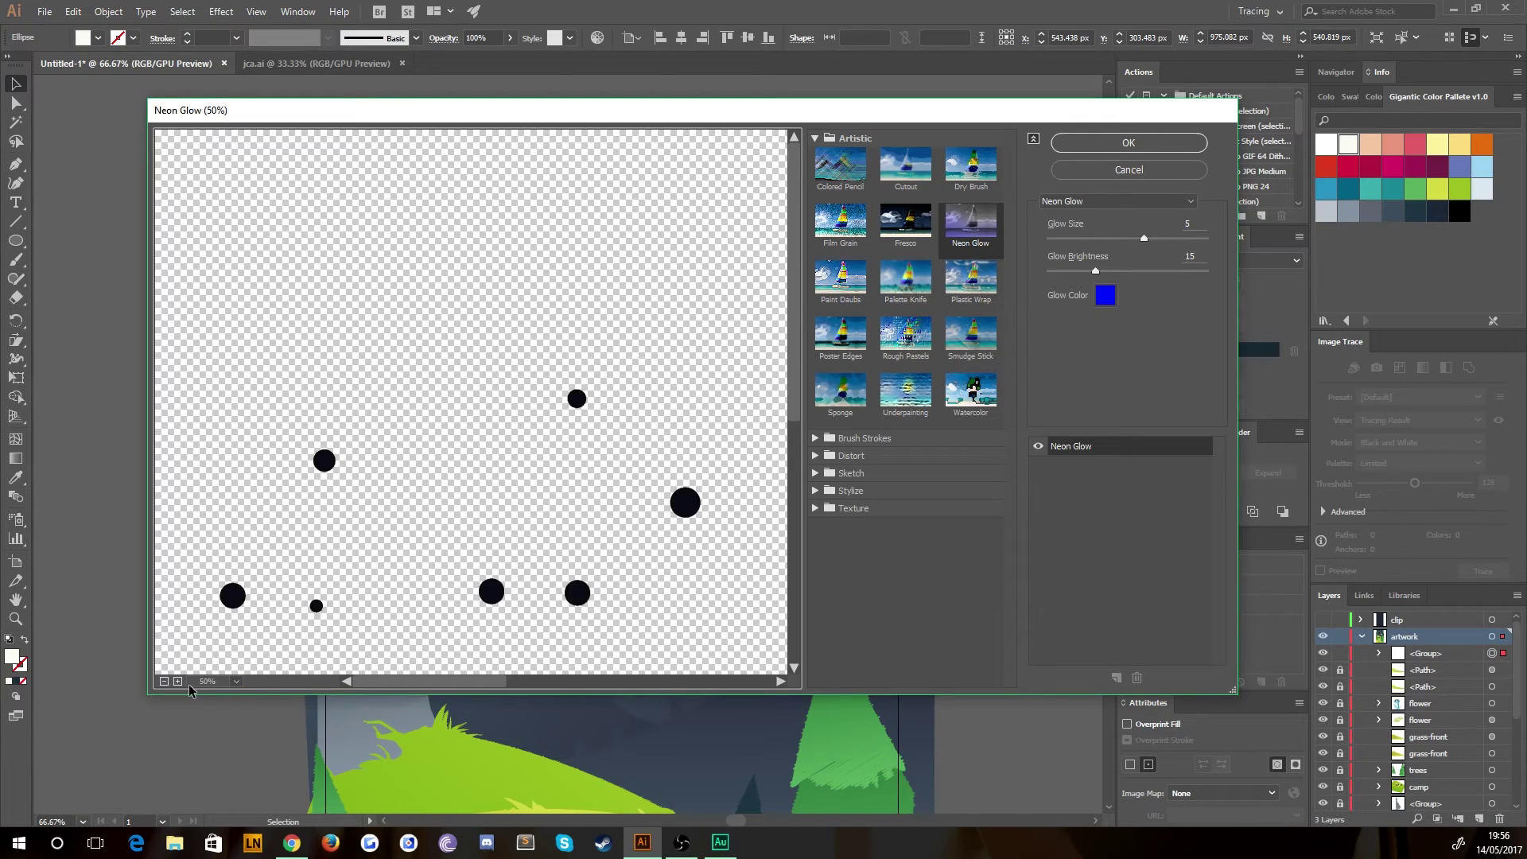
{"action": "left_click", "coordinate": [1105, 295]}
{"action": "left_click_drag", "start_coordinate": [256, 263], "coordinate": [178, 147]}
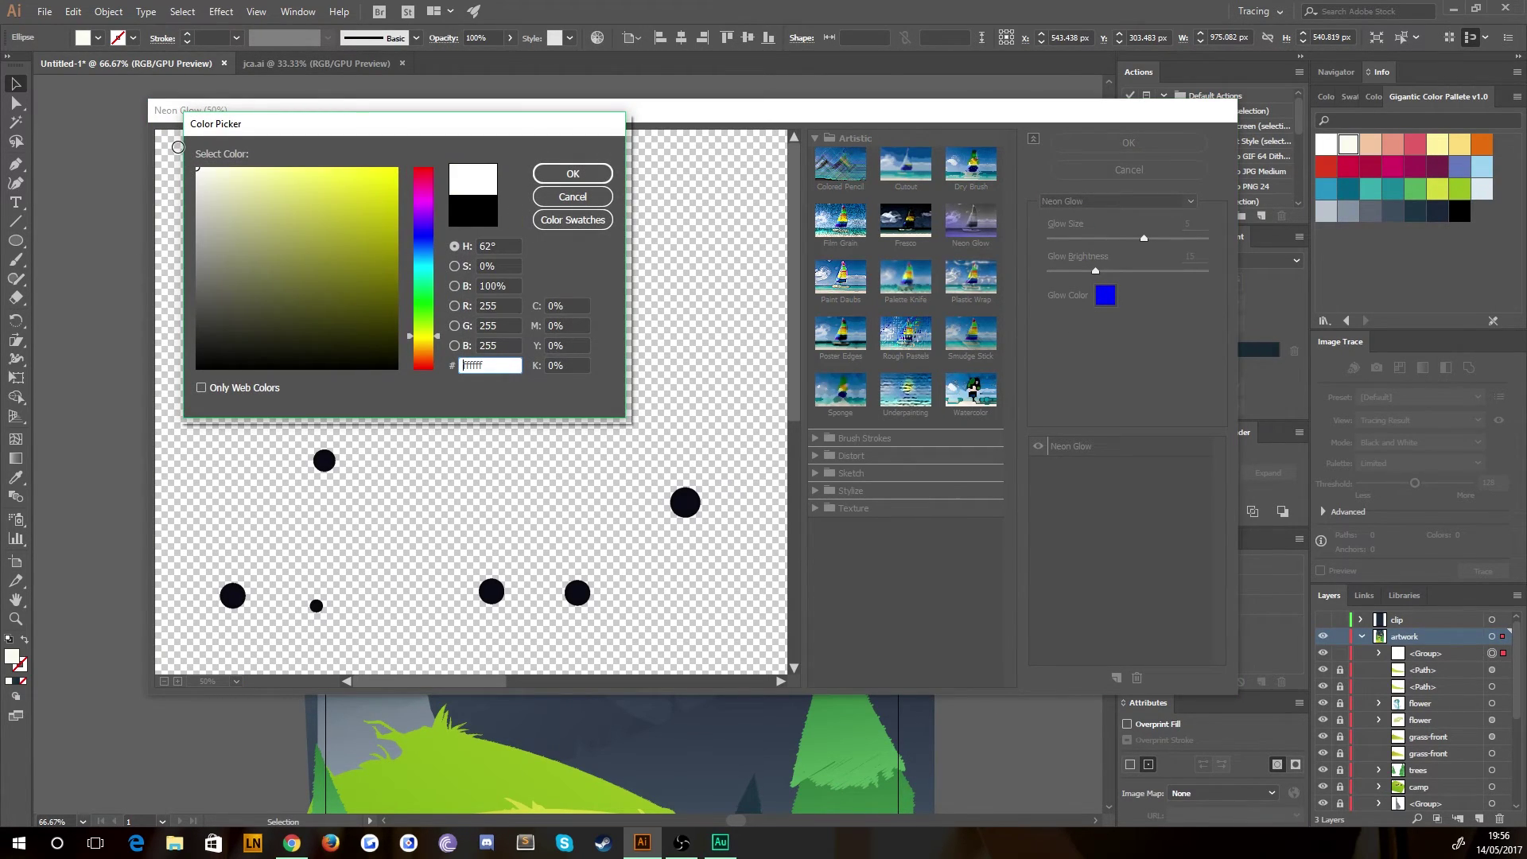
{"action": "left_click", "coordinate": [573, 174]}
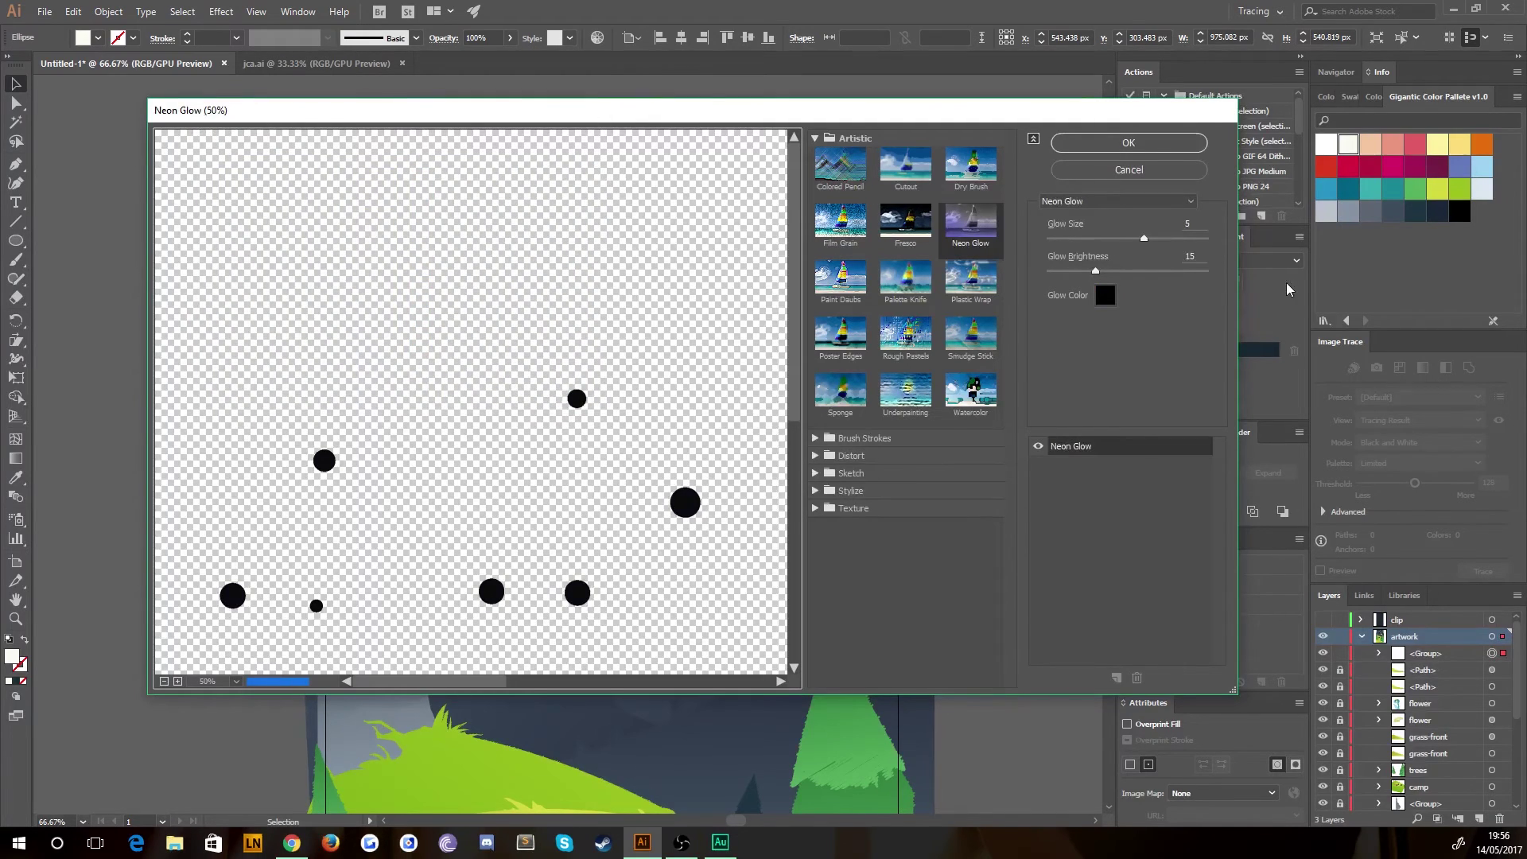
Try the Neon Glow on the stars group with glow size -4 and glow brightness 21, and undo it.
{"action": "left_click_drag", "start_coordinate": [1144, 238], "coordinate": [1113, 271]}
{"action": "left_click", "coordinate": [1115, 239]}
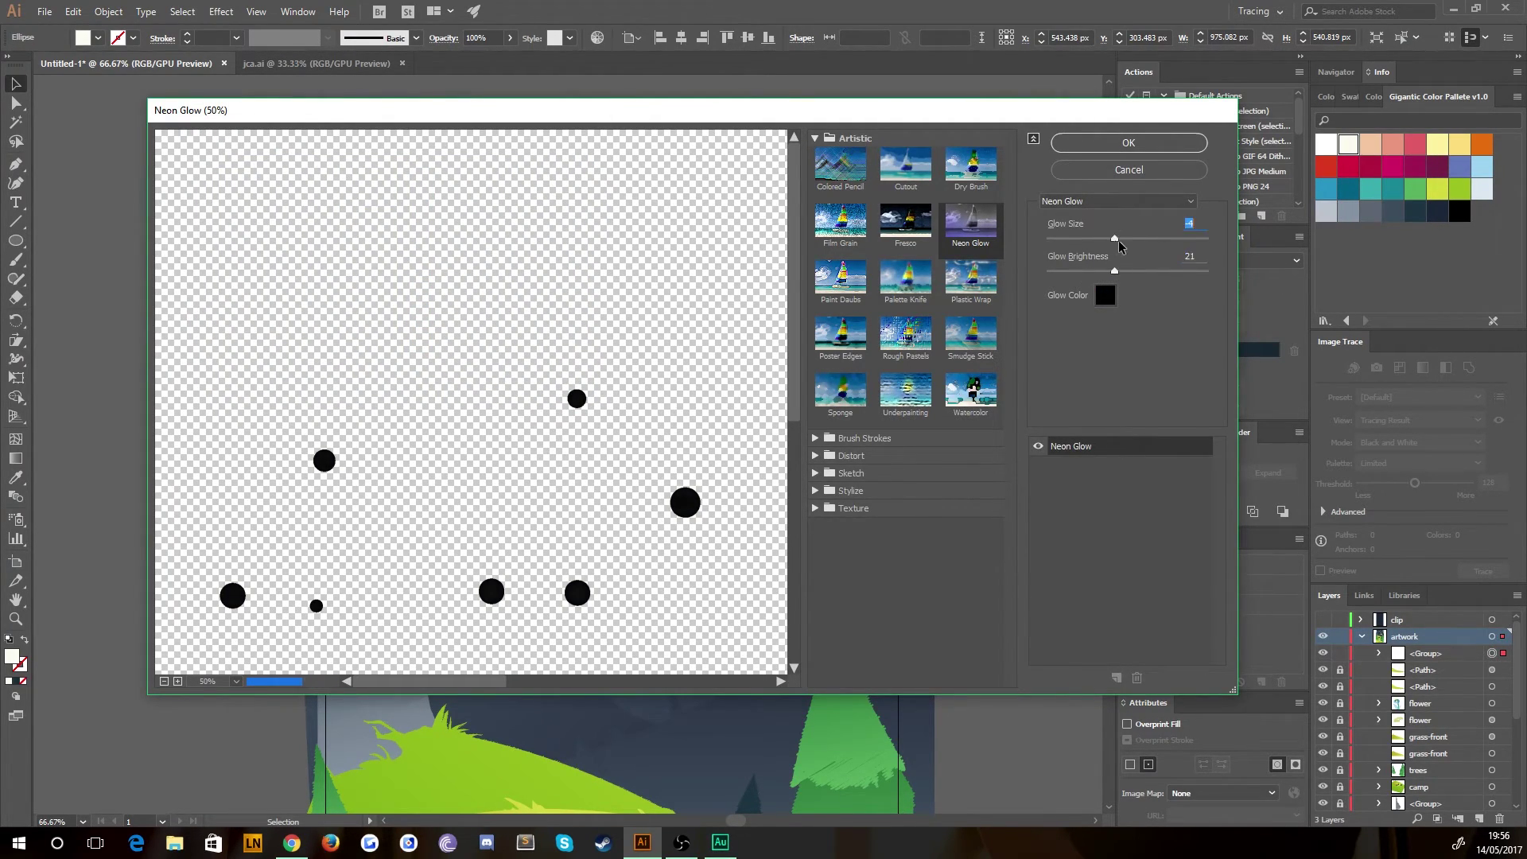
{"action": "left_click", "coordinate": [1150, 145]}
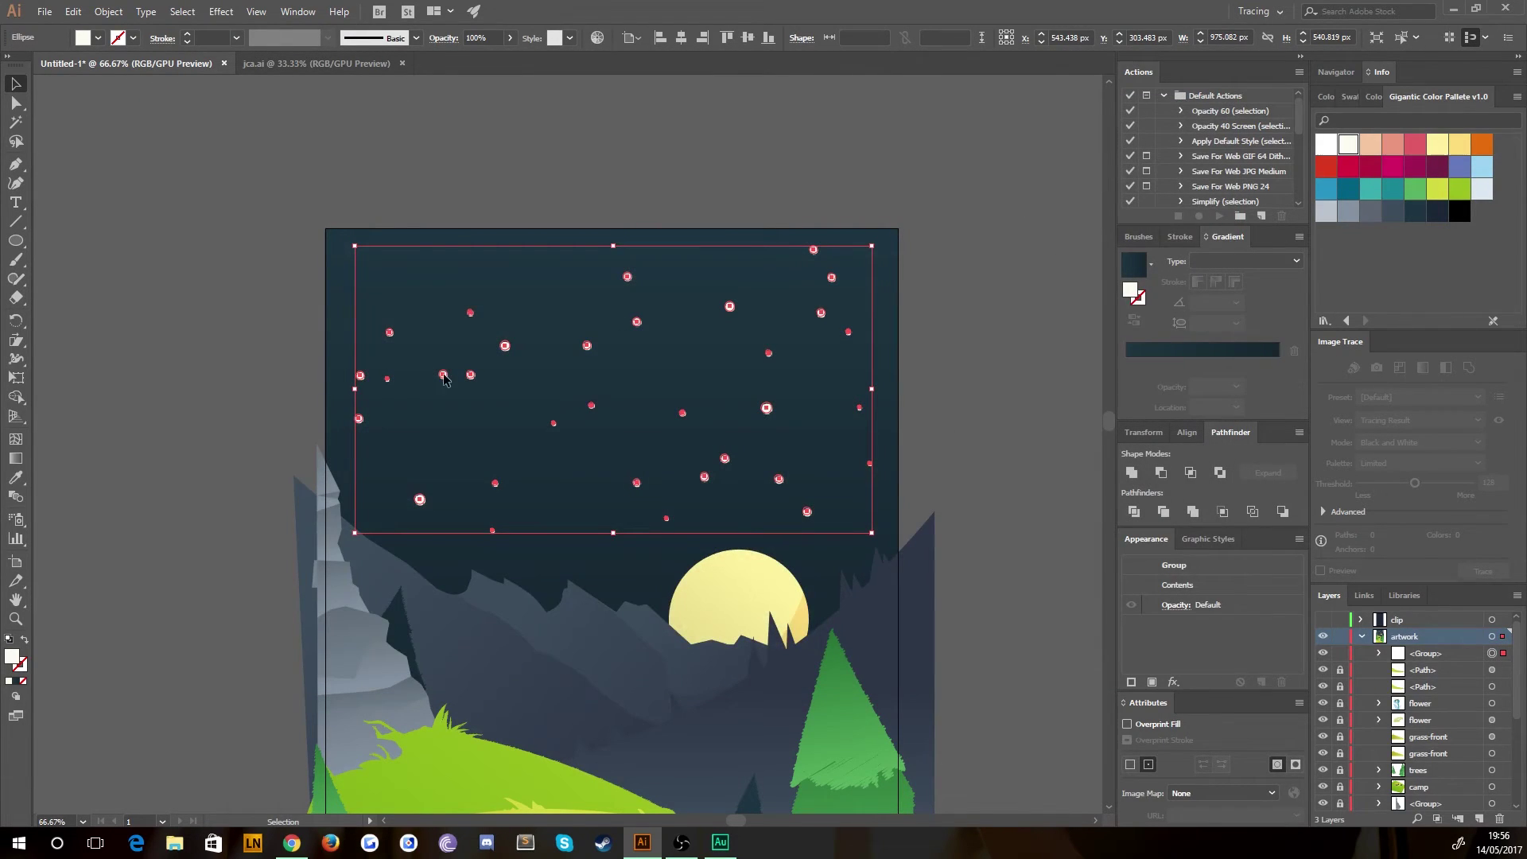
{"action": "left_click", "coordinate": [232, 225]}
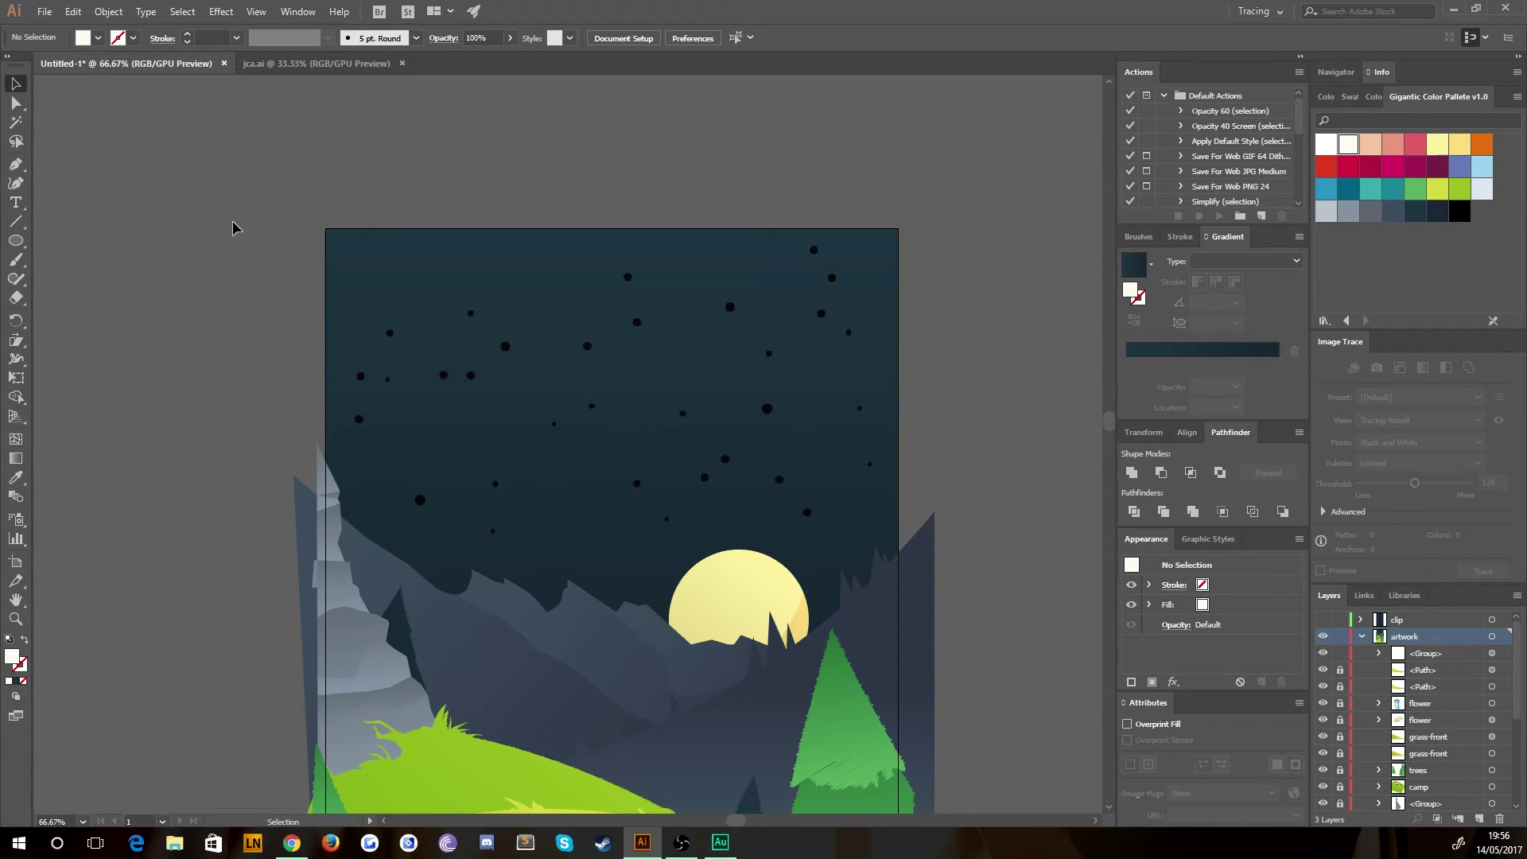
{"action": "key", "text": "ctrl+z"}
{"action": "left_click", "coordinate": [271, 231]}
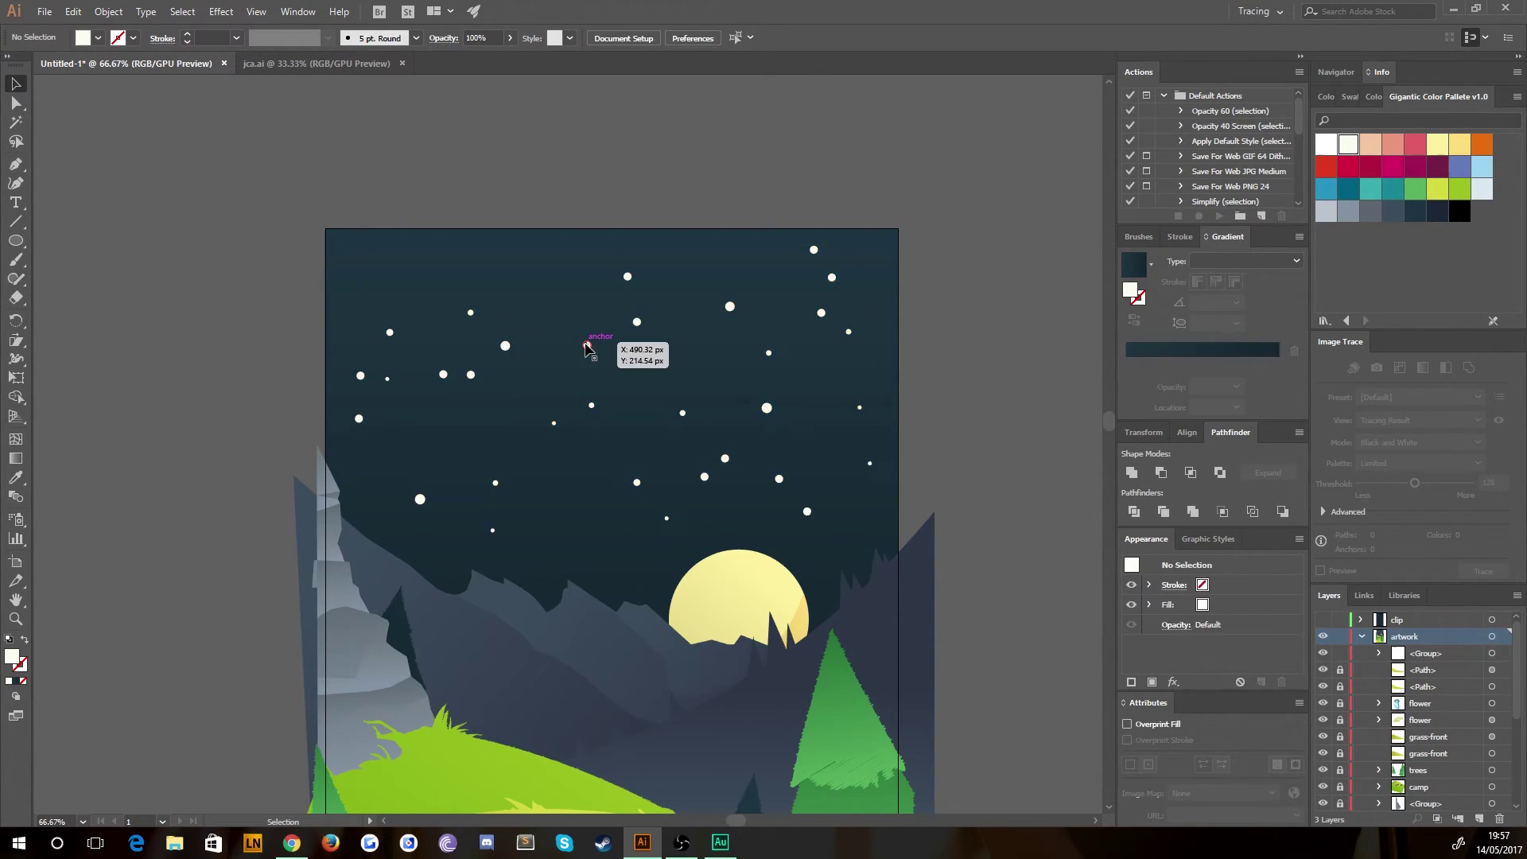
Apply a Gaussian Blur with a 15-pixel radius to the stars group and deselect it.
{"action": "left_click", "coordinate": [587, 347]}
{"action": "left_click", "coordinate": [183, 11]}
{"action": "mouse_move", "coordinate": [221, 11]}
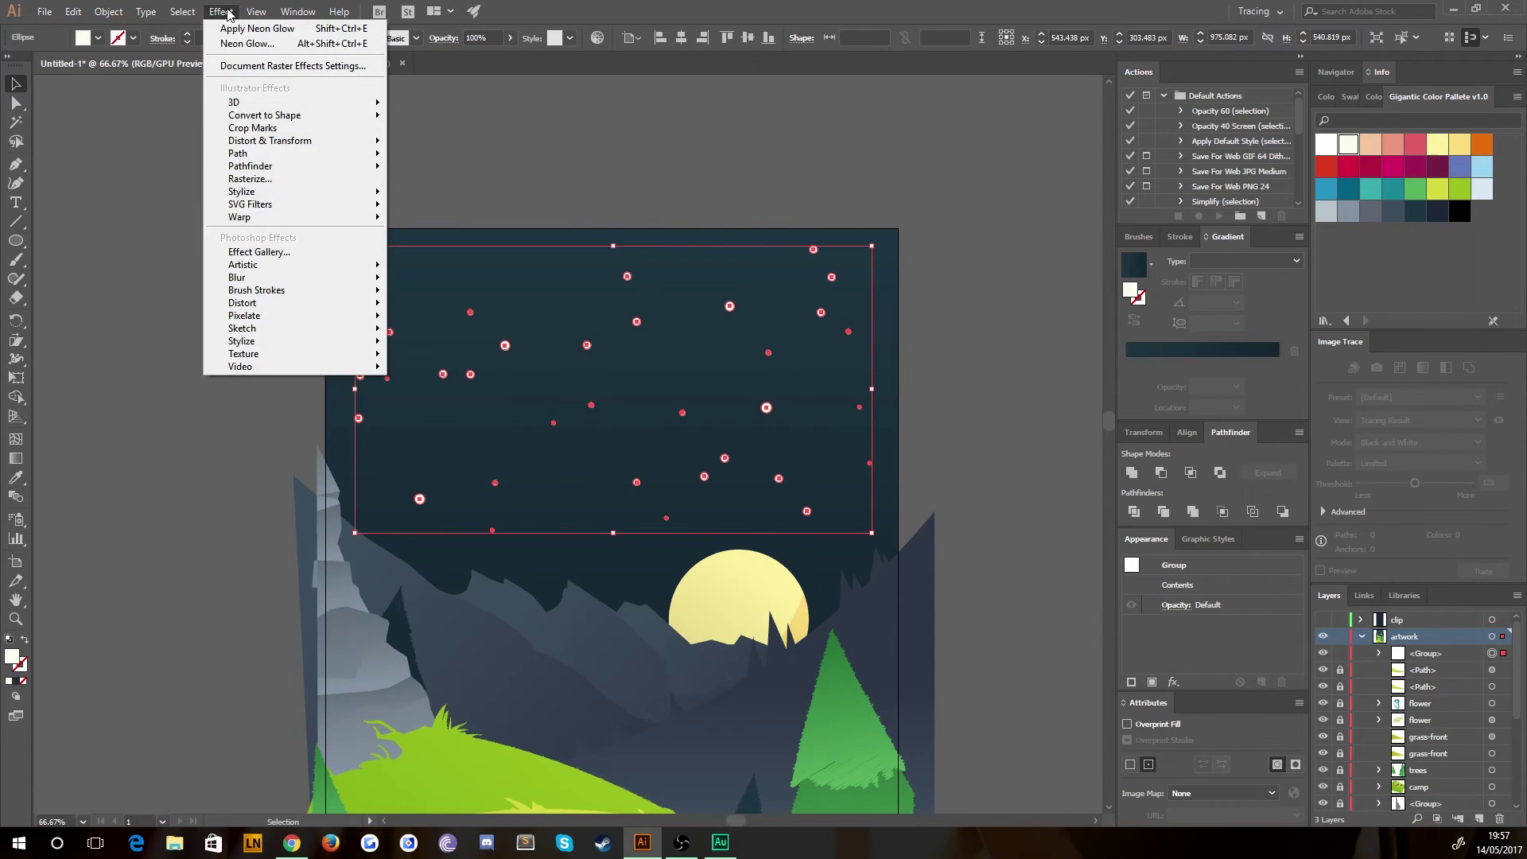
{"action": "mouse_move", "coordinate": [305, 279]}
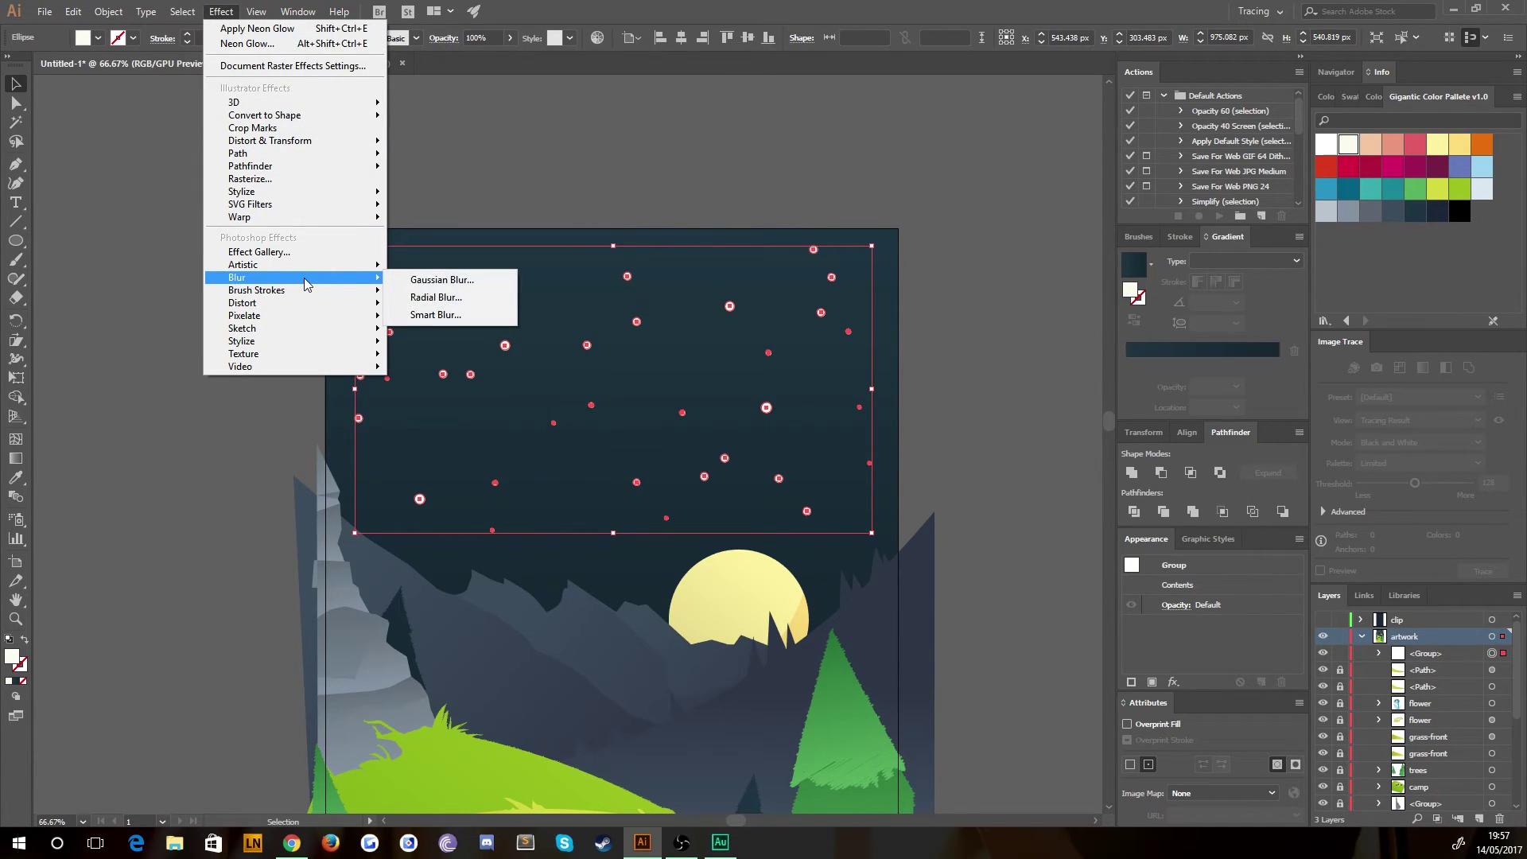
{"action": "left_click", "coordinate": [425, 282]}
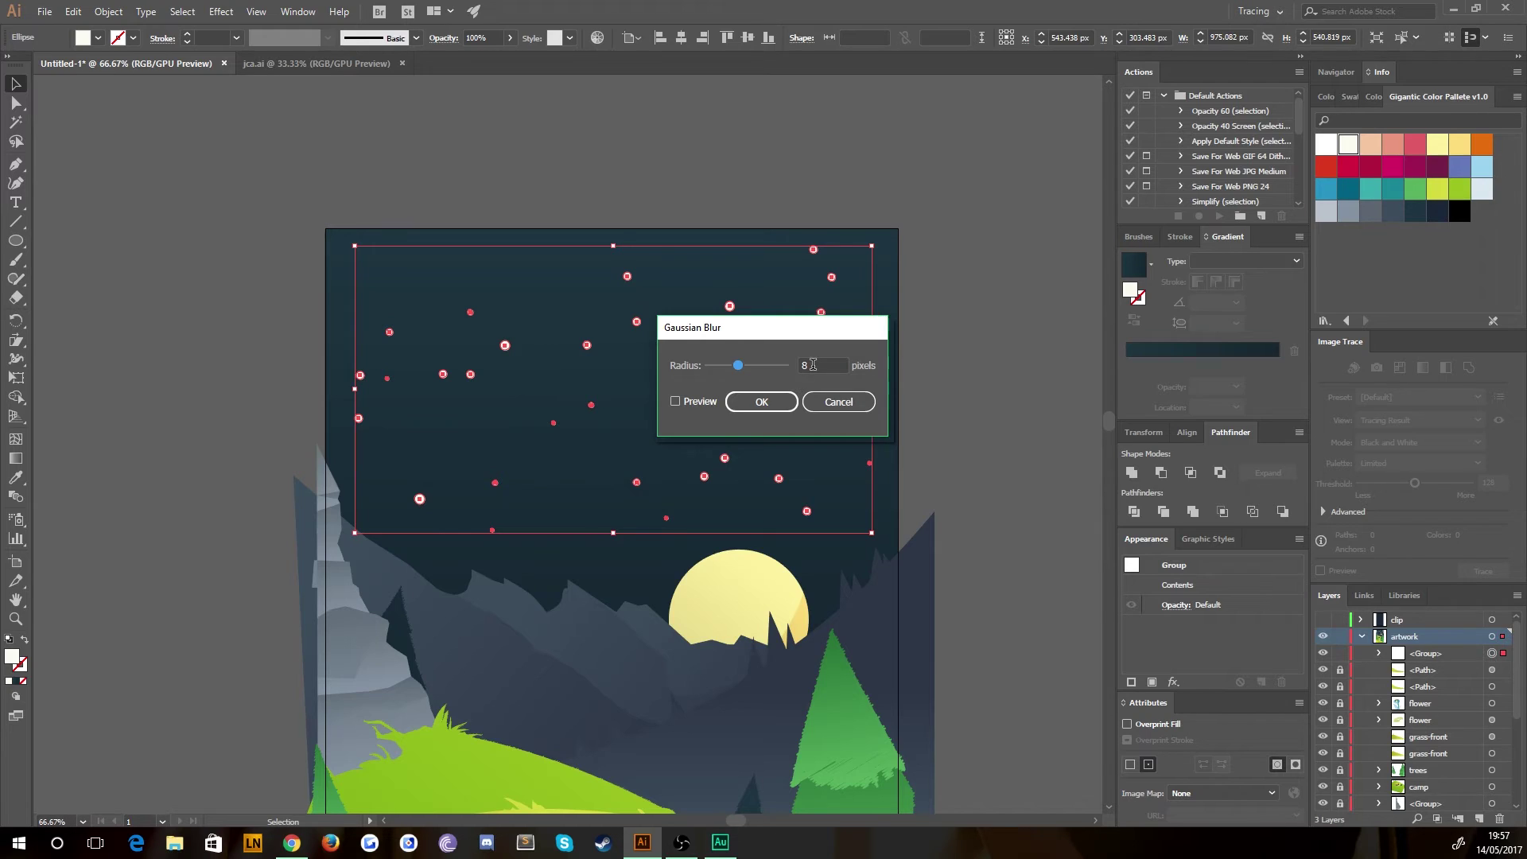
{"action": "double_click", "coordinate": [812, 364]}
{"action": "type", "text": "15"}
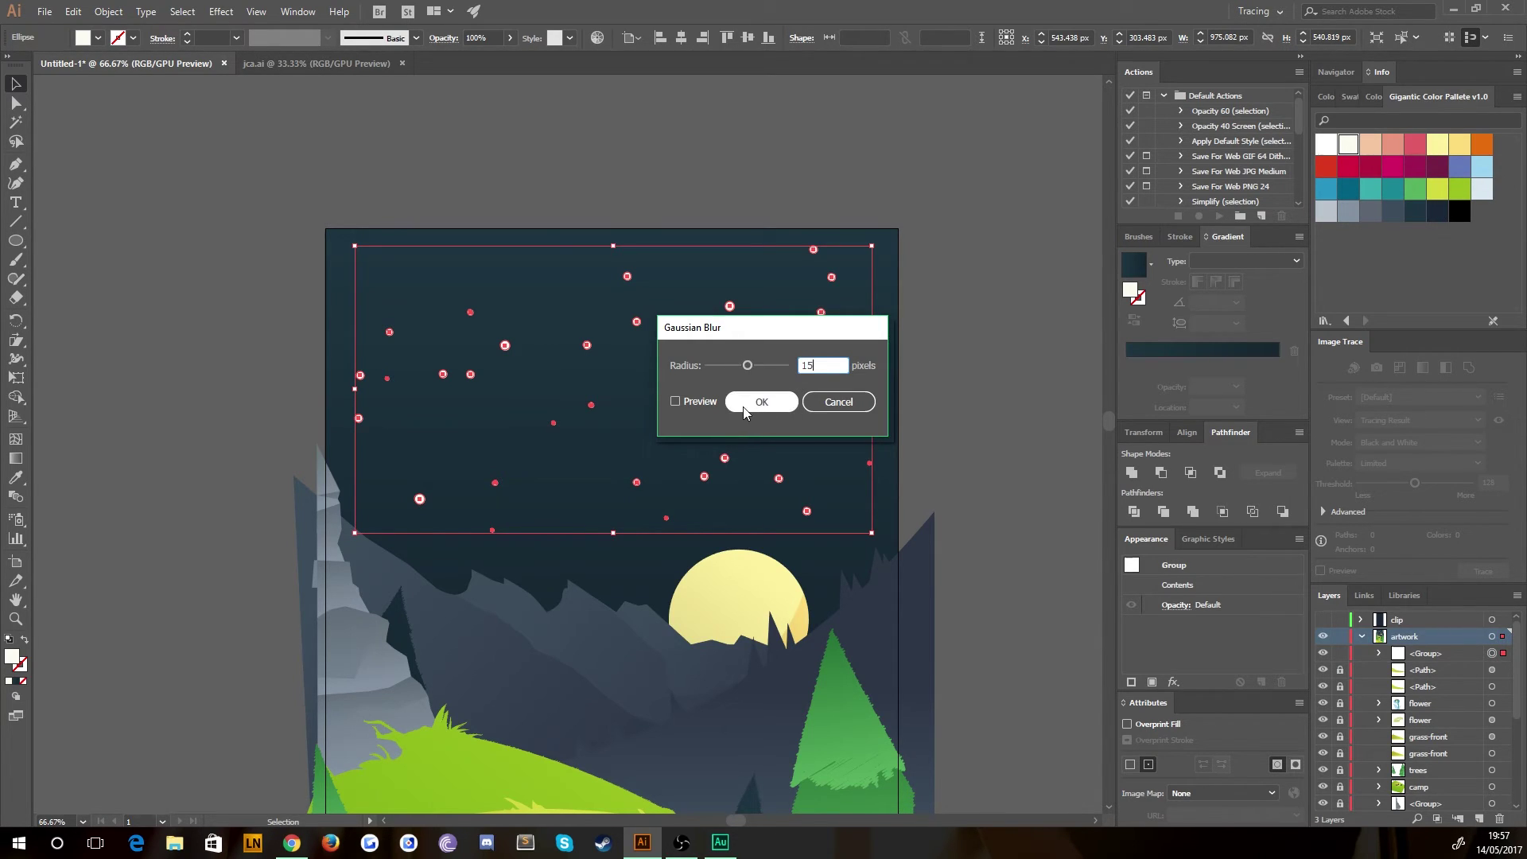
{"action": "left_click", "coordinate": [751, 401]}
{"action": "left_click", "coordinate": [202, 248]}
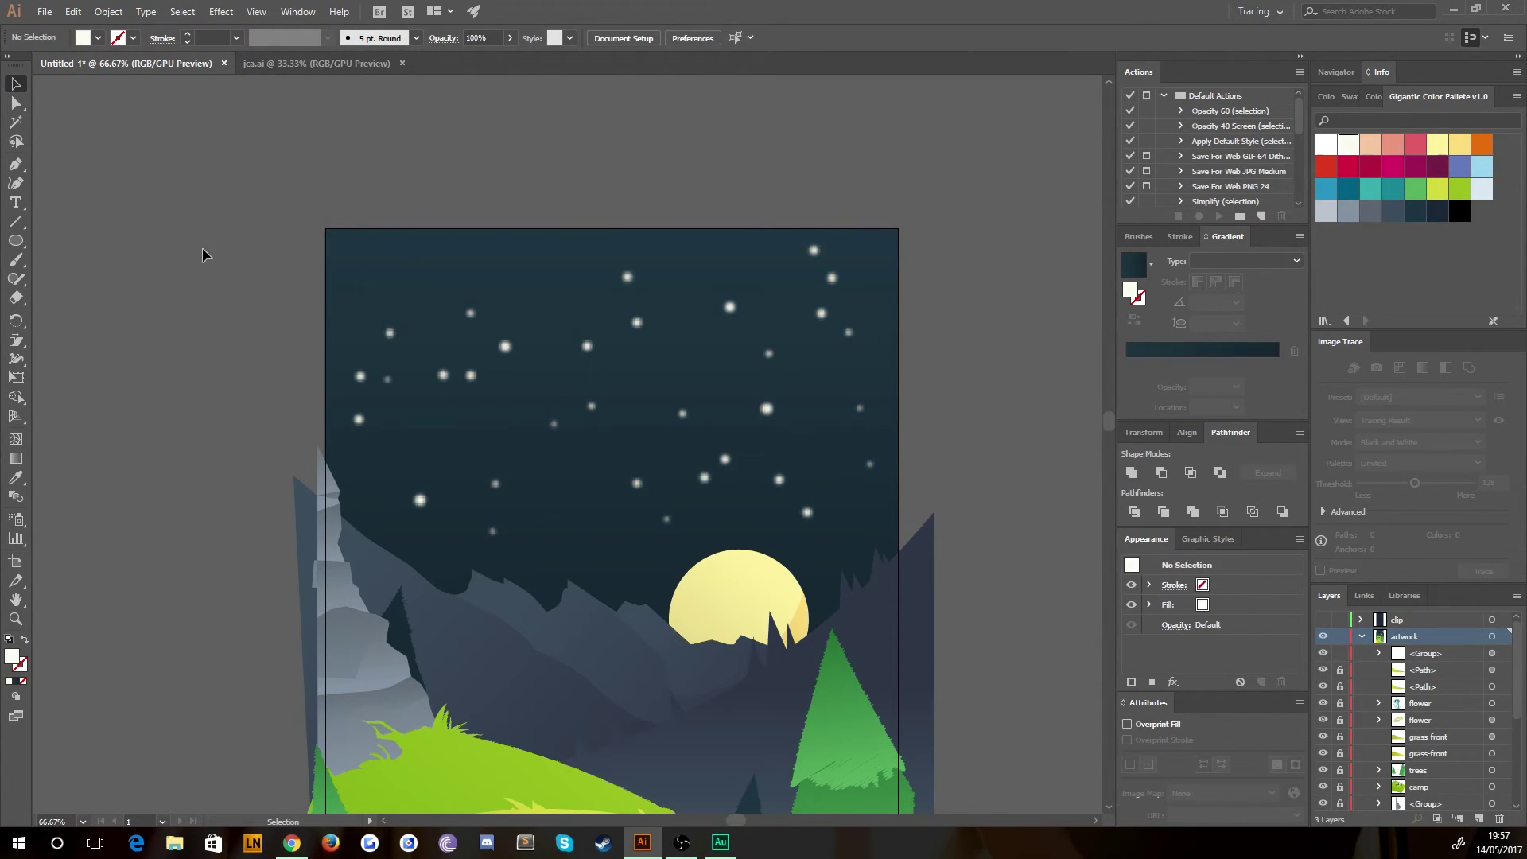
Lower the opacity of the blurred stars group and deselect it to view the whole illustration.
{"action": "left_click", "coordinate": [730, 309]}
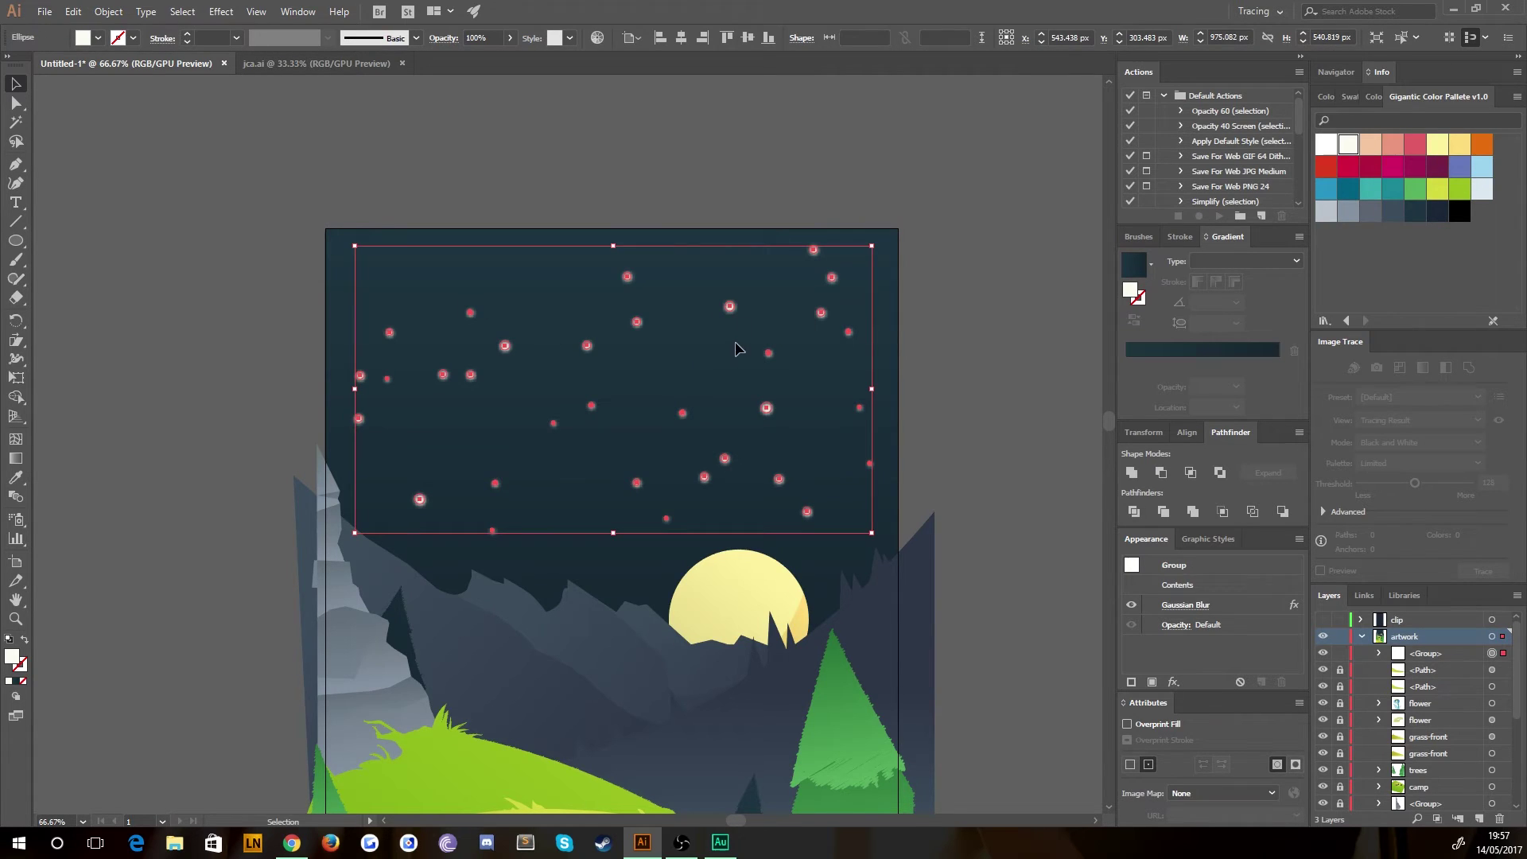
{"action": "left_click", "coordinate": [509, 38]}
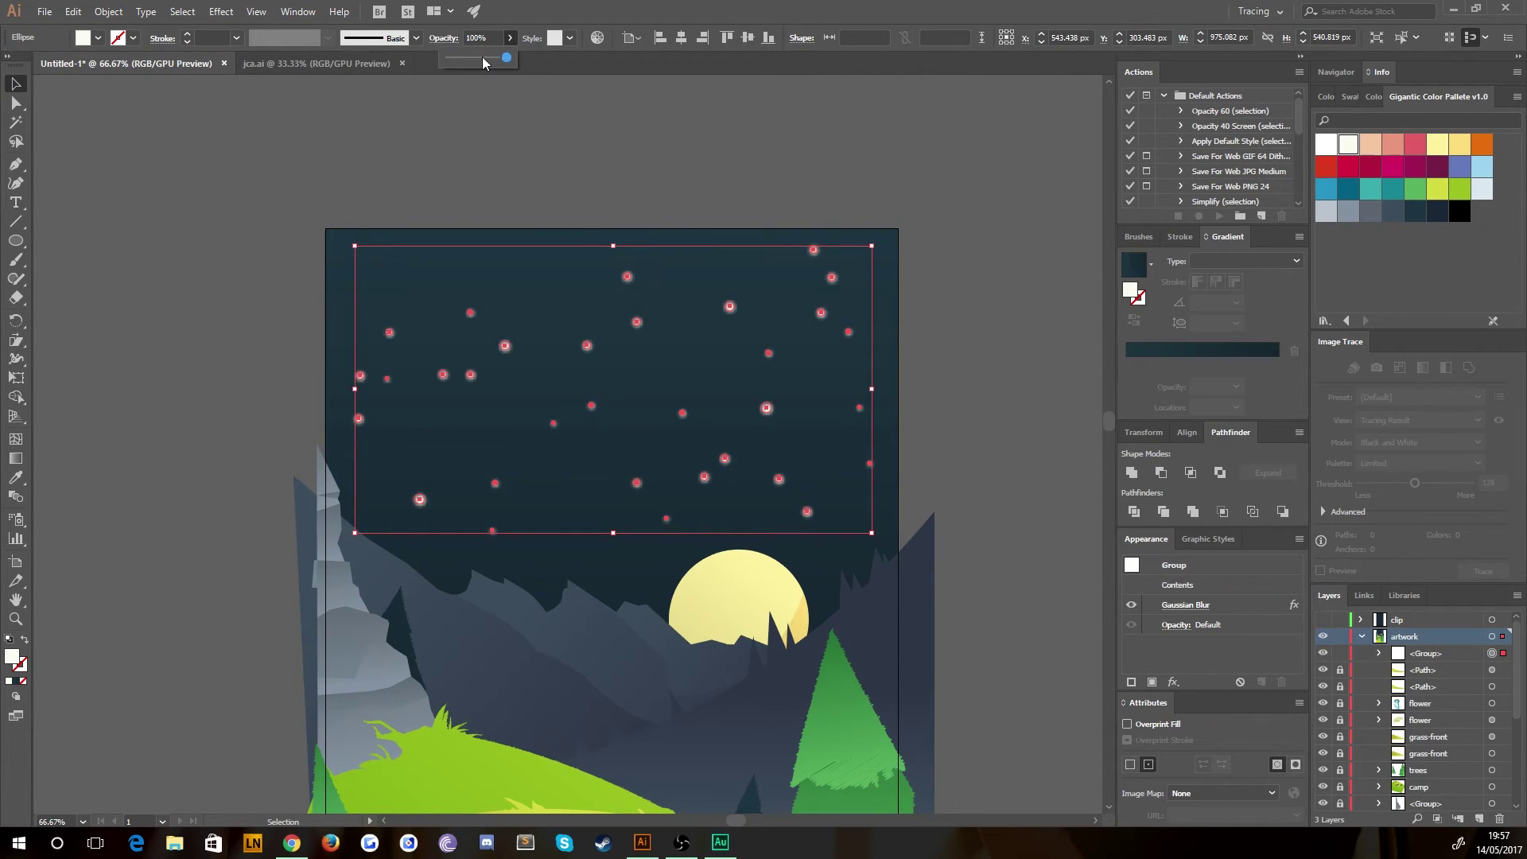
{"action": "left_click", "coordinate": [228, 336]}
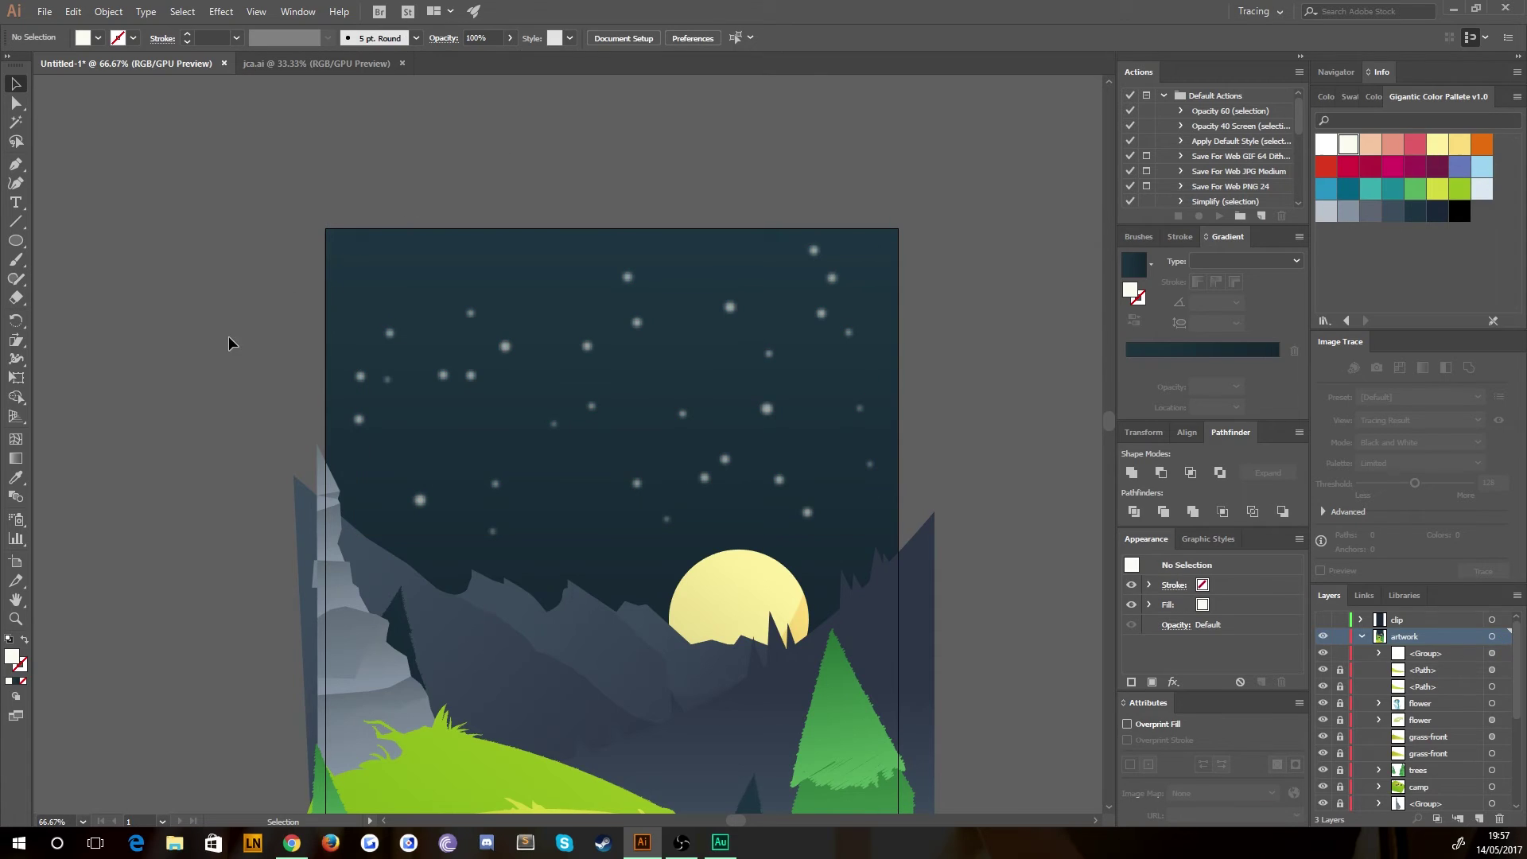
{"action": "key", "text": "ctrl+minus"}
{"action": "key", "text": "ctrl+minus"}
{"action": "left_click_drag", "start_coordinate": [279, 566], "coordinate": [316, 466]}
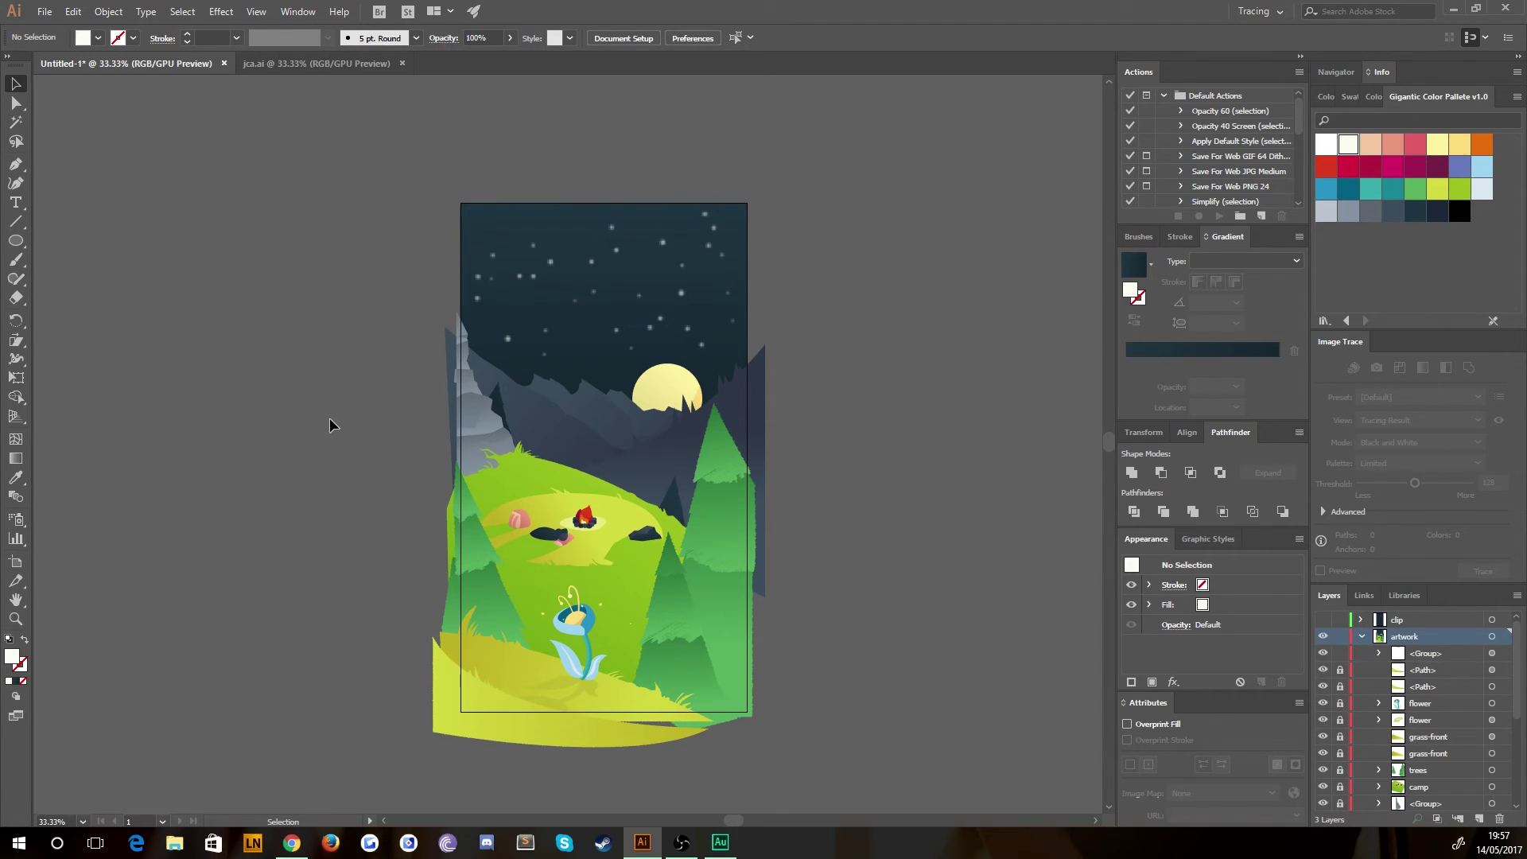
{"action": "left_click", "coordinate": [220, 12]}
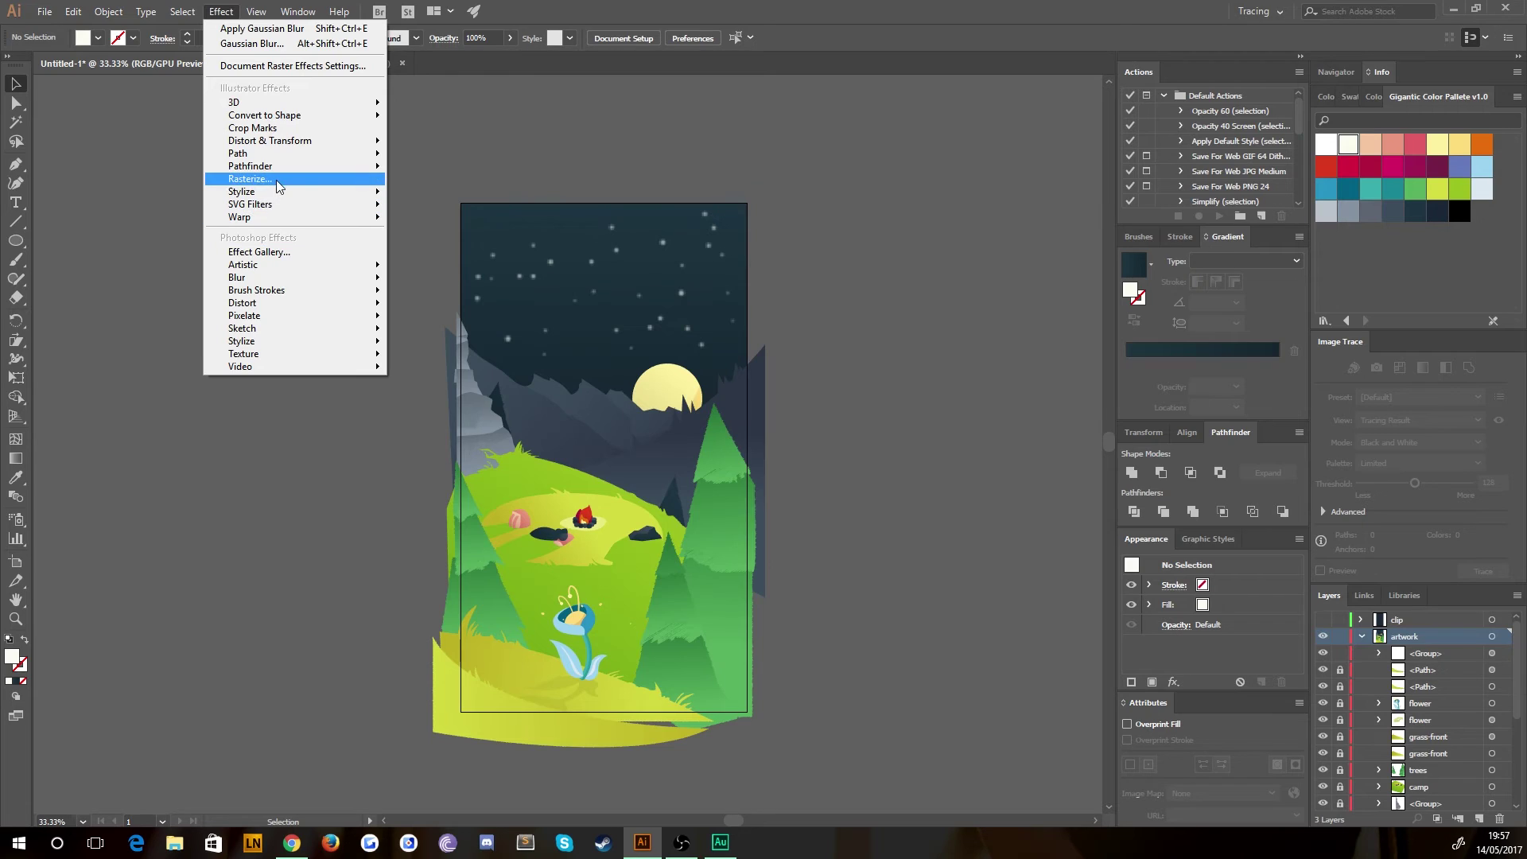
{"action": "mouse_move", "coordinate": [272, 144]}
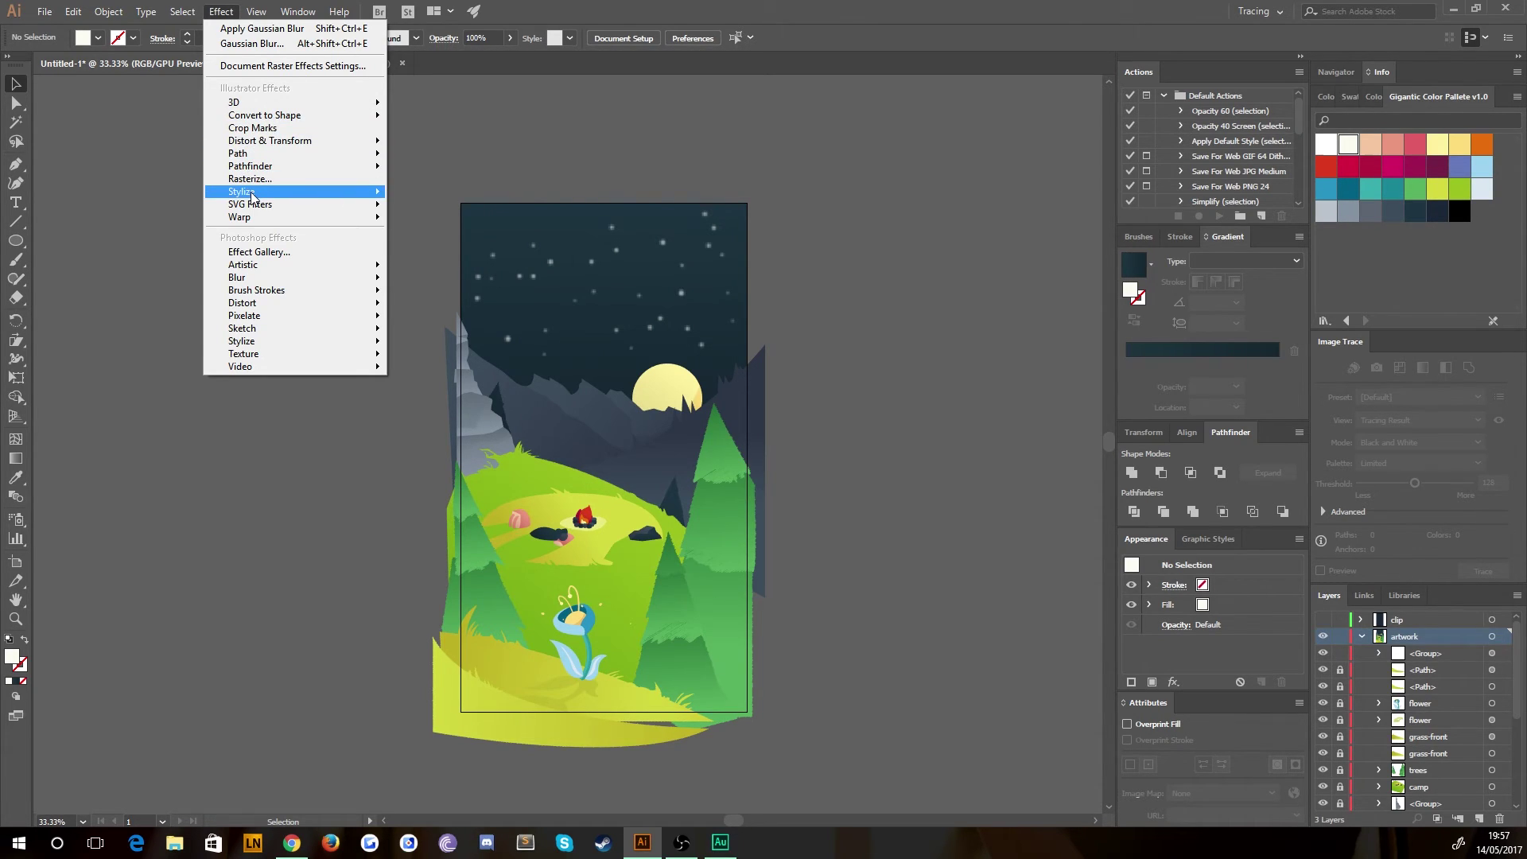
{"action": "mouse_move", "coordinate": [253, 195]}
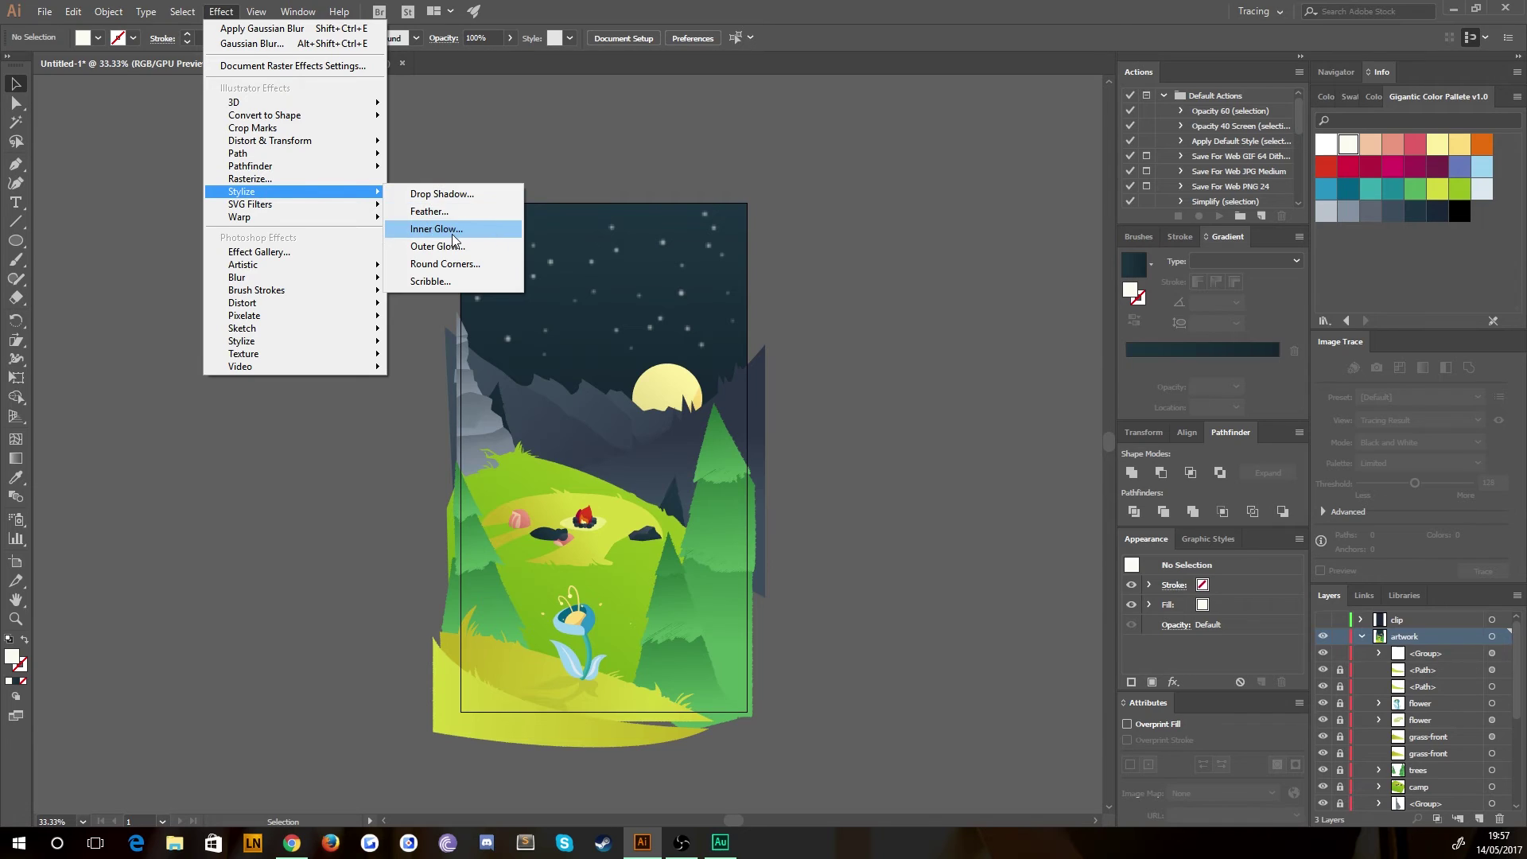
{"action": "left_click", "coordinate": [422, 338]}
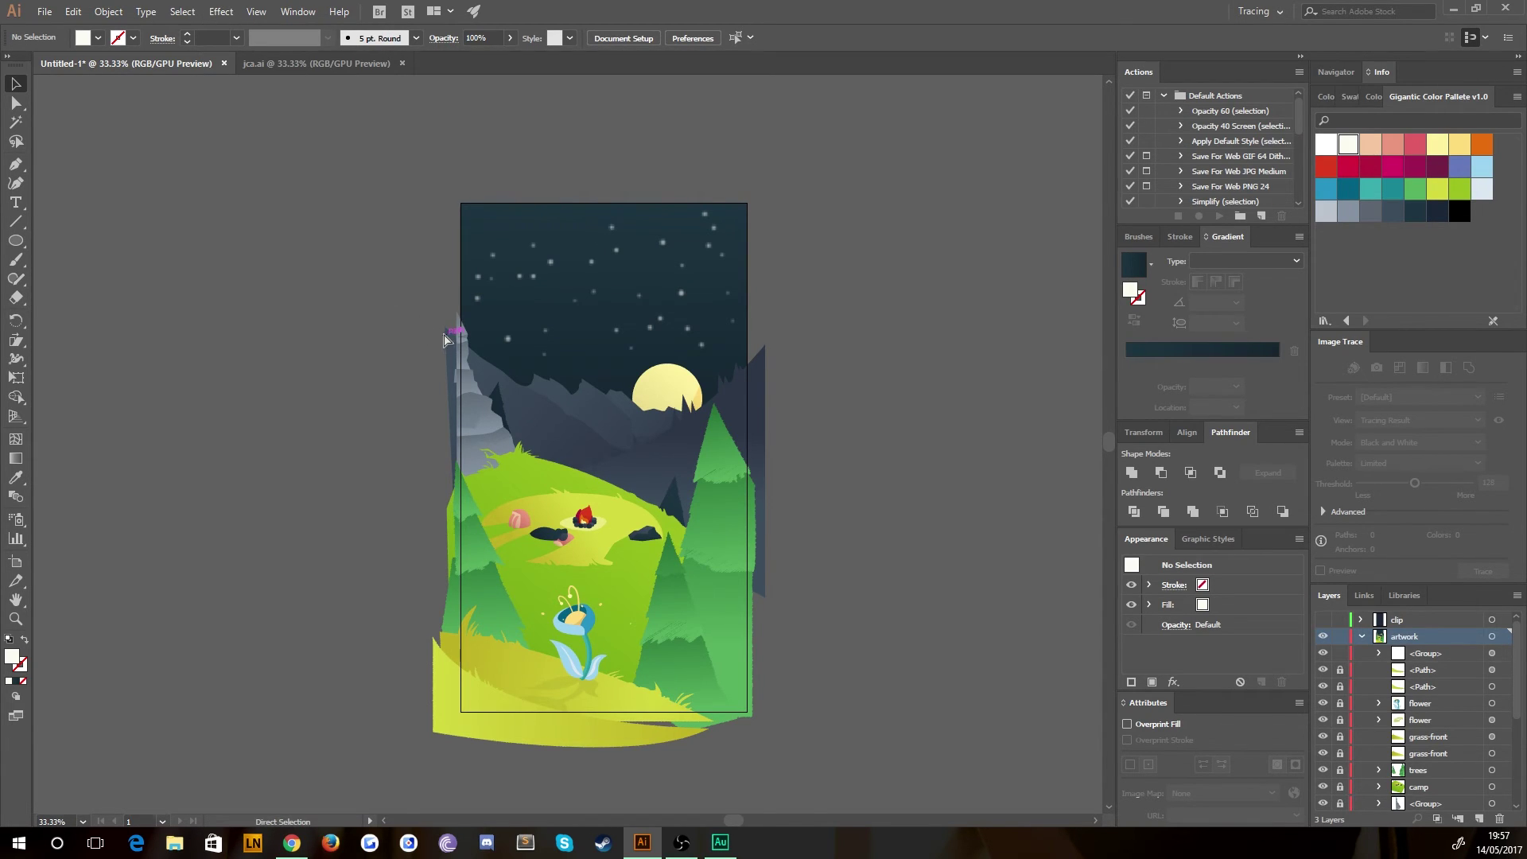
Undo the opacity reduction and the Gaussian Blur on the stars group.
{"action": "key", "text": "ctrl+z"}
{"action": "left_click", "coordinate": [396, 245]}
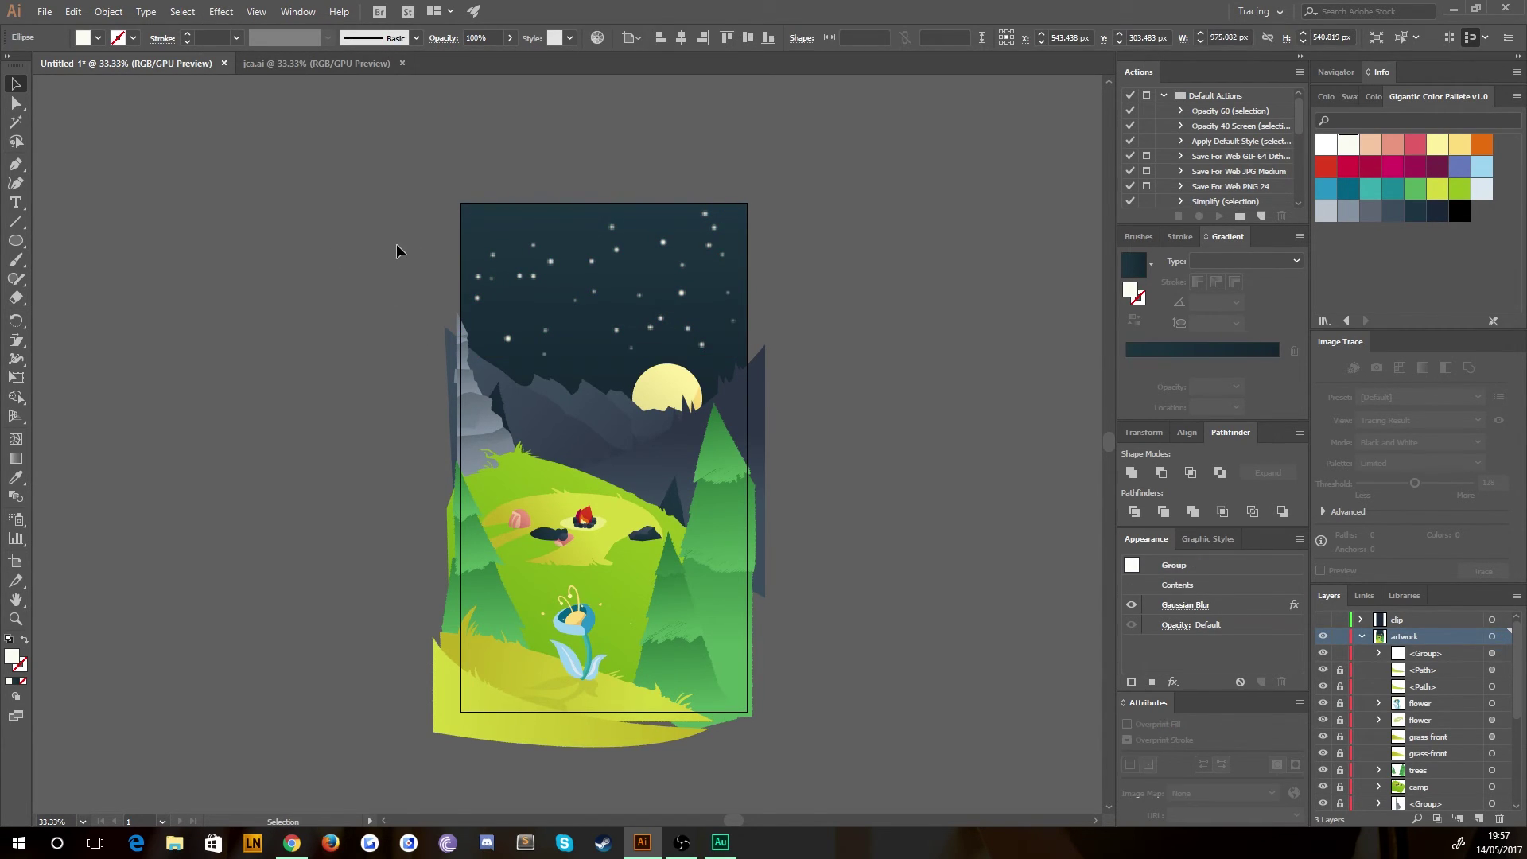
{"action": "key", "text": "ctrl+z"}
{"action": "left_click", "coordinate": [359, 263]}
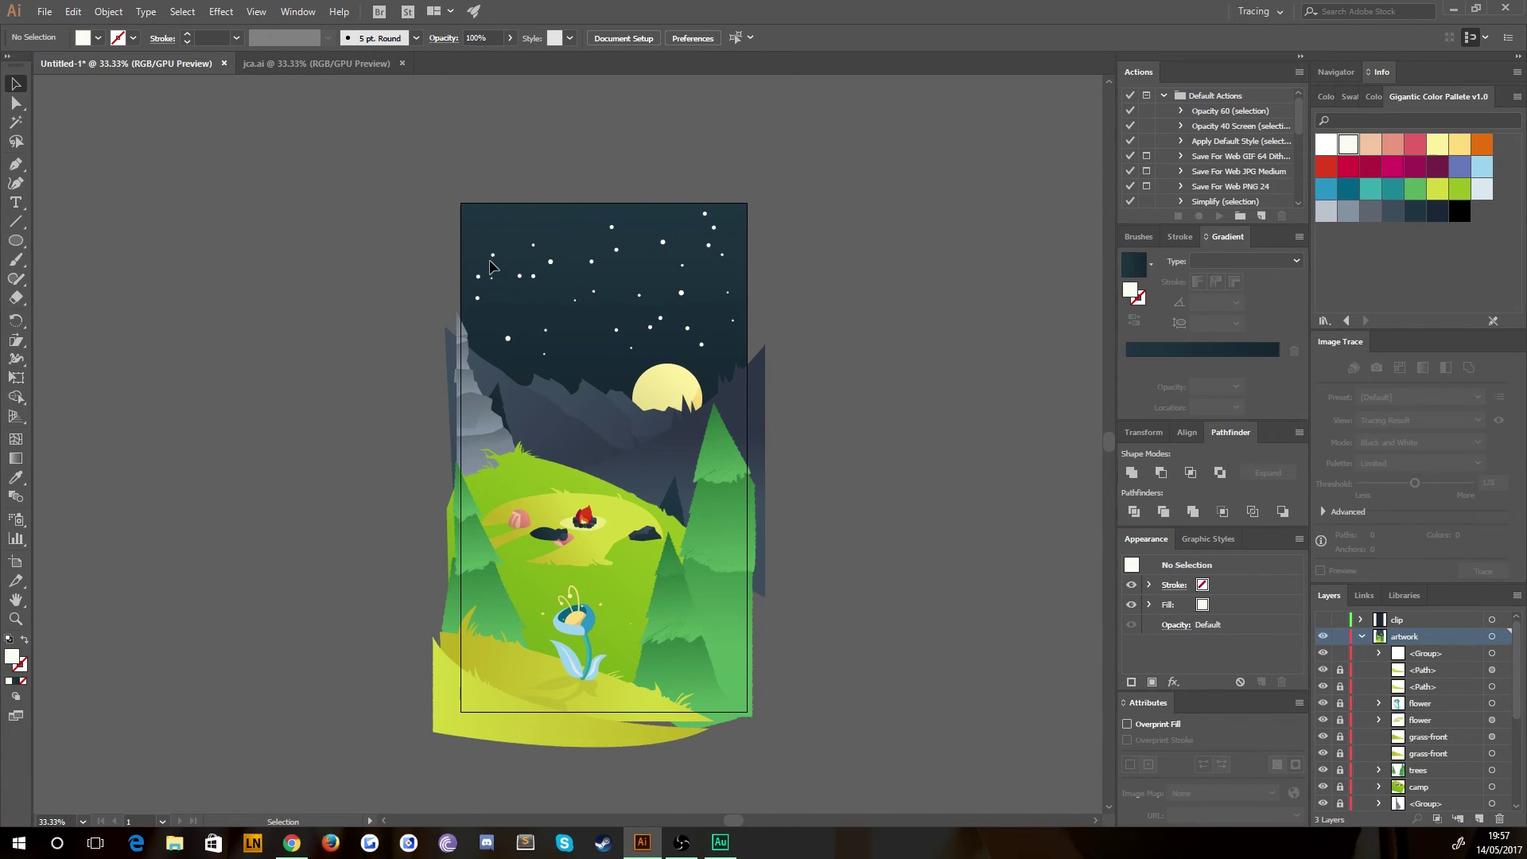
Open the Outer Glow settings for the stars group in the night sky.
{"action": "key", "text": "ctrl+plus"}
{"action": "left_click", "coordinate": [603, 170]}
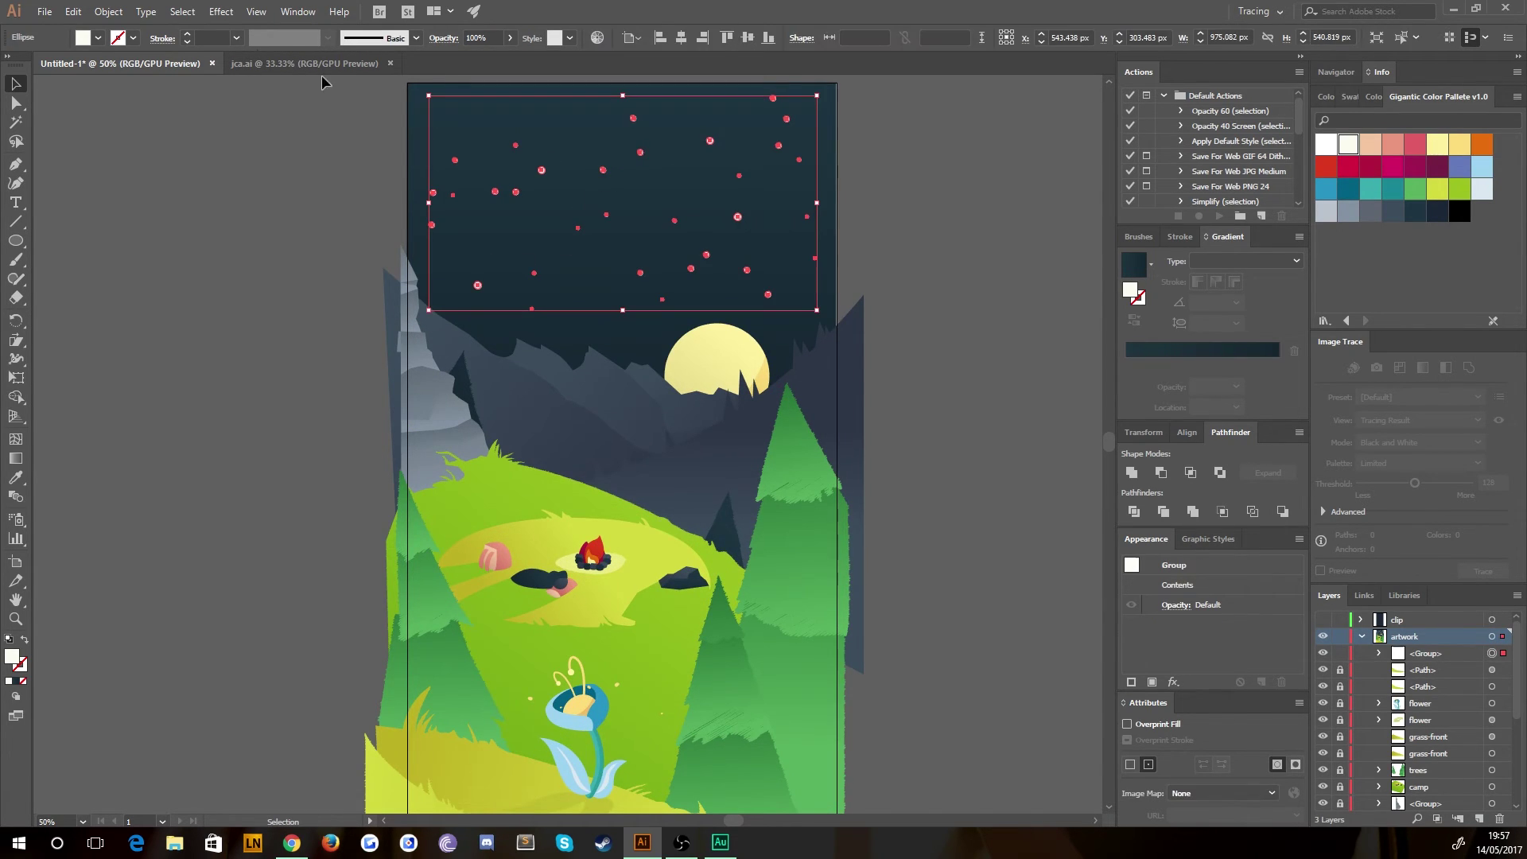
{"action": "left_click", "coordinate": [221, 11]}
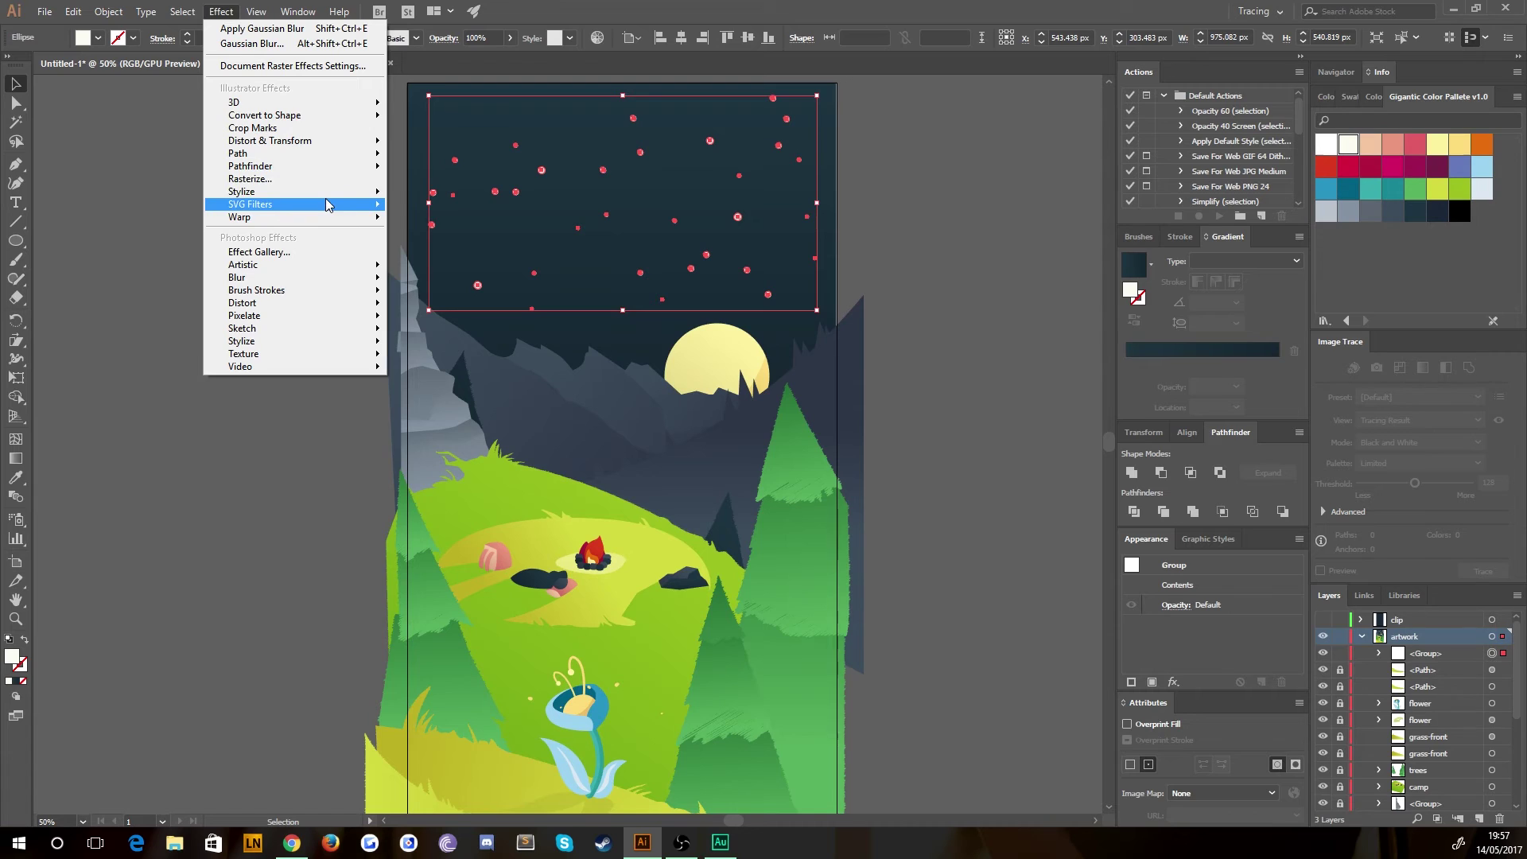
{"action": "mouse_move", "coordinate": [324, 194]}
{"action": "left_click", "coordinate": [435, 246]}
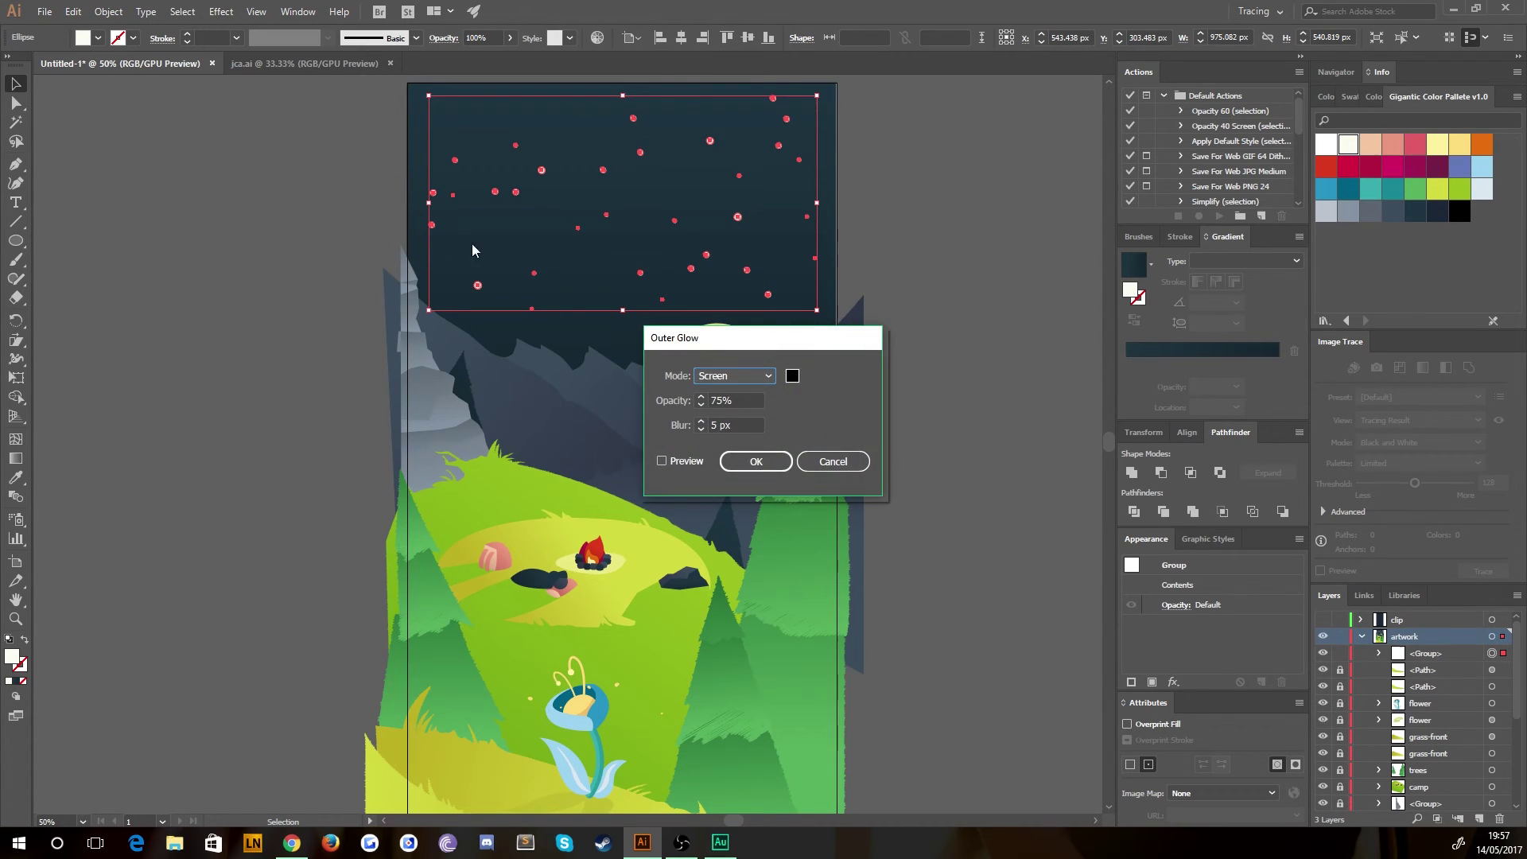
{"action": "left_click", "coordinate": [792, 376]}
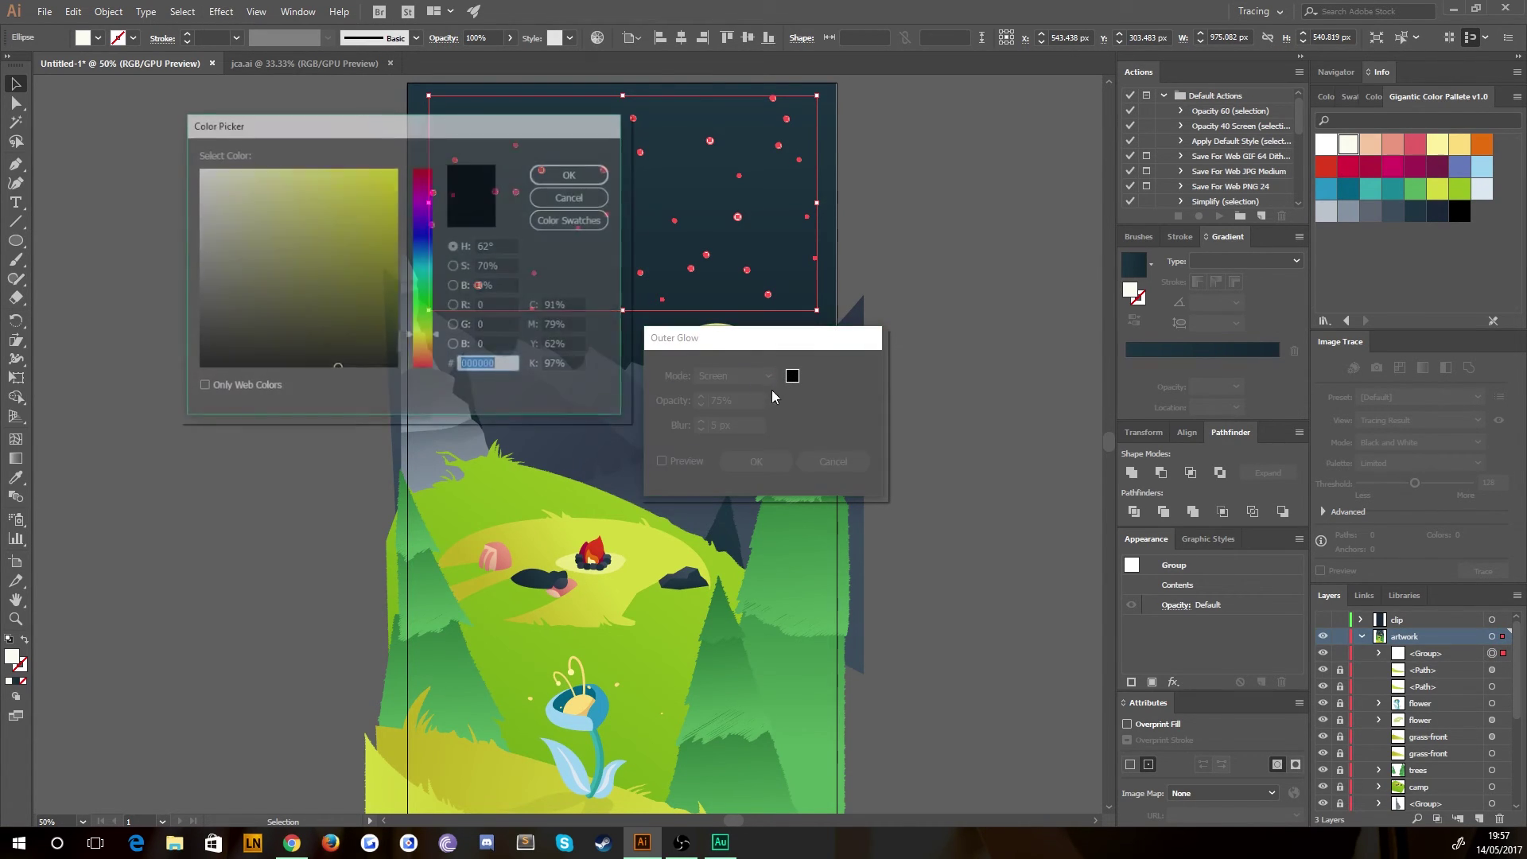
{"action": "left_click_drag", "start_coordinate": [152, 98], "coordinate": [192, 150]}
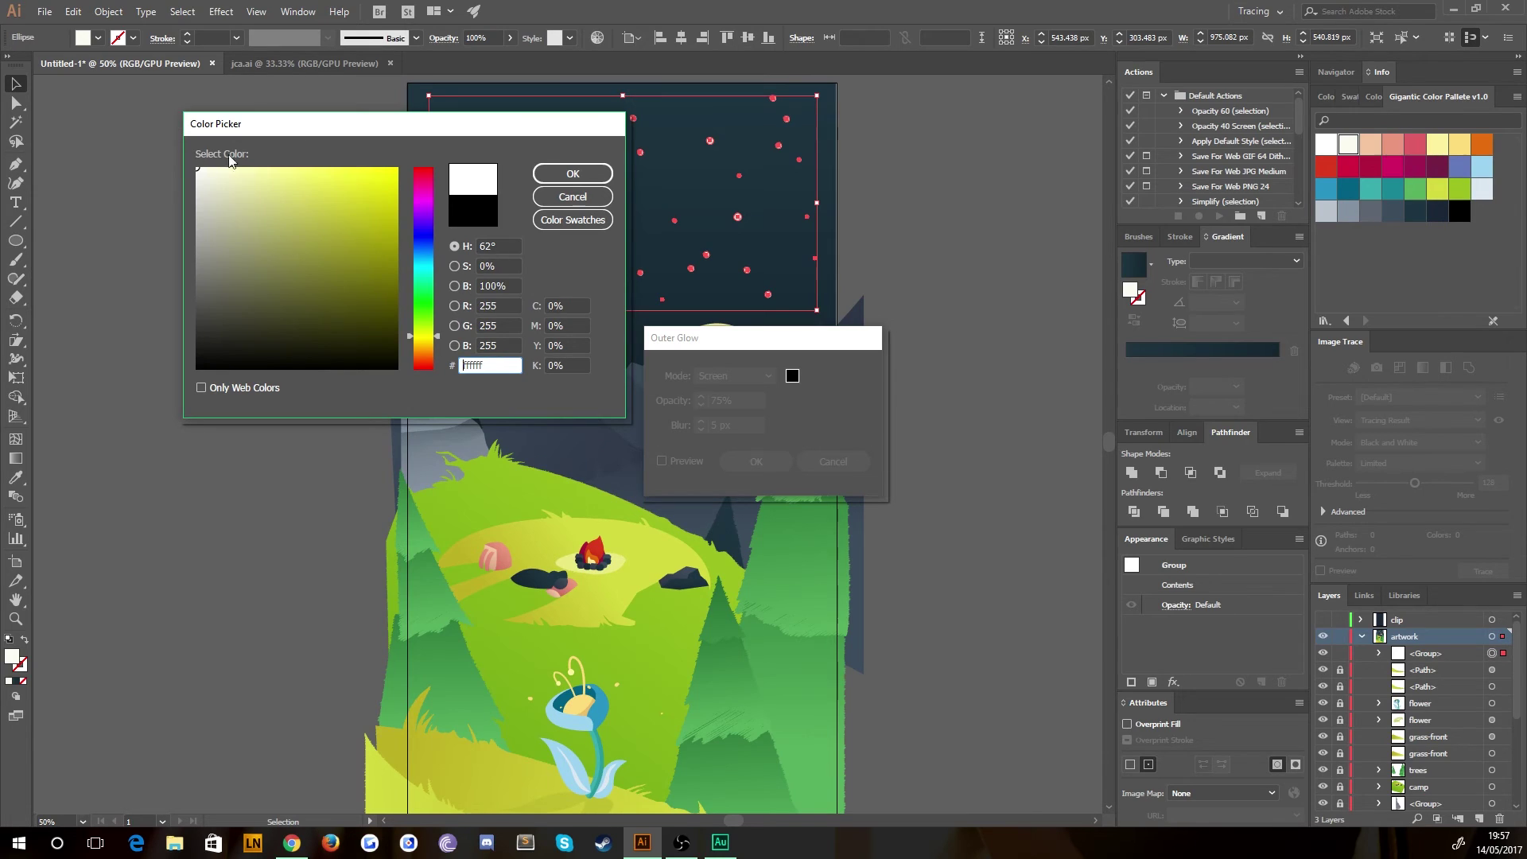
{"action": "left_click", "coordinate": [573, 197]}
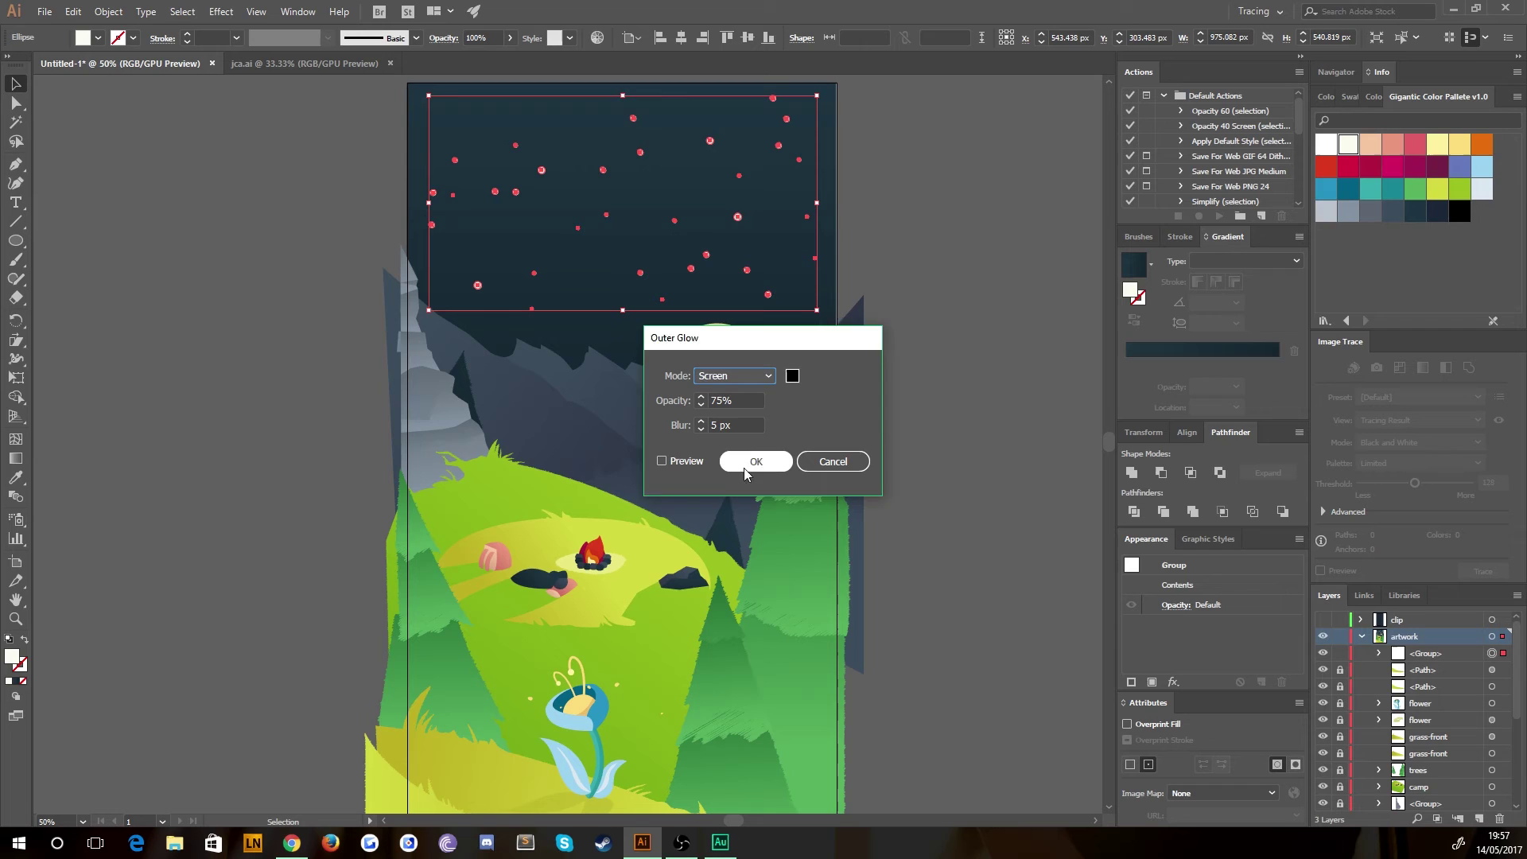
Apply the Outer Glow to the stars in off-white, Screen mode, 75% opacity and 5 px blur, and deselect them.
{"action": "left_click", "coordinate": [792, 376]}
{"action": "left_click_drag", "start_coordinate": [200, 185], "coordinate": [219, 177]}
{"action": "left_click", "coordinate": [572, 173]}
{"action": "left_click", "coordinate": [662, 462]}
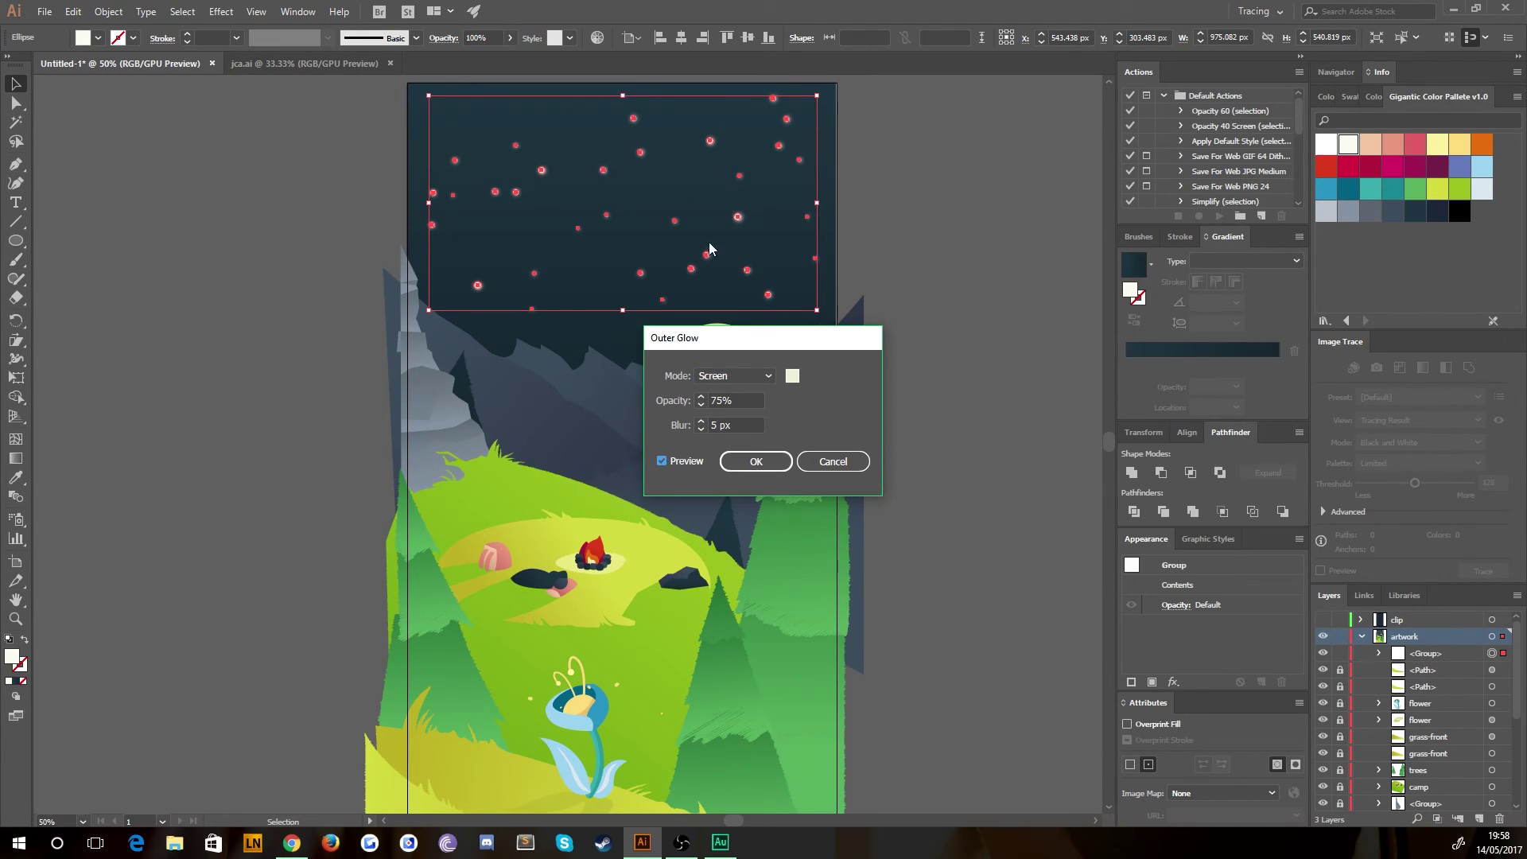
{"action": "left_click", "coordinate": [767, 460]}
{"action": "left_click", "coordinate": [254, 217]}
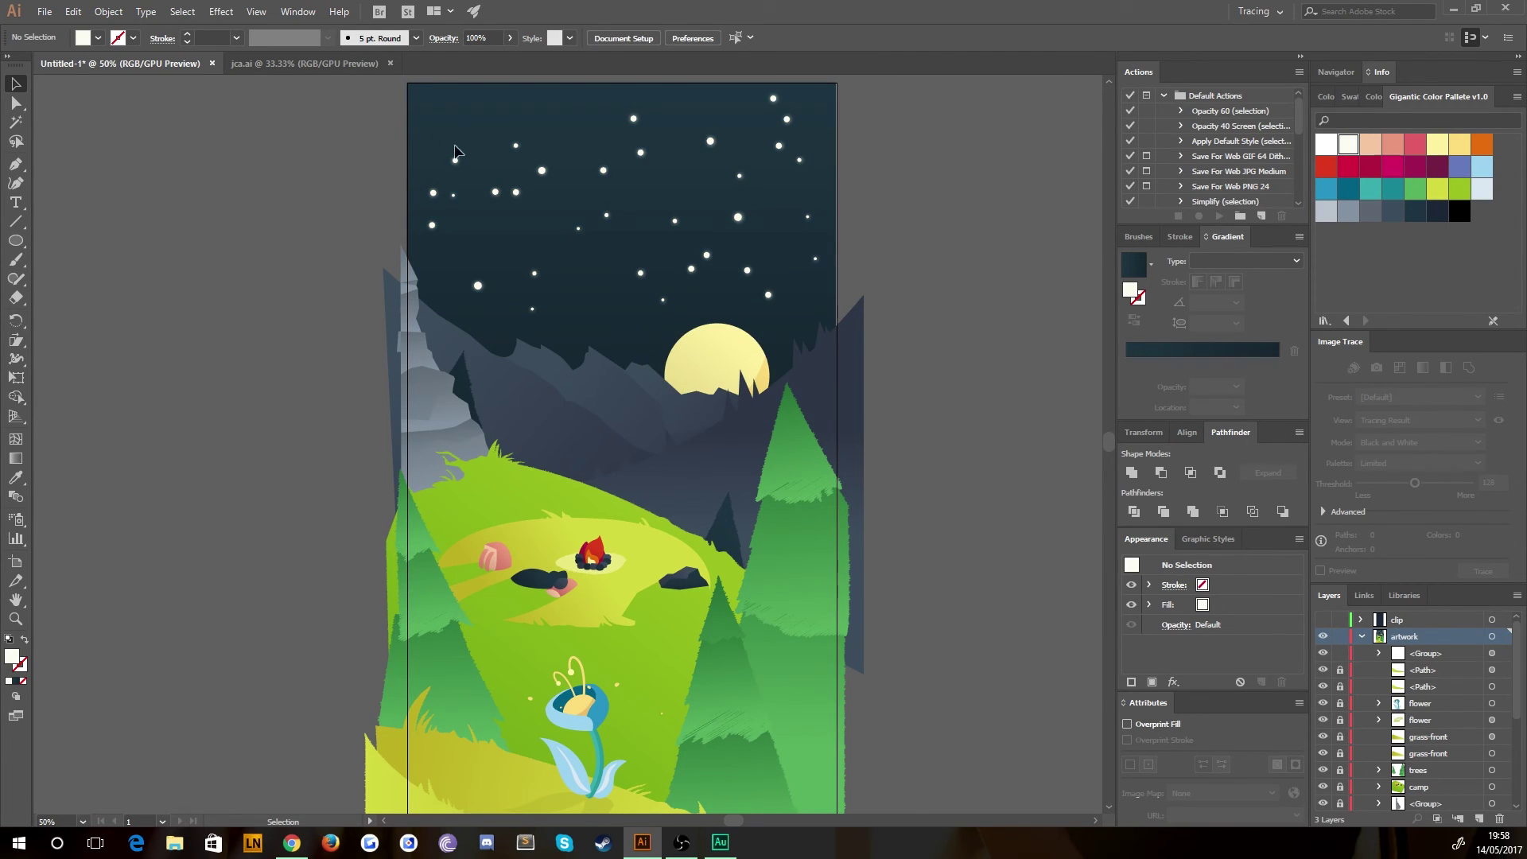
Lower the opacity of the glowing stars group and deselect it to view the whole illustration.
{"action": "left_click", "coordinate": [515, 146]}
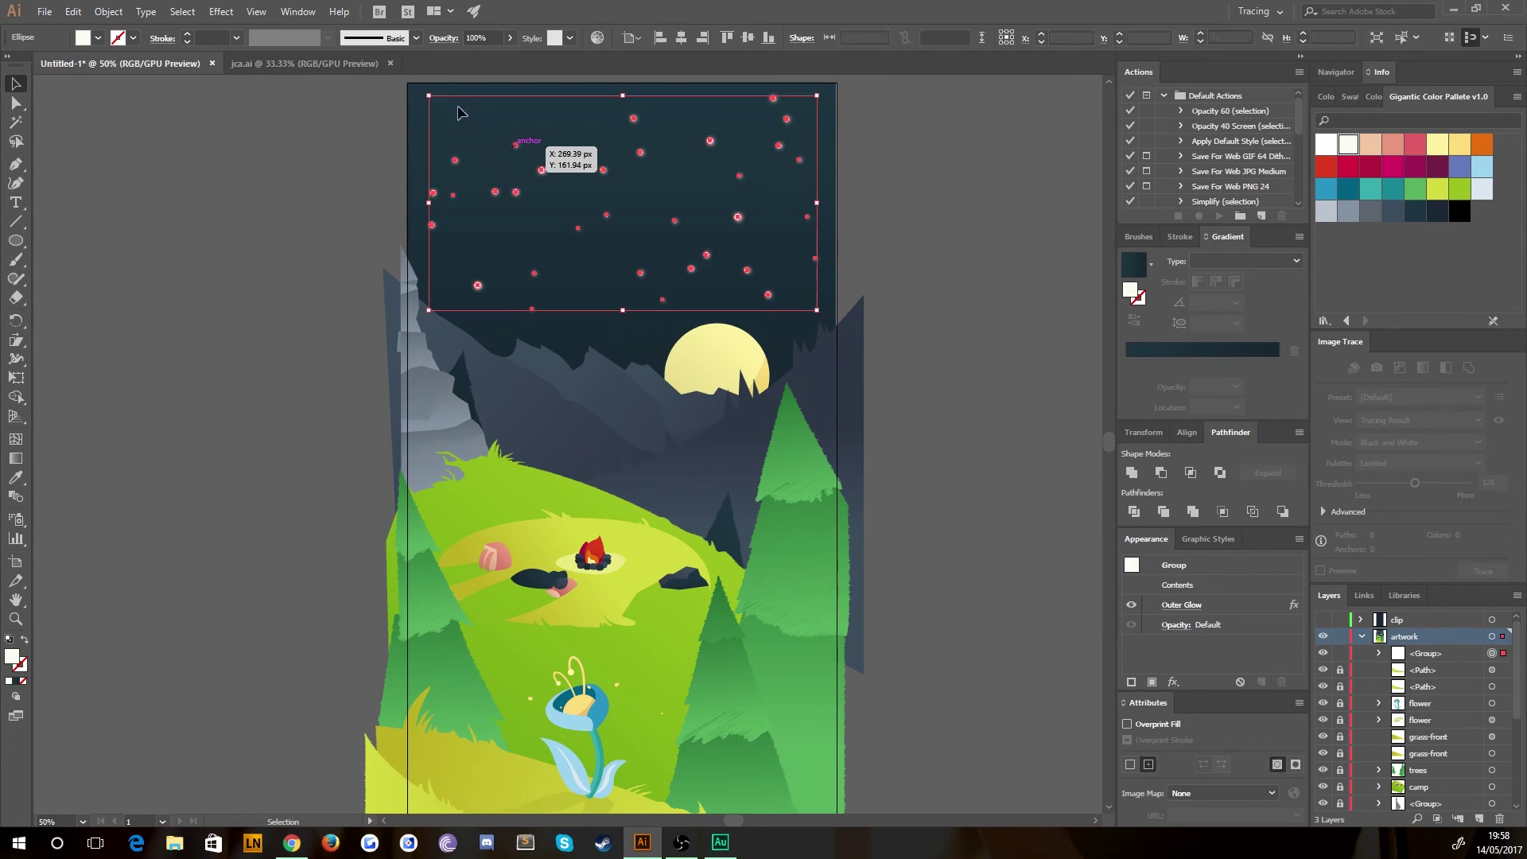
{"action": "left_click", "coordinate": [493, 38]}
{"action": "type", "text": "80"}
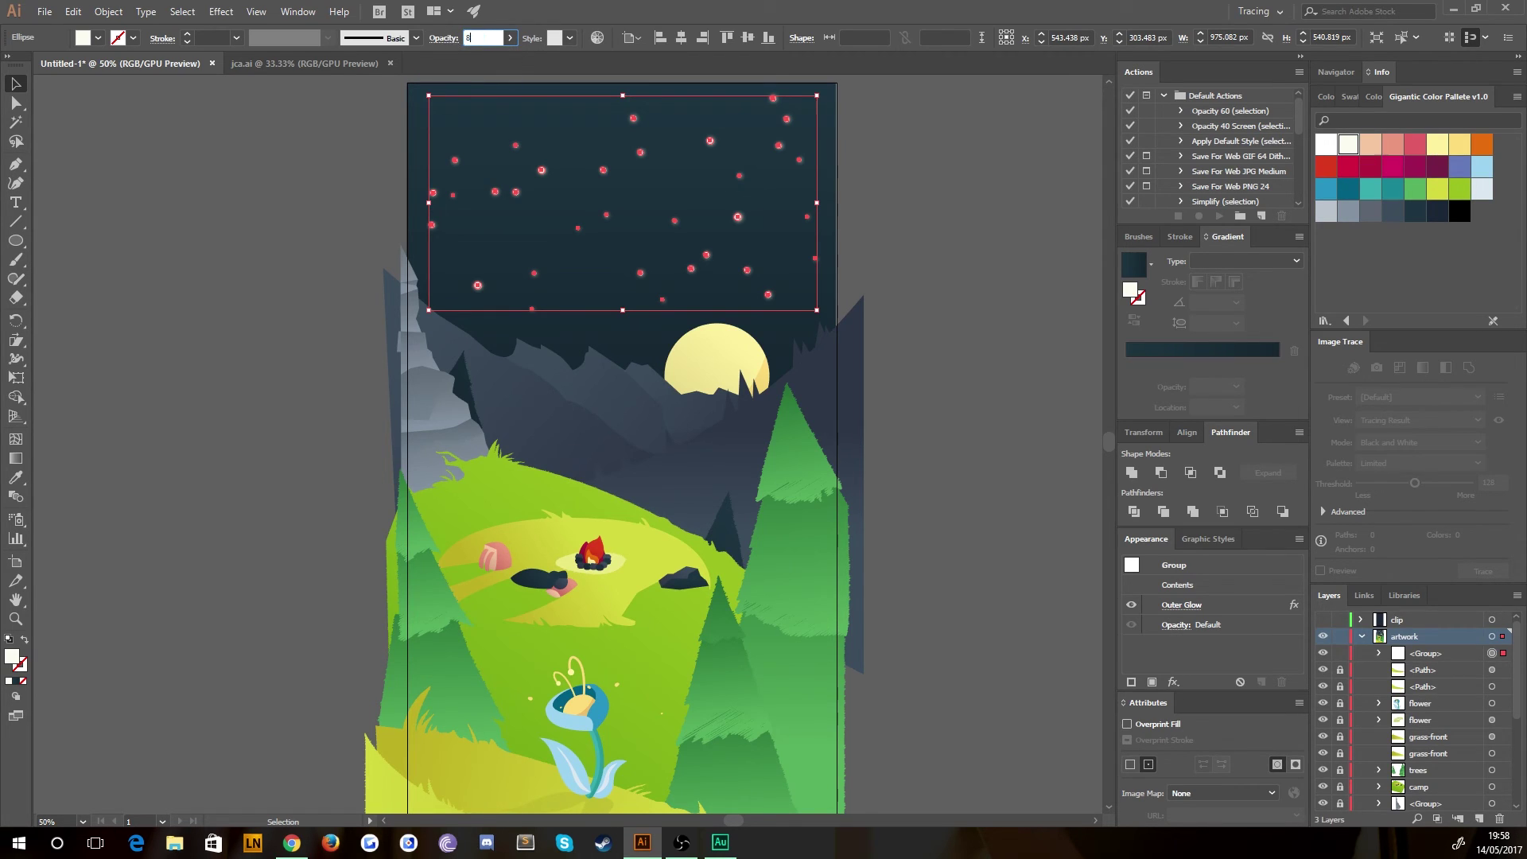
{"action": "key", "text": "Return"}
{"action": "left_click", "coordinate": [307, 153]}
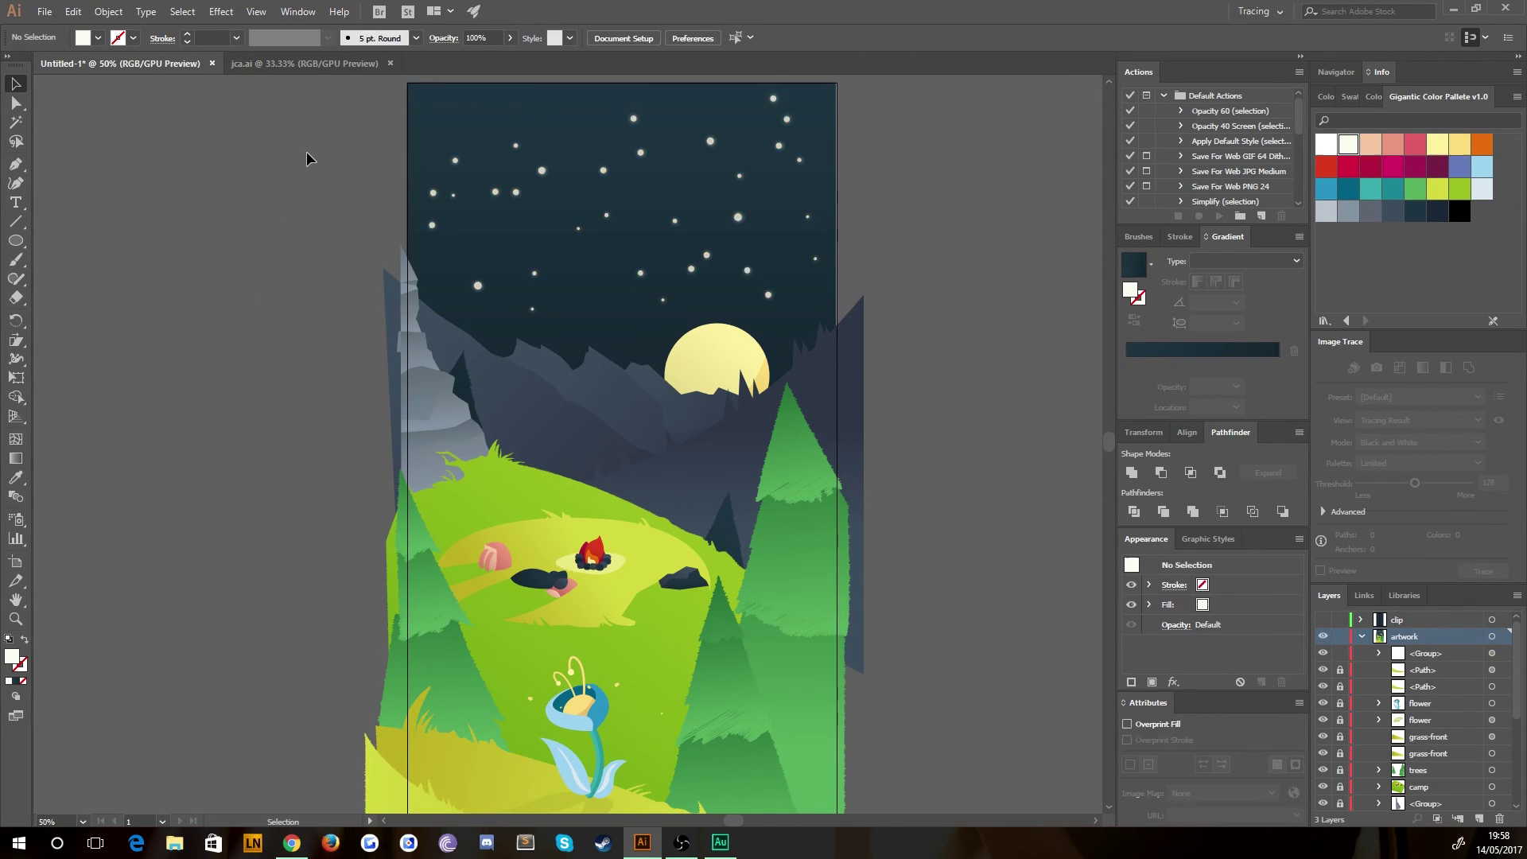
{"action": "left_click_drag", "start_coordinate": [293, 518], "coordinate": [278, 459]}
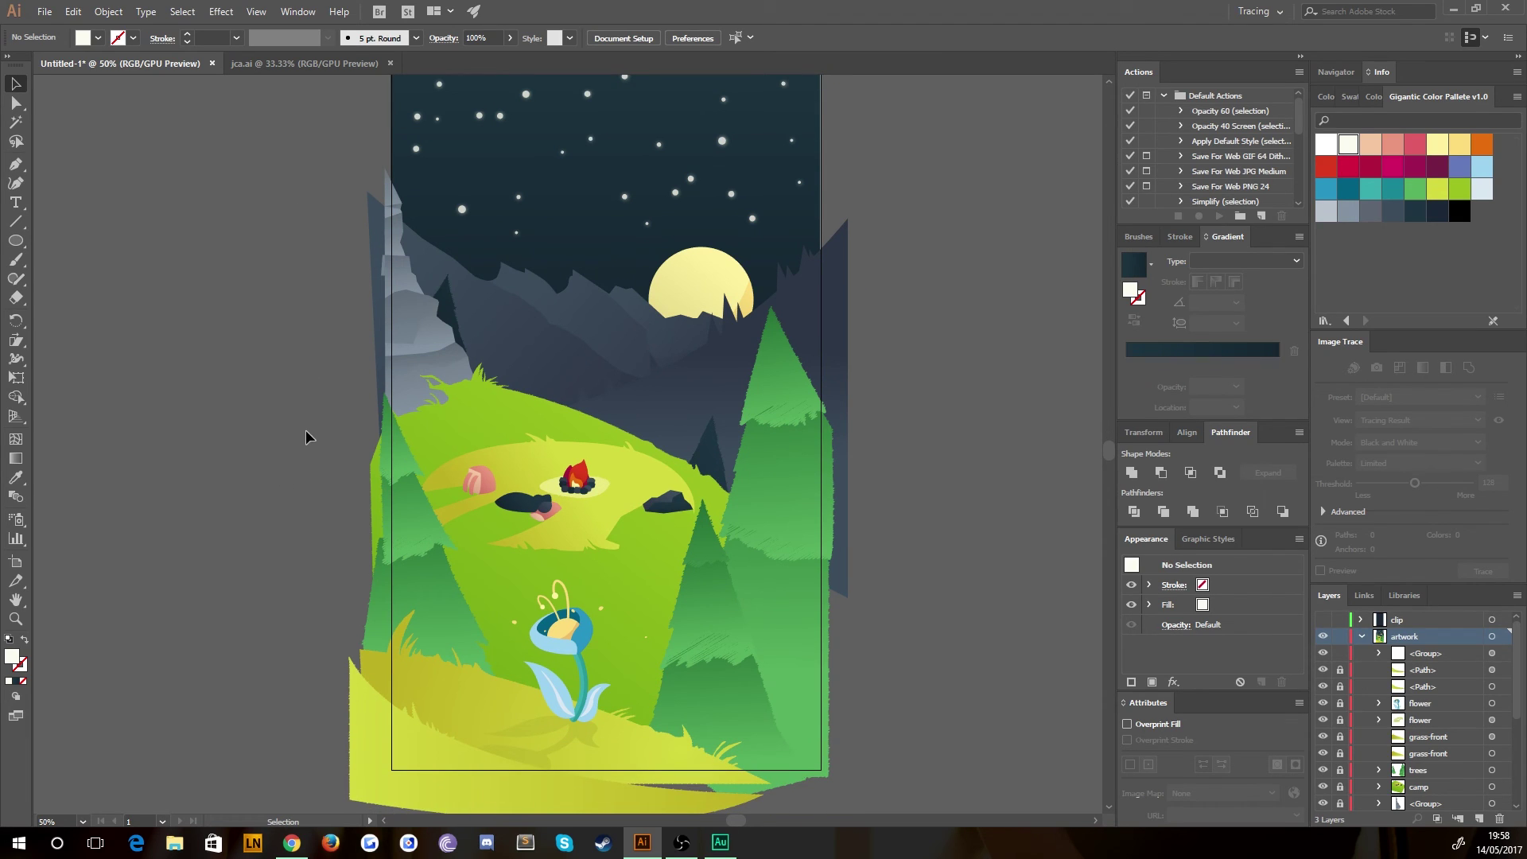
{"action": "key", "text": "ctrl+minus"}
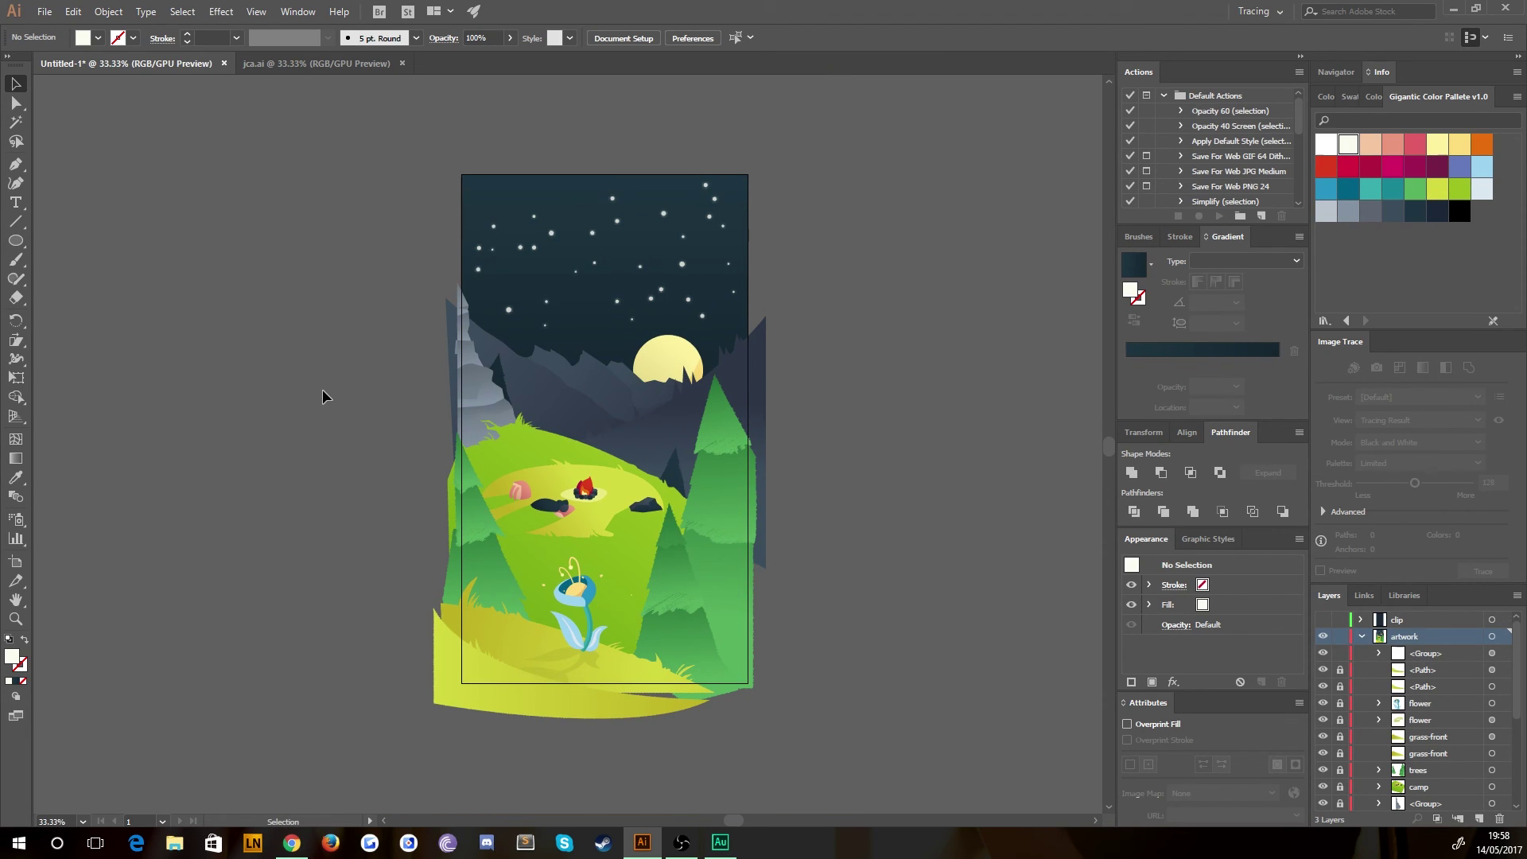